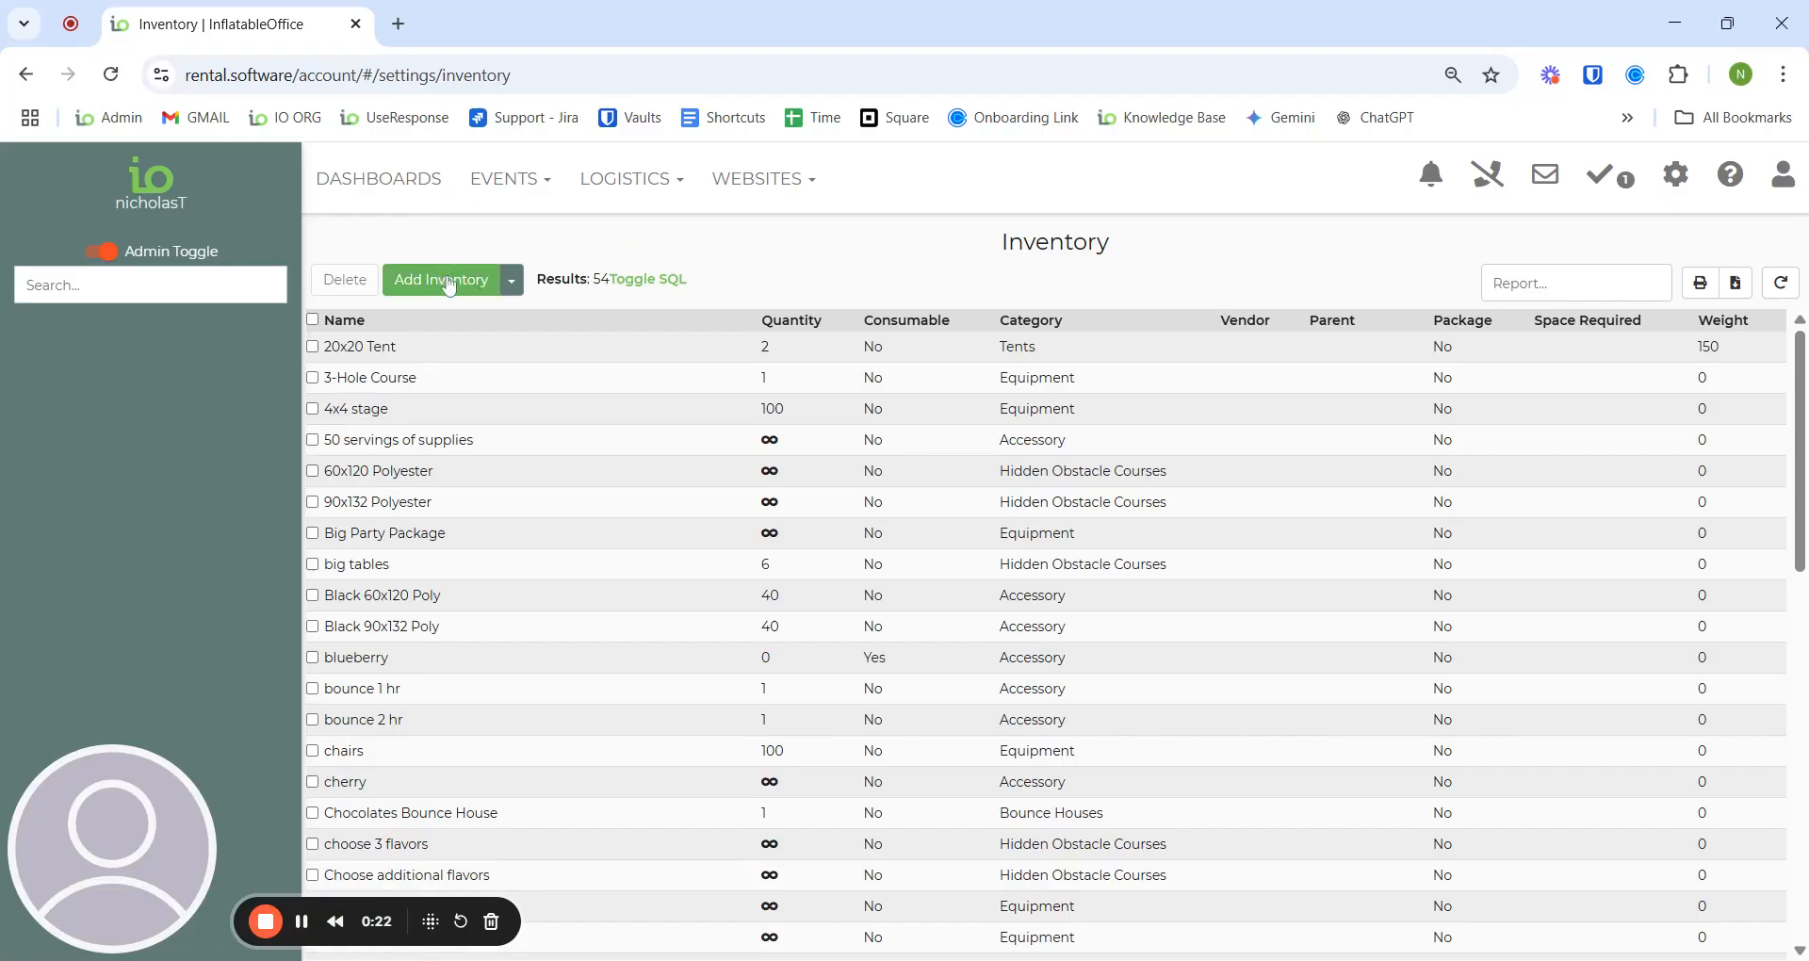
{"action": "left_click", "coordinate": [1670, 181]}
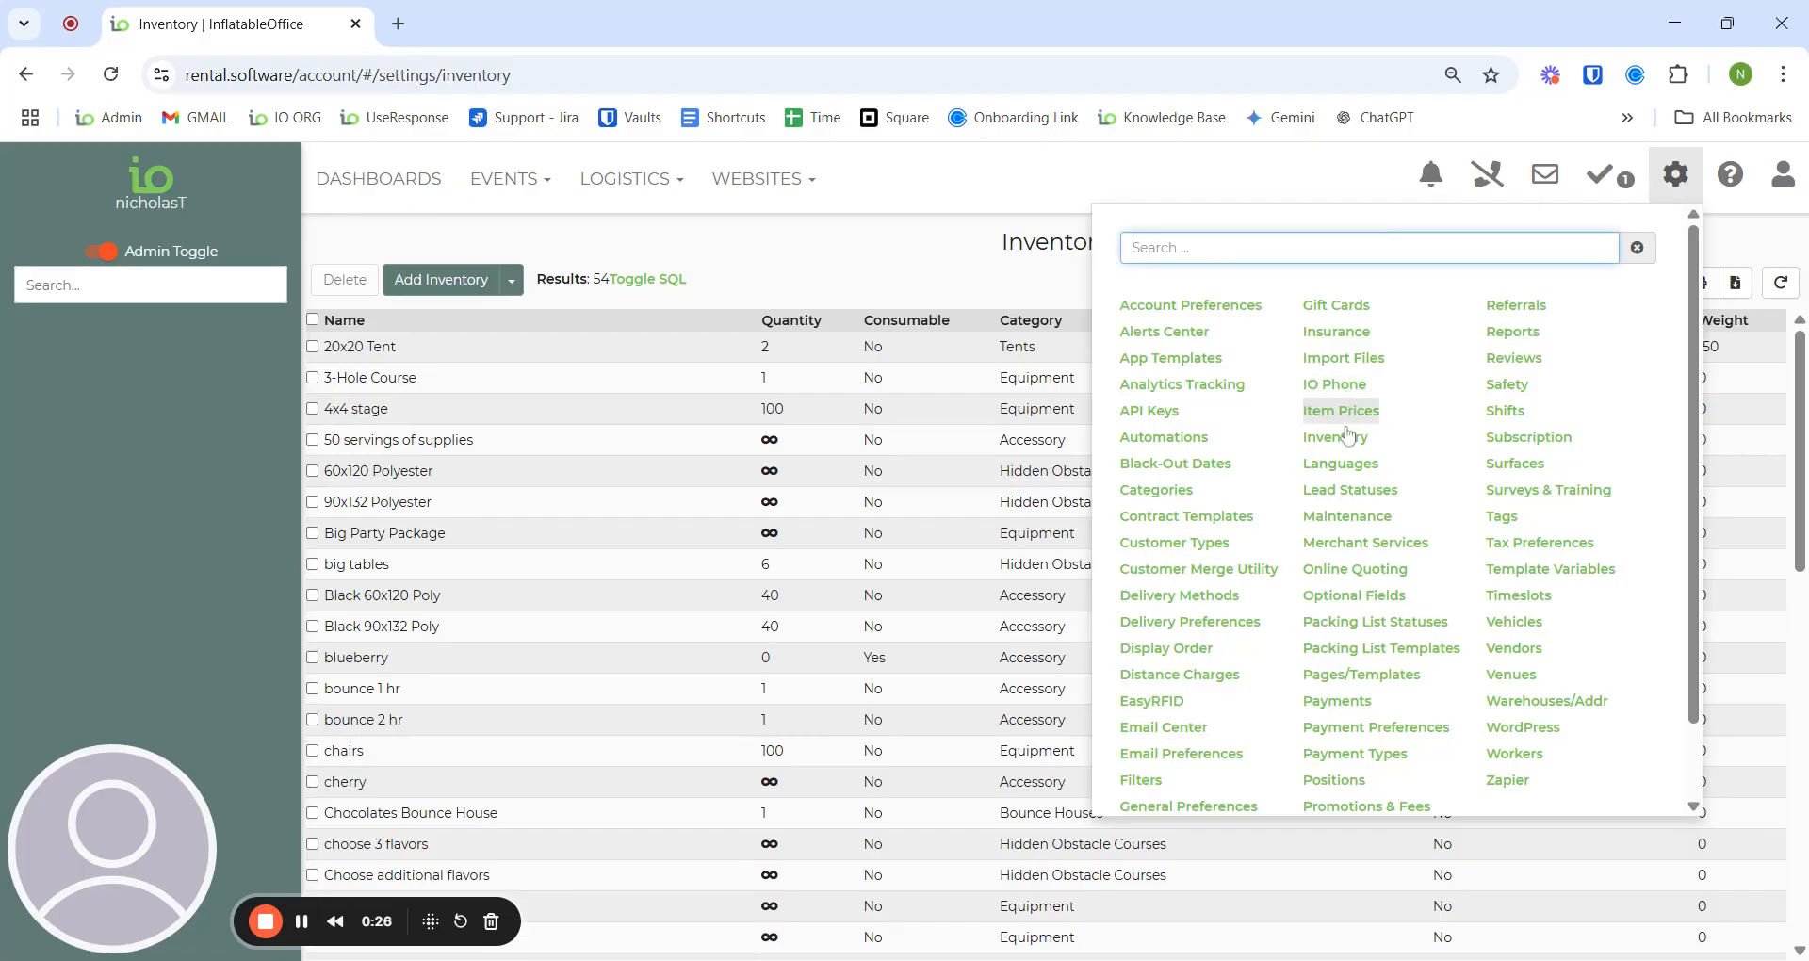
{"action": "left_click", "coordinate": [754, 246]}
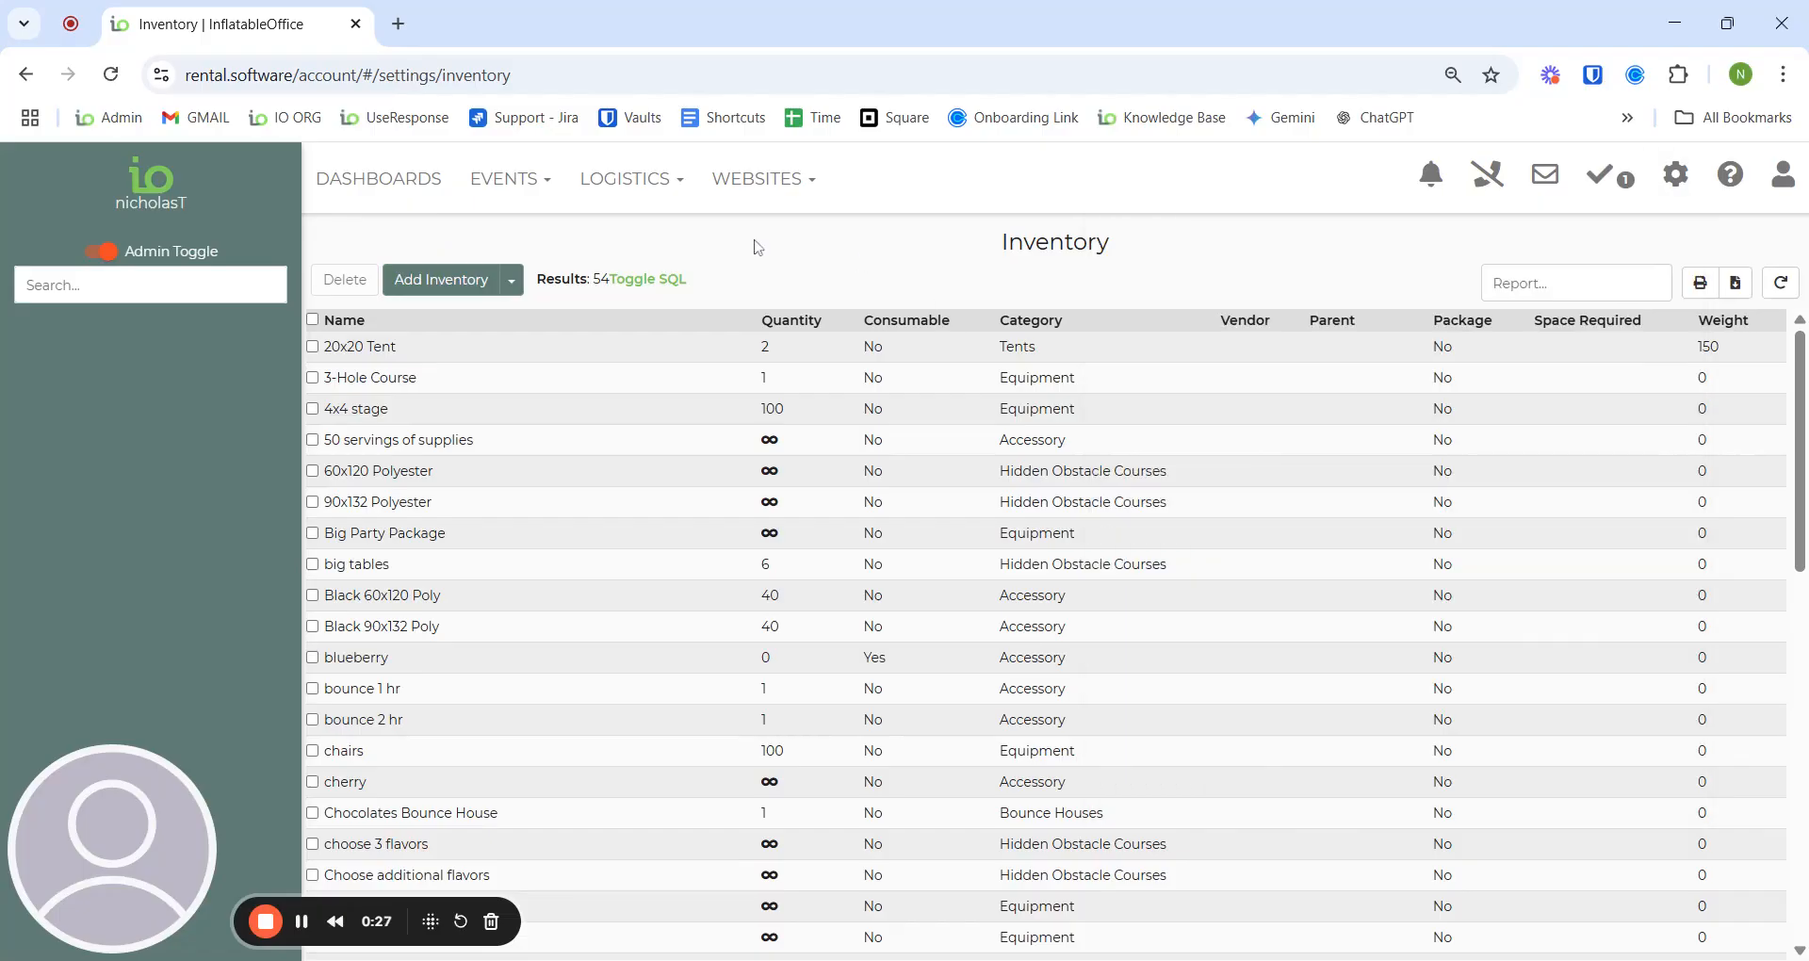
{"action": "left_click", "coordinate": [440, 282]}
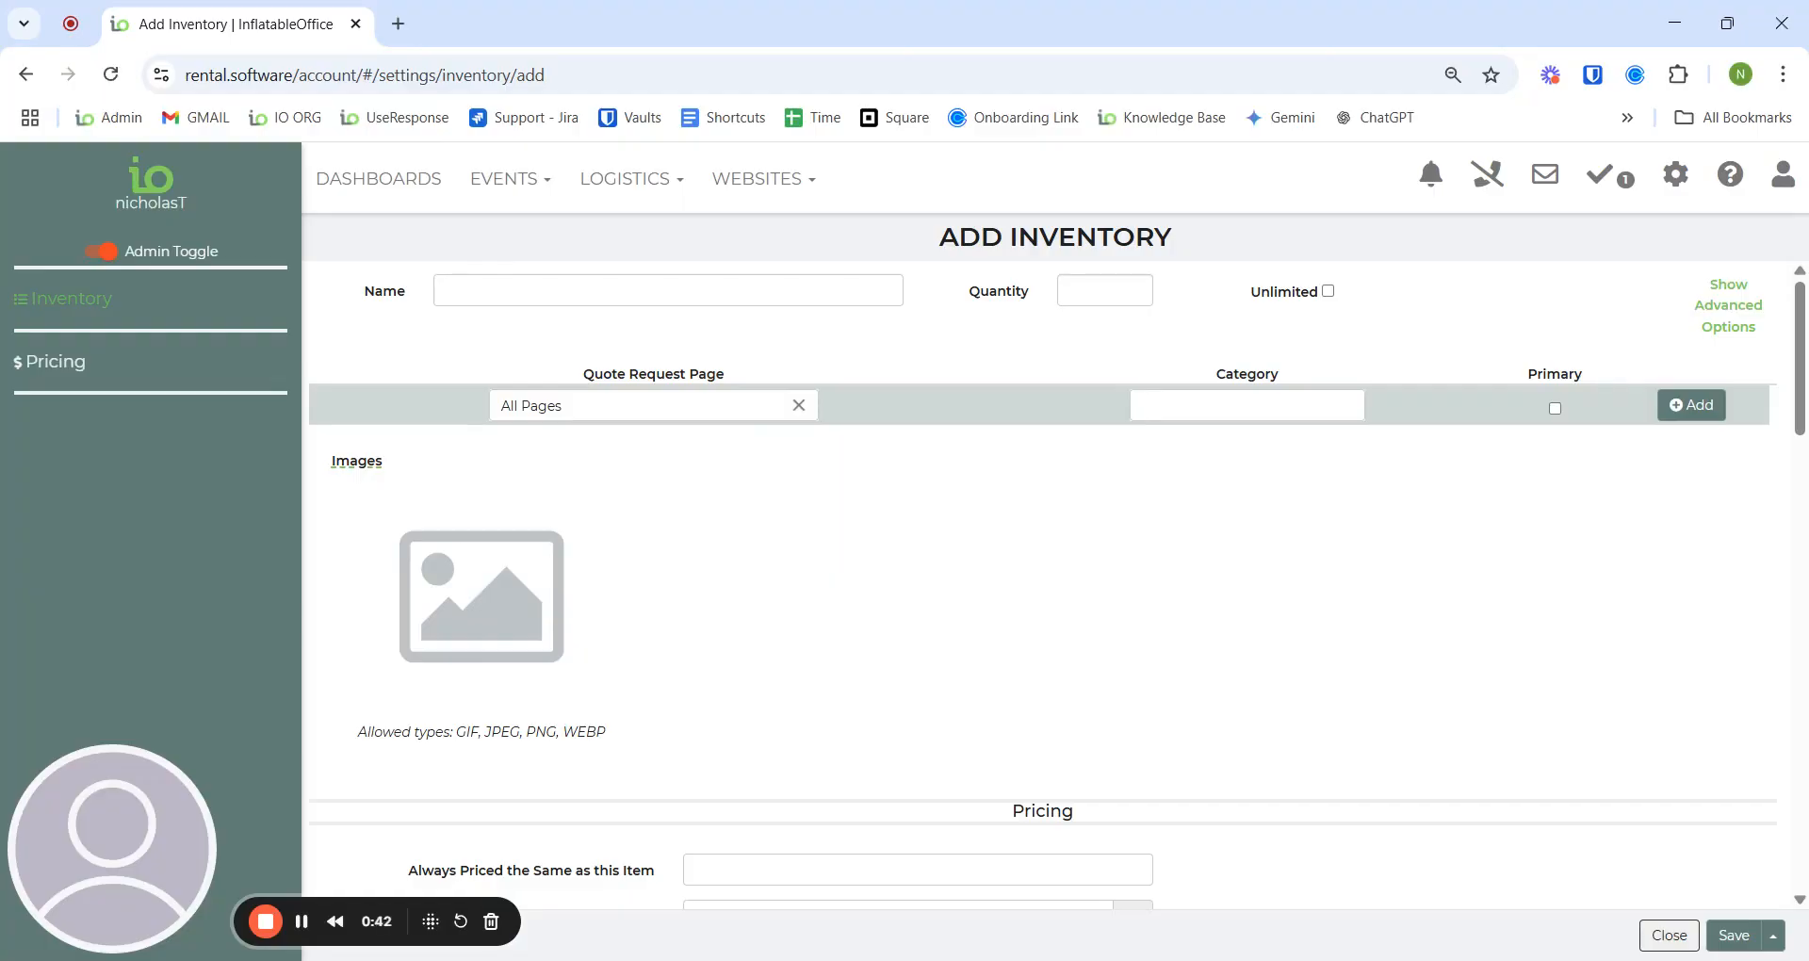
{"action": "left_click", "coordinate": [1246, 406]}
{"action": "type", "text": "hidden"}
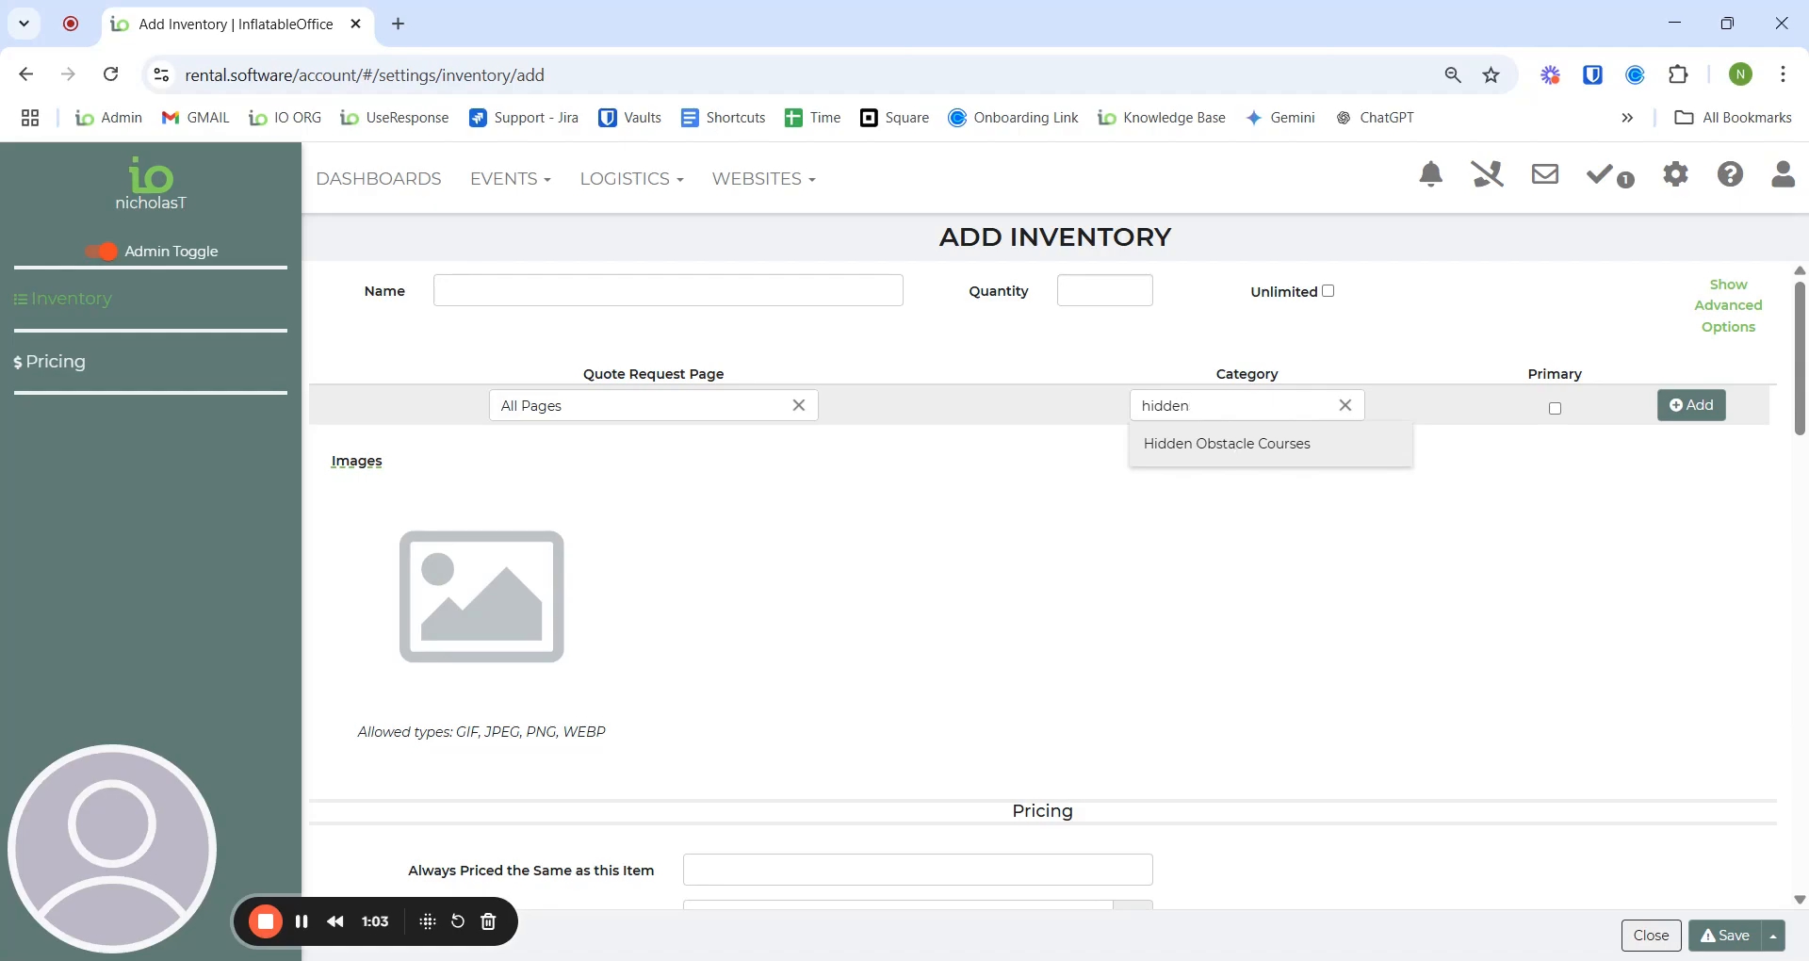
{"action": "left_click", "coordinate": [1244, 454]}
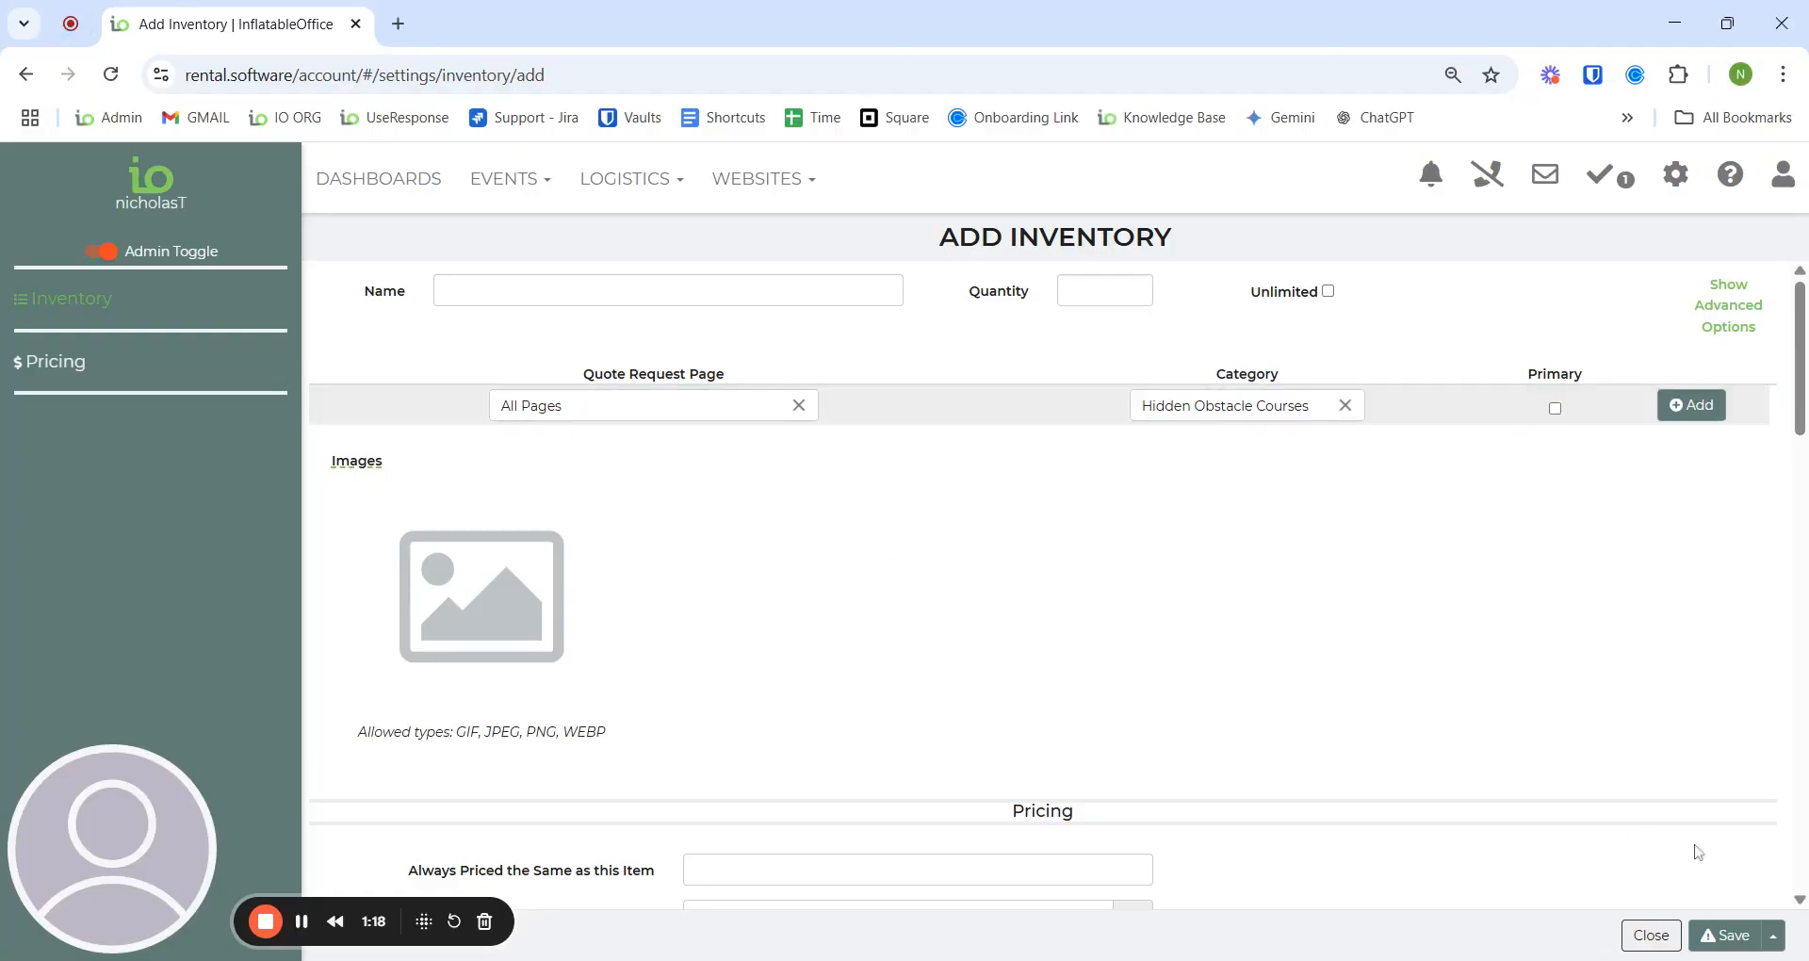
{"action": "left_click", "coordinate": [1650, 936]}
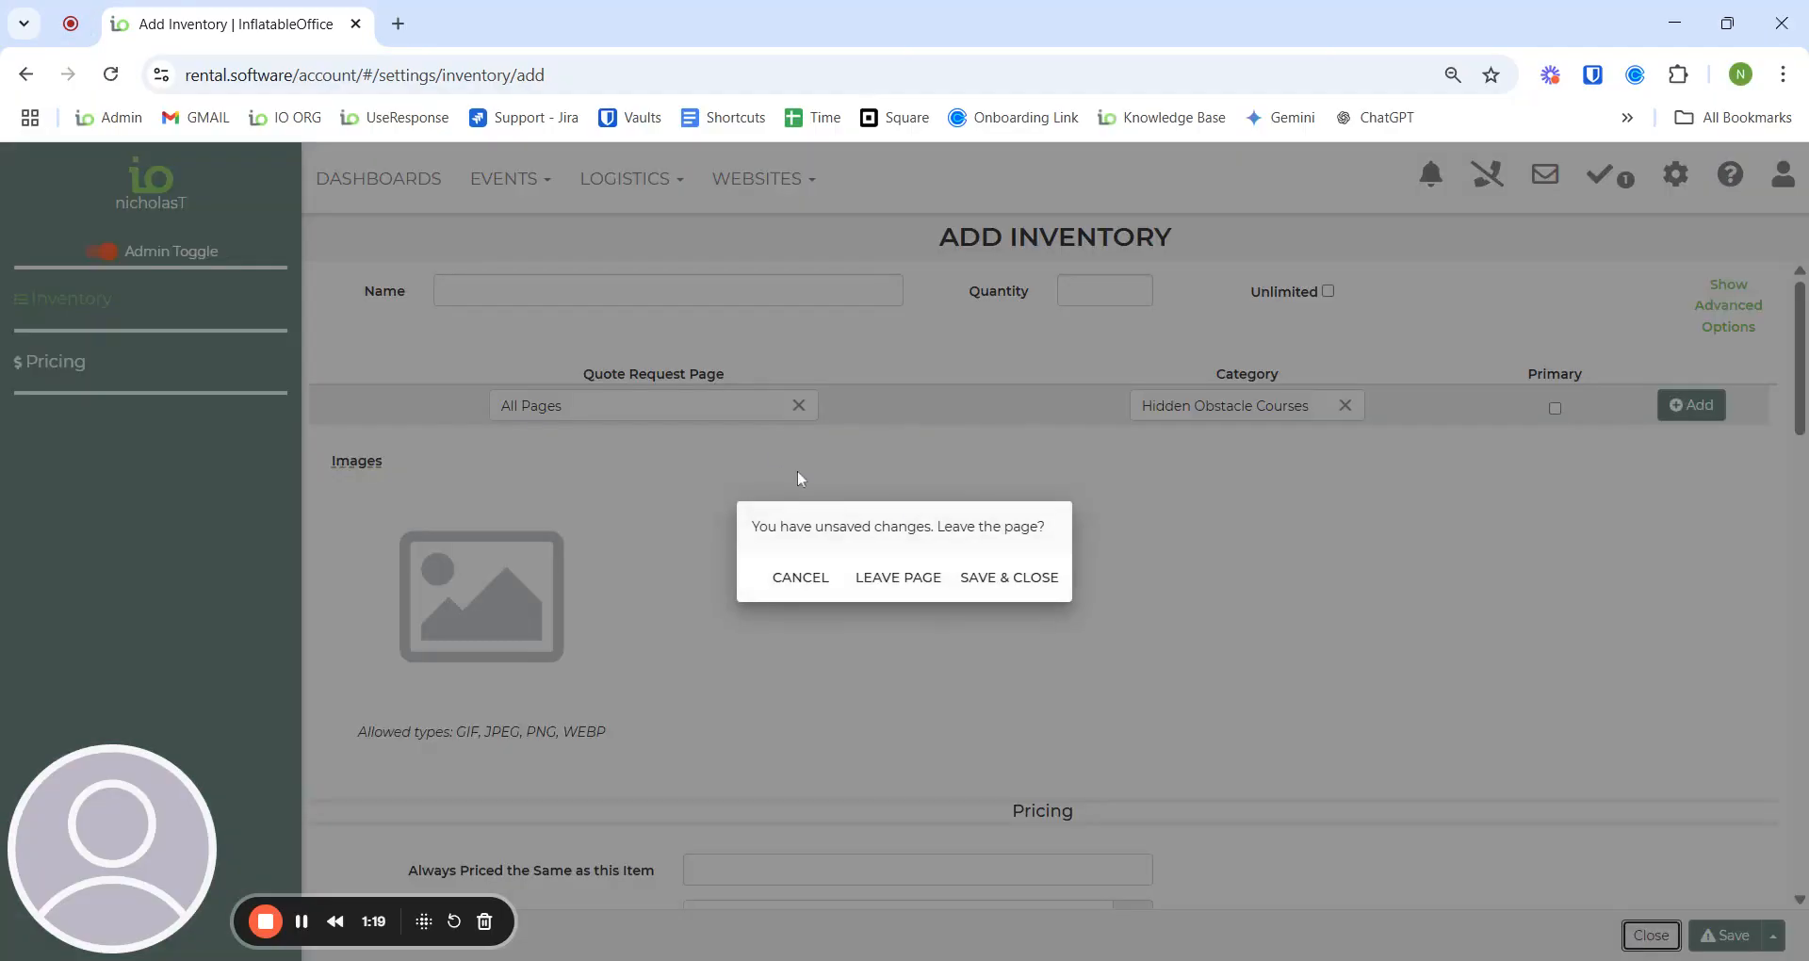
{"action": "left_click", "coordinate": [898, 576]}
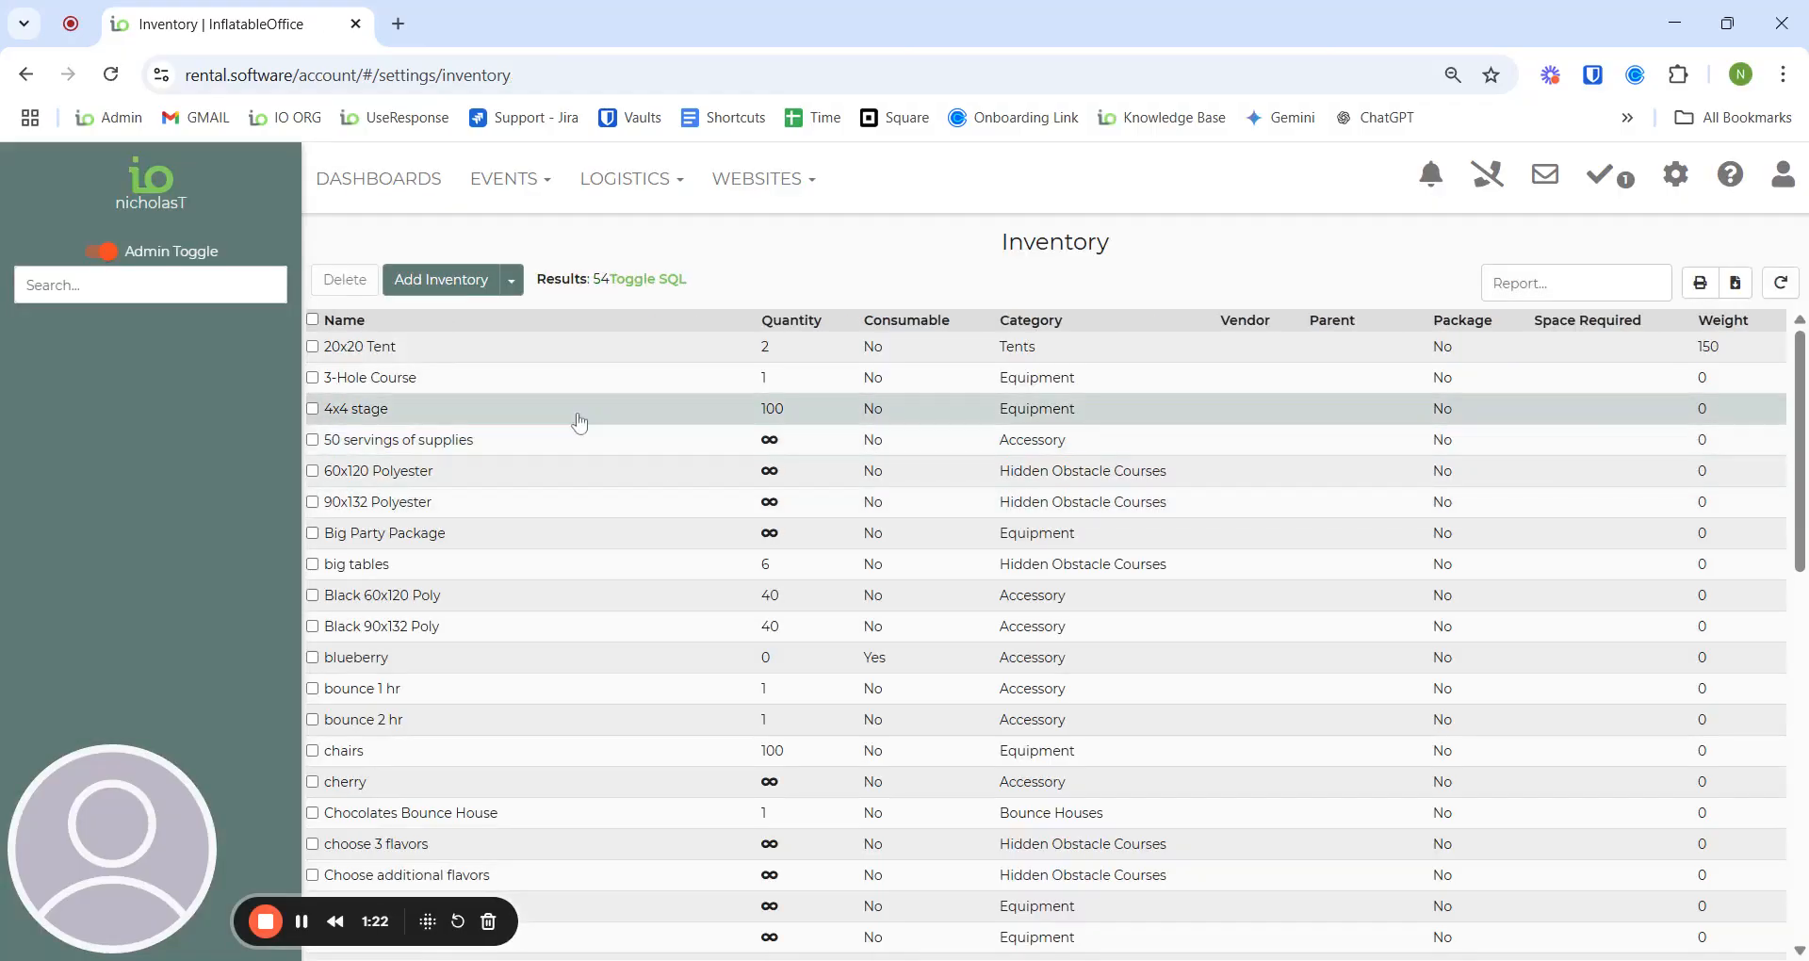
Step: Examine the accessories section of the 3-Hole Course item and return to the inventory list
{"action": "left_click", "coordinate": [619, 387]}
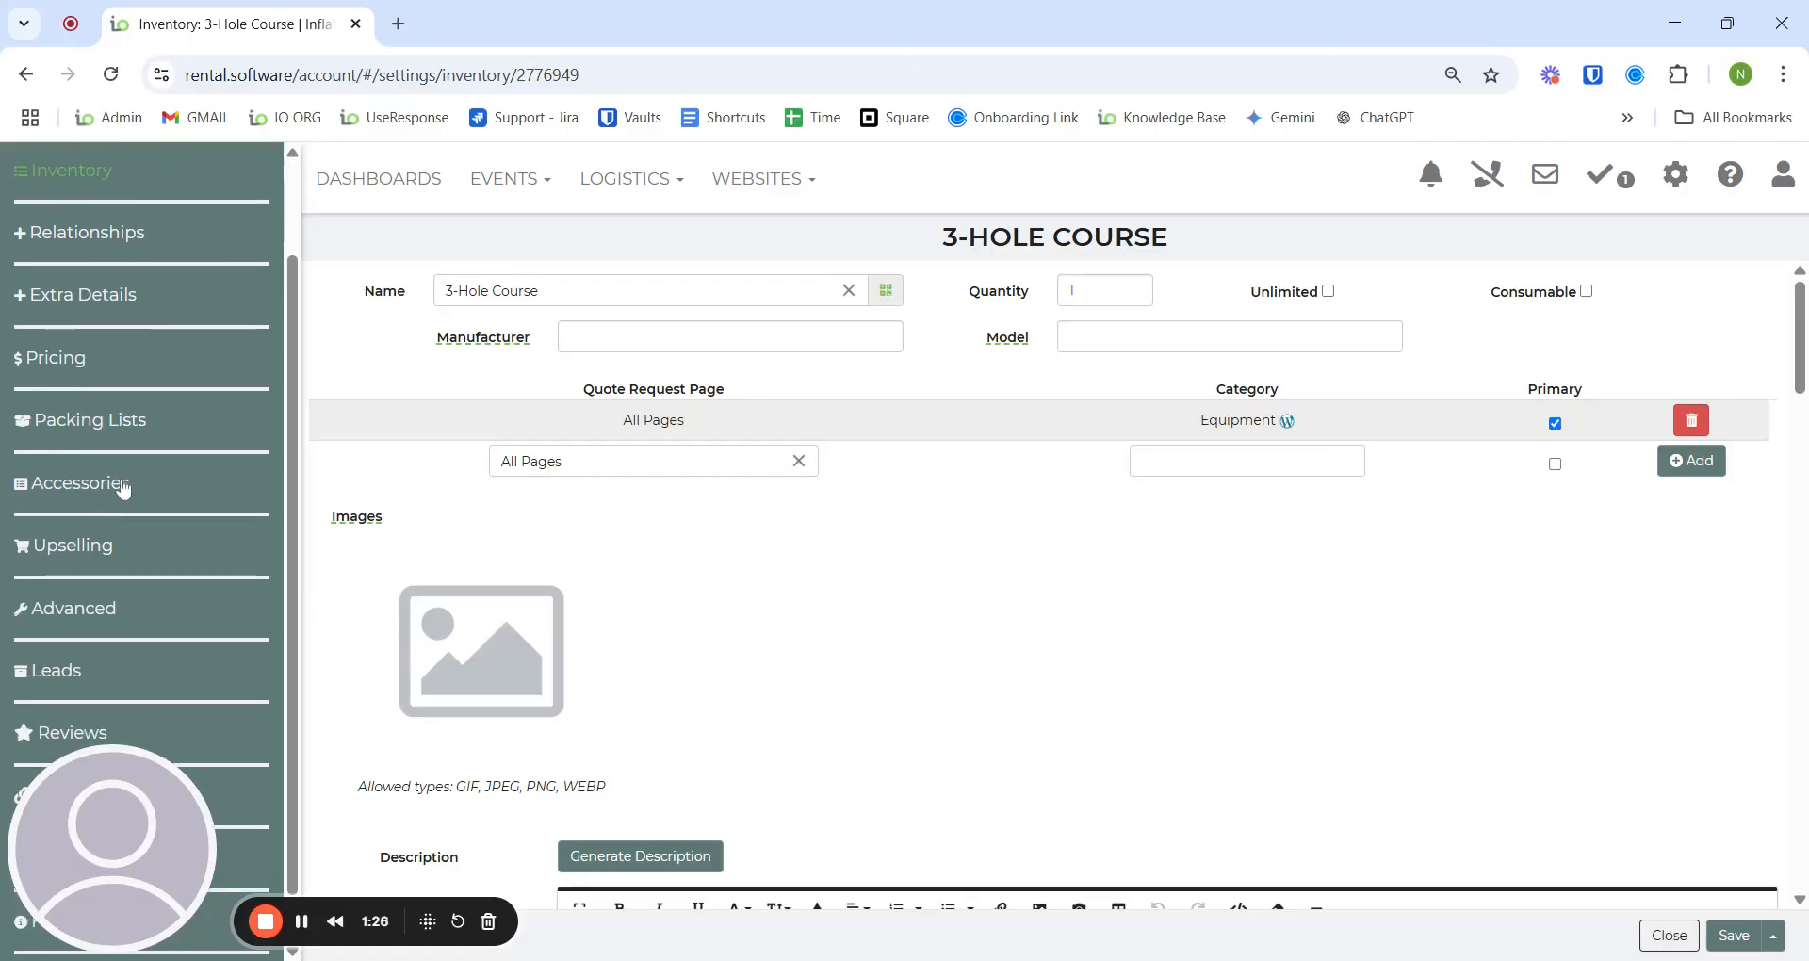
{"action": "left_click", "coordinate": [103, 490]}
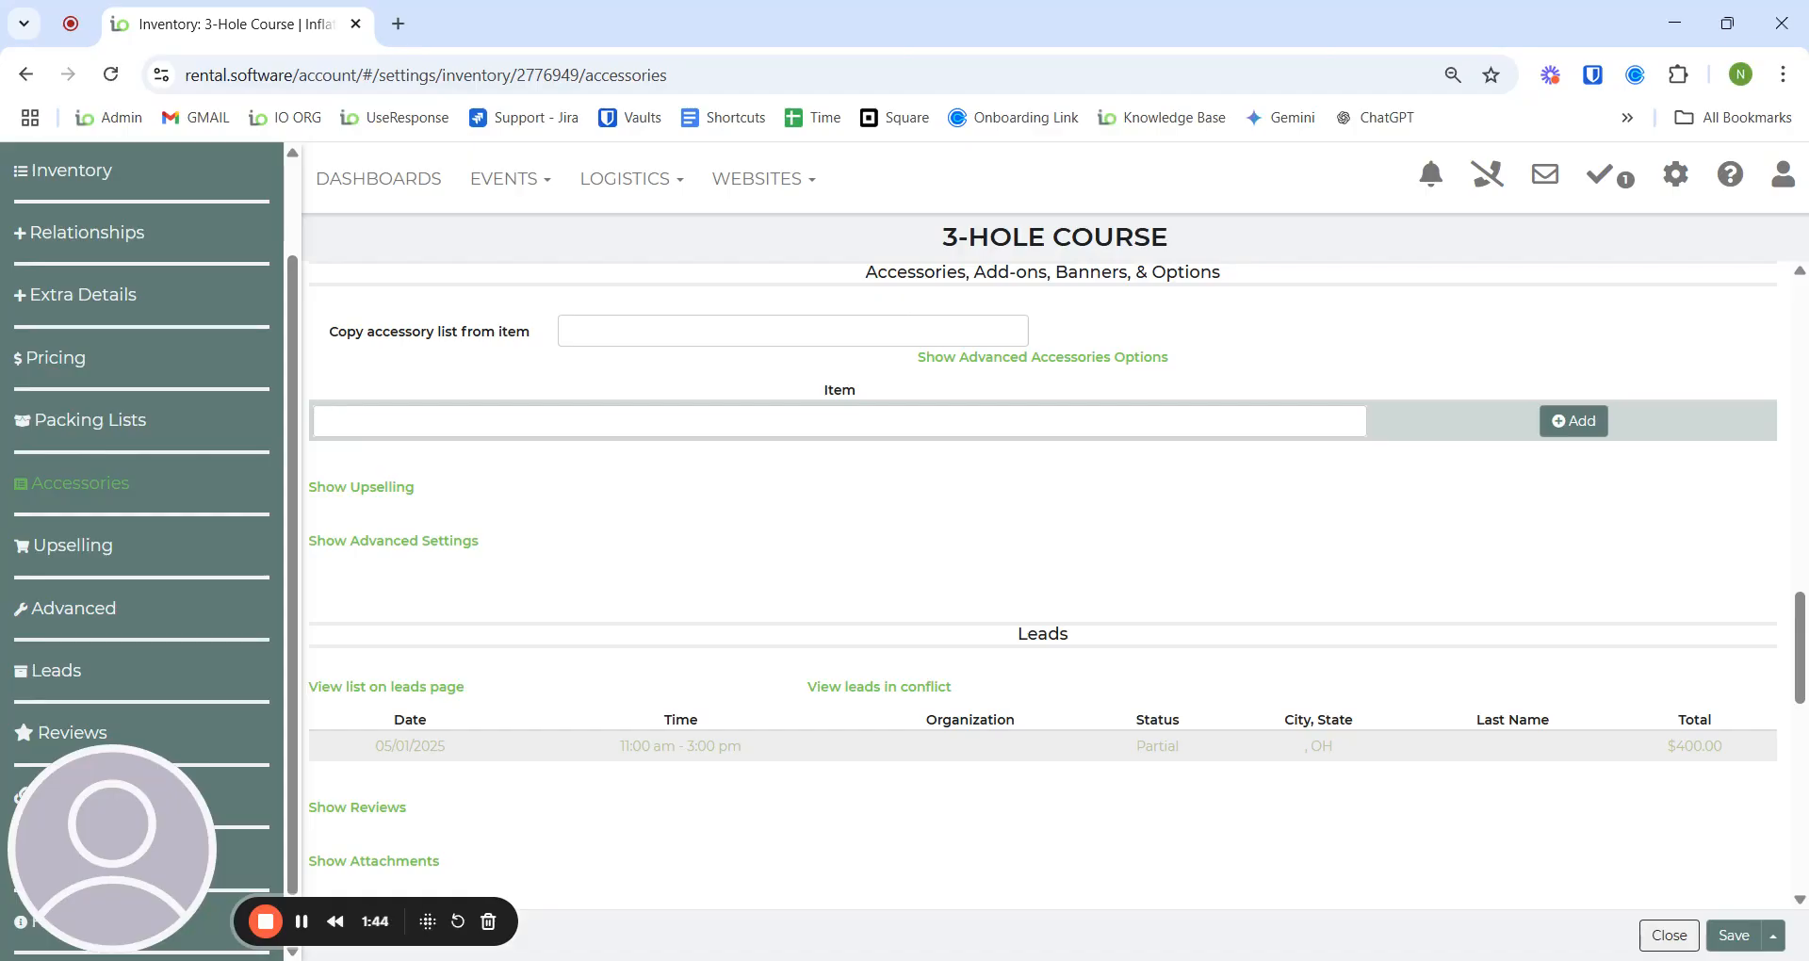
{"action": "left_click", "coordinate": [1670, 935]}
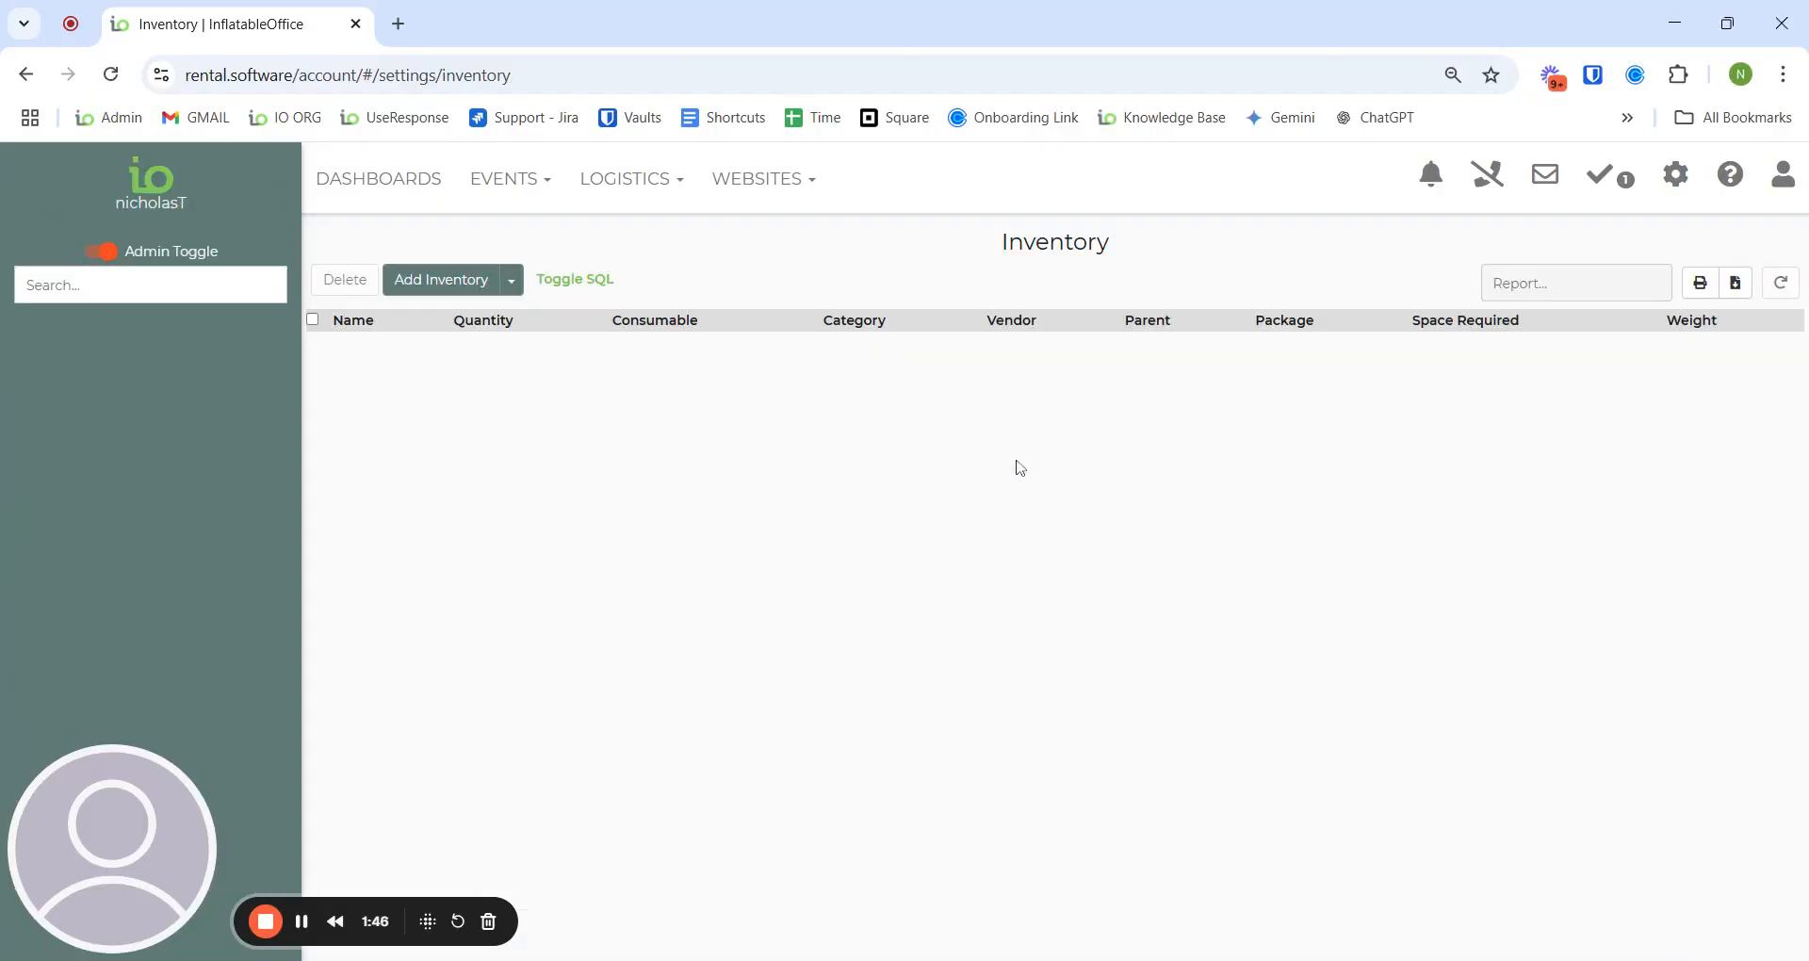
{"action": "scroll", "coordinate": [818, 426], "scroll_direction": "up", "scroll_amount": 1}
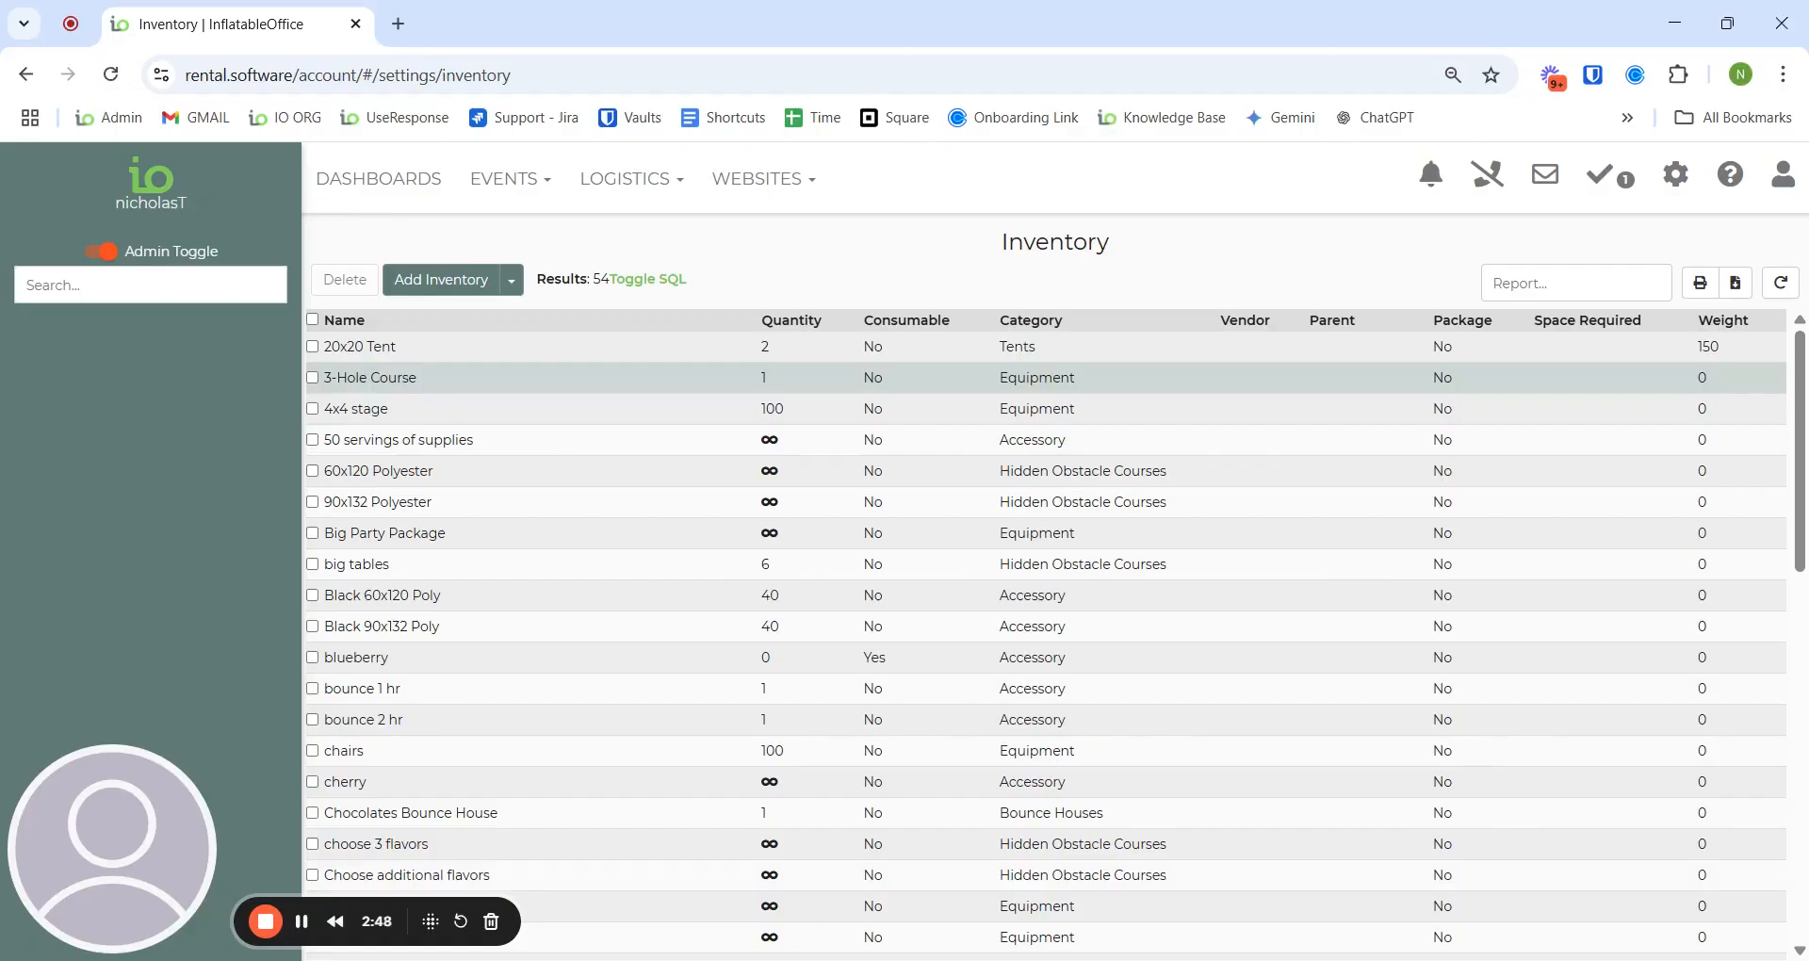
Step: Convert the Big Party Package item to an accessory and reload the inventory list
{"action": "left_click", "coordinate": [313, 534]}
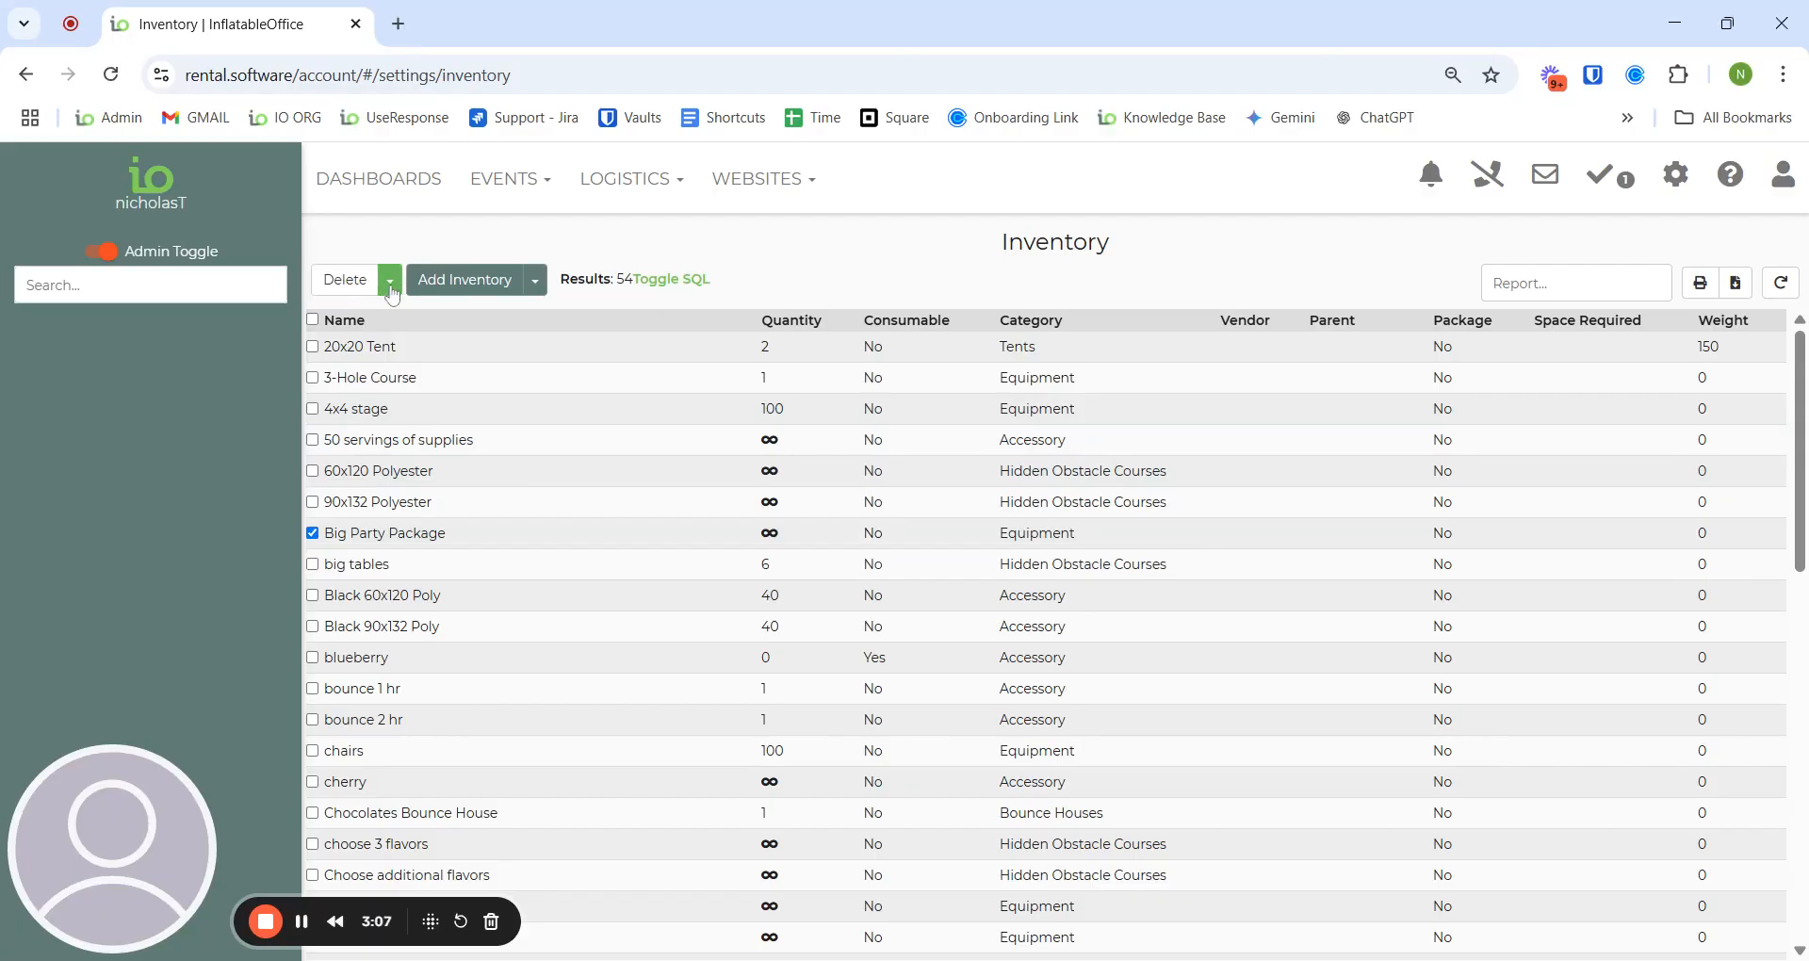
{"action": "left_click", "coordinate": [391, 283]}
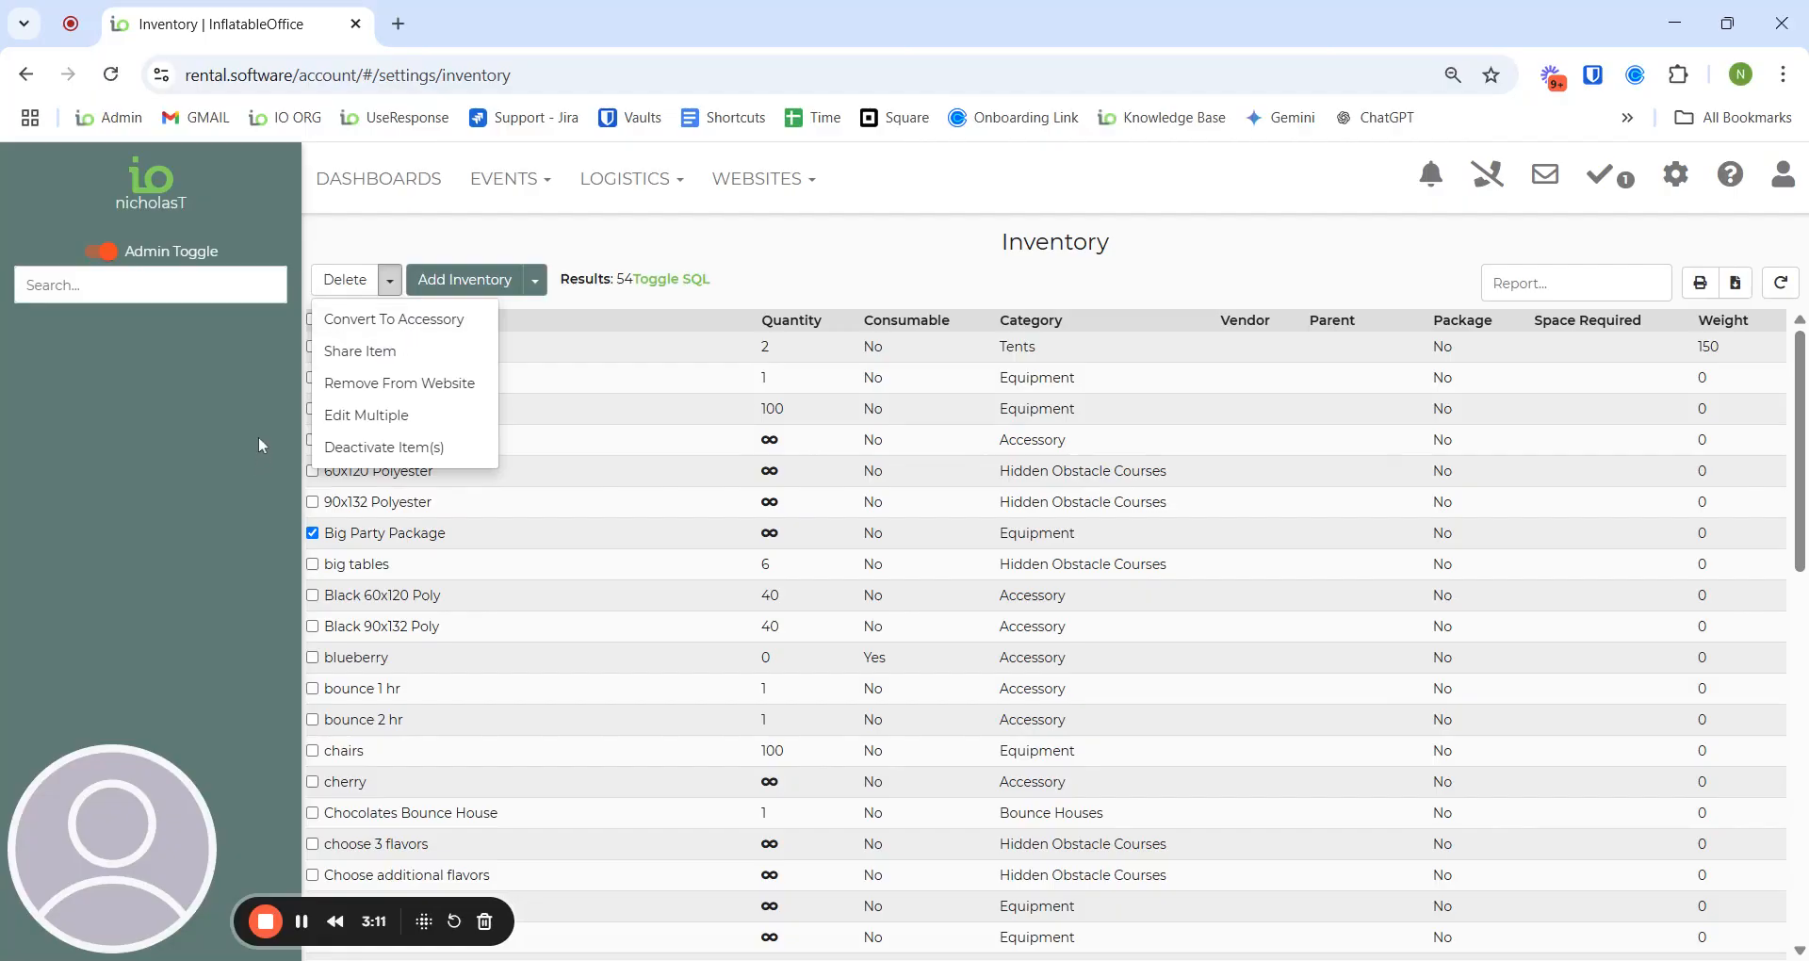
{"action": "left_click", "coordinate": [387, 326]}
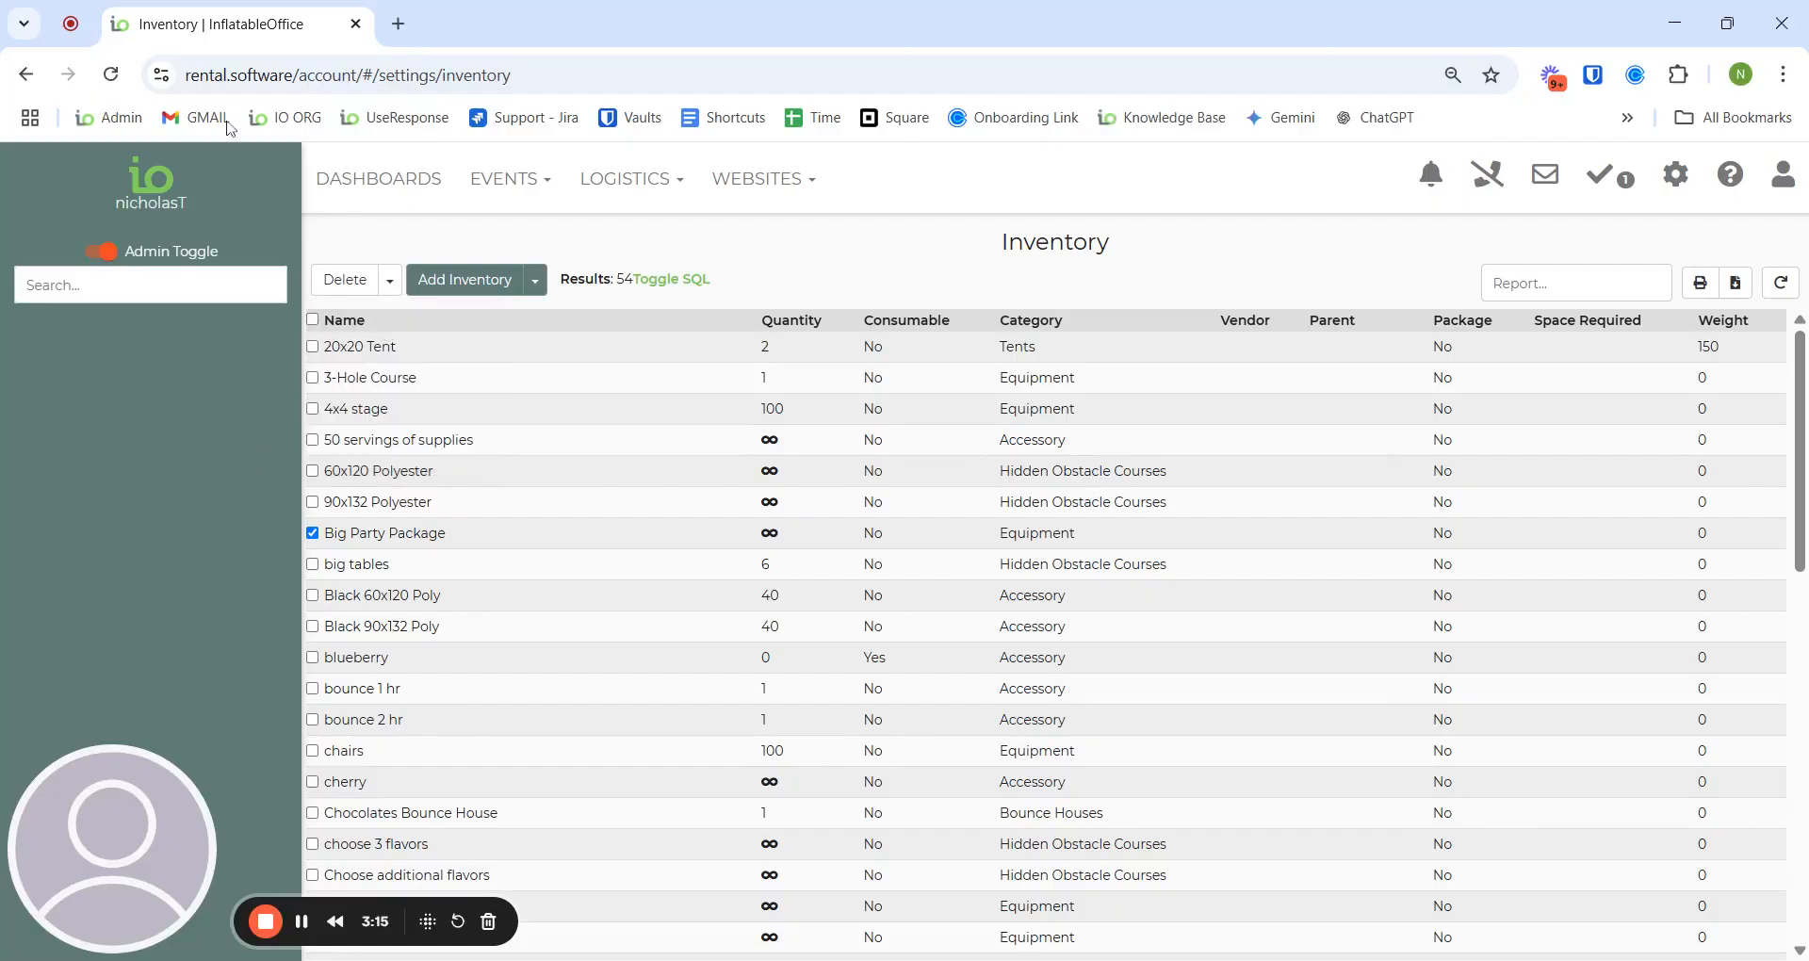
{"action": "left_click", "coordinate": [122, 83]}
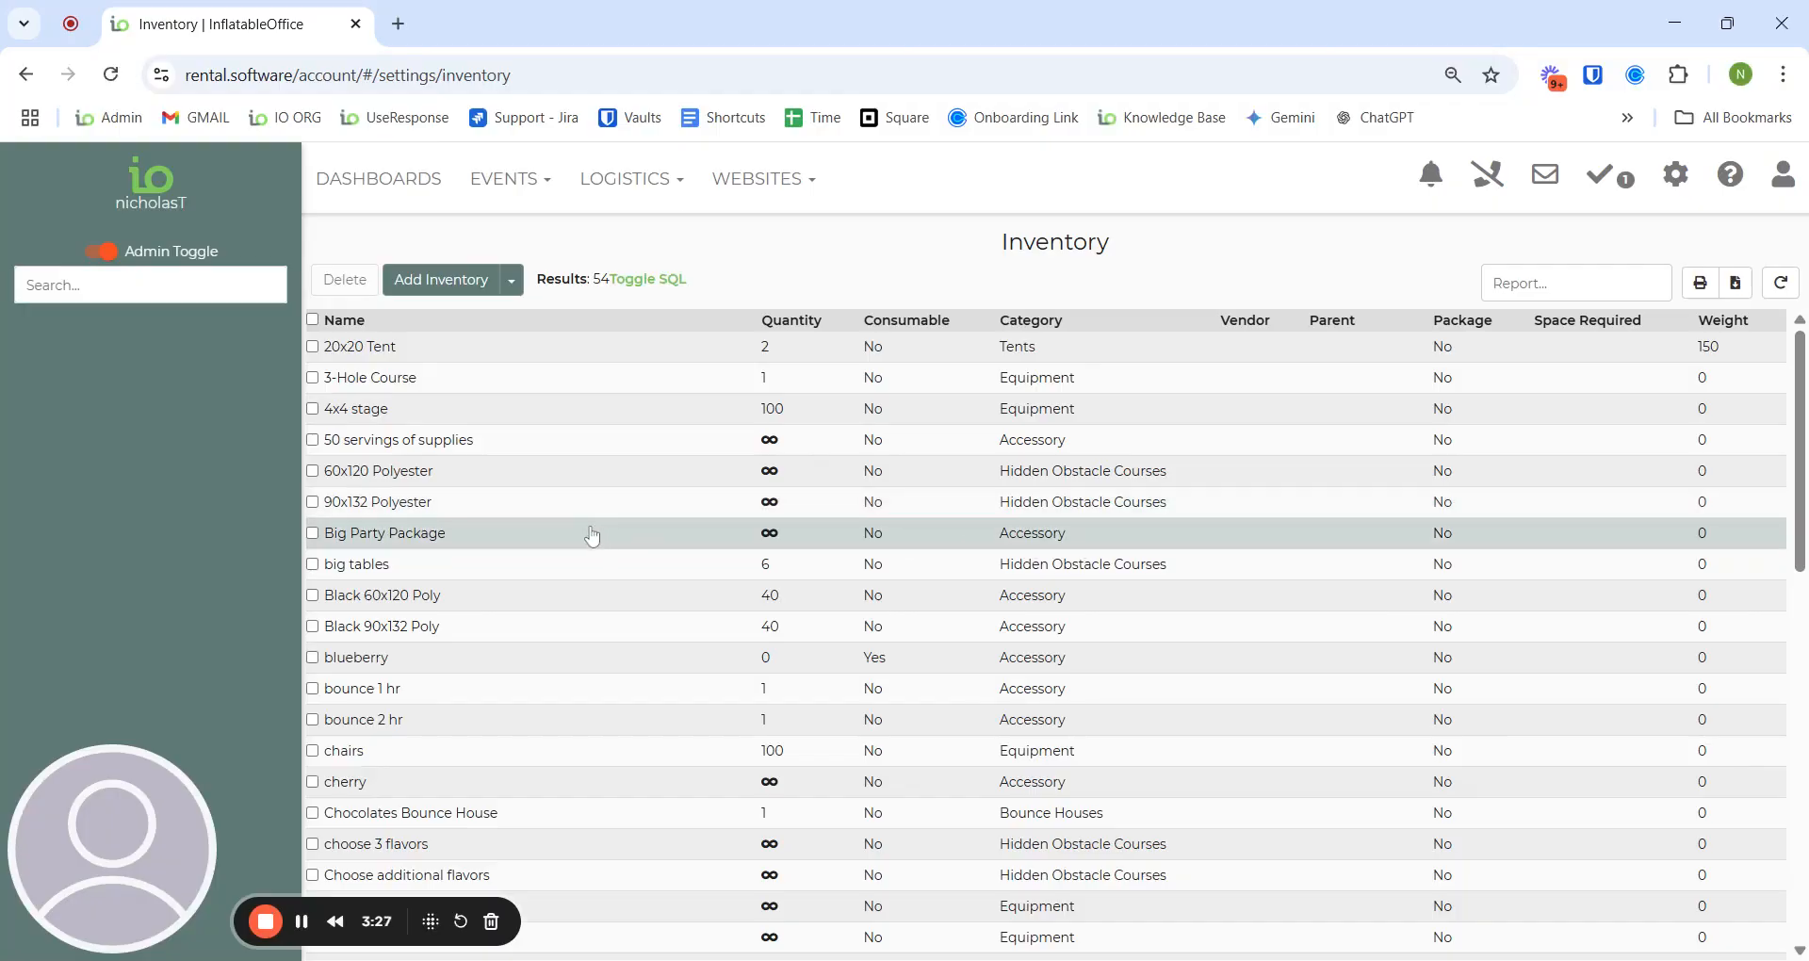
Step: Open a blank new-accessory form and examine its pricing, linked items and page/document display options
{"action": "left_click", "coordinate": [517, 294]}
{"action": "left_click", "coordinate": [479, 325]}
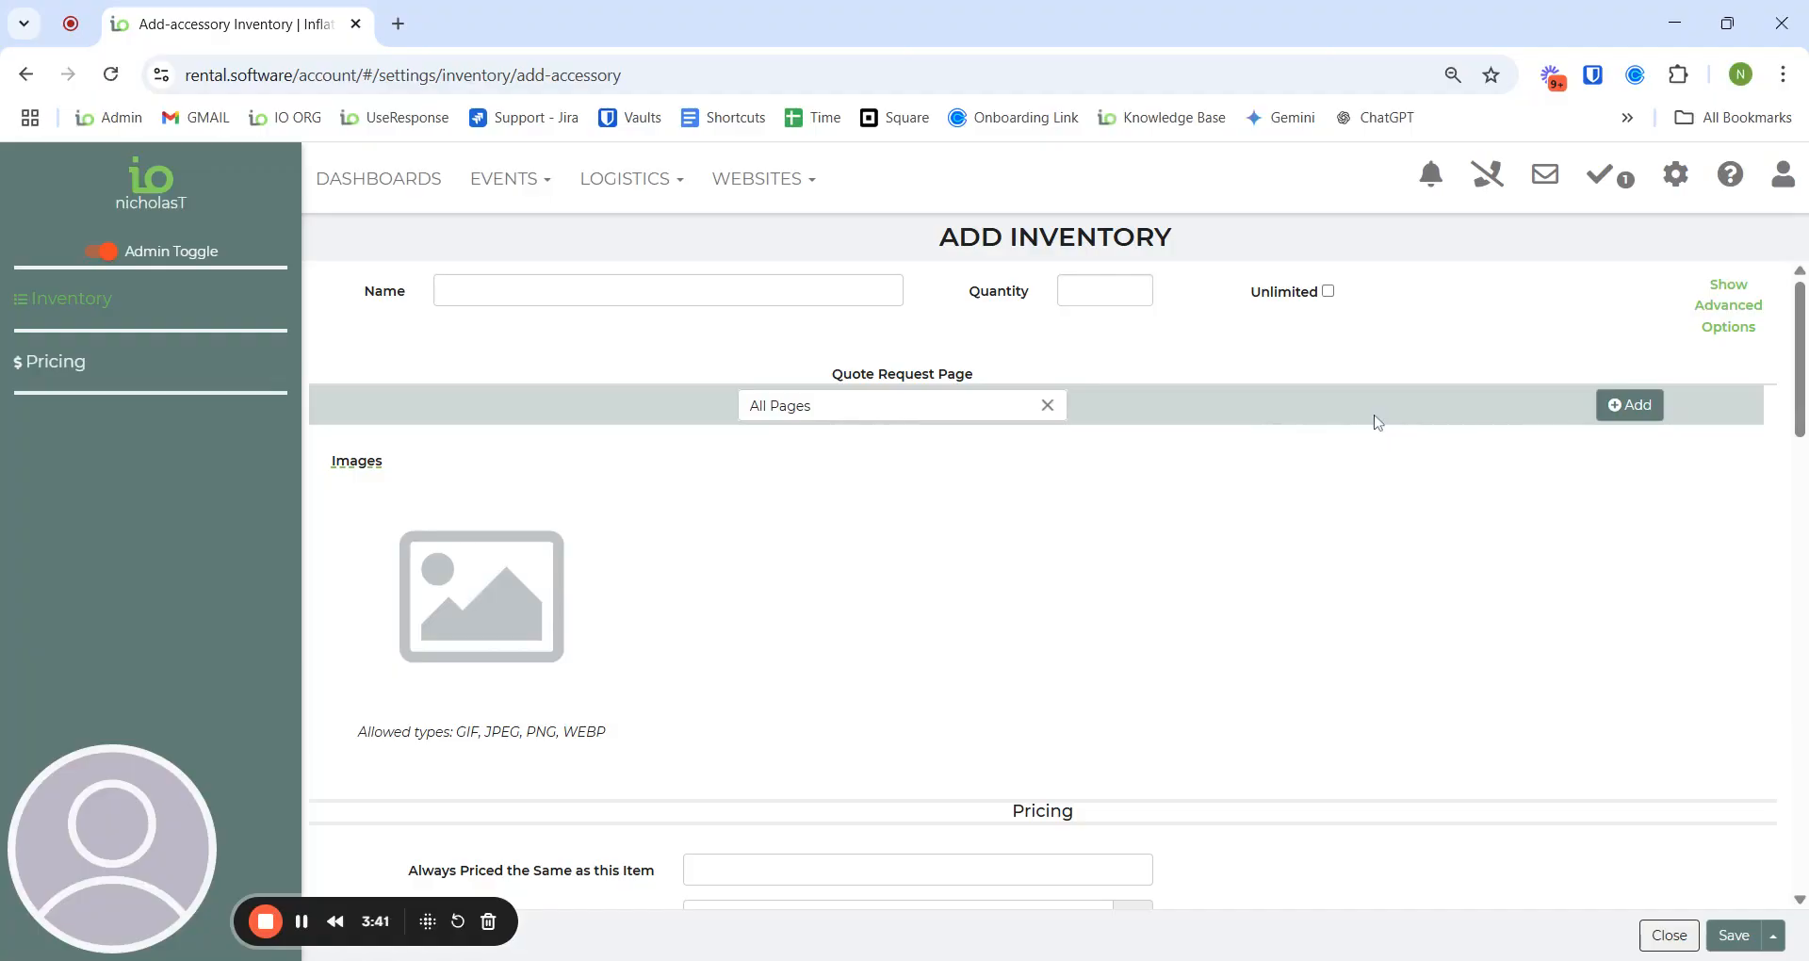
{"action": "scroll", "coordinate": [924, 584], "scroll_direction": "down", "scroll_amount": 1}
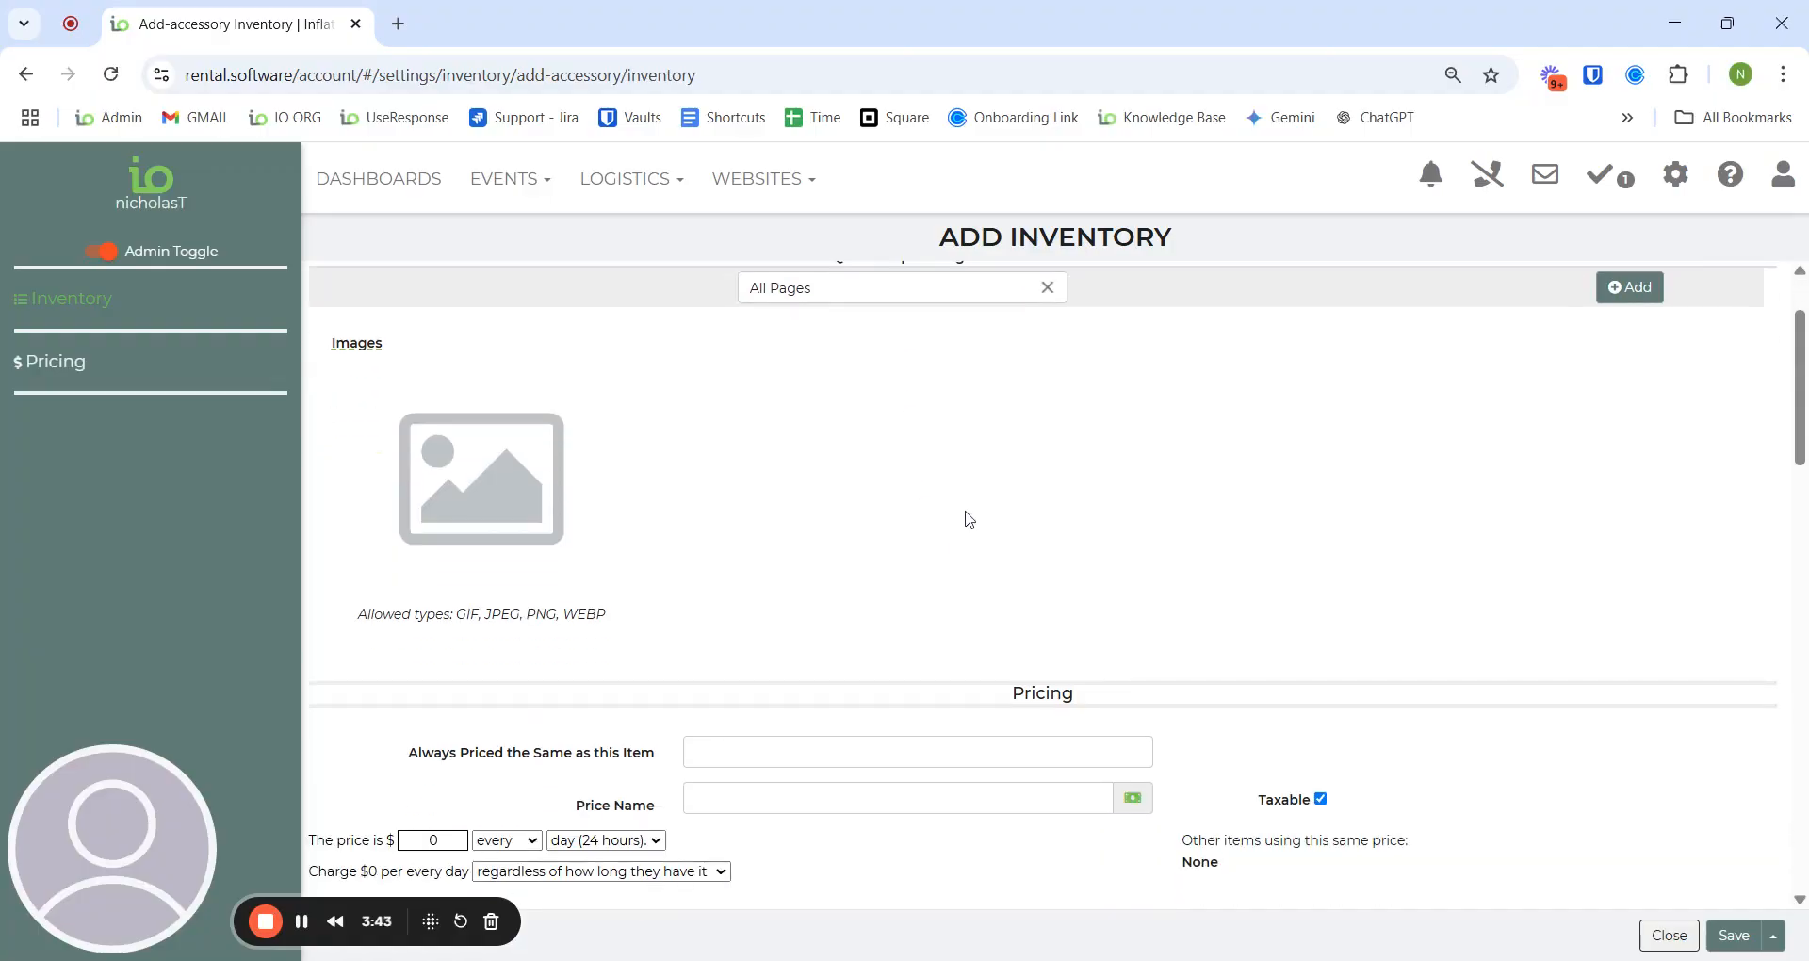
{"action": "scroll", "coordinate": [961, 496], "scroll_direction": "down", "scroll_amount": 3}
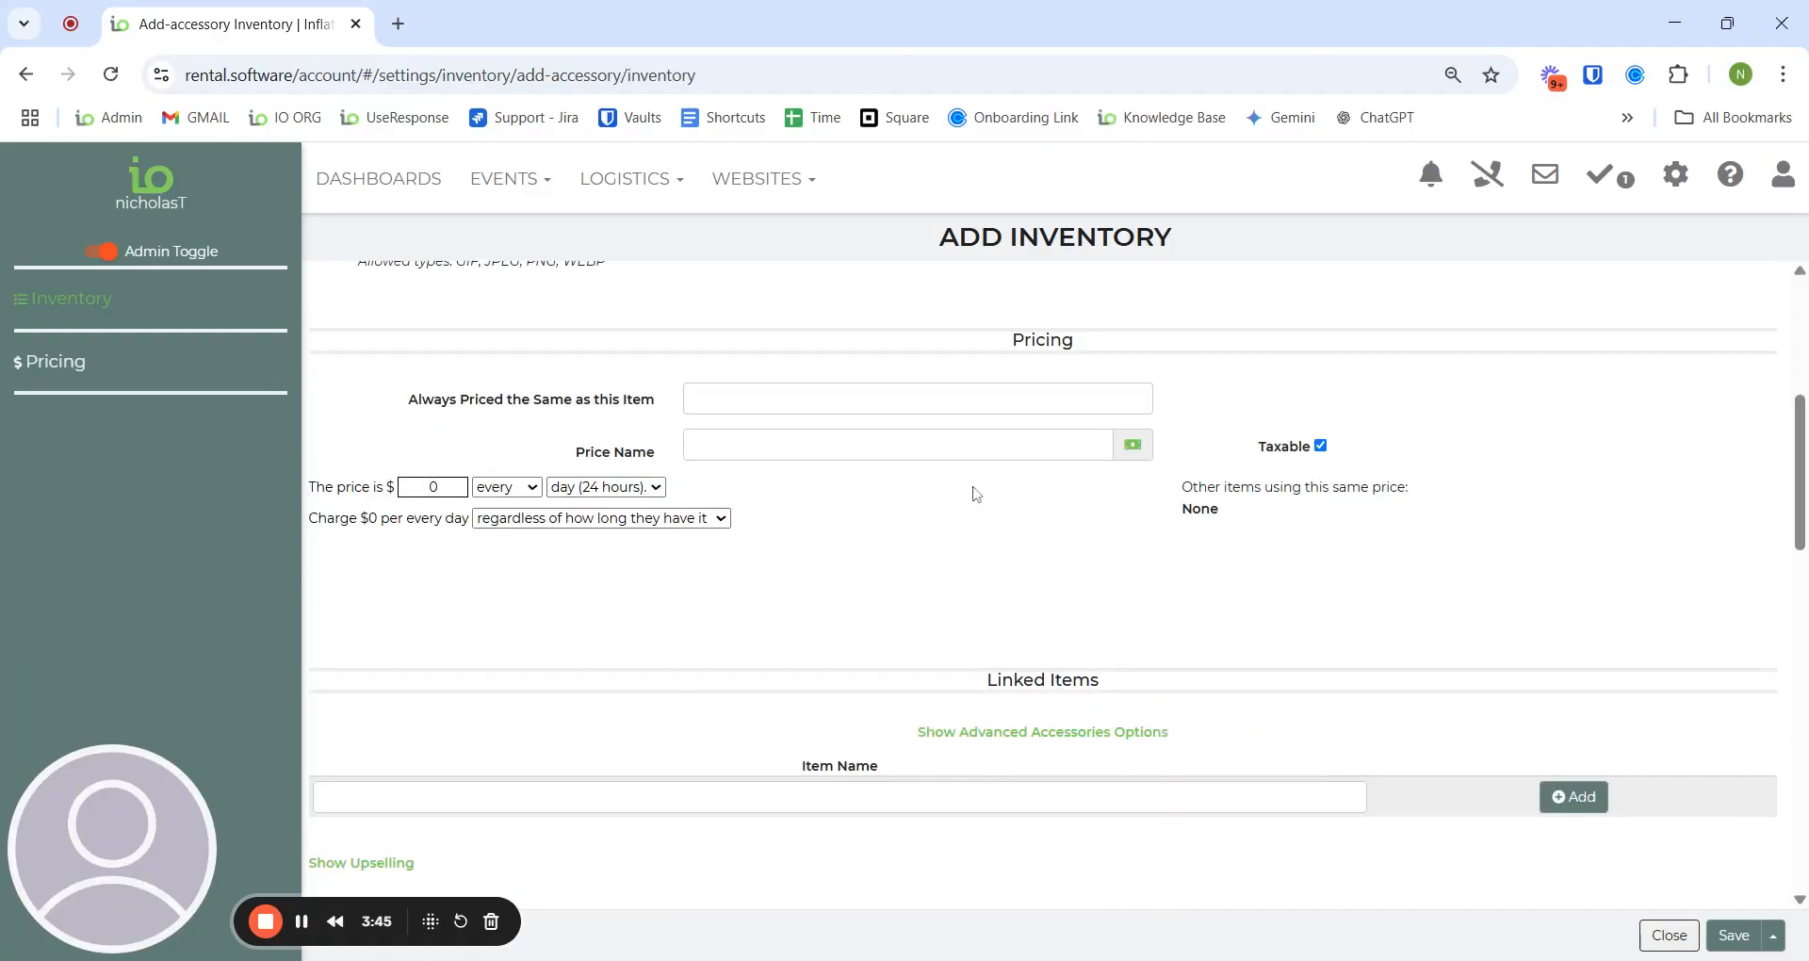
{"action": "scroll", "coordinate": [971, 497], "scroll_direction": "down", "scroll_amount": 2}
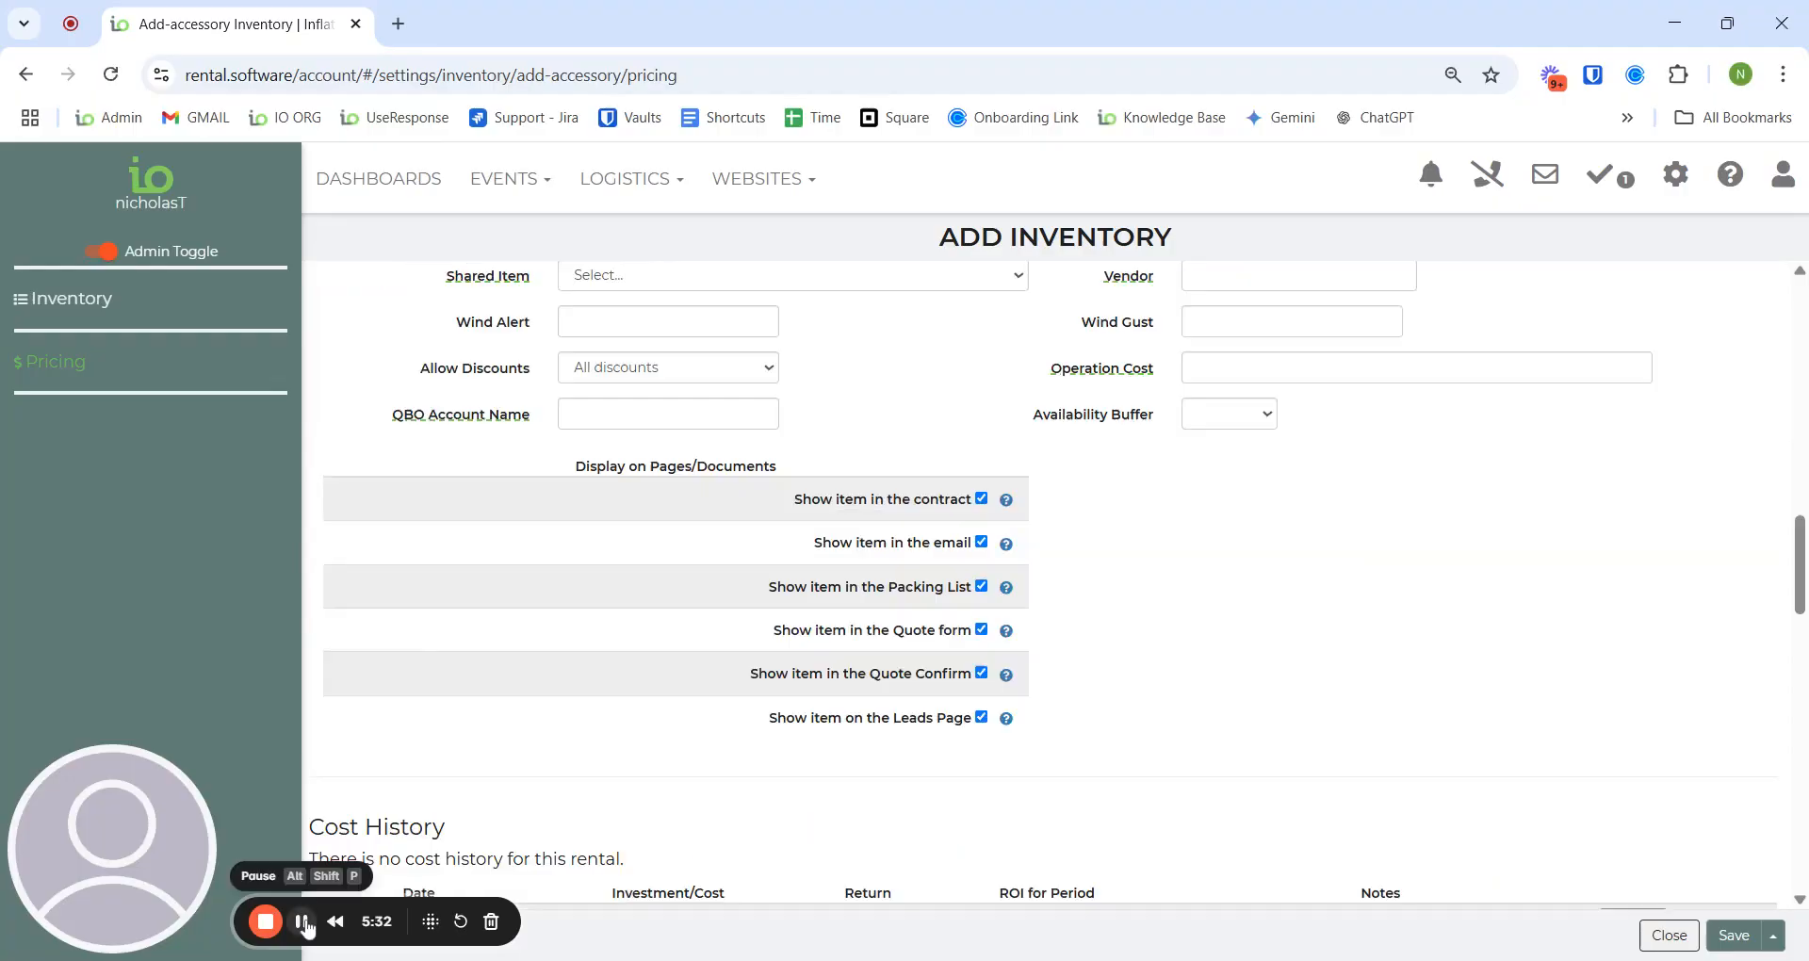
{"action": "scroll", "coordinate": [667, 606], "scroll_direction": "up", "scroll_amount": 5}
{"action": "scroll", "coordinate": [667, 606], "scroll_direction": "down", "scroll_amount": 5}
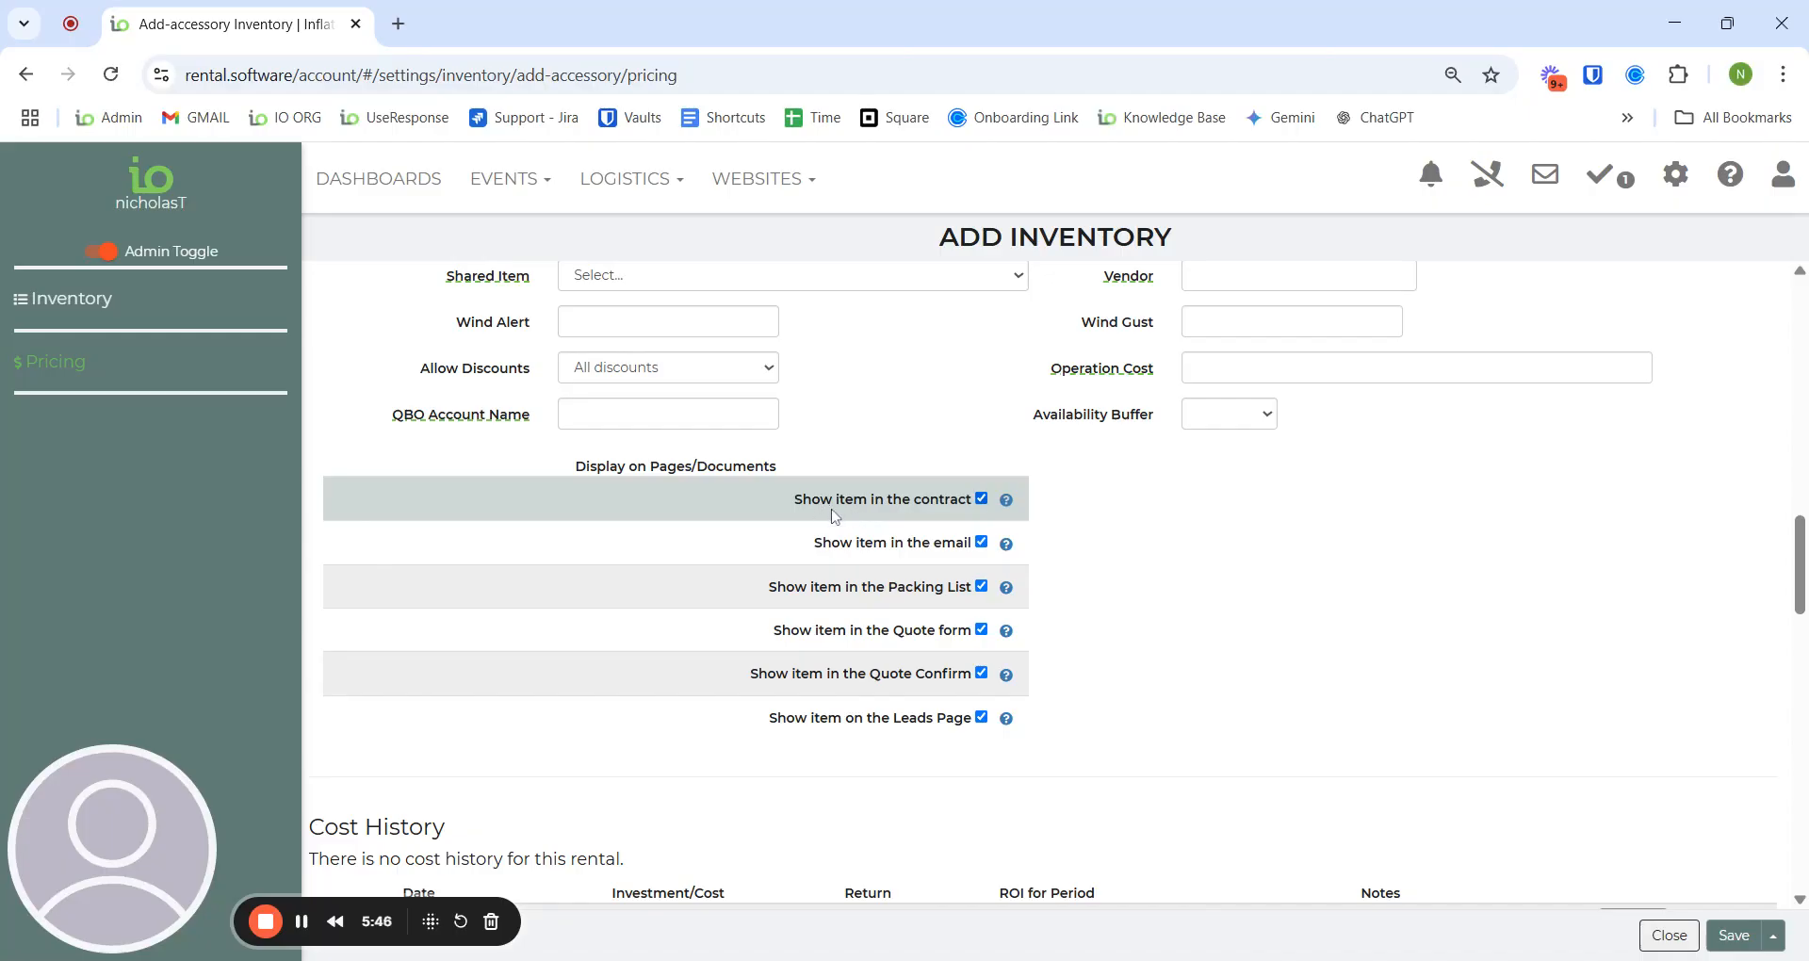
{"action": "mouse_move", "coordinate": [1006, 637]}
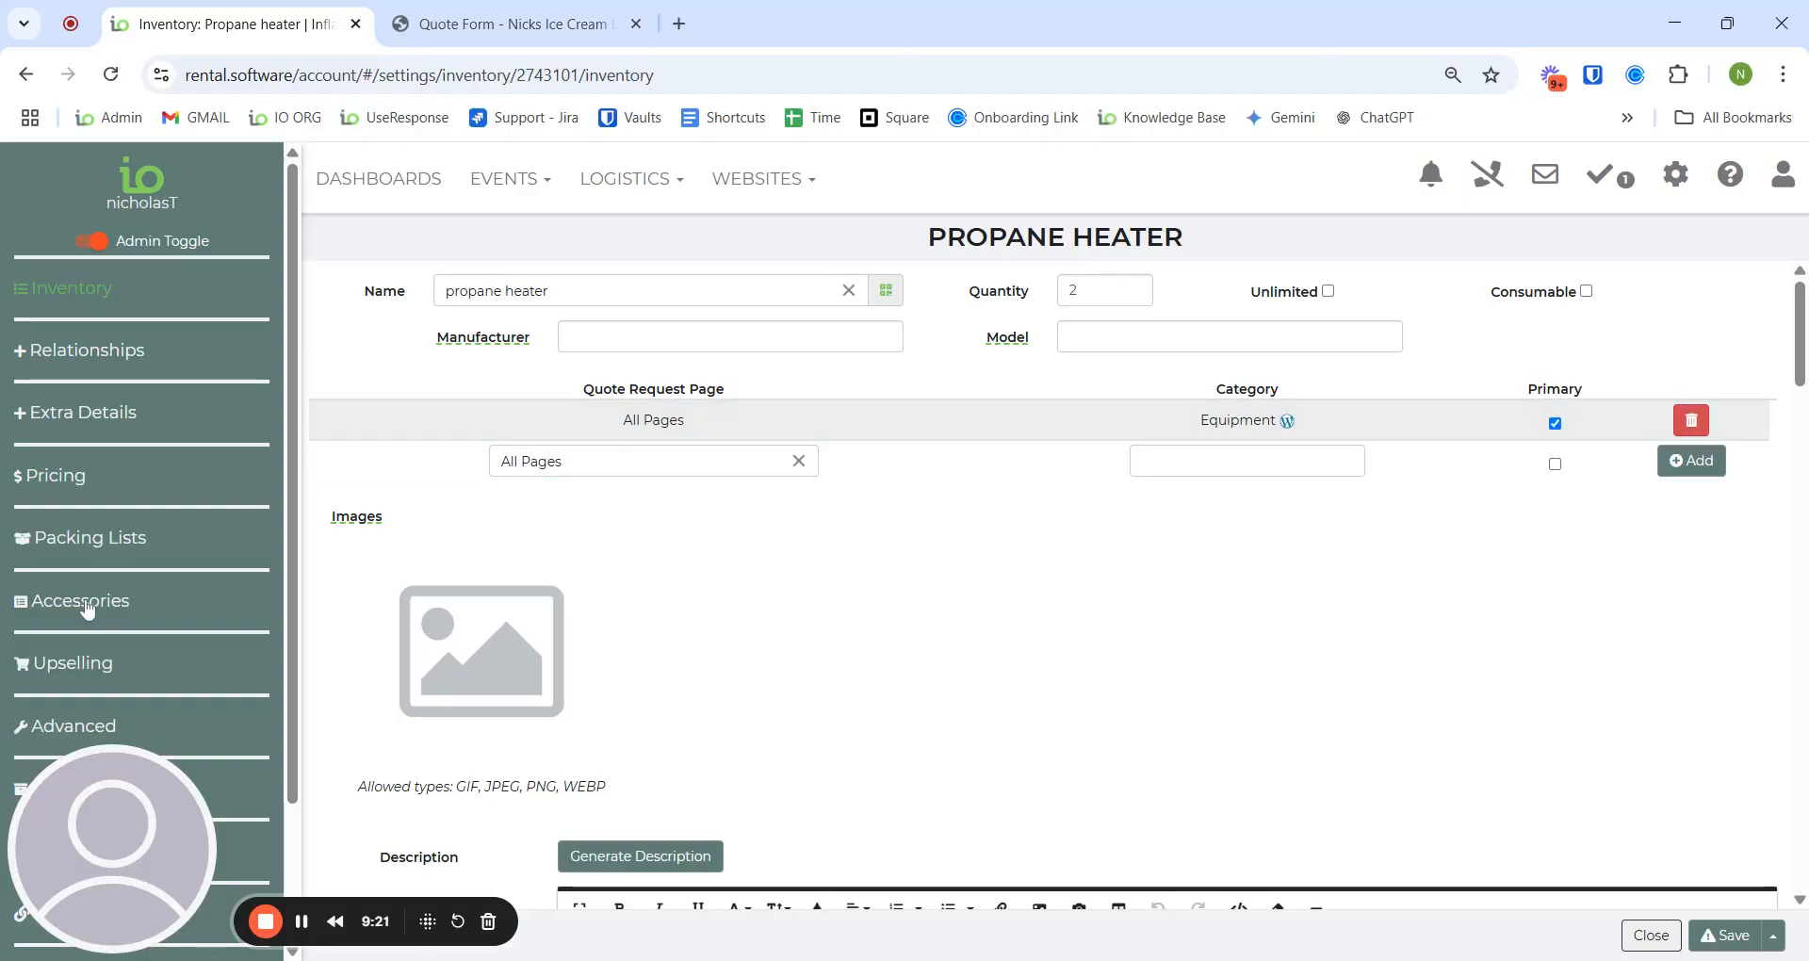
Step: Remove the propane tank accessory from the propane heater, add it back with a required quantity of 1, and save the item
{"action": "left_click", "coordinate": [87, 610]}
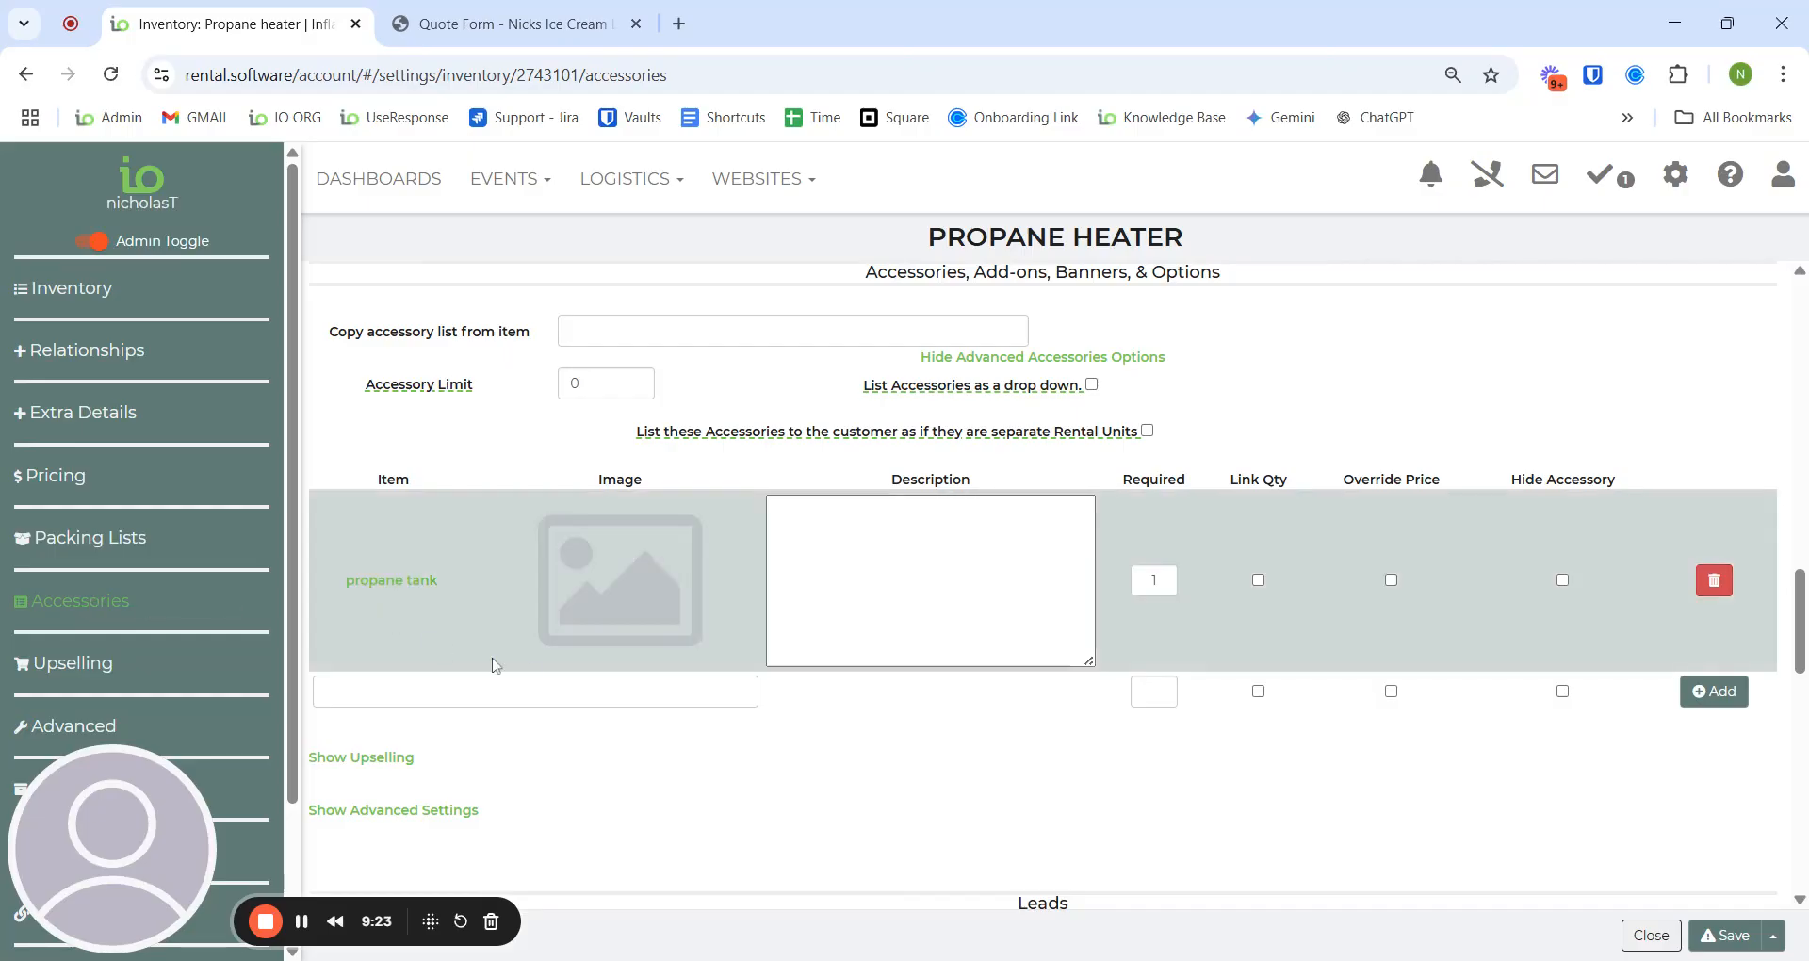
{"action": "left_click", "coordinate": [1728, 591]}
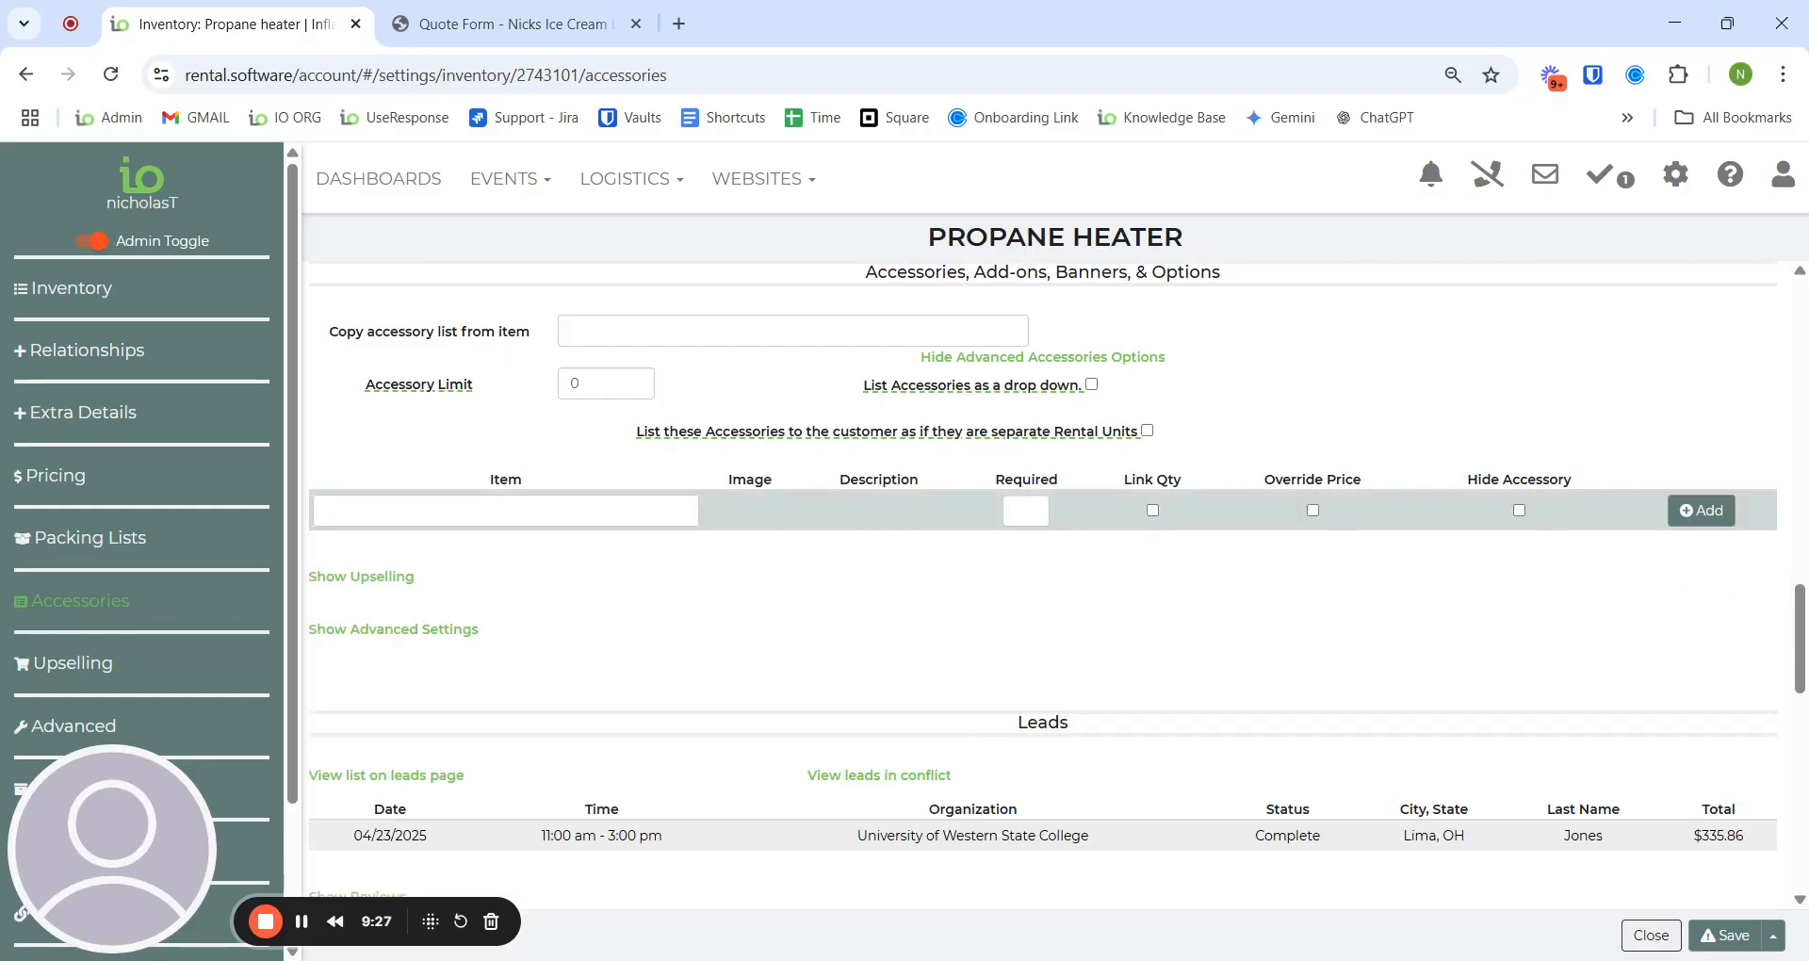
{"action": "type", "text": "propan"}
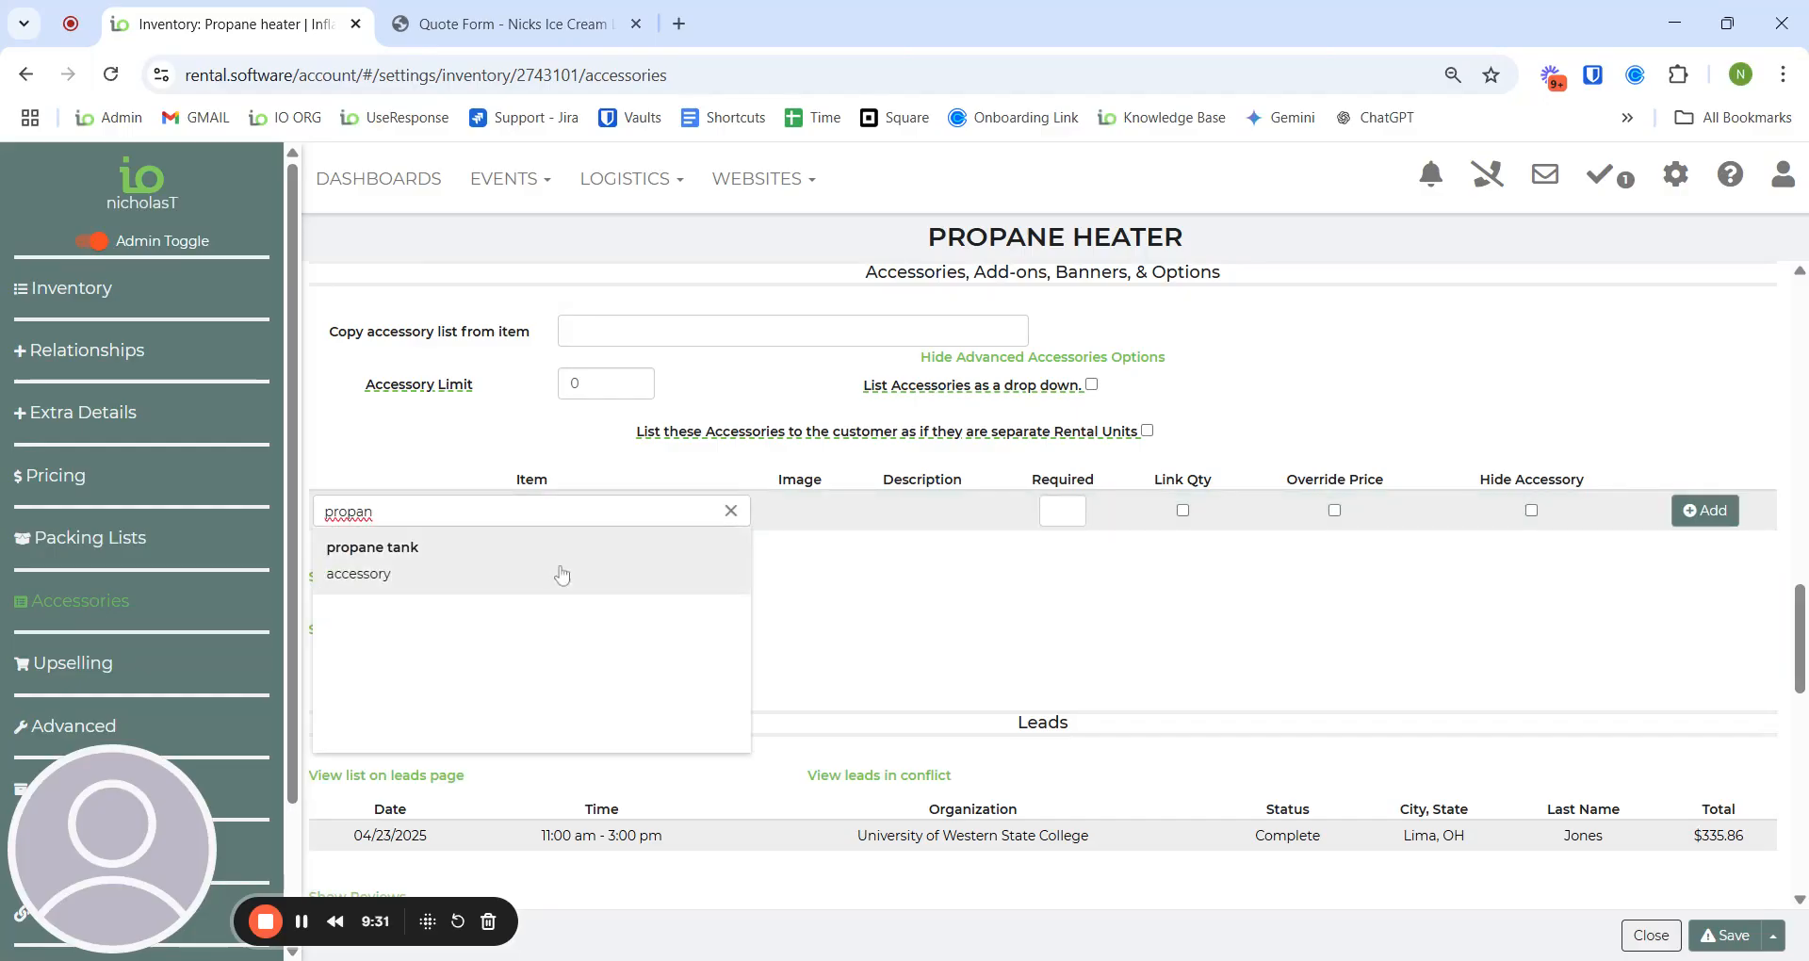
{"action": "left_click", "coordinate": [561, 574]}
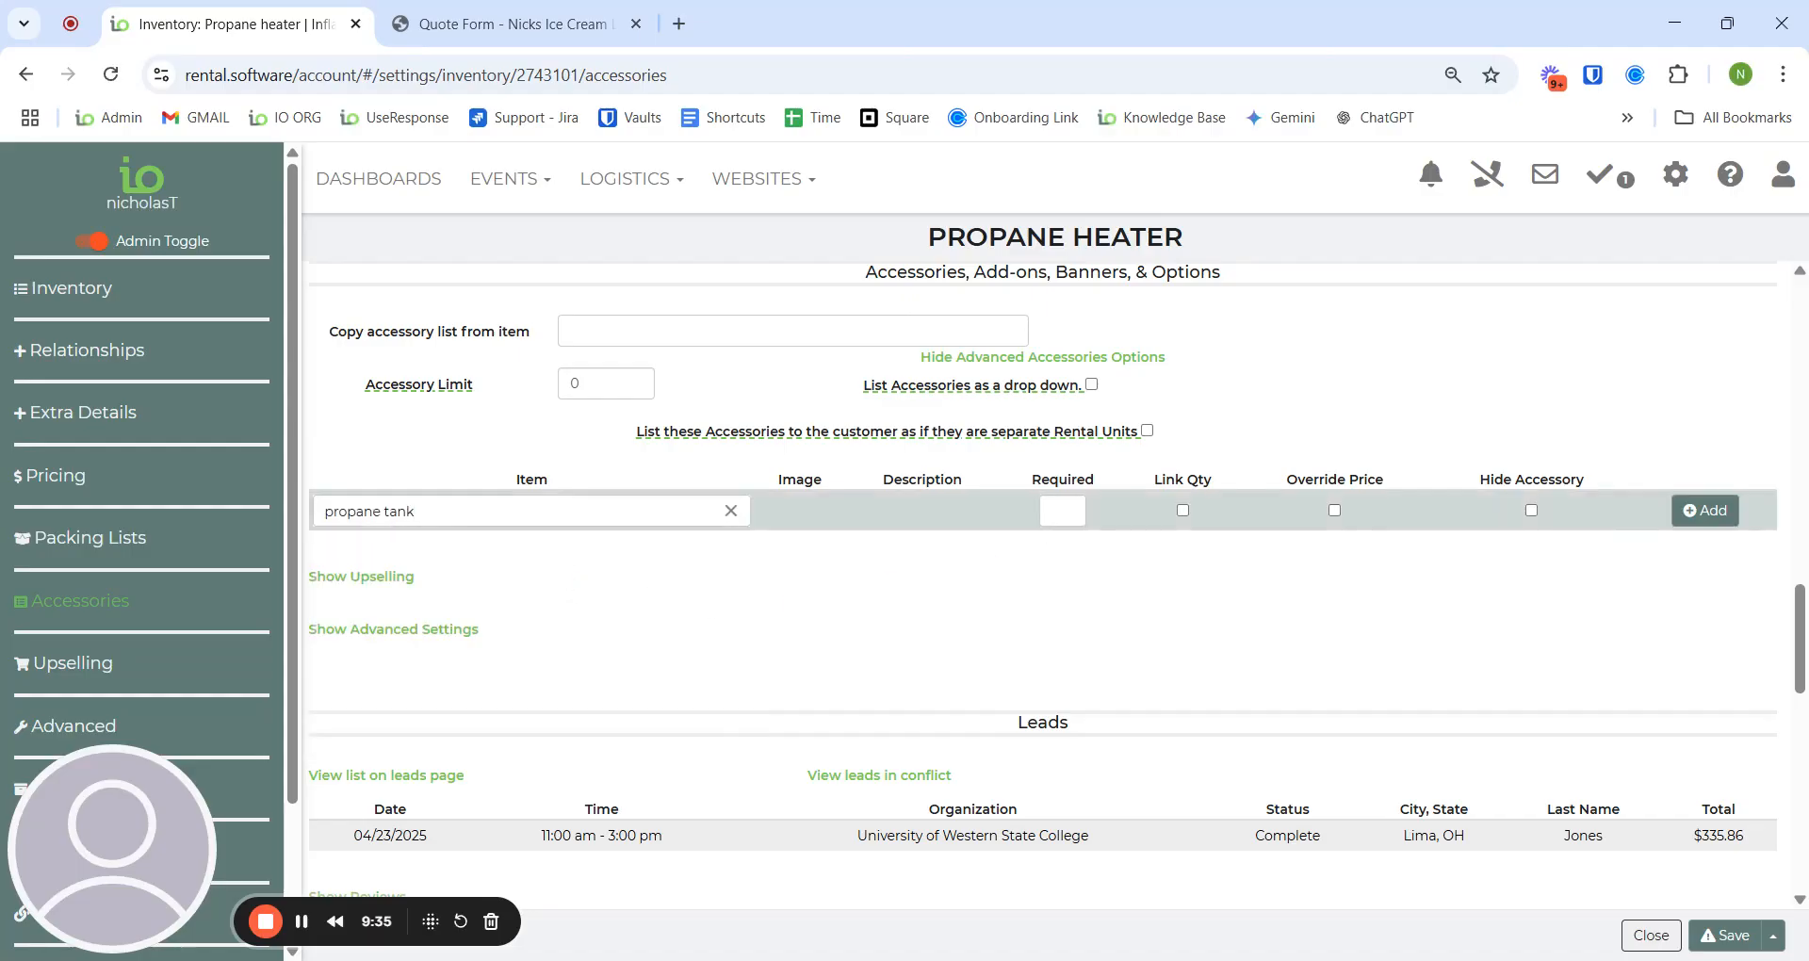
{"action": "left_click", "coordinate": [1064, 511]}
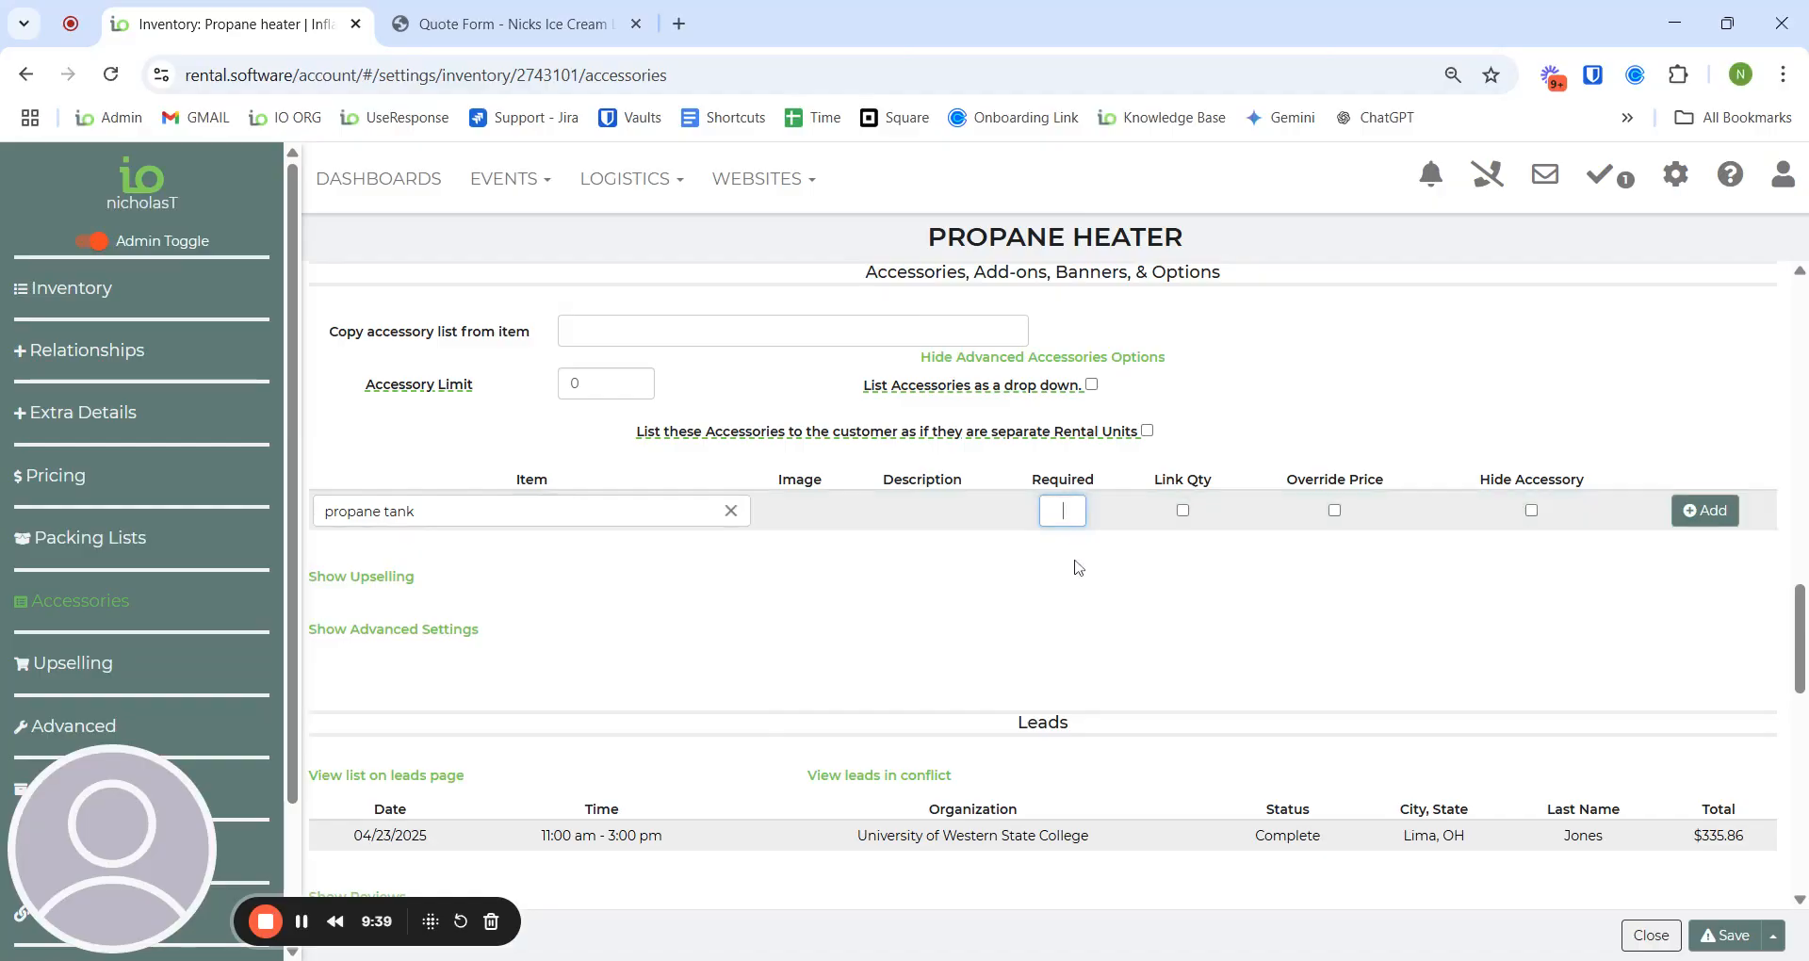
{"action": "type", "text": "1"}
{"action": "left_click", "coordinate": [1346, 647]}
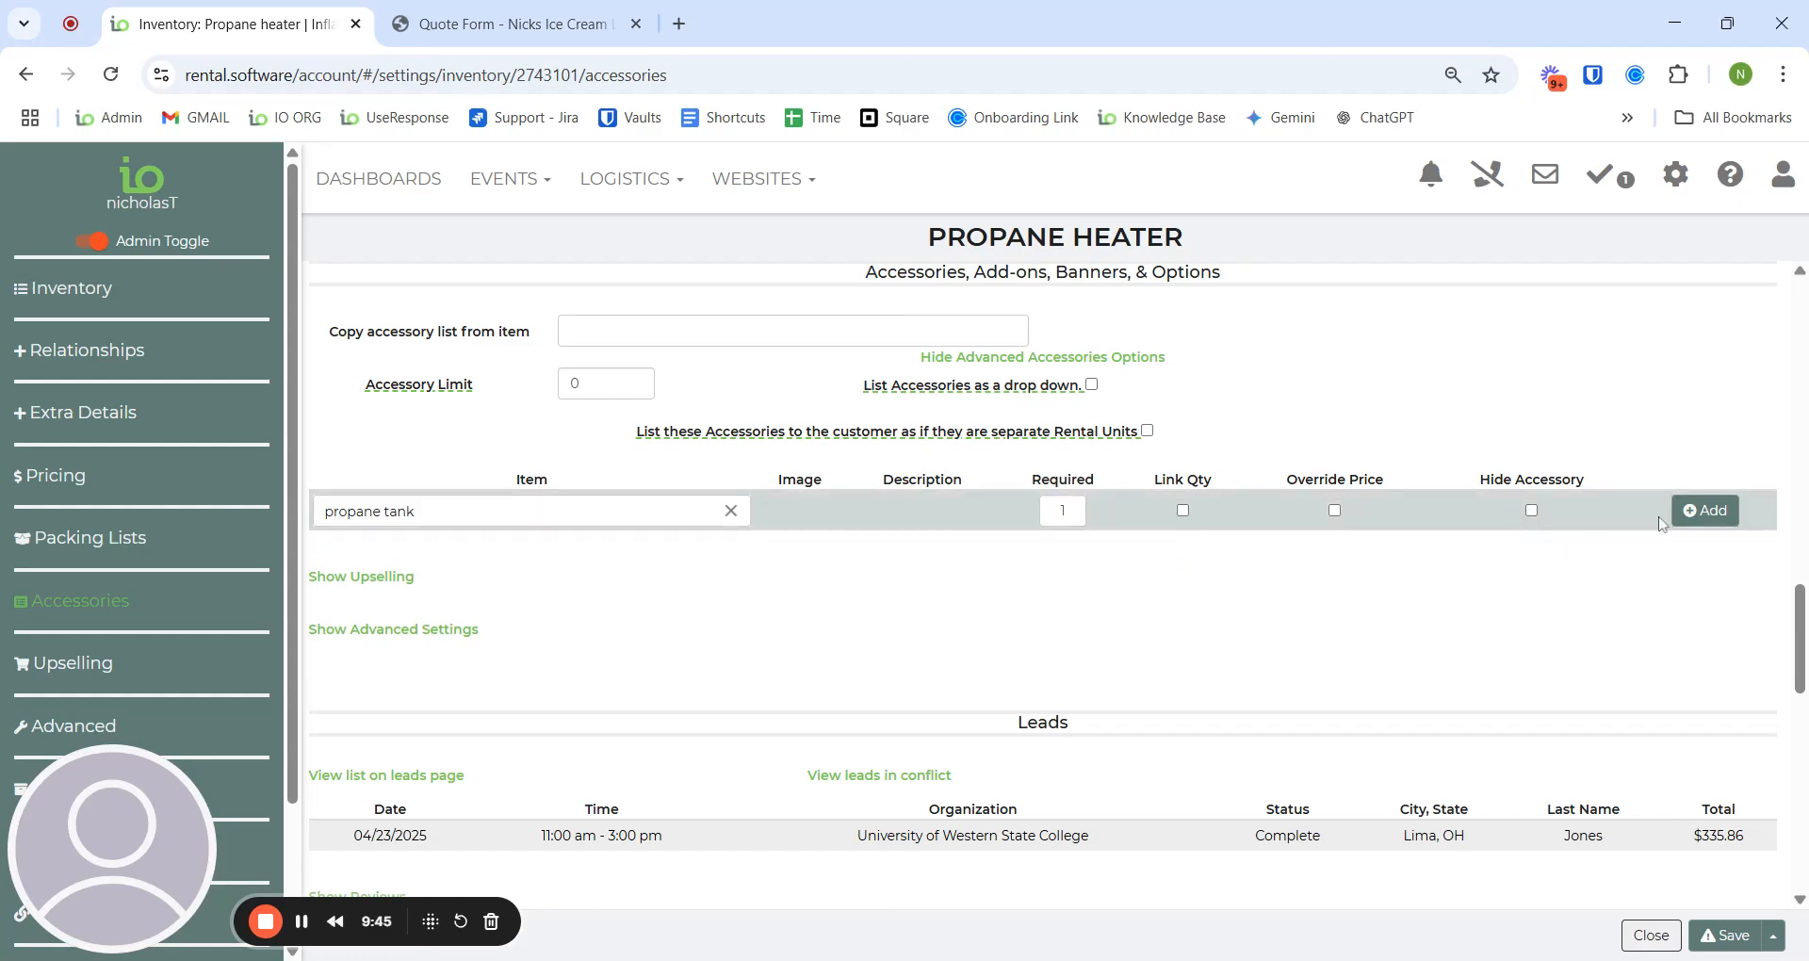
{"action": "left_click", "coordinate": [1716, 518]}
{"action": "left_click", "coordinate": [1732, 936]}
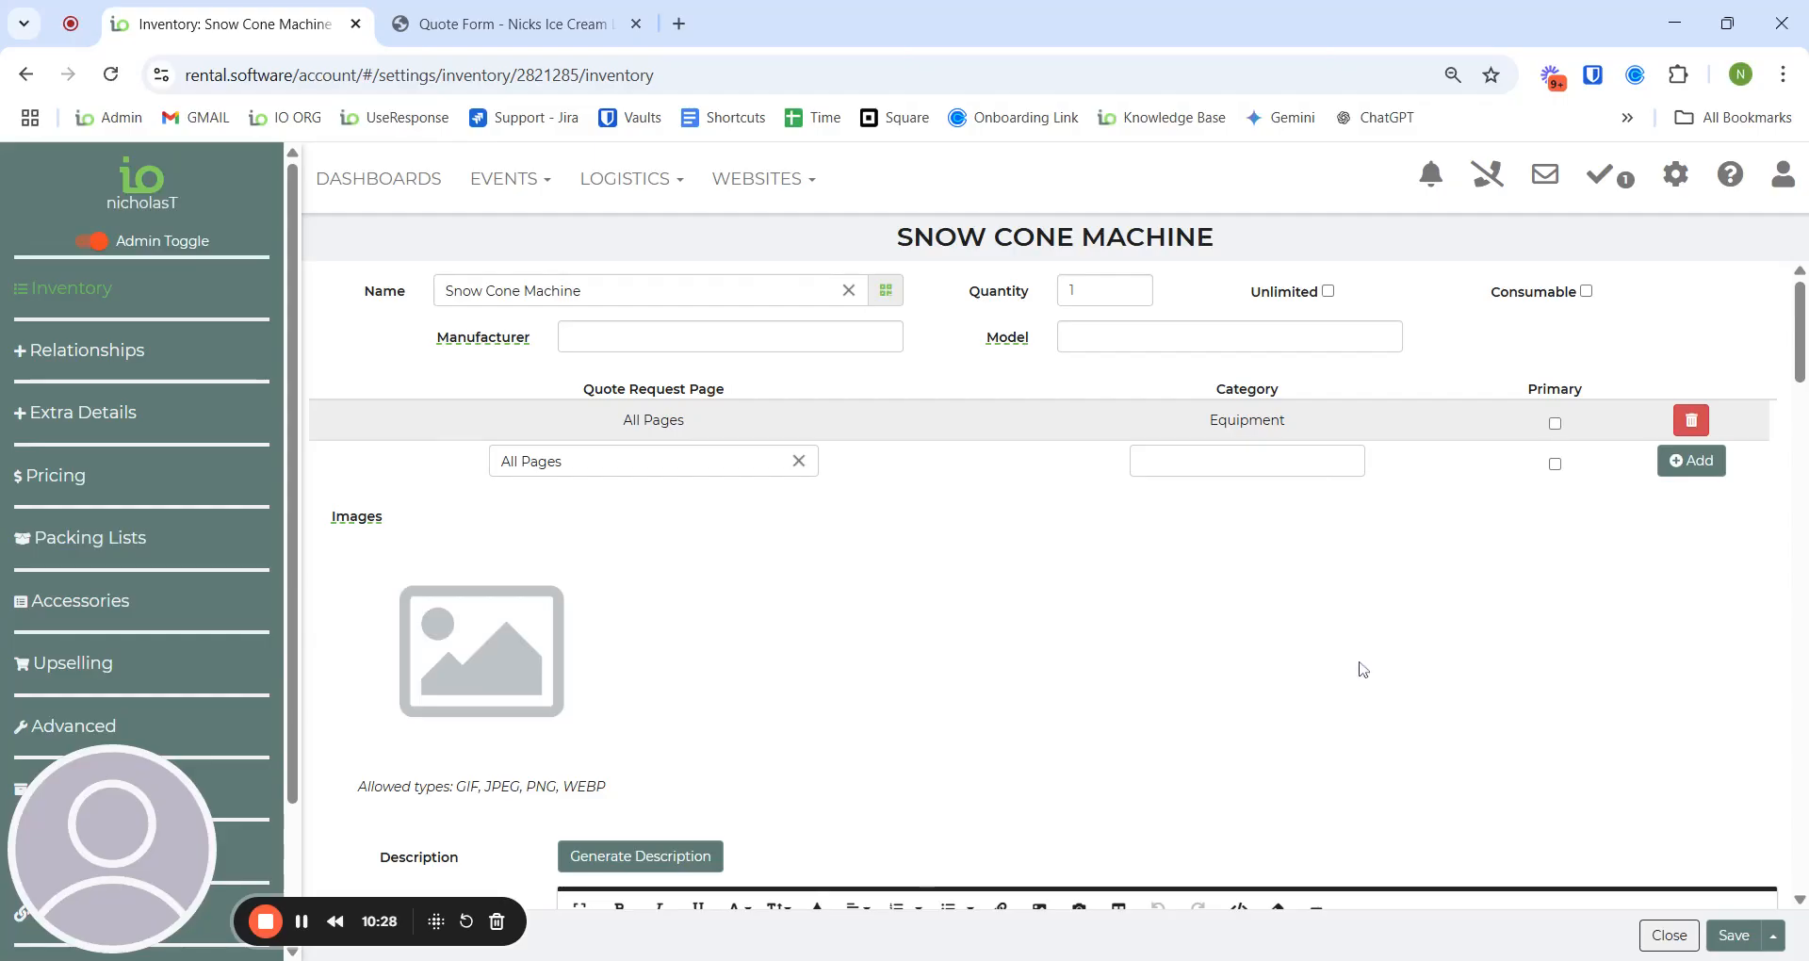
Step: Examine the Snow Cone Machine's item details and its list of flavor accessories with their option settings
{"action": "scroll", "coordinate": [1363, 669], "scroll_direction": "down", "scroll_amount": 4}
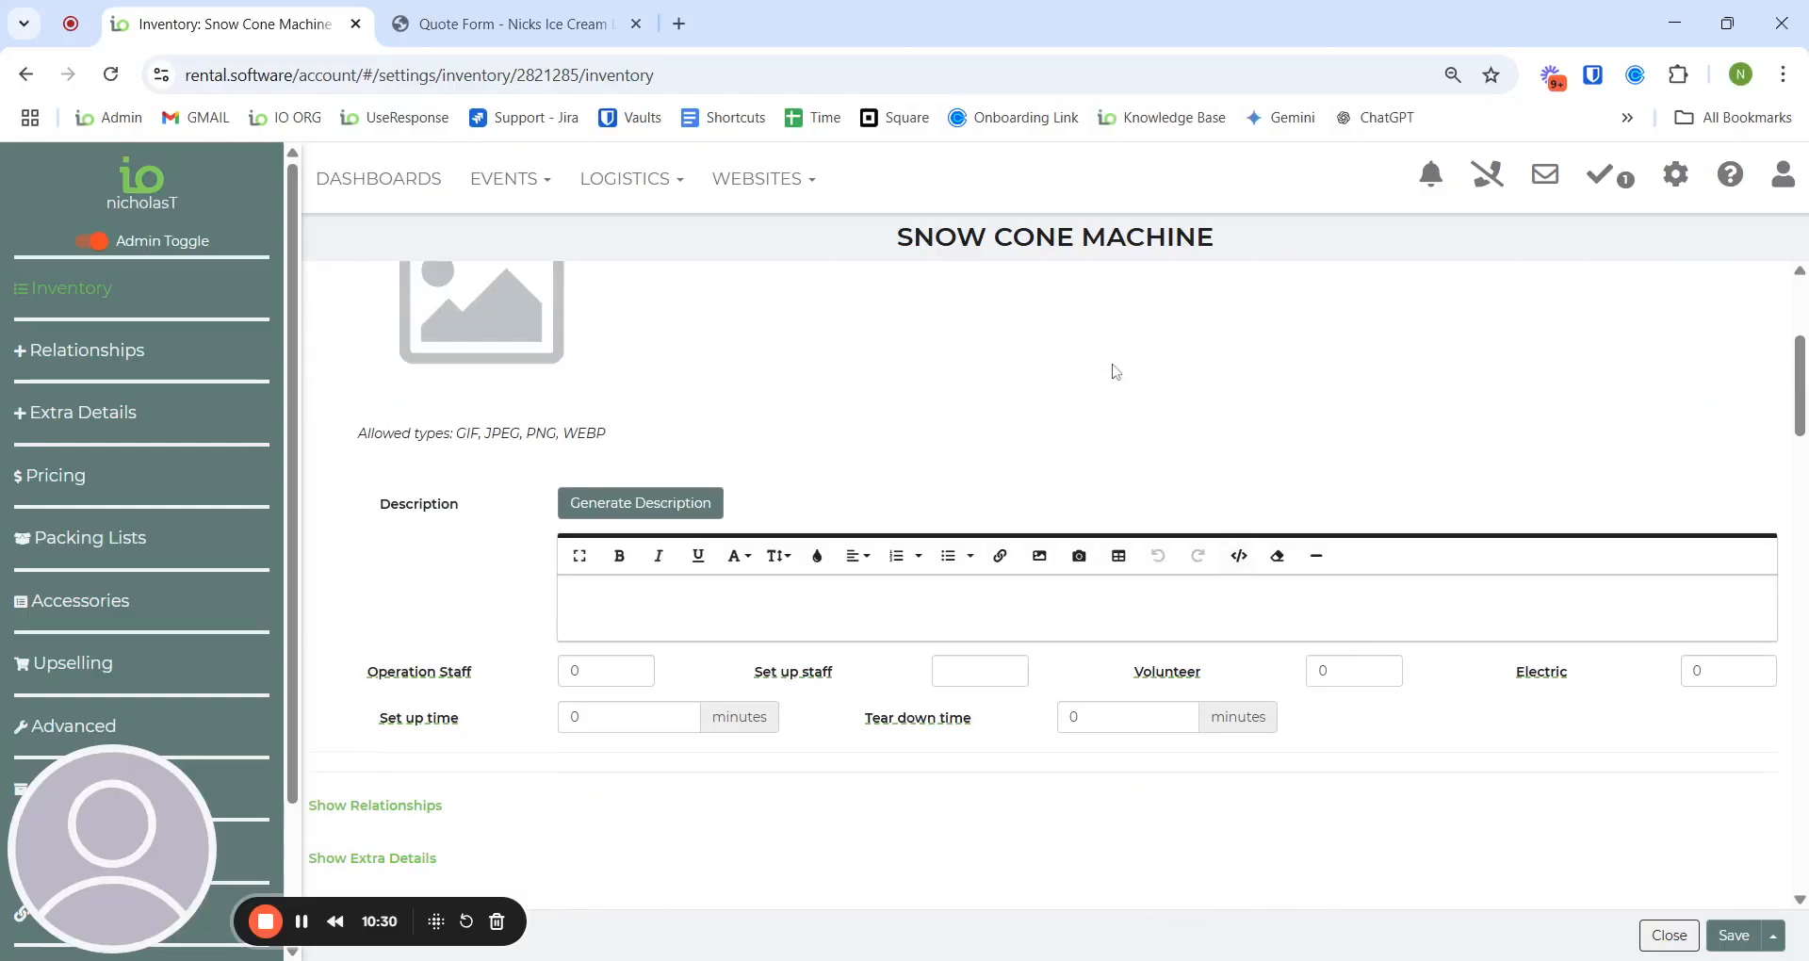
{"action": "scroll", "coordinate": [1155, 449], "scroll_direction": "up", "scroll_amount": 2}
{"action": "scroll", "coordinate": [1155, 448], "scroll_direction": "up", "scroll_amount": 2}
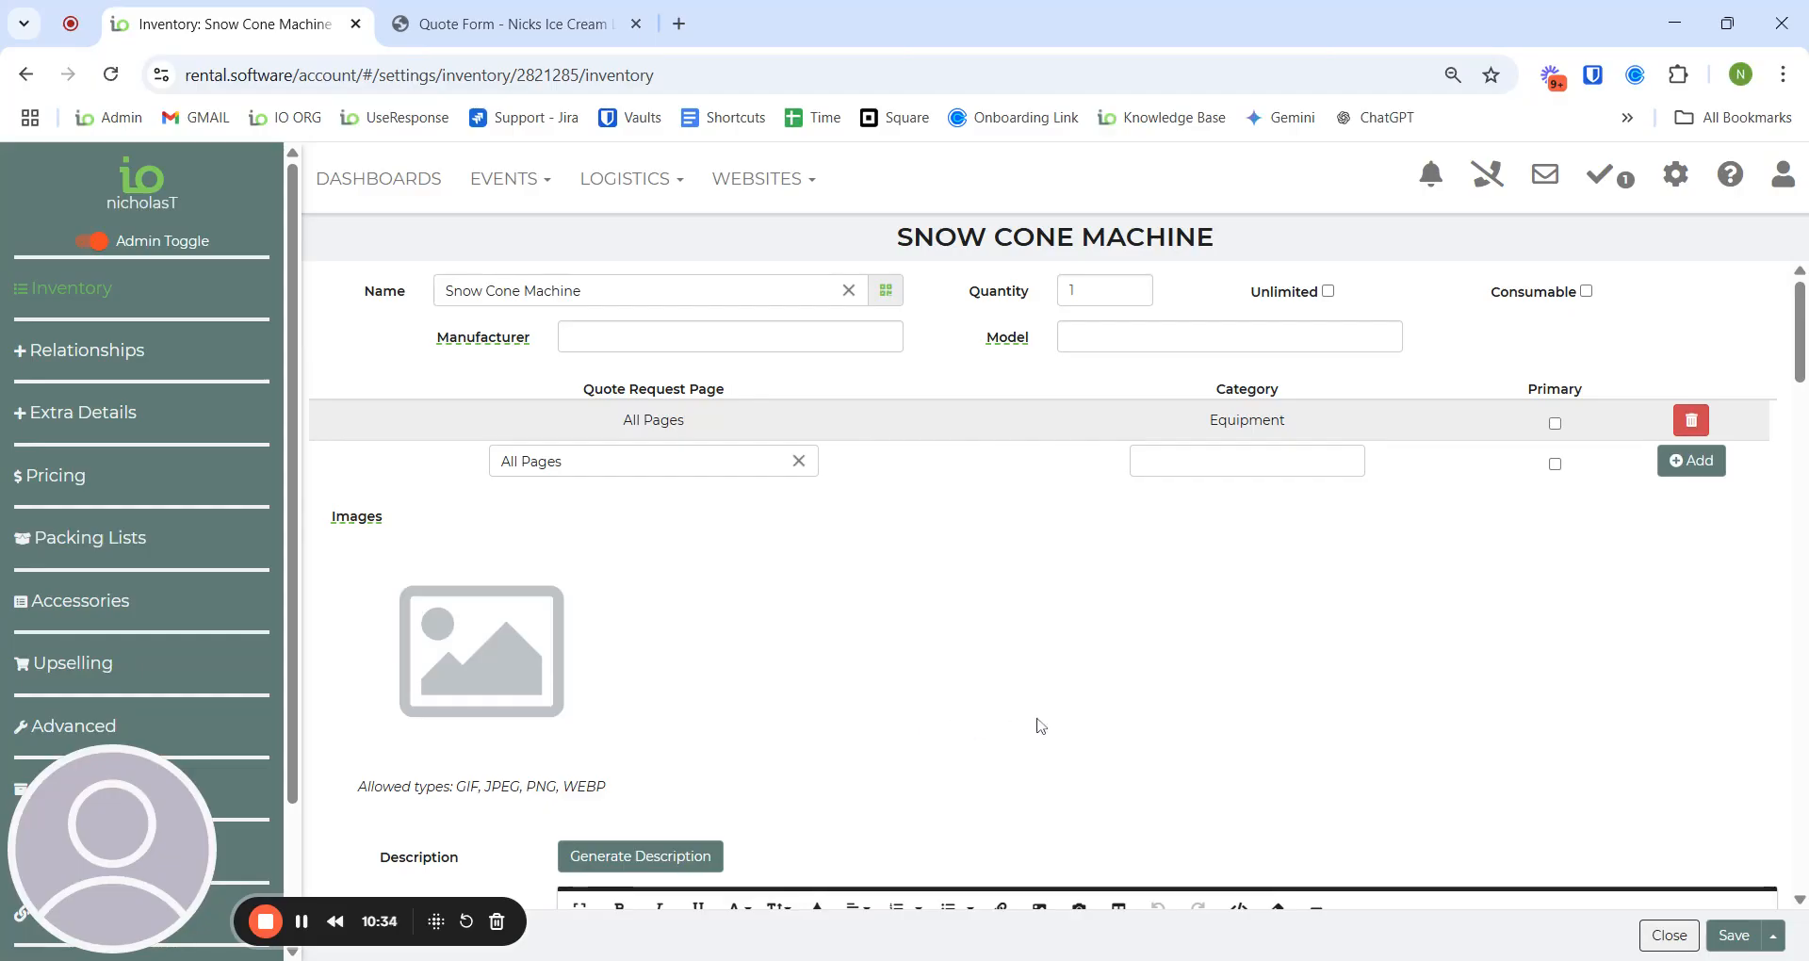
{"action": "left_click", "coordinate": [119, 608]}
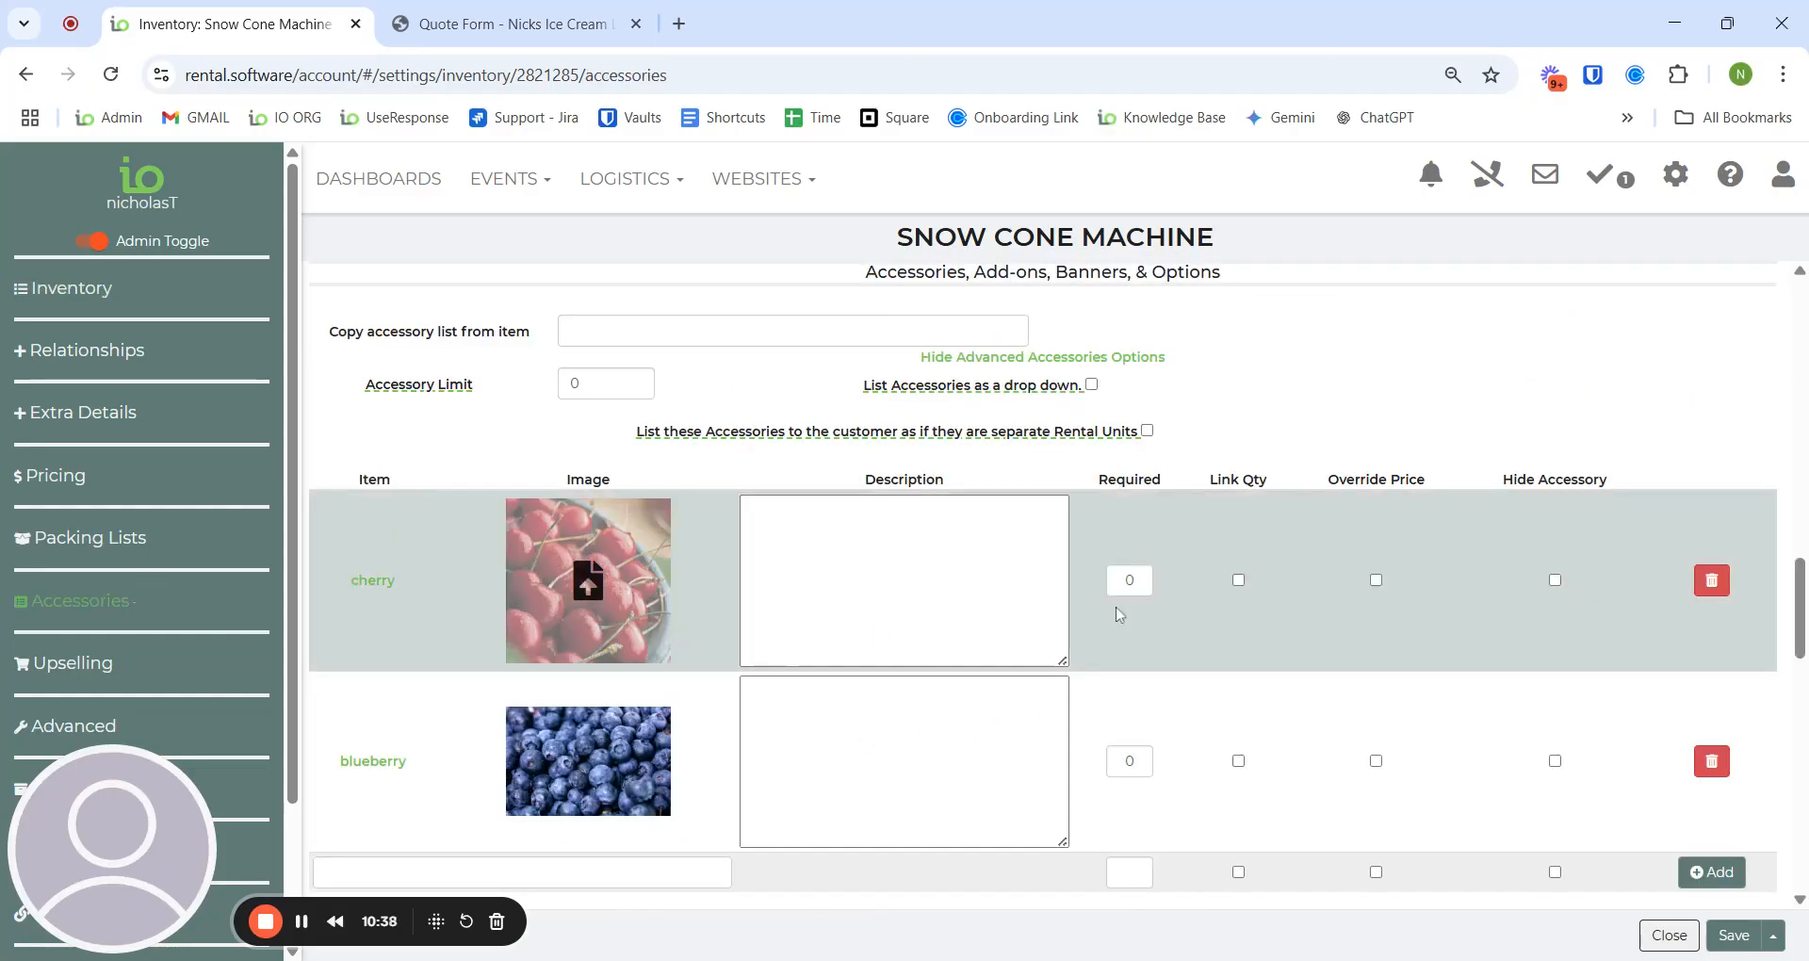
{"action": "scroll", "coordinate": [1386, 371], "scroll_direction": "down", "scroll_amount": 1}
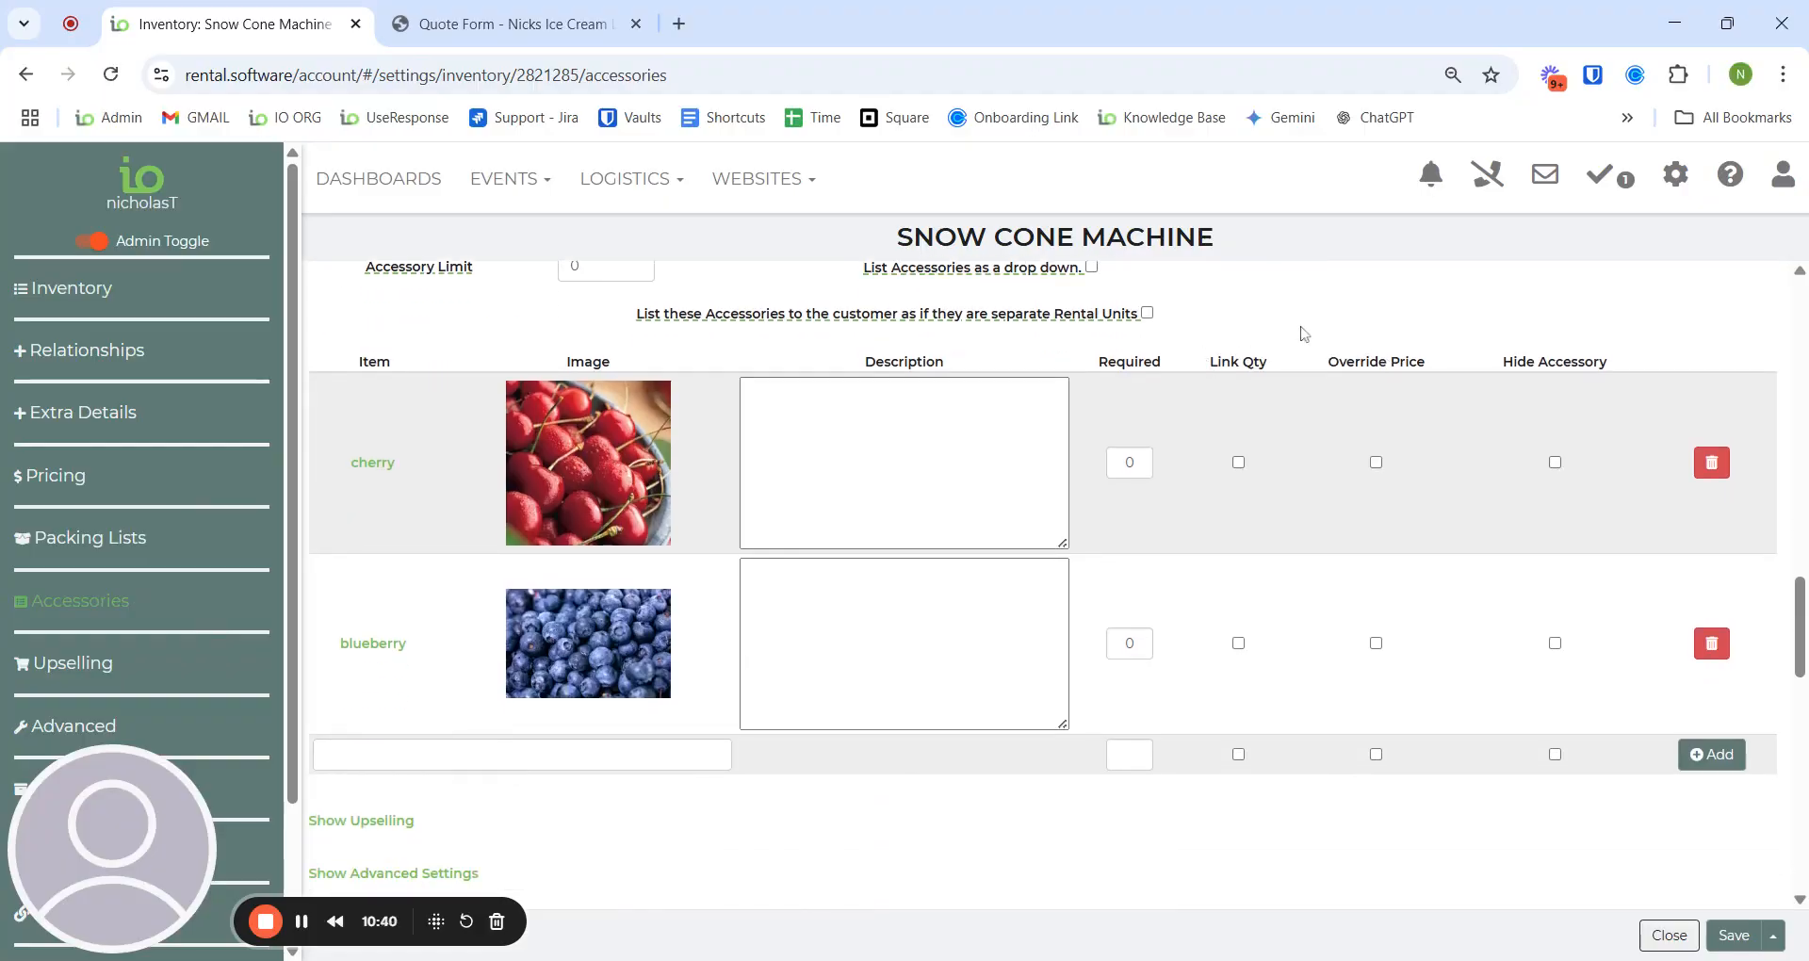
{"action": "scroll", "coordinate": [1144, 611], "scroll_direction": "up", "scroll_amount": 1}
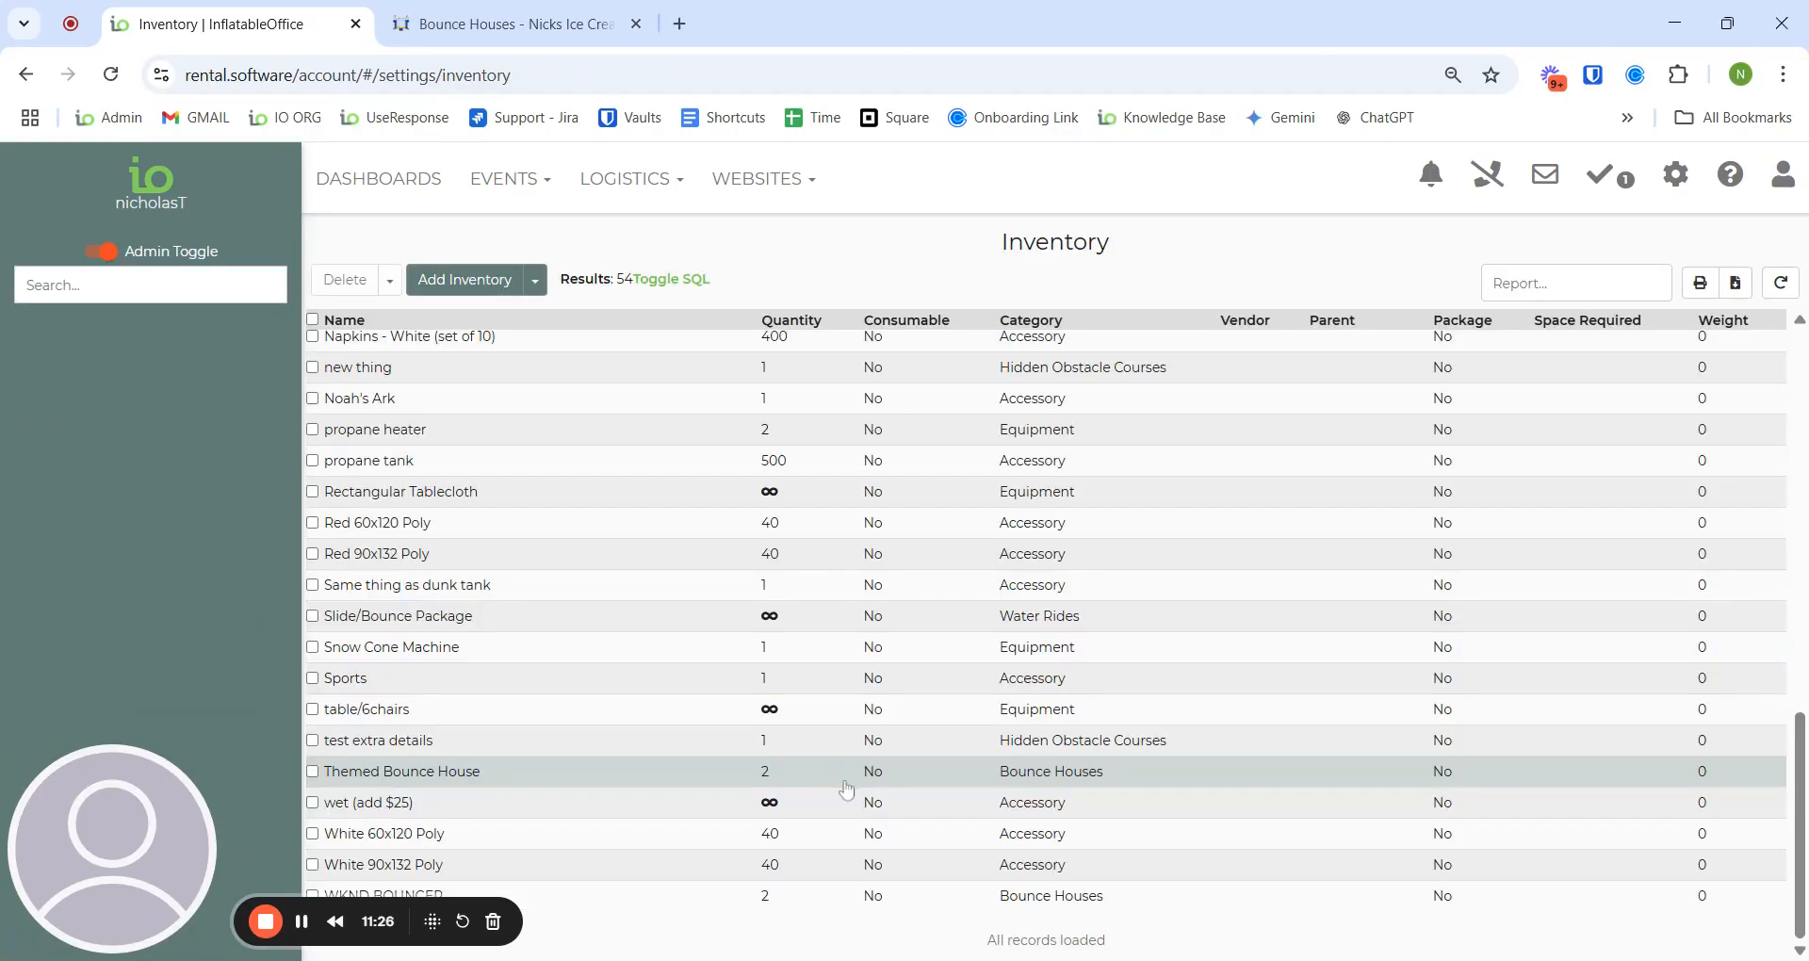
Step: Open the Themed Bounce House item and examine its banner accessories and advanced accessory options
{"action": "left_click", "coordinate": [845, 783]}
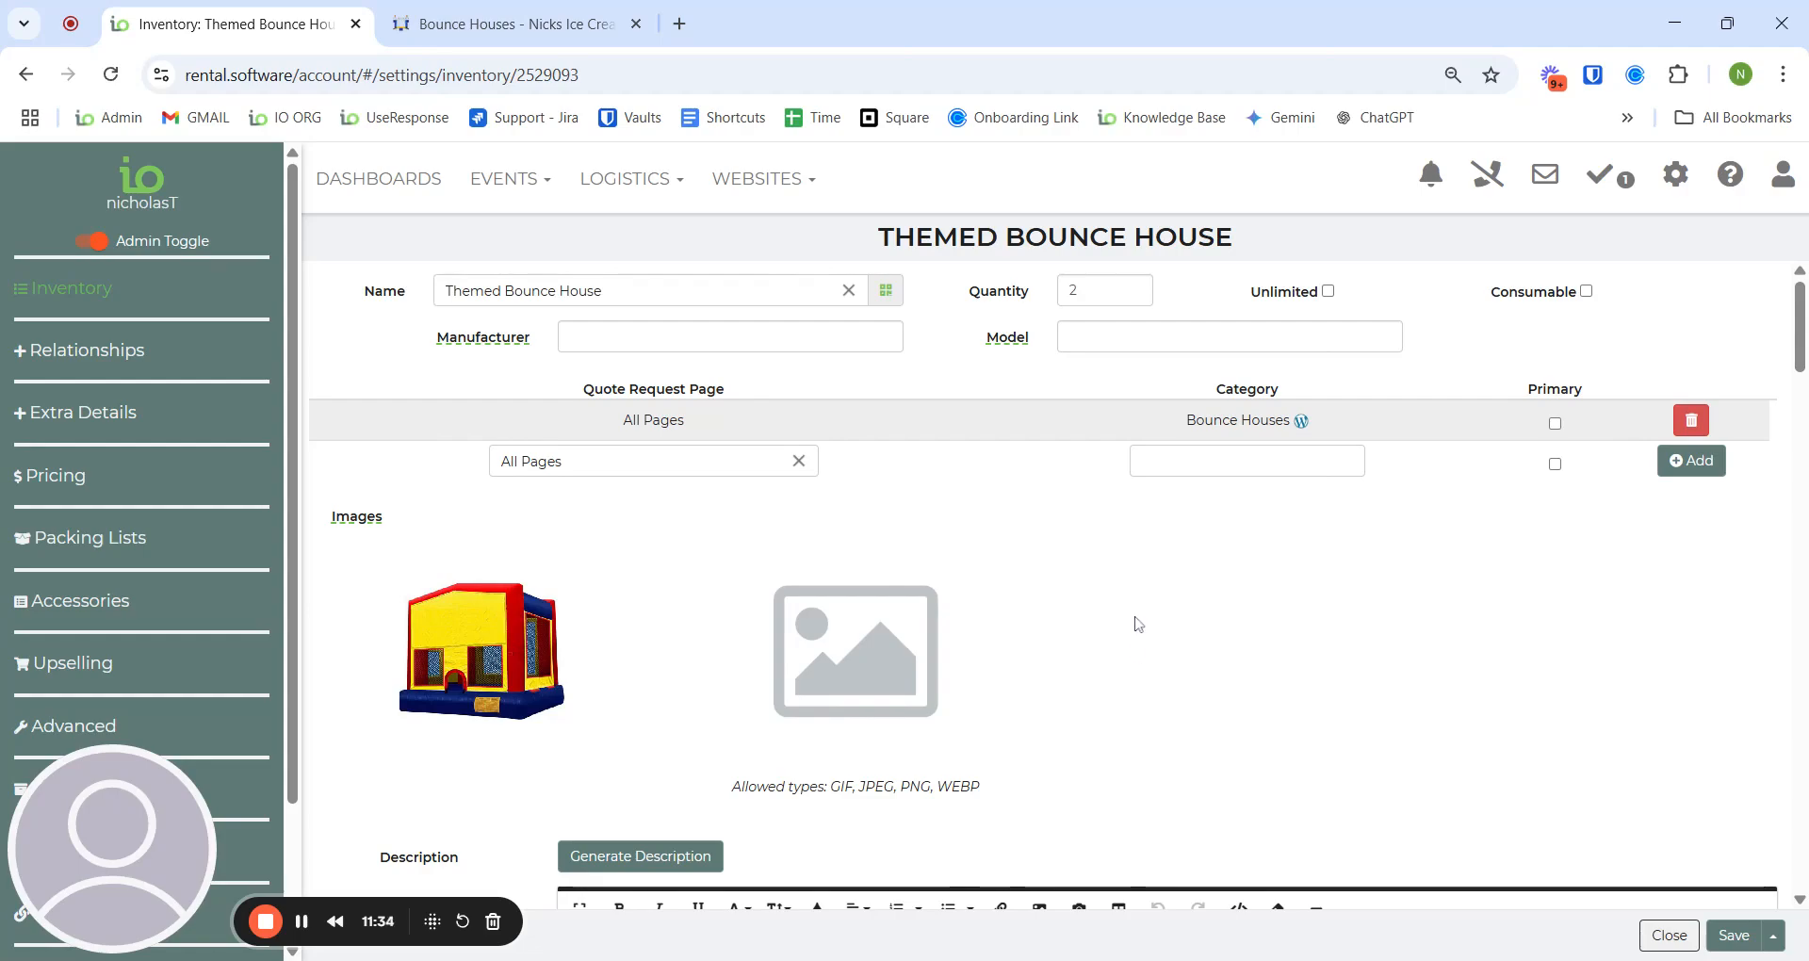
{"action": "left_click", "coordinate": [115, 608]}
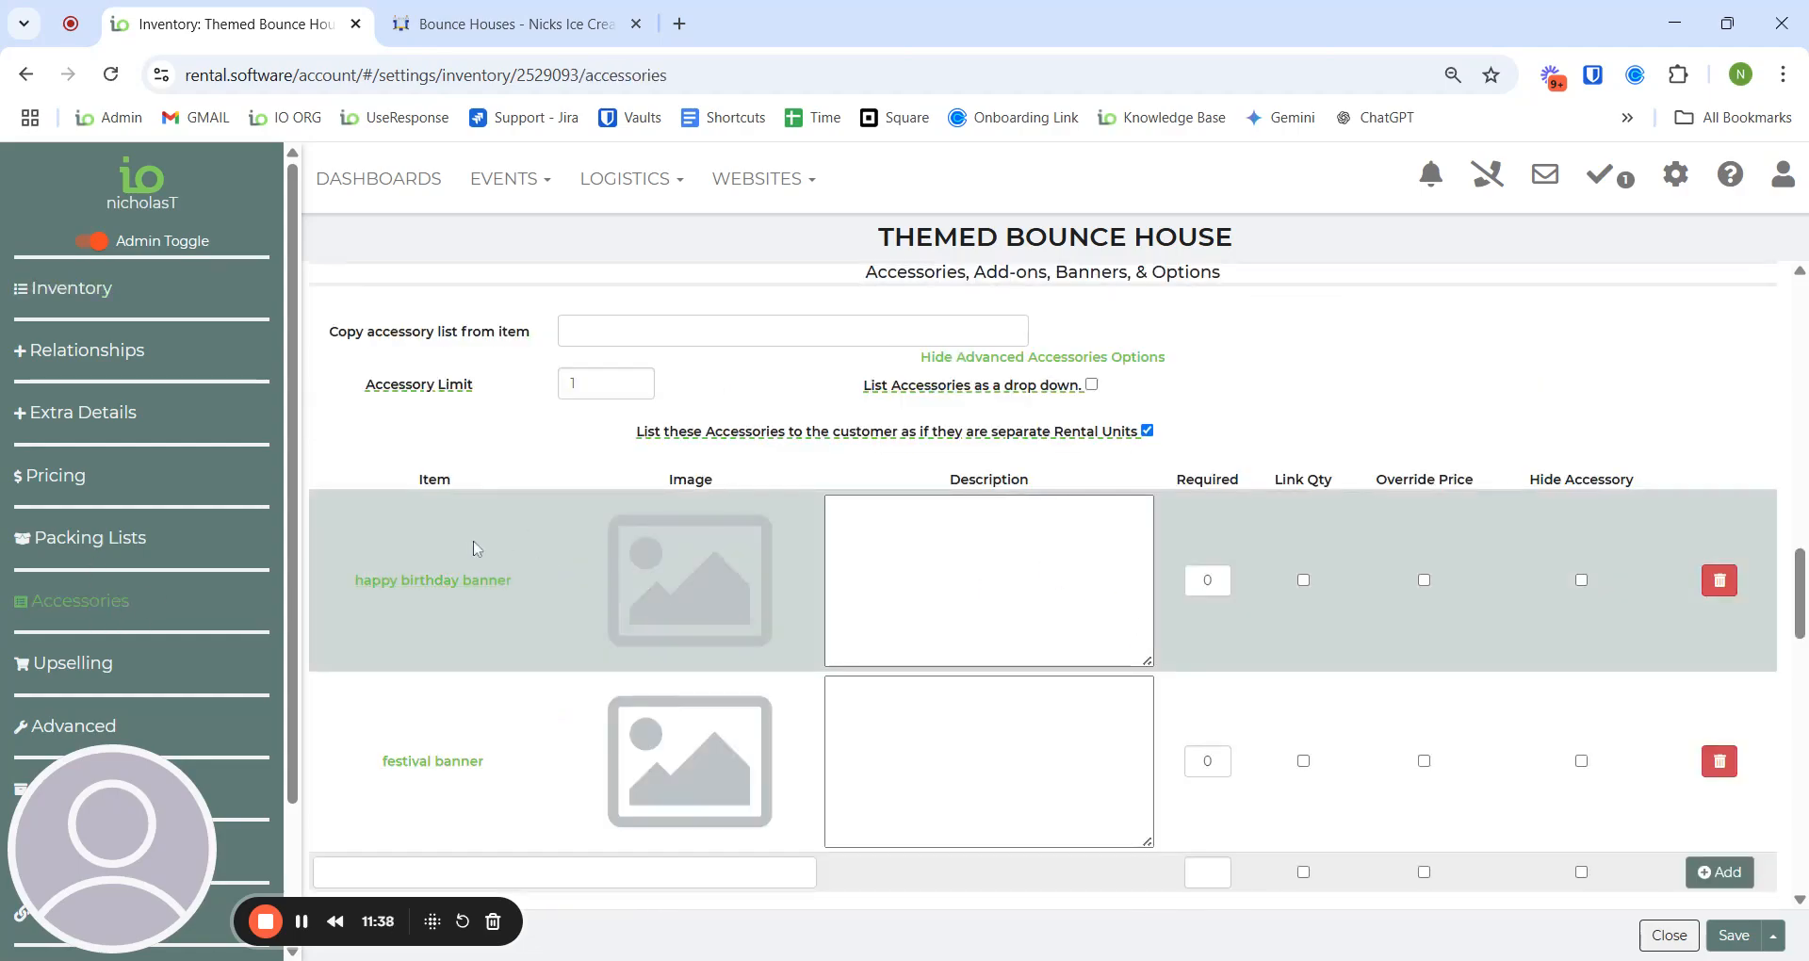
Step: Examine the setting that lists the happy birthday and festival banners to customers as separate rental units
{"action": "scroll", "coordinate": [513, 526], "scroll_direction": "down", "scroll_amount": 2}
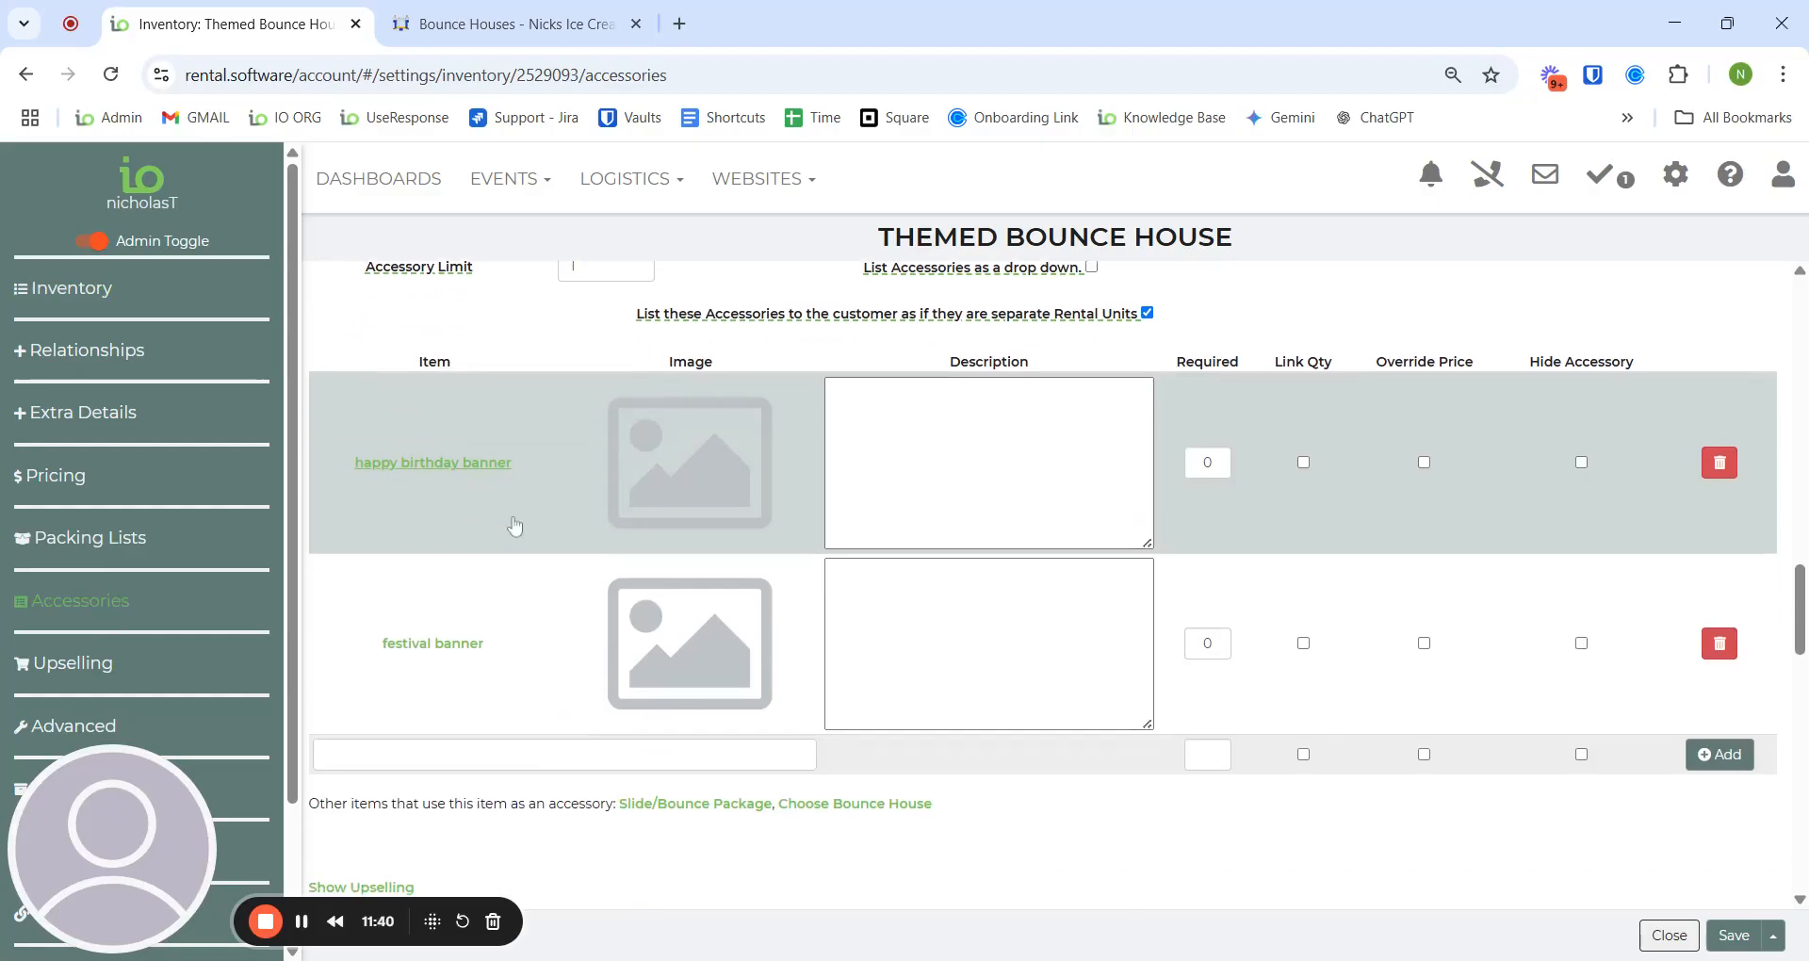
{"action": "scroll", "coordinate": [650, 566], "scroll_direction": "up", "scroll_amount": 2}
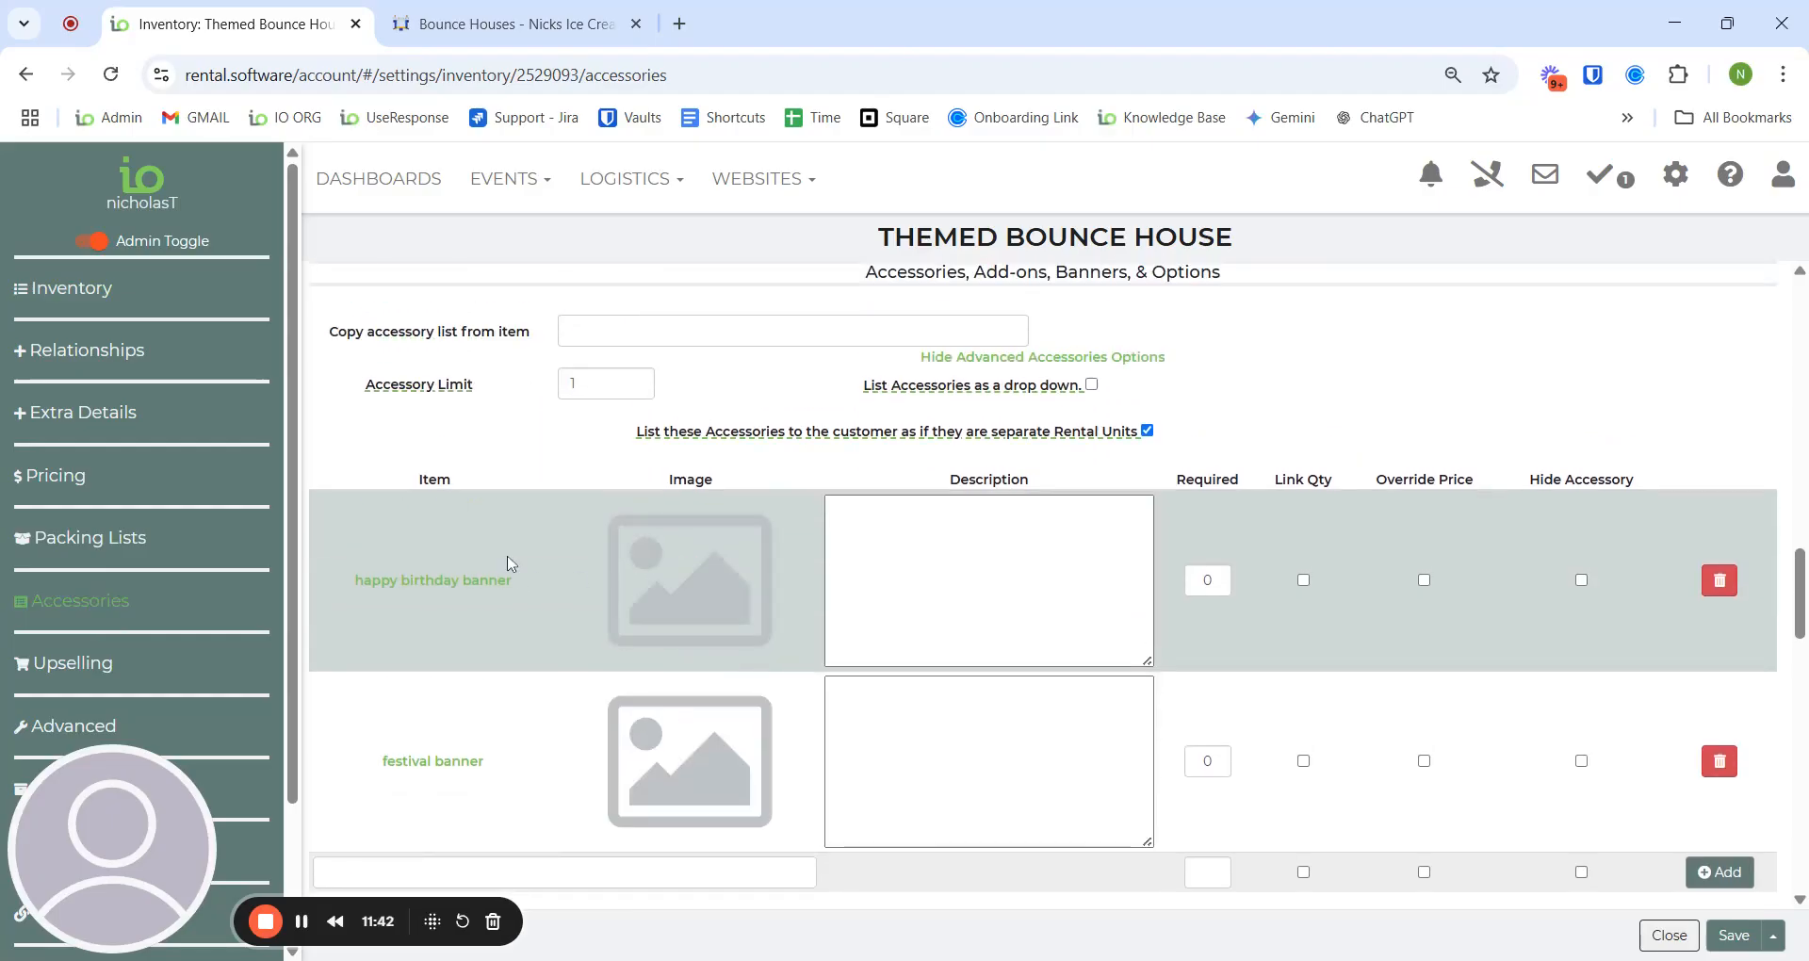
{"action": "mouse_move", "coordinate": [1137, 434]}
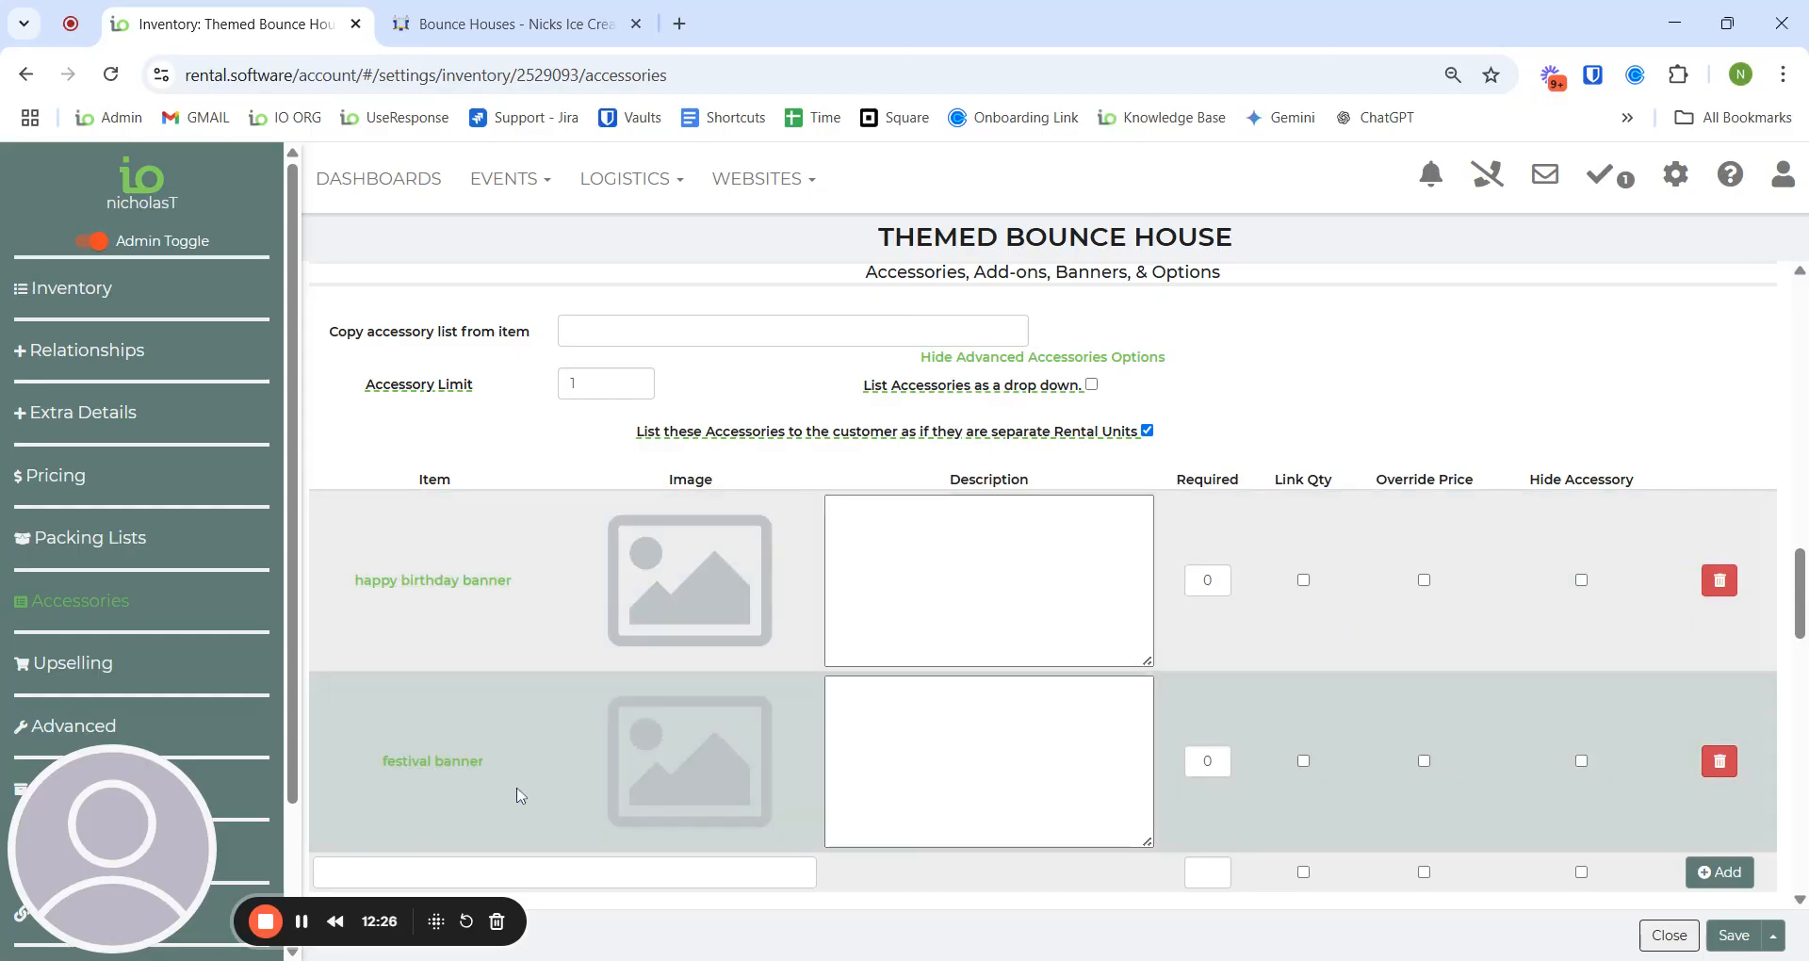
Step: Open the Bounce Houses category from settings and view its website page to see how the themed bounce house variants are listed
{"action": "left_click", "coordinate": [1676, 175]}
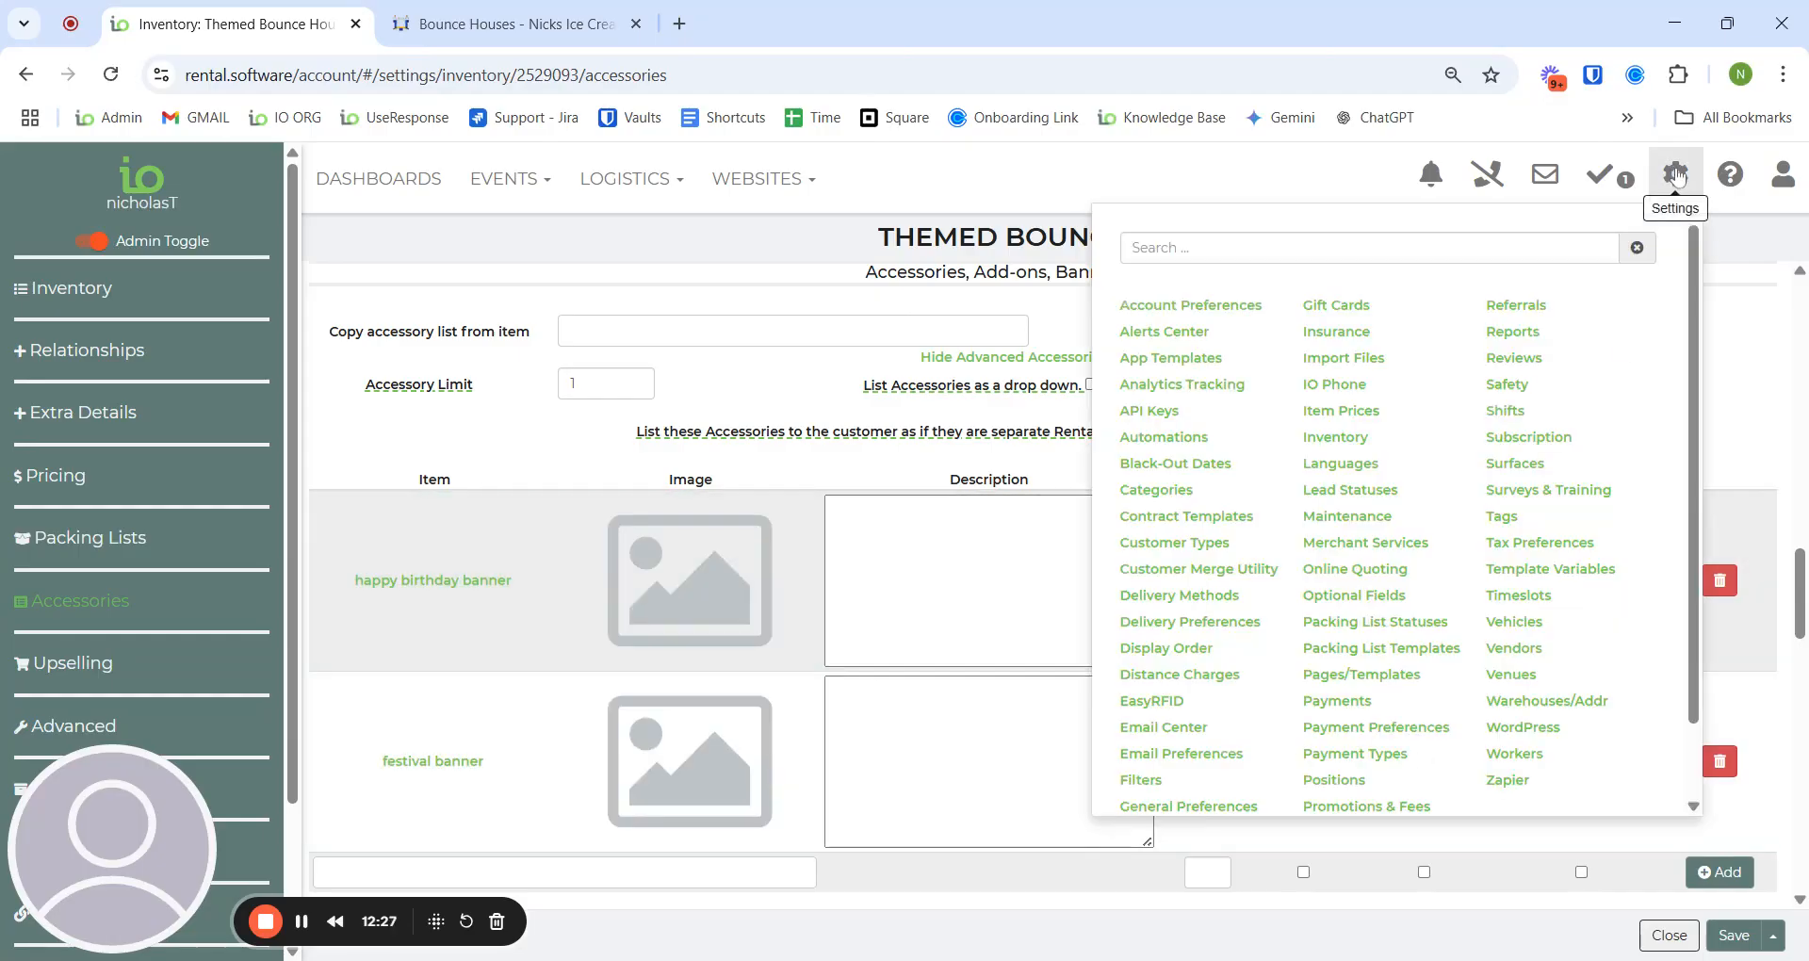
{"action": "left_click", "coordinate": [1157, 490]}
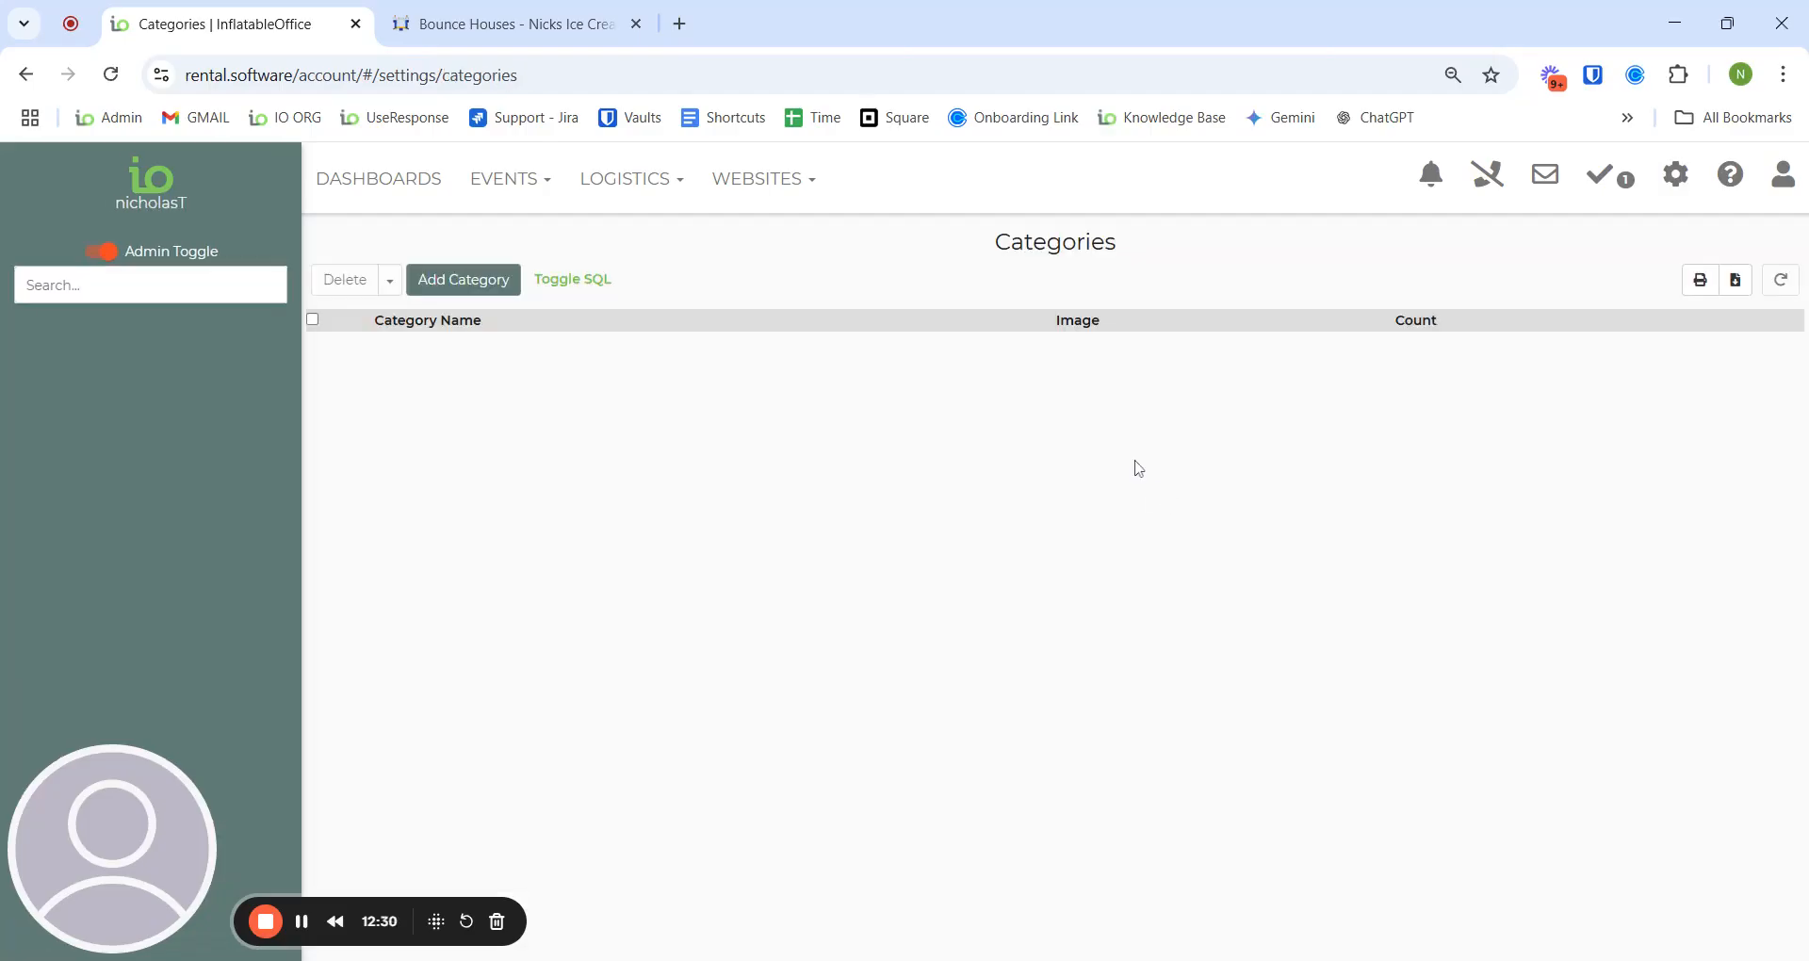
{"action": "left_click", "coordinate": [386, 523]}
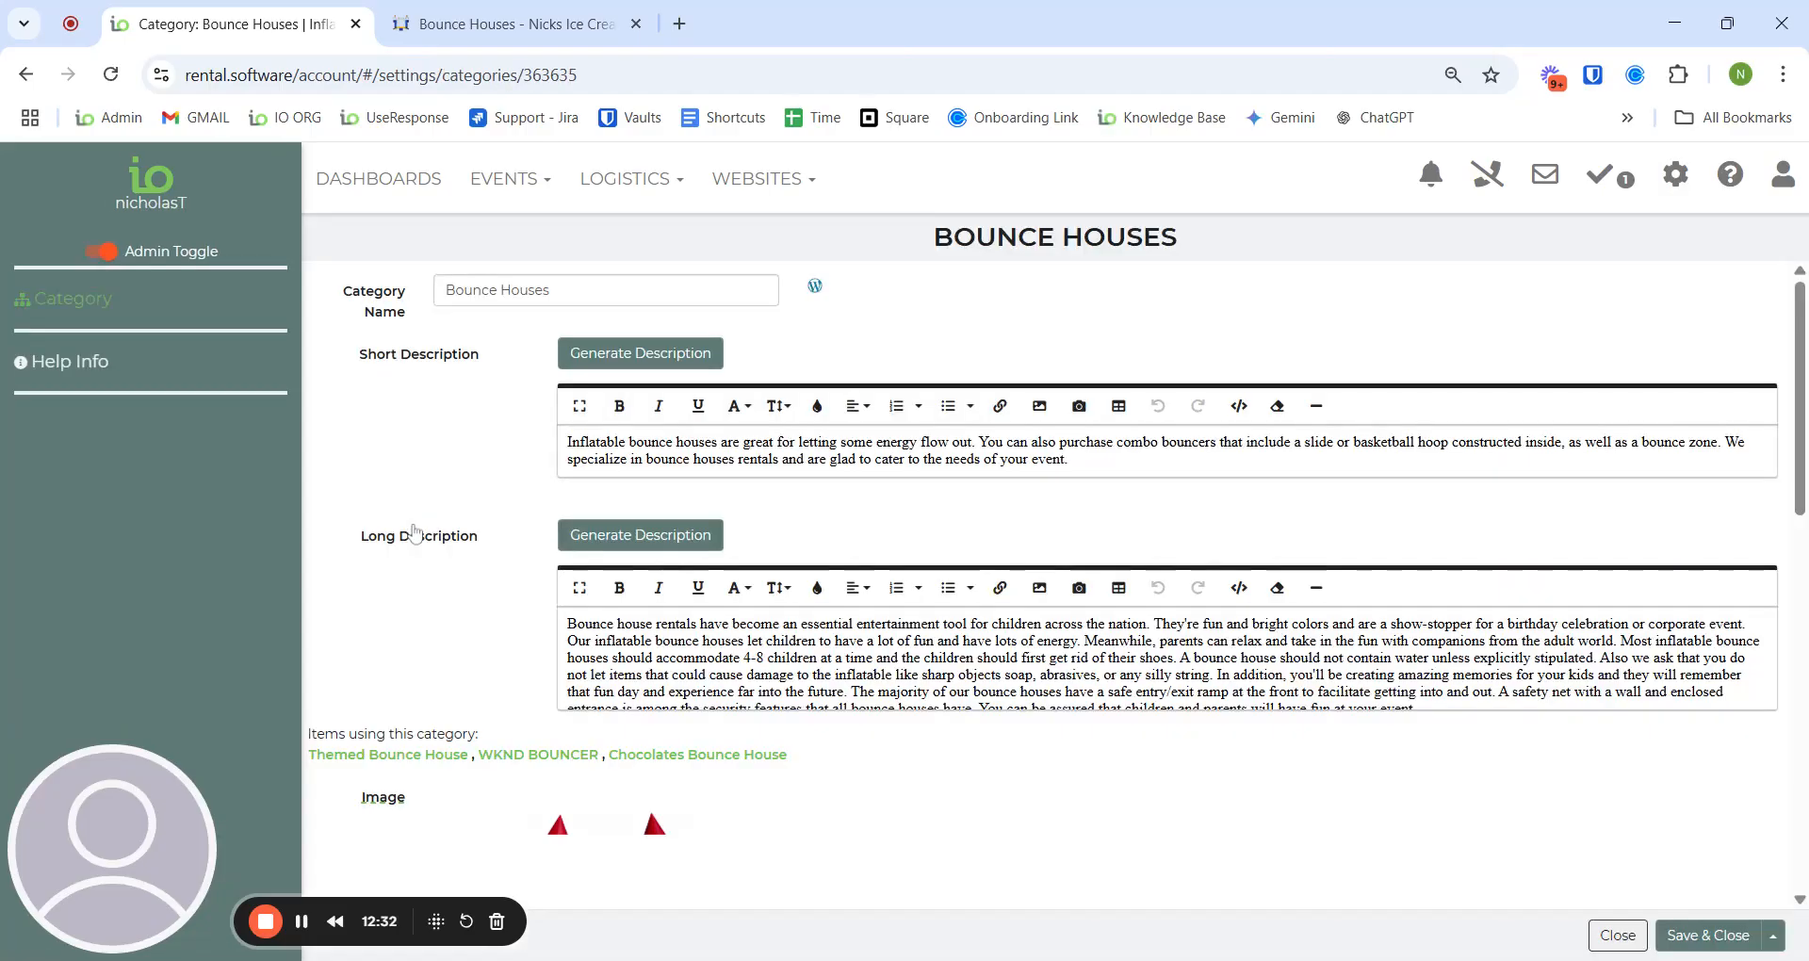
{"action": "left_click", "coordinate": [815, 289]}
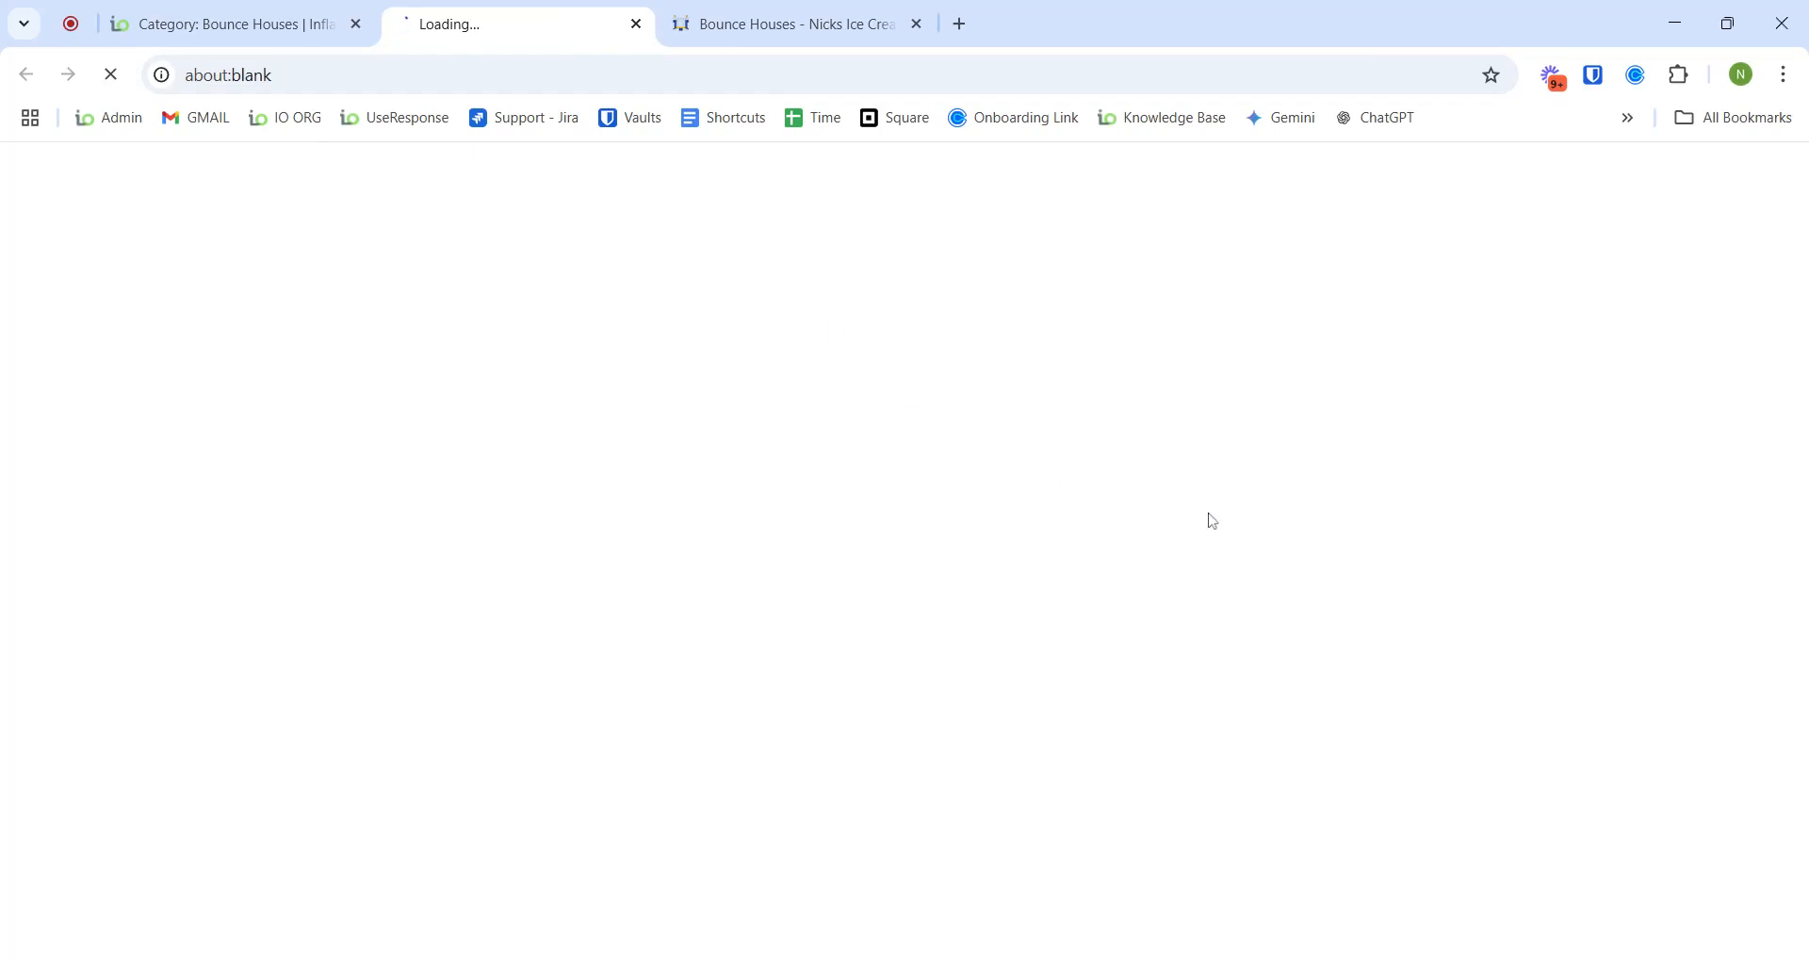
{"action": "left_click", "coordinate": [783, 24]}
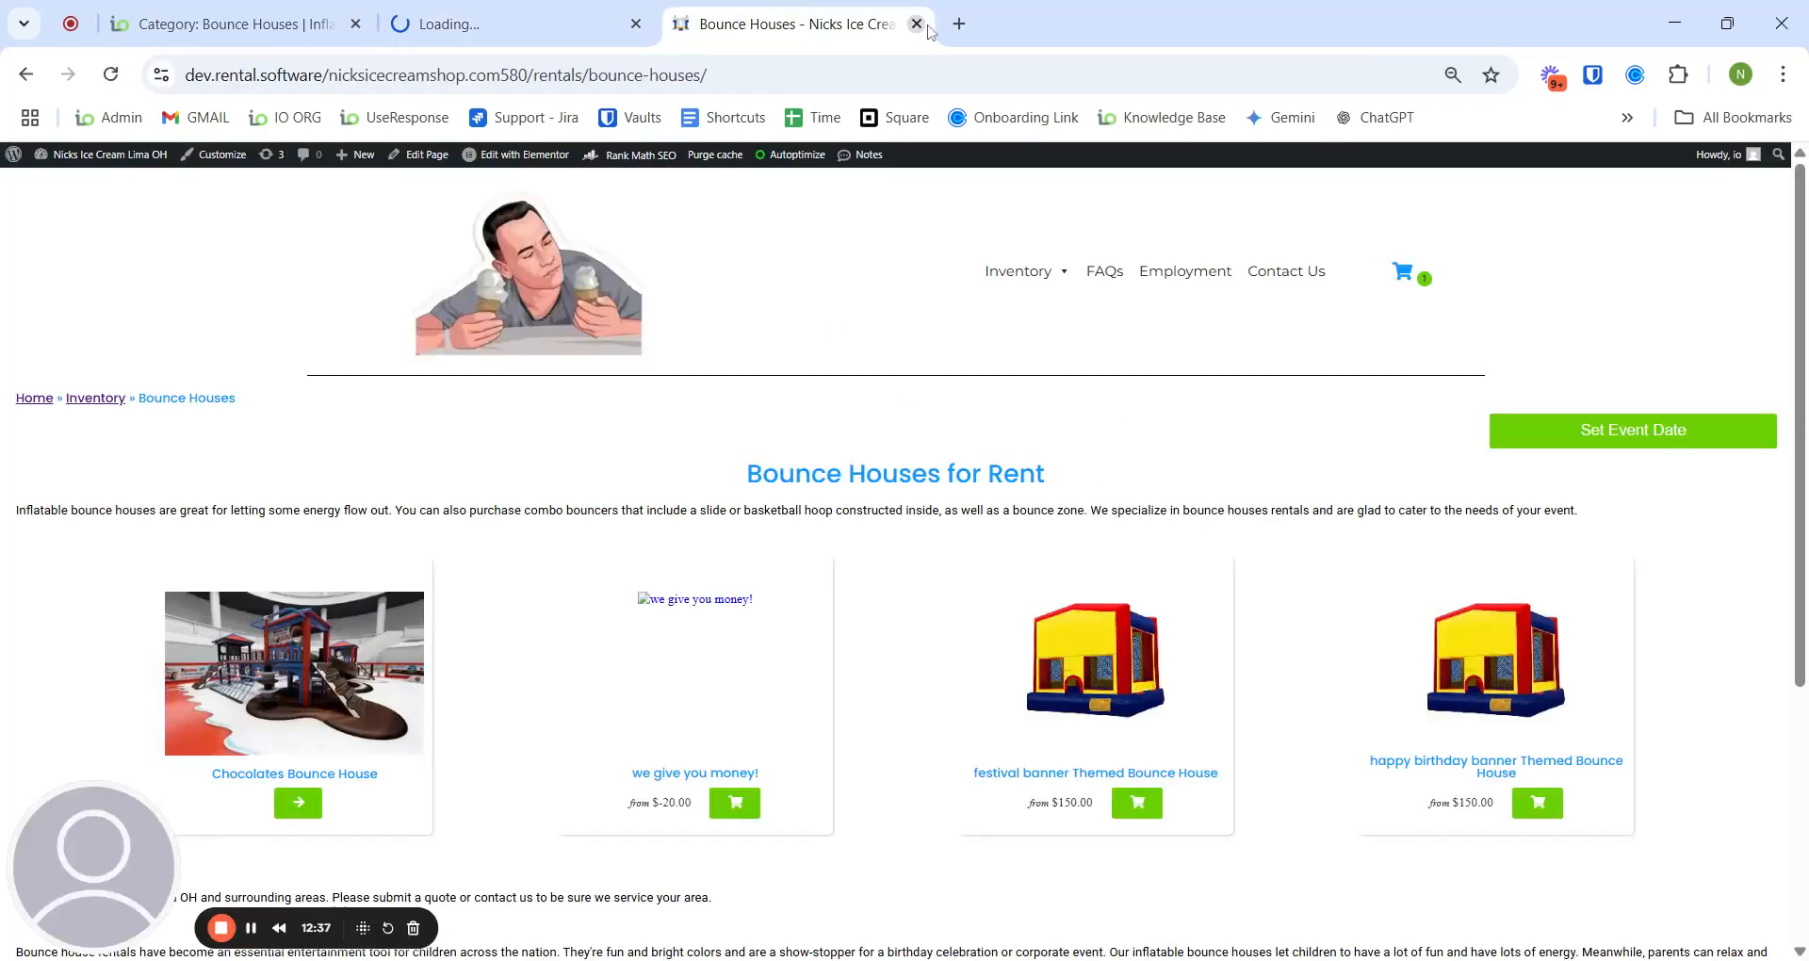
{"action": "scroll", "coordinate": [1301, 635], "scroll_direction": "down", "scroll_amount": 1}
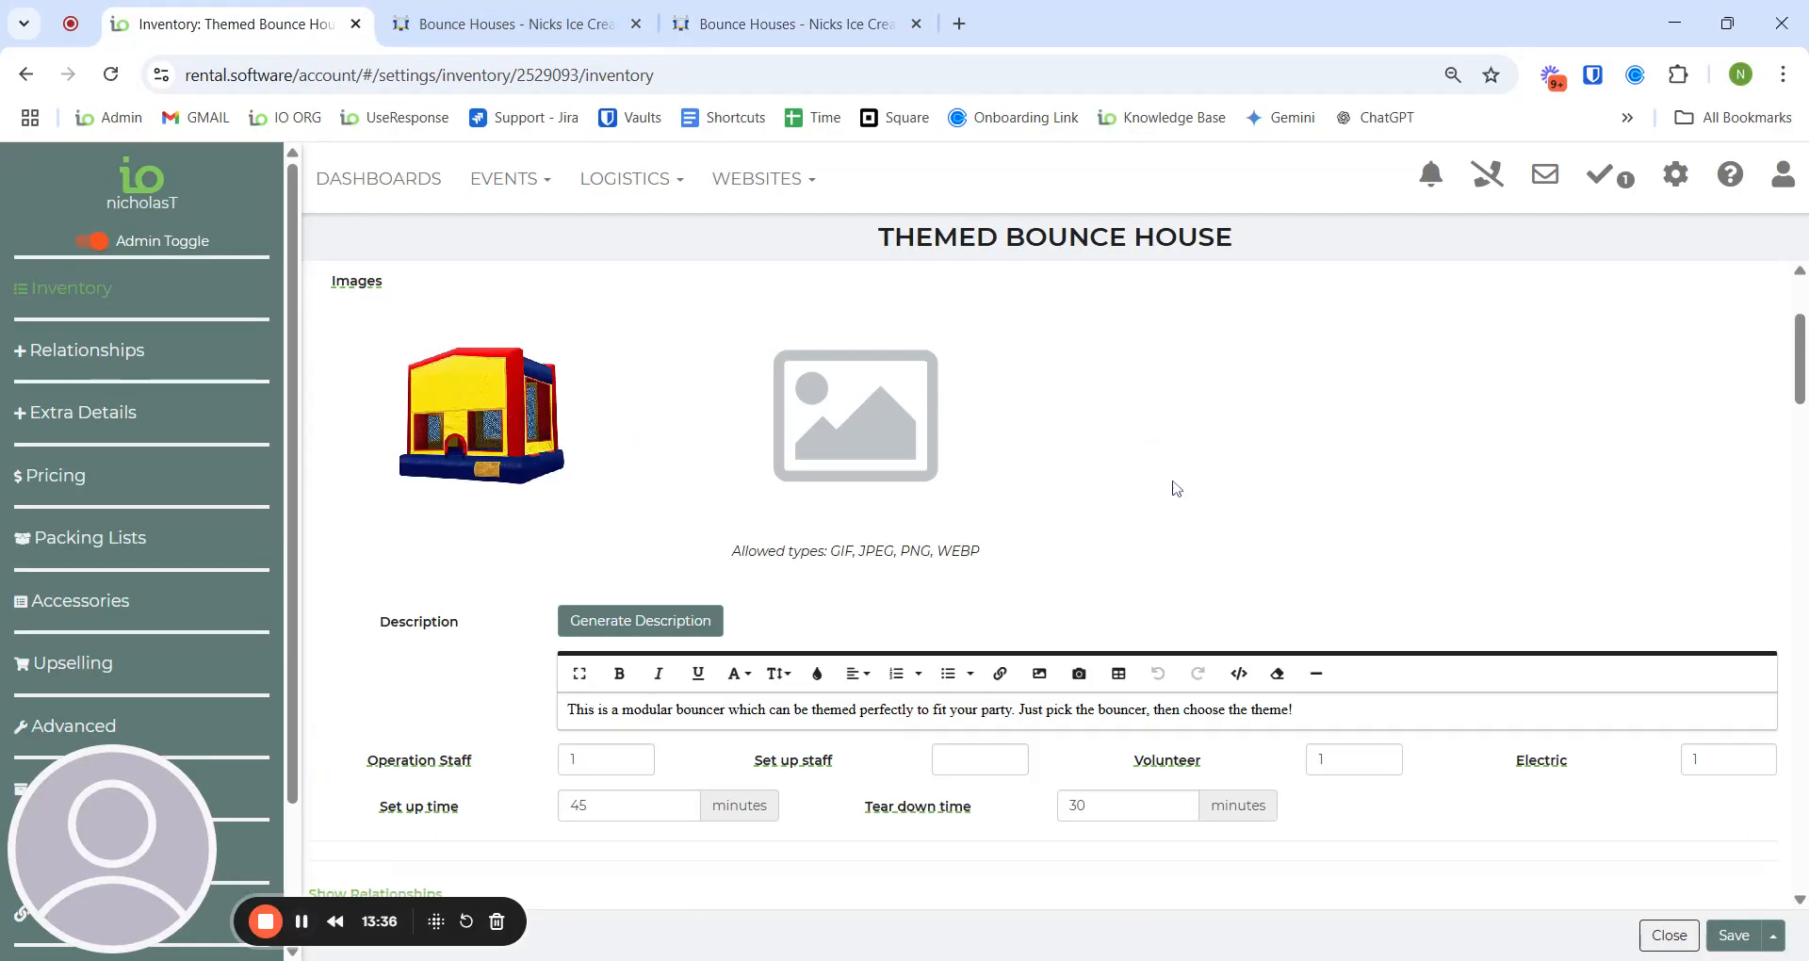
Step: Return to the Themed Bounce House's accessories section and review its accessory limit and separate rental units option
{"action": "scroll", "coordinate": [1177, 488], "scroll_direction": "down", "scroll_amount": 15}
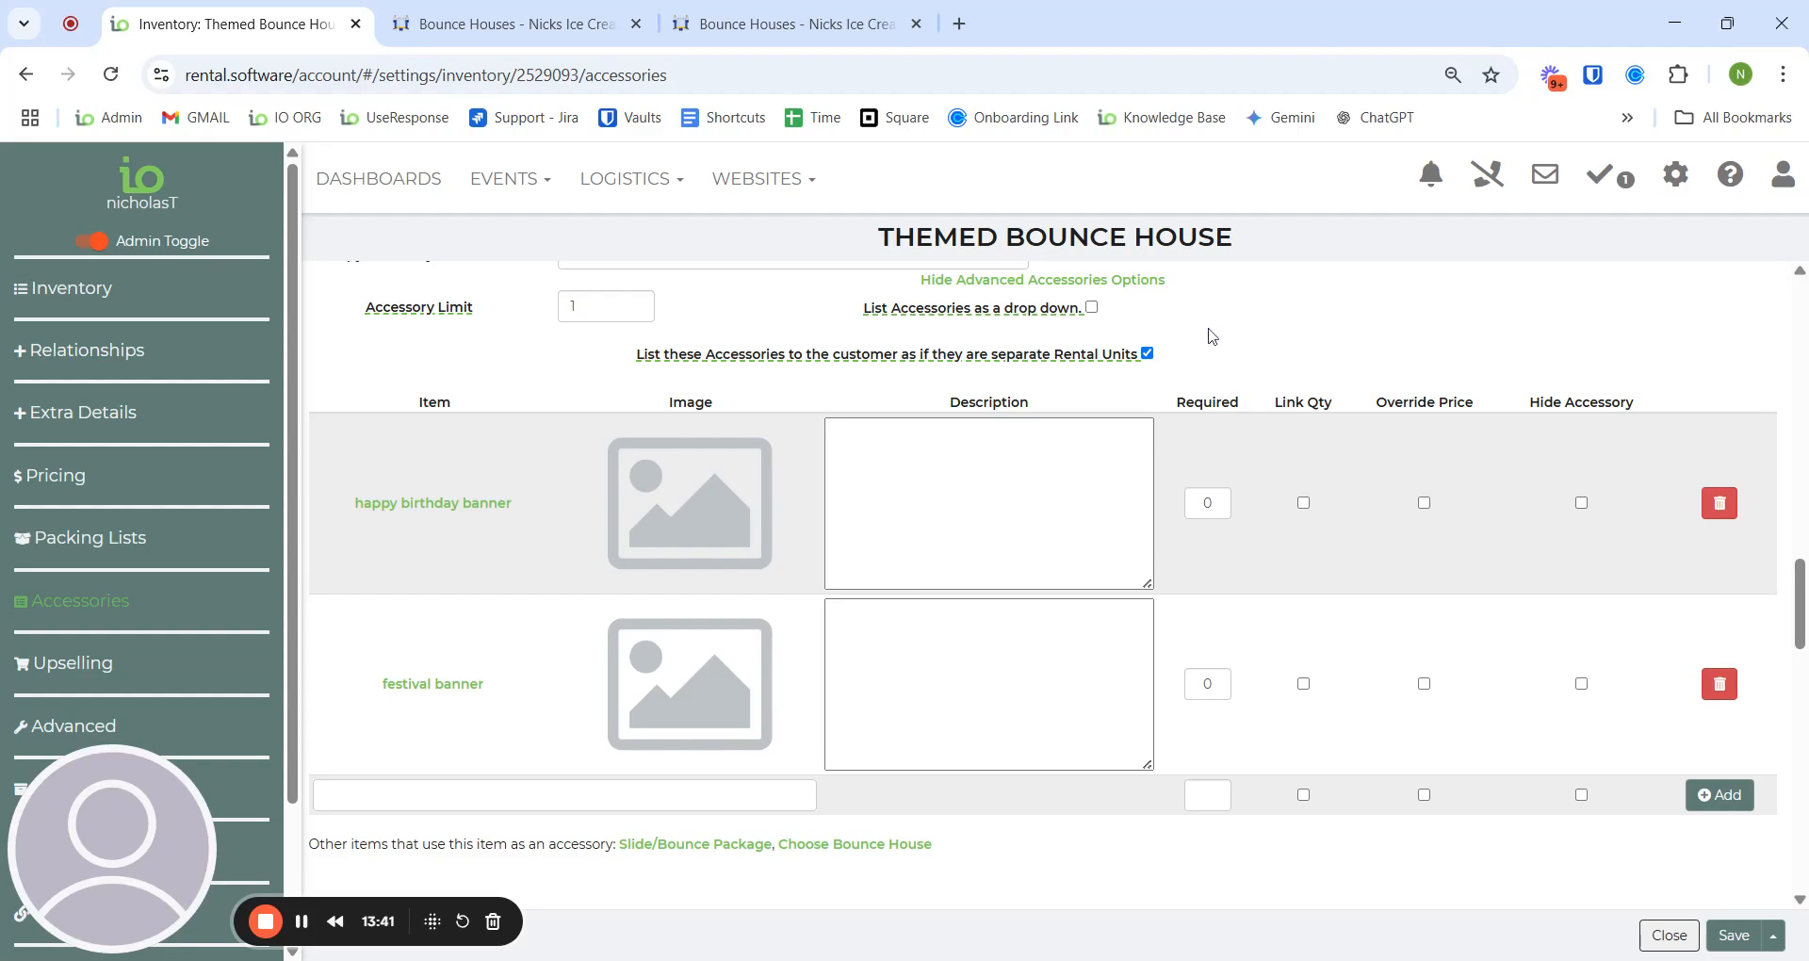
{"action": "mouse_move", "coordinate": [1153, 362]}
{"action": "left_click", "coordinate": [303, 925]}
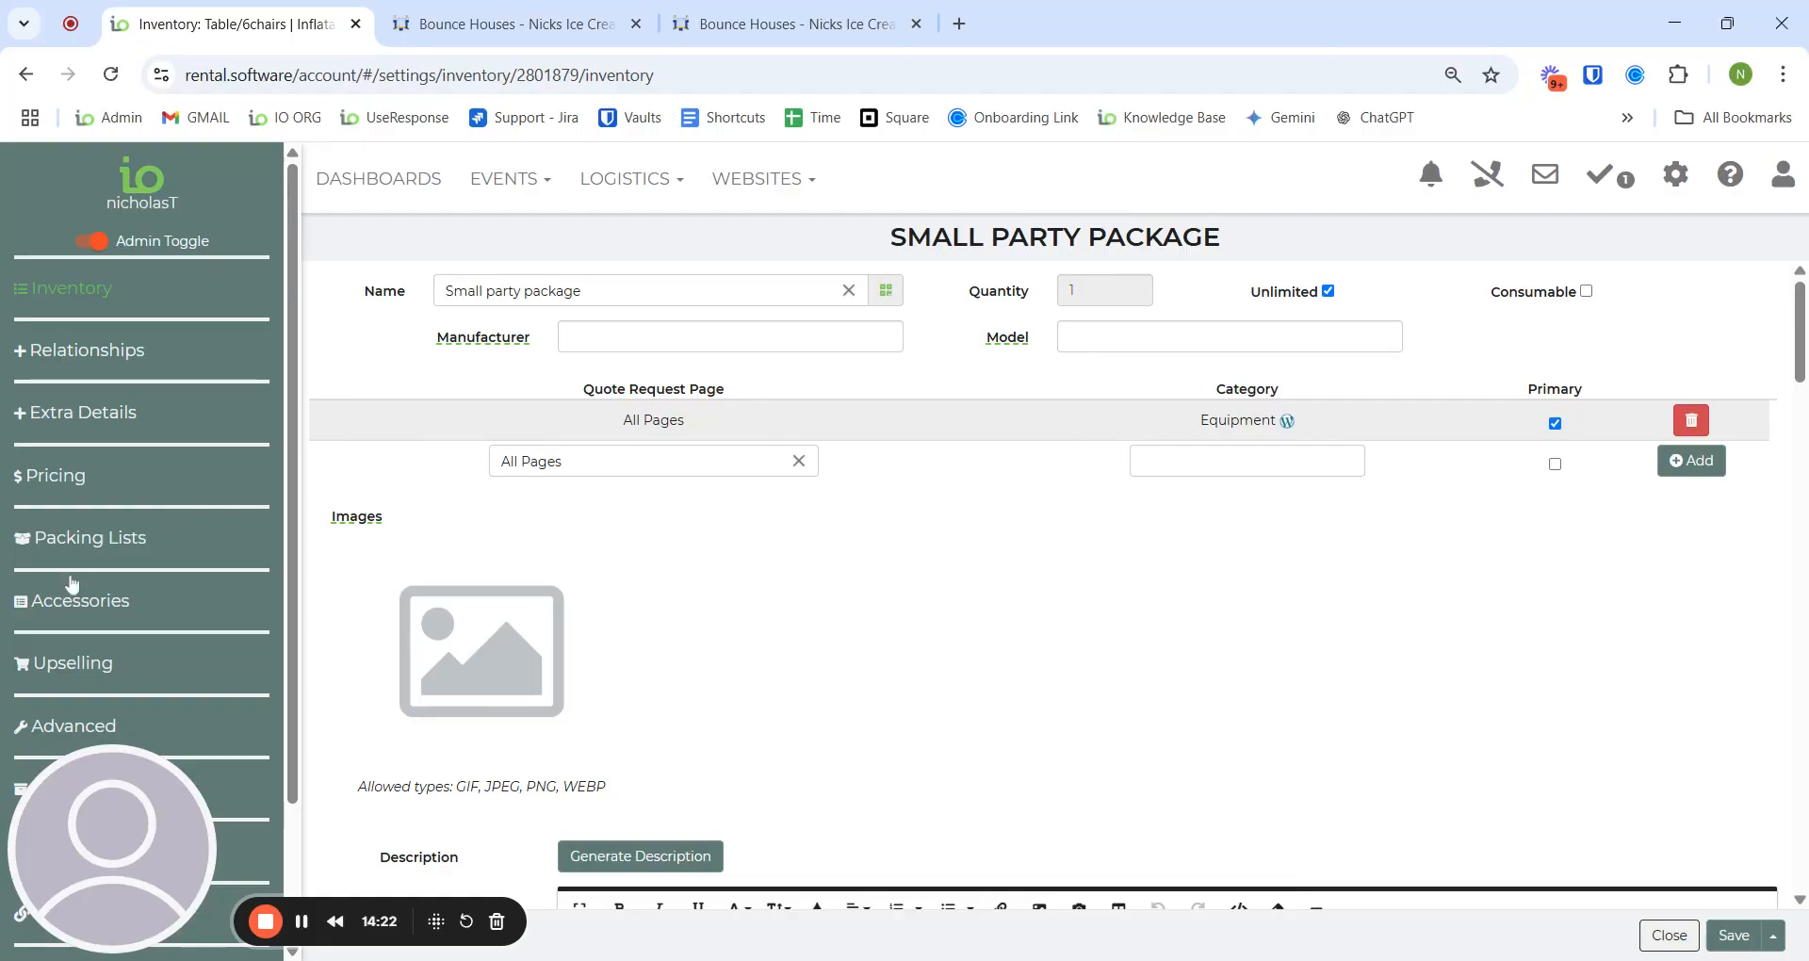
Step: Examine the Small Party Package's table and chair accessories with their required, linked quantity and price override settings, plus the package pricing
{"action": "left_click", "coordinate": [117, 611]}
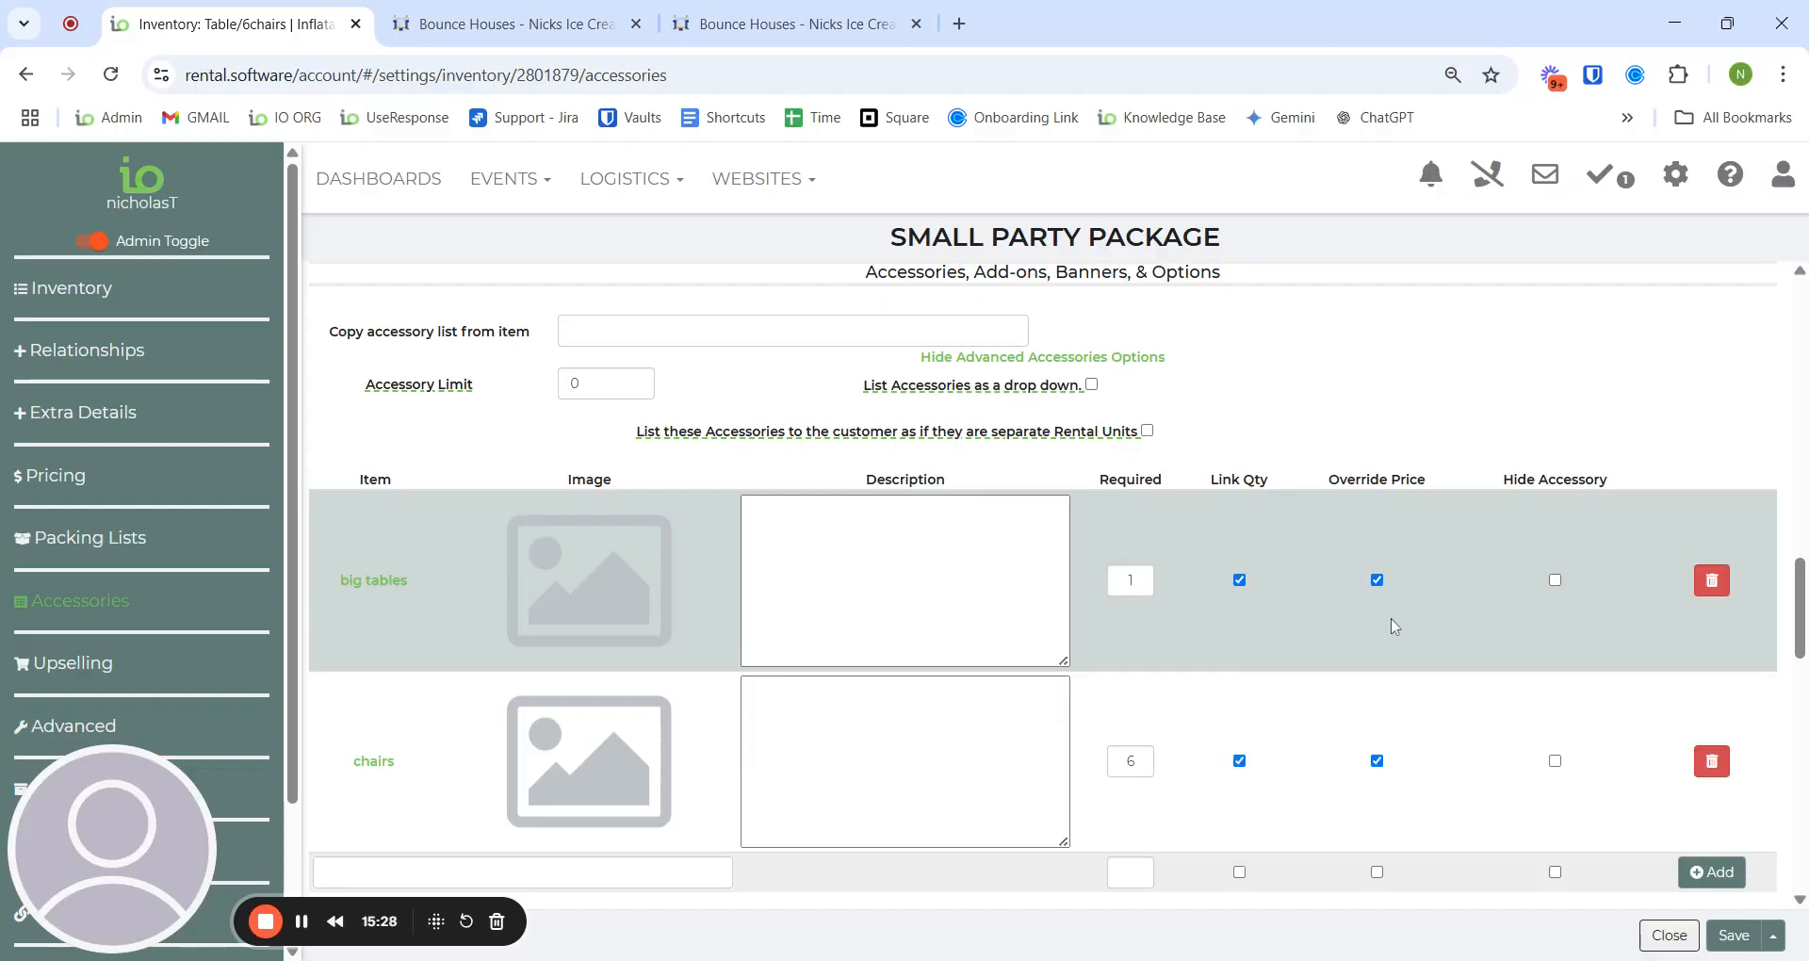
{"action": "left_click", "coordinate": [94, 475]}
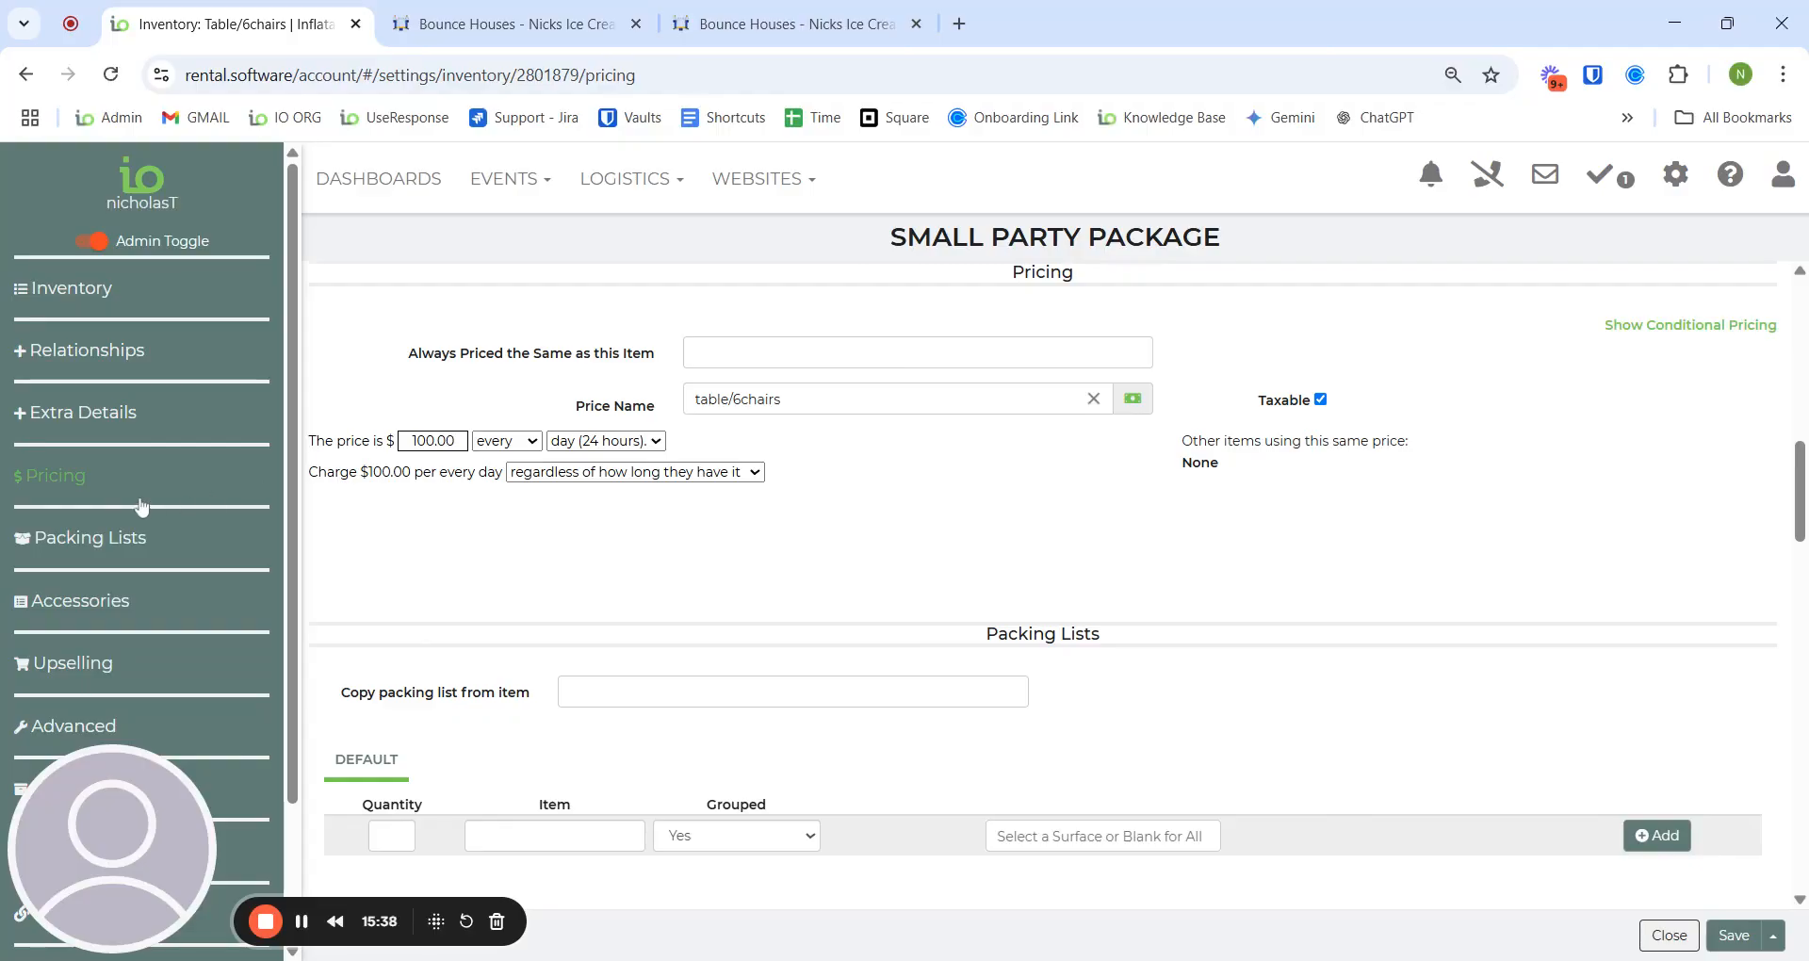
{"action": "left_click", "coordinate": [141, 621]}
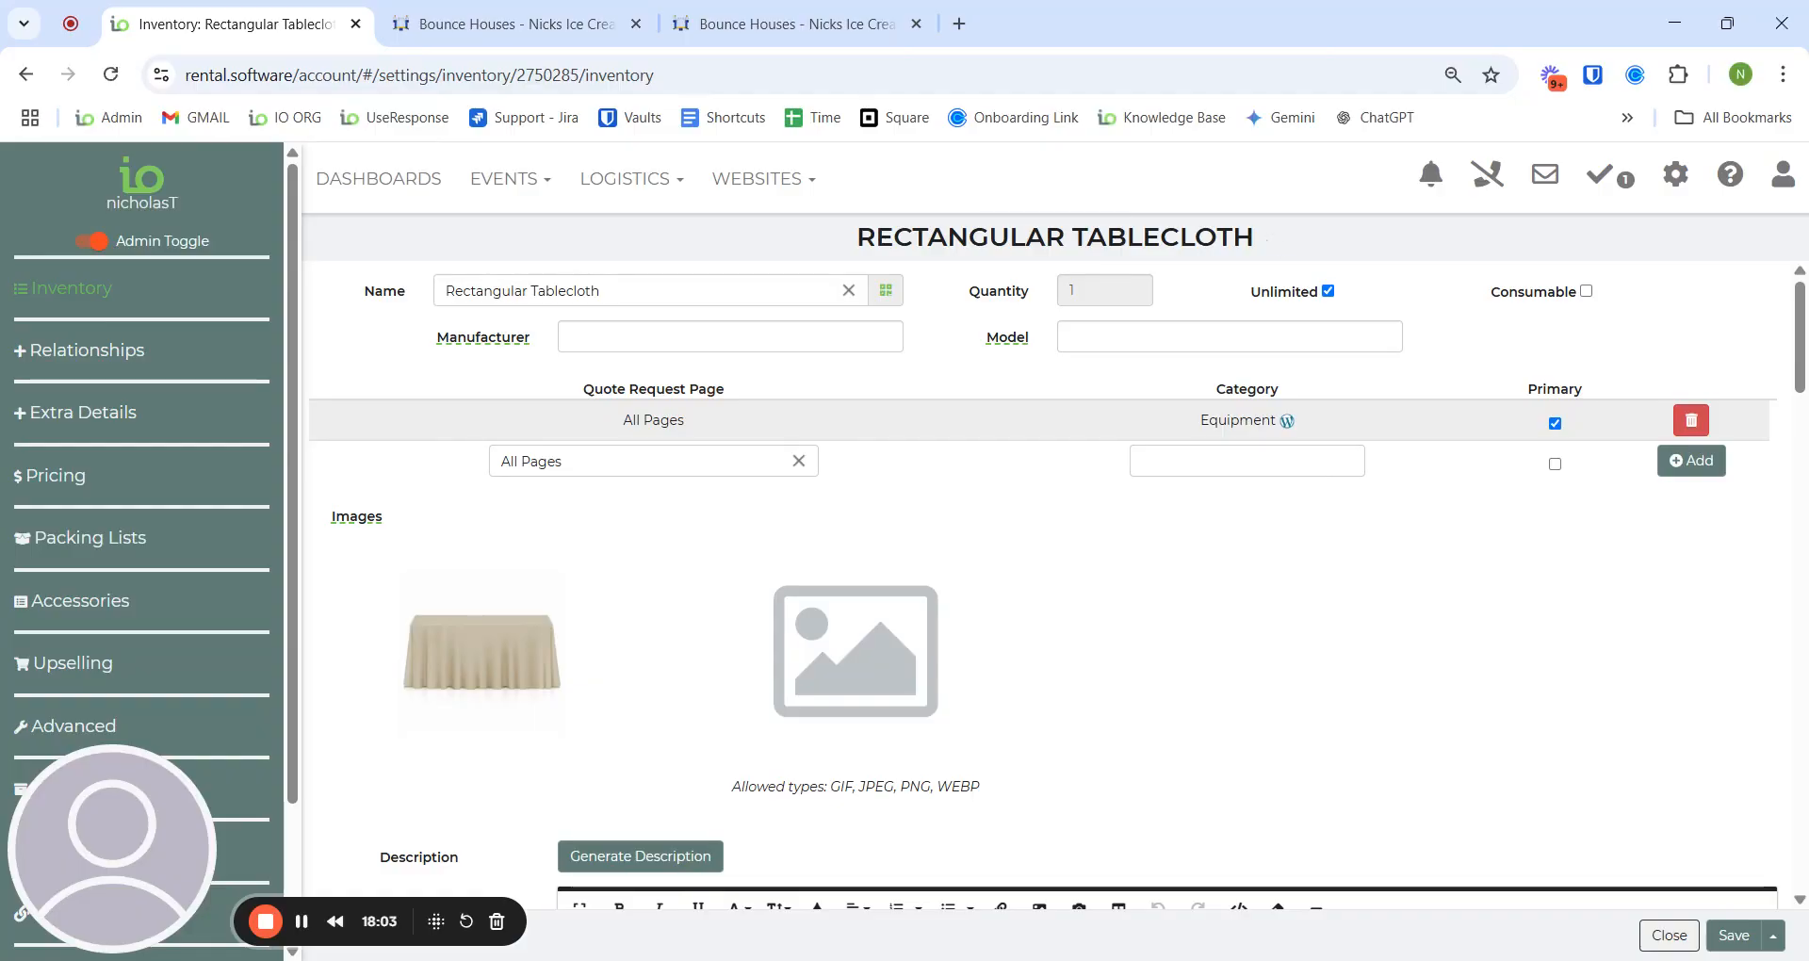
Step: Examine the Rectangular Tablecloth's advanced settings, focusing on the options for displaying the item on pages and documents
{"action": "left_click", "coordinate": [127, 723]}
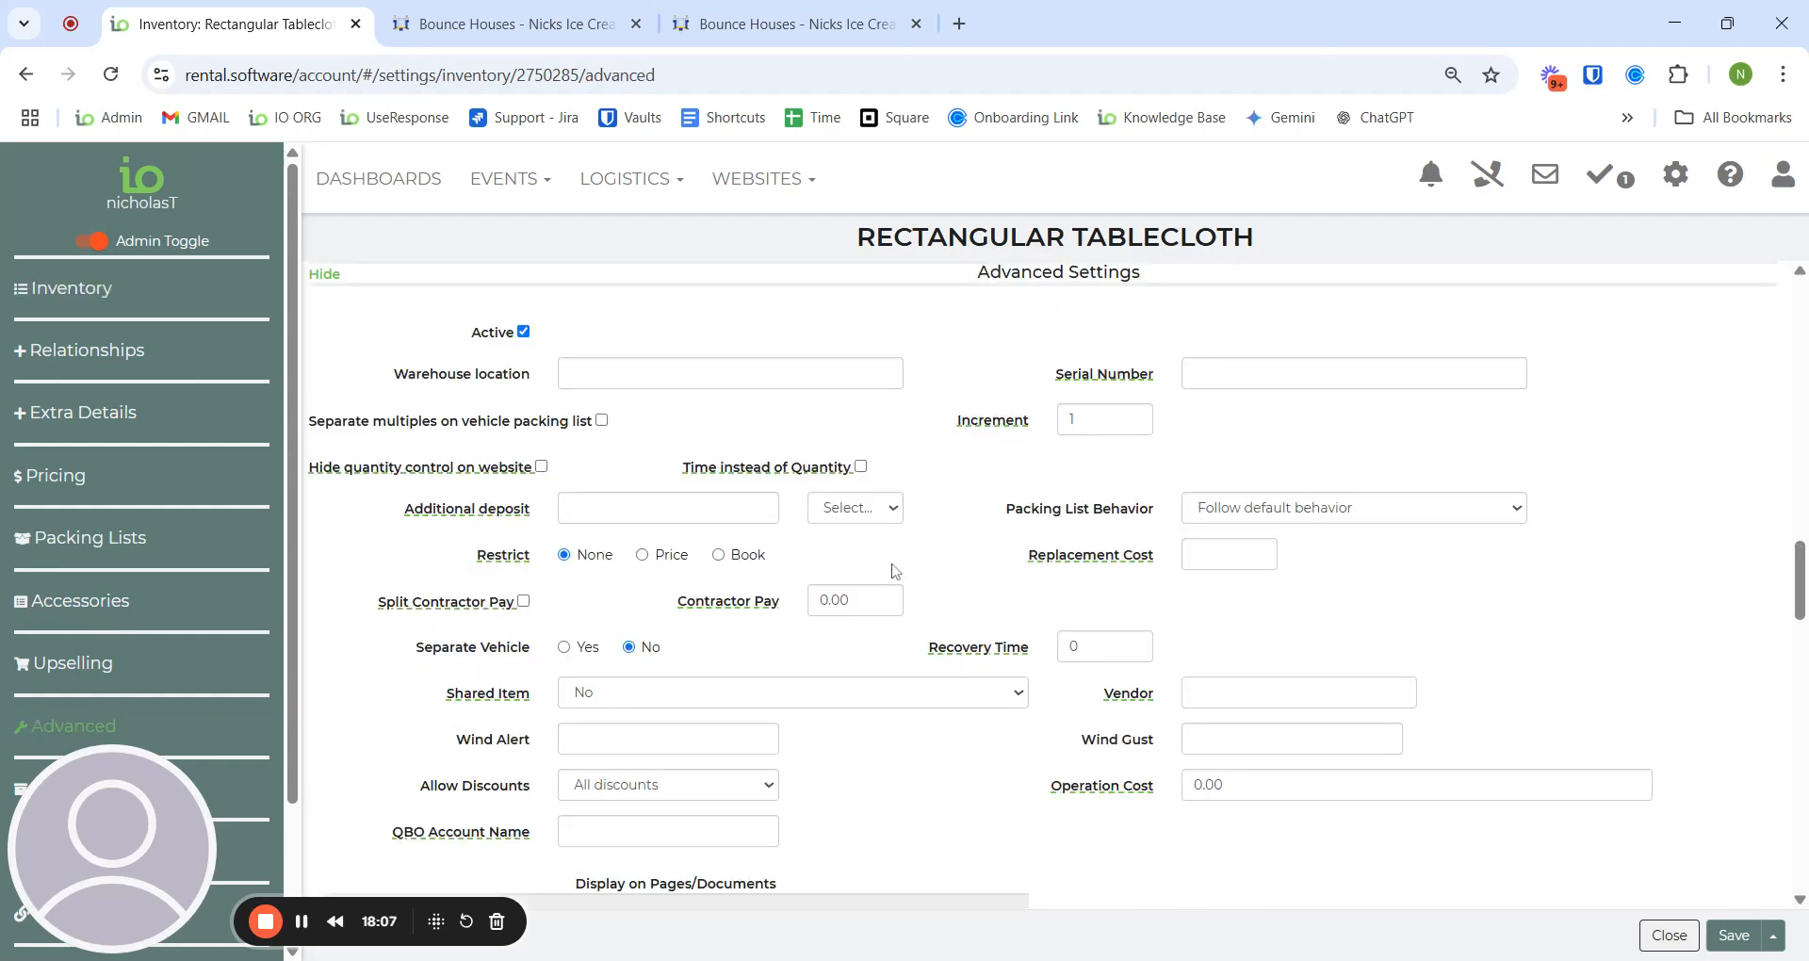
{"action": "scroll", "coordinate": [897, 570], "scroll_direction": "down", "scroll_amount": 4}
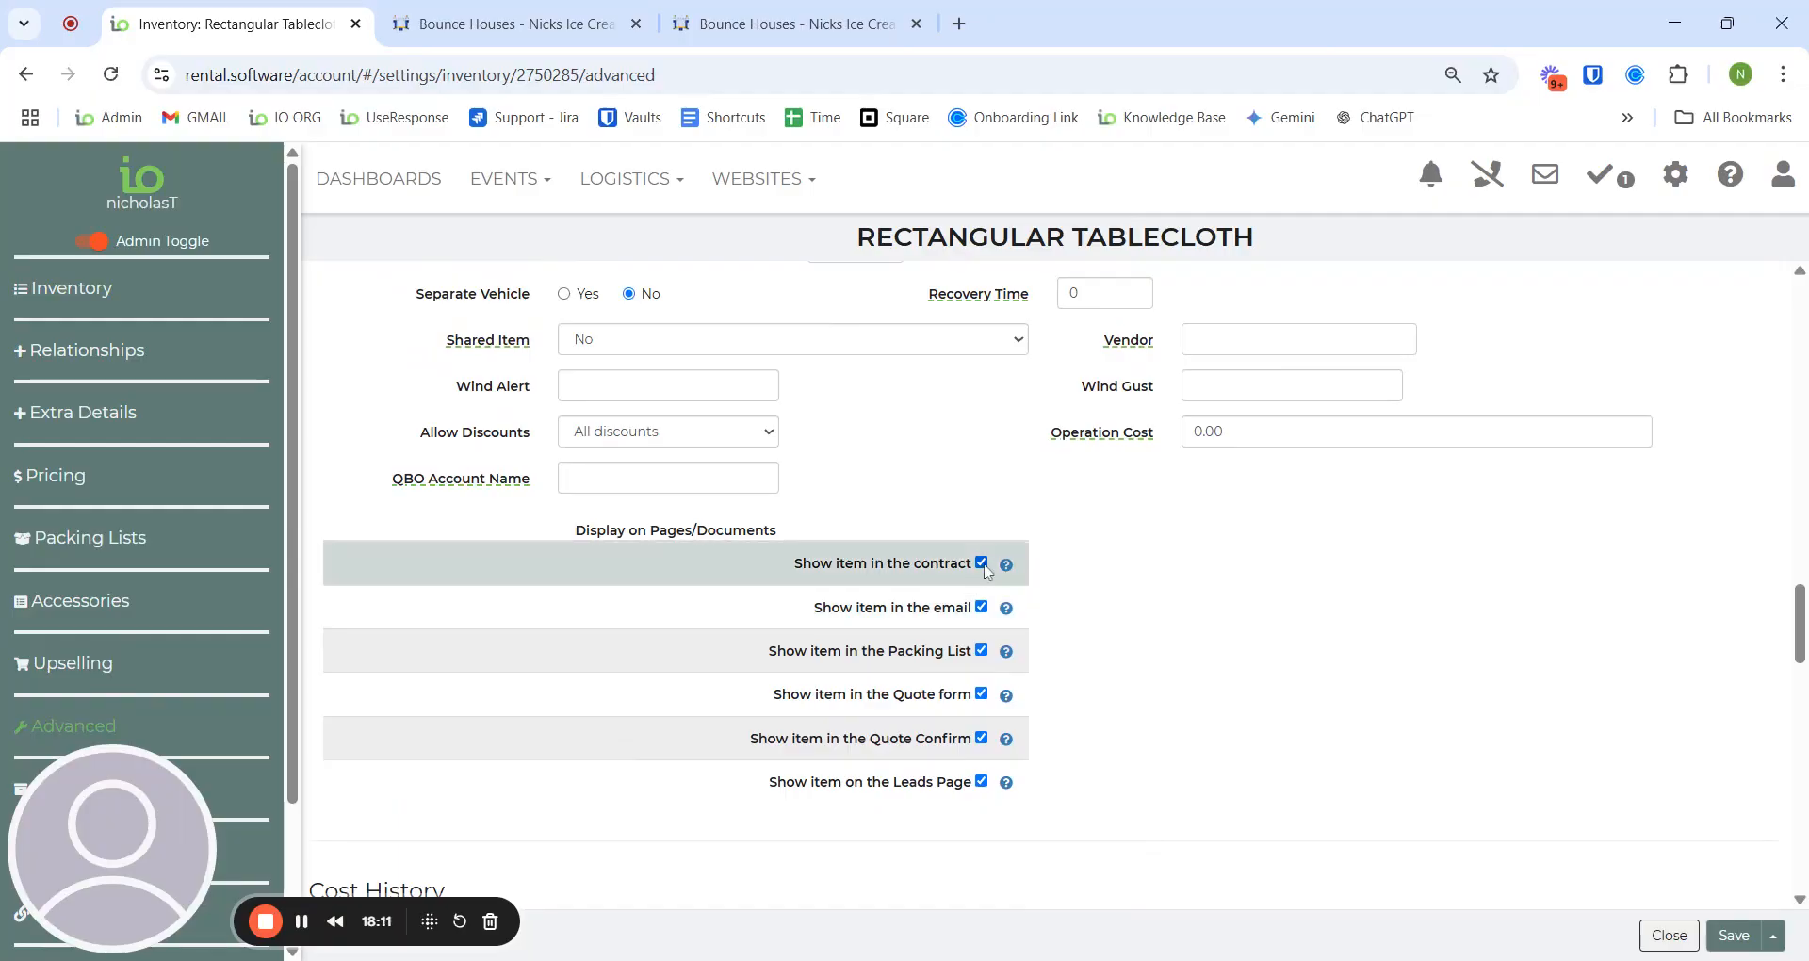
{"action": "mouse_move", "coordinate": [994, 740]}
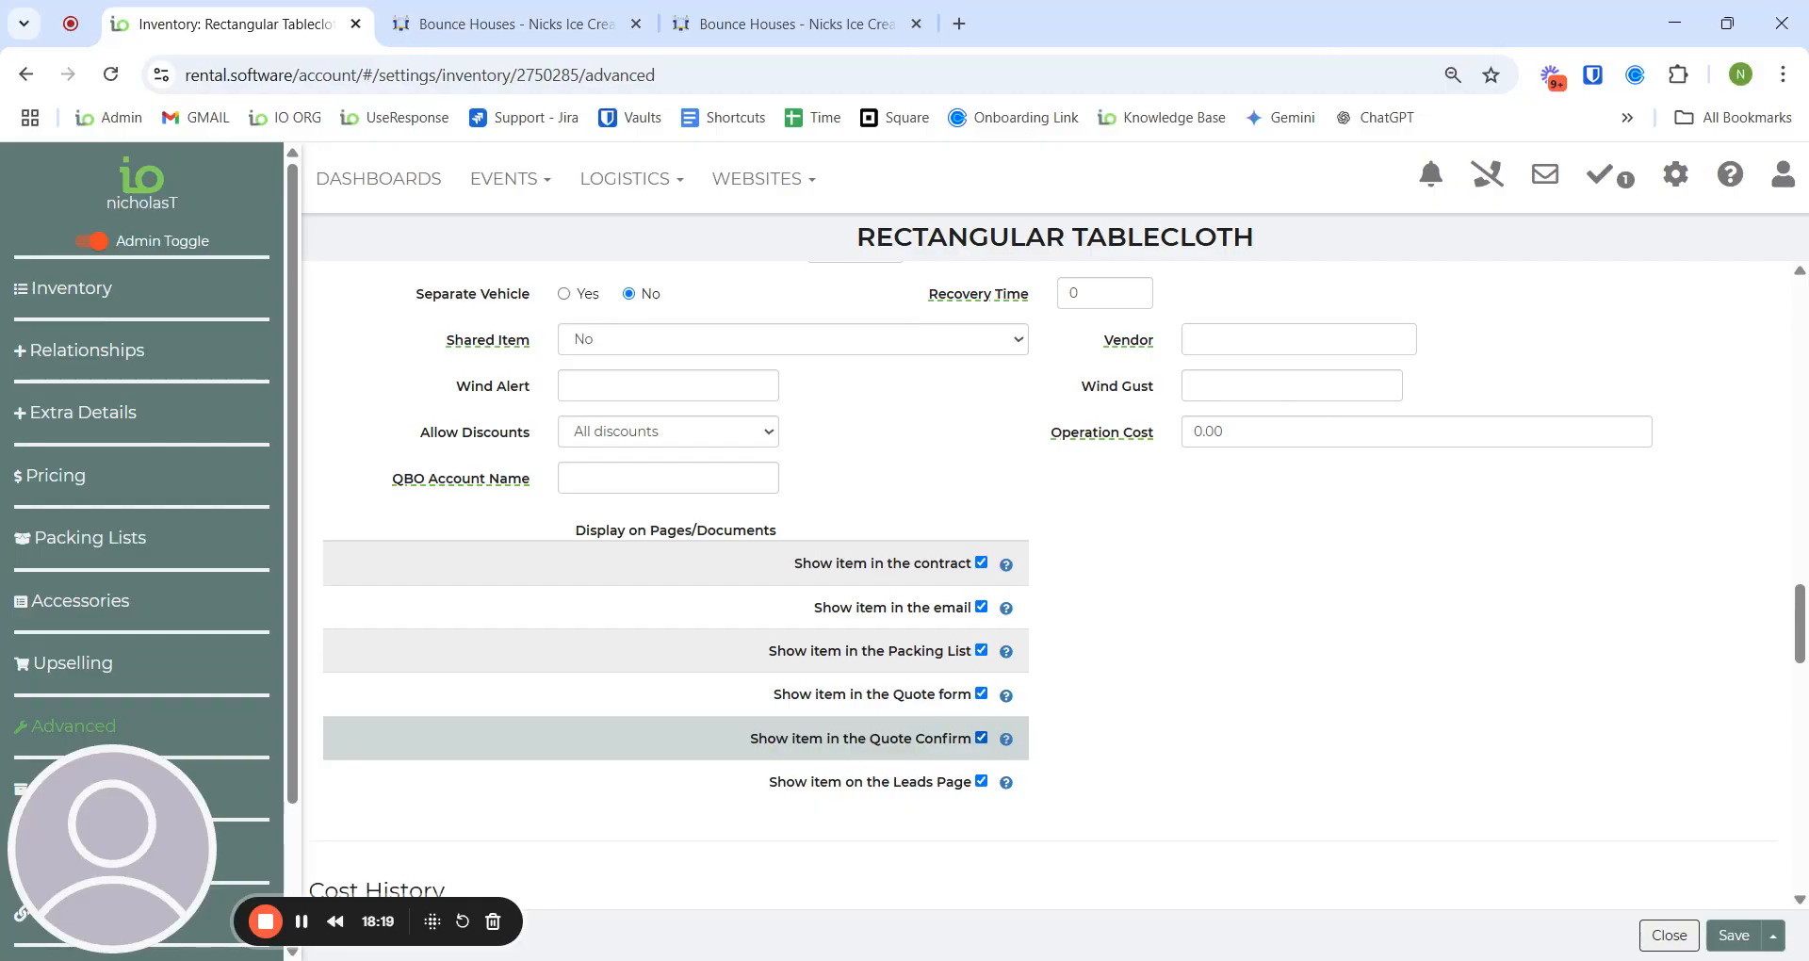
{"action": "mouse_move", "coordinate": [1002, 612]}
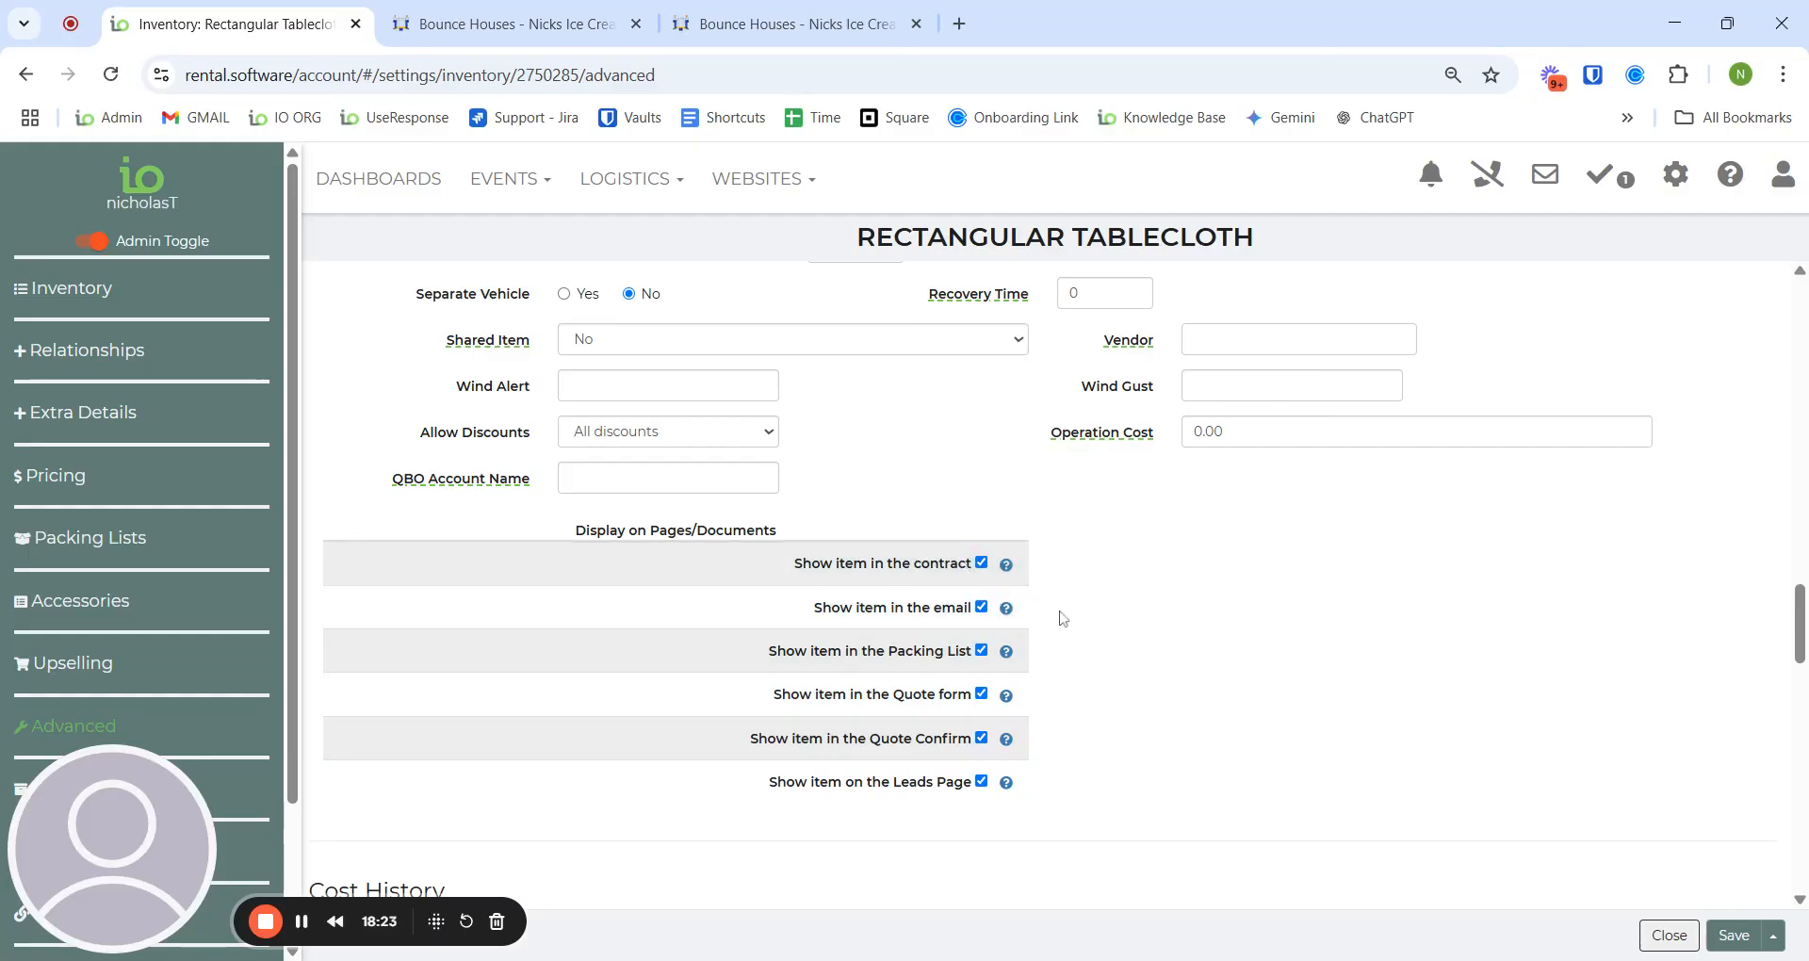
{"action": "scroll", "coordinate": [1182, 705], "scroll_direction": "up", "scroll_amount": 1}
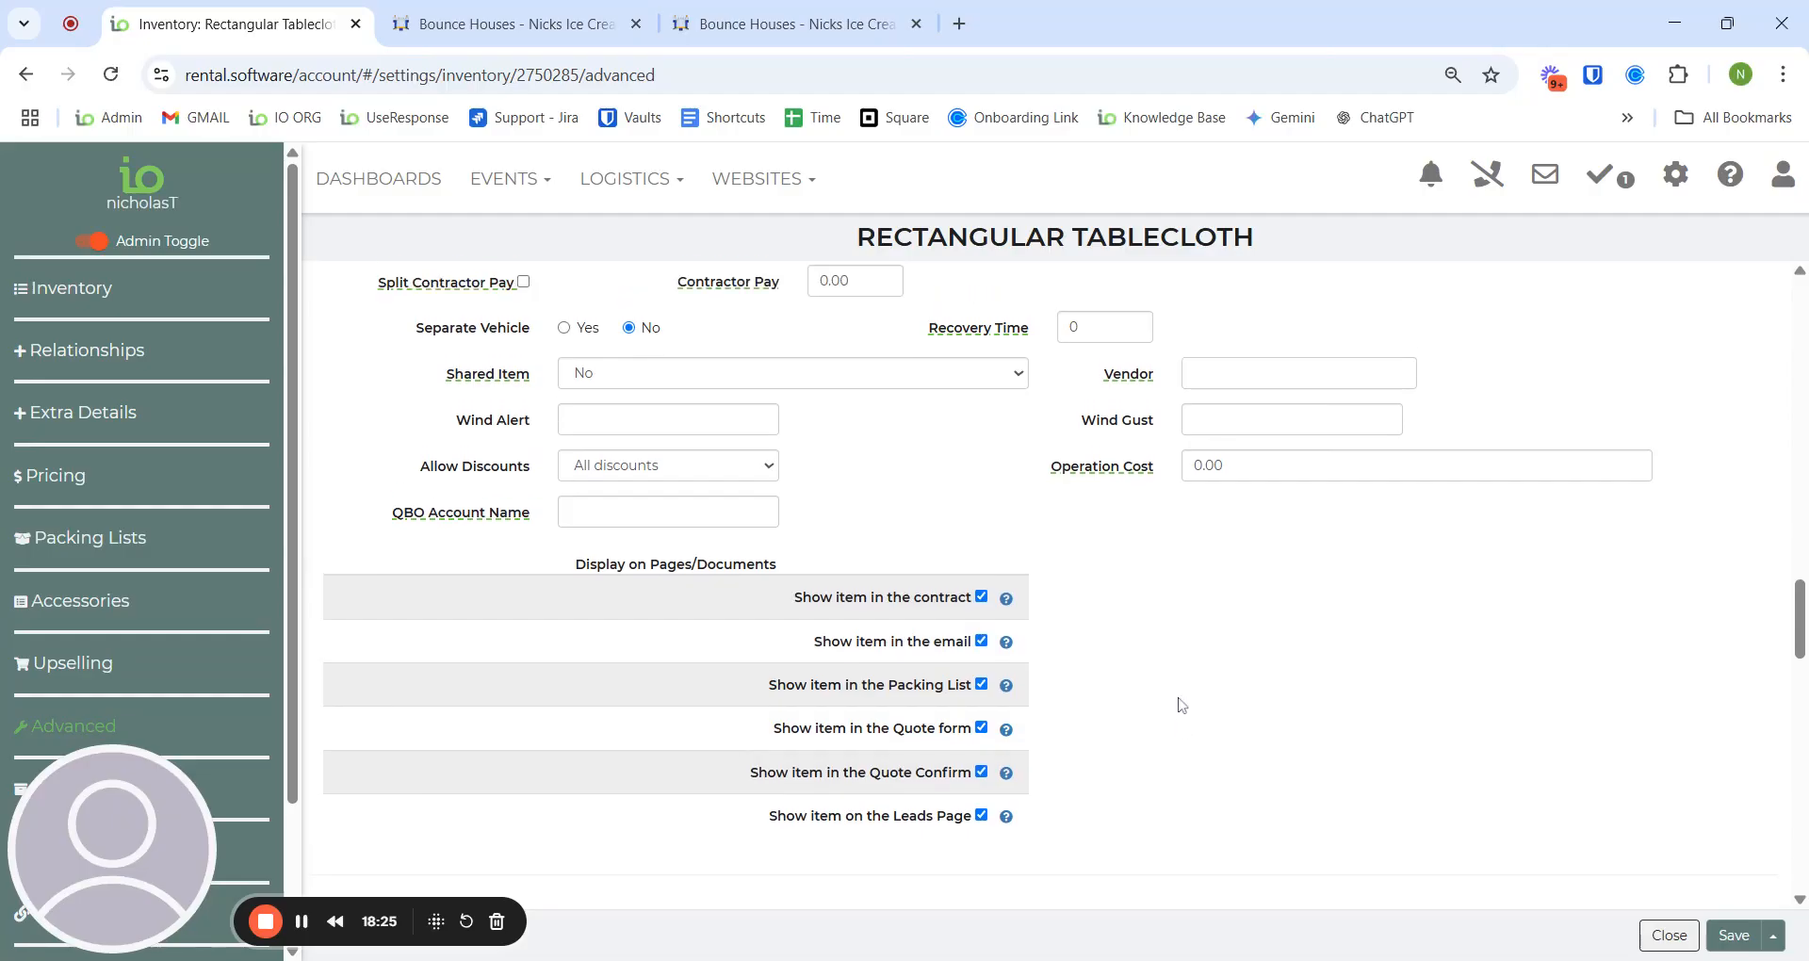
Step: Show the Rectangular Tablecloth's advanced accessory options and examine the settings of its 60x120 and 90x132 Polyester accessories
{"action": "scroll", "coordinate": [1181, 705], "scroll_direction": "up", "scroll_amount": 9}
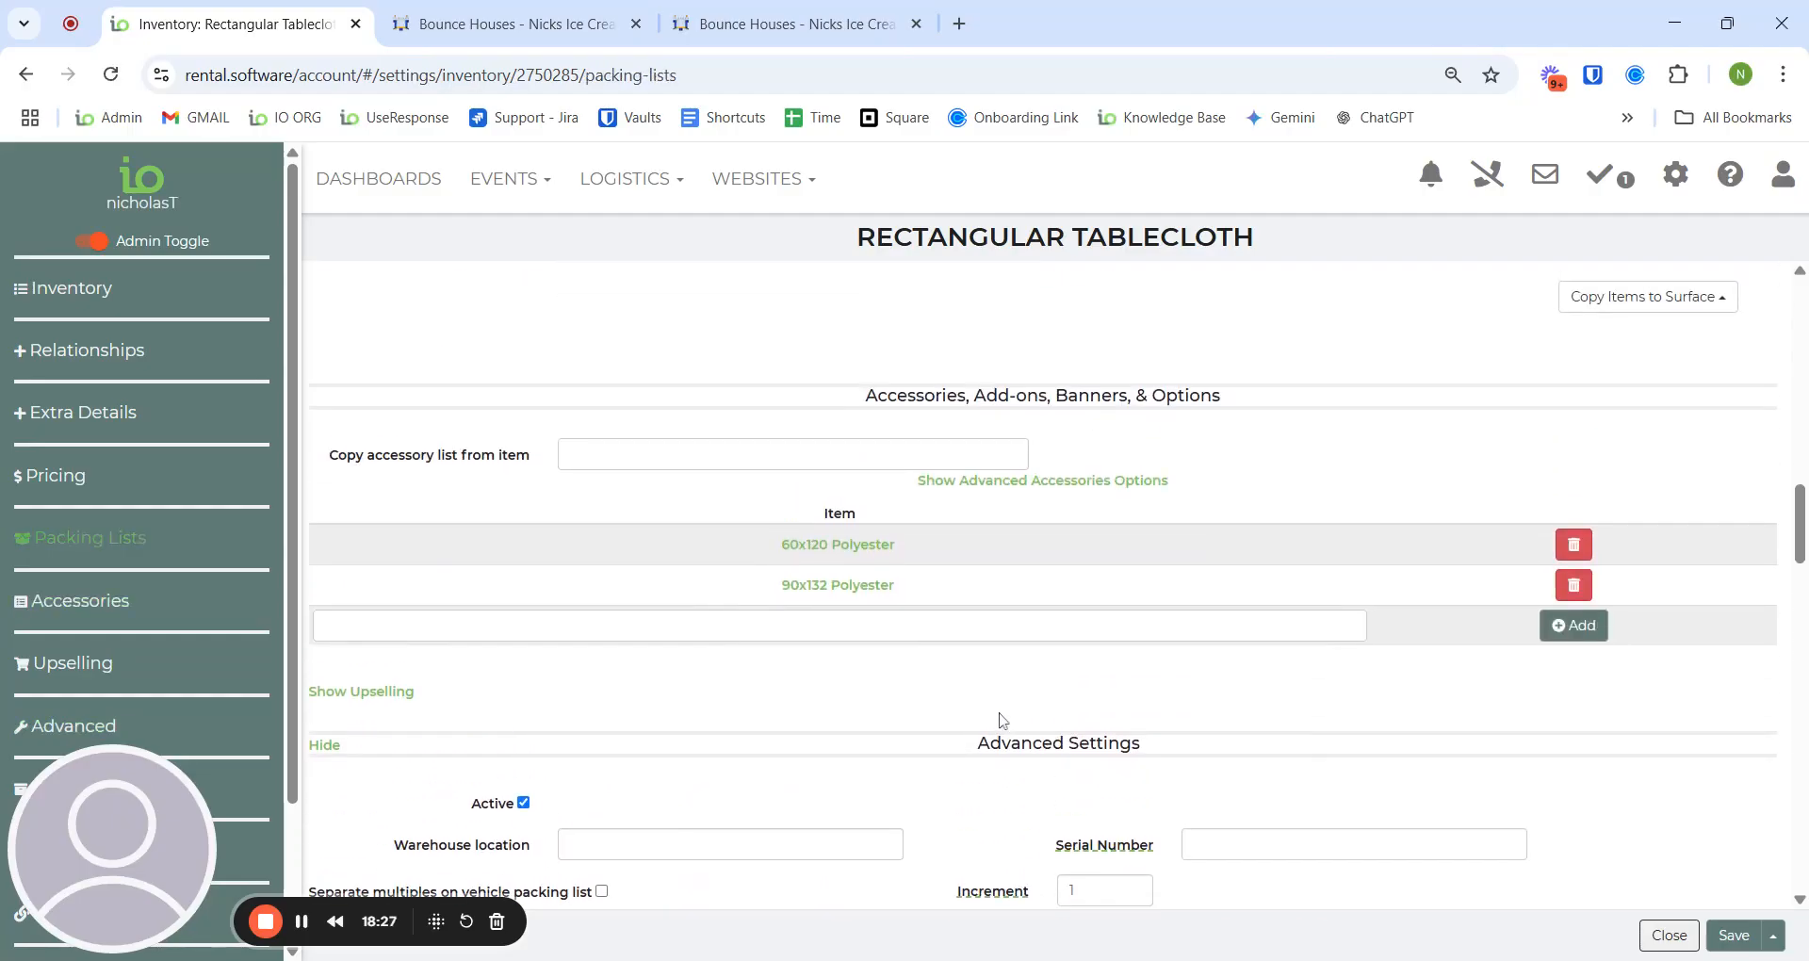
{"action": "left_click", "coordinate": [1106, 486]}
{"action": "scroll", "coordinate": [1216, 433], "scroll_direction": "down", "scroll_amount": 2}
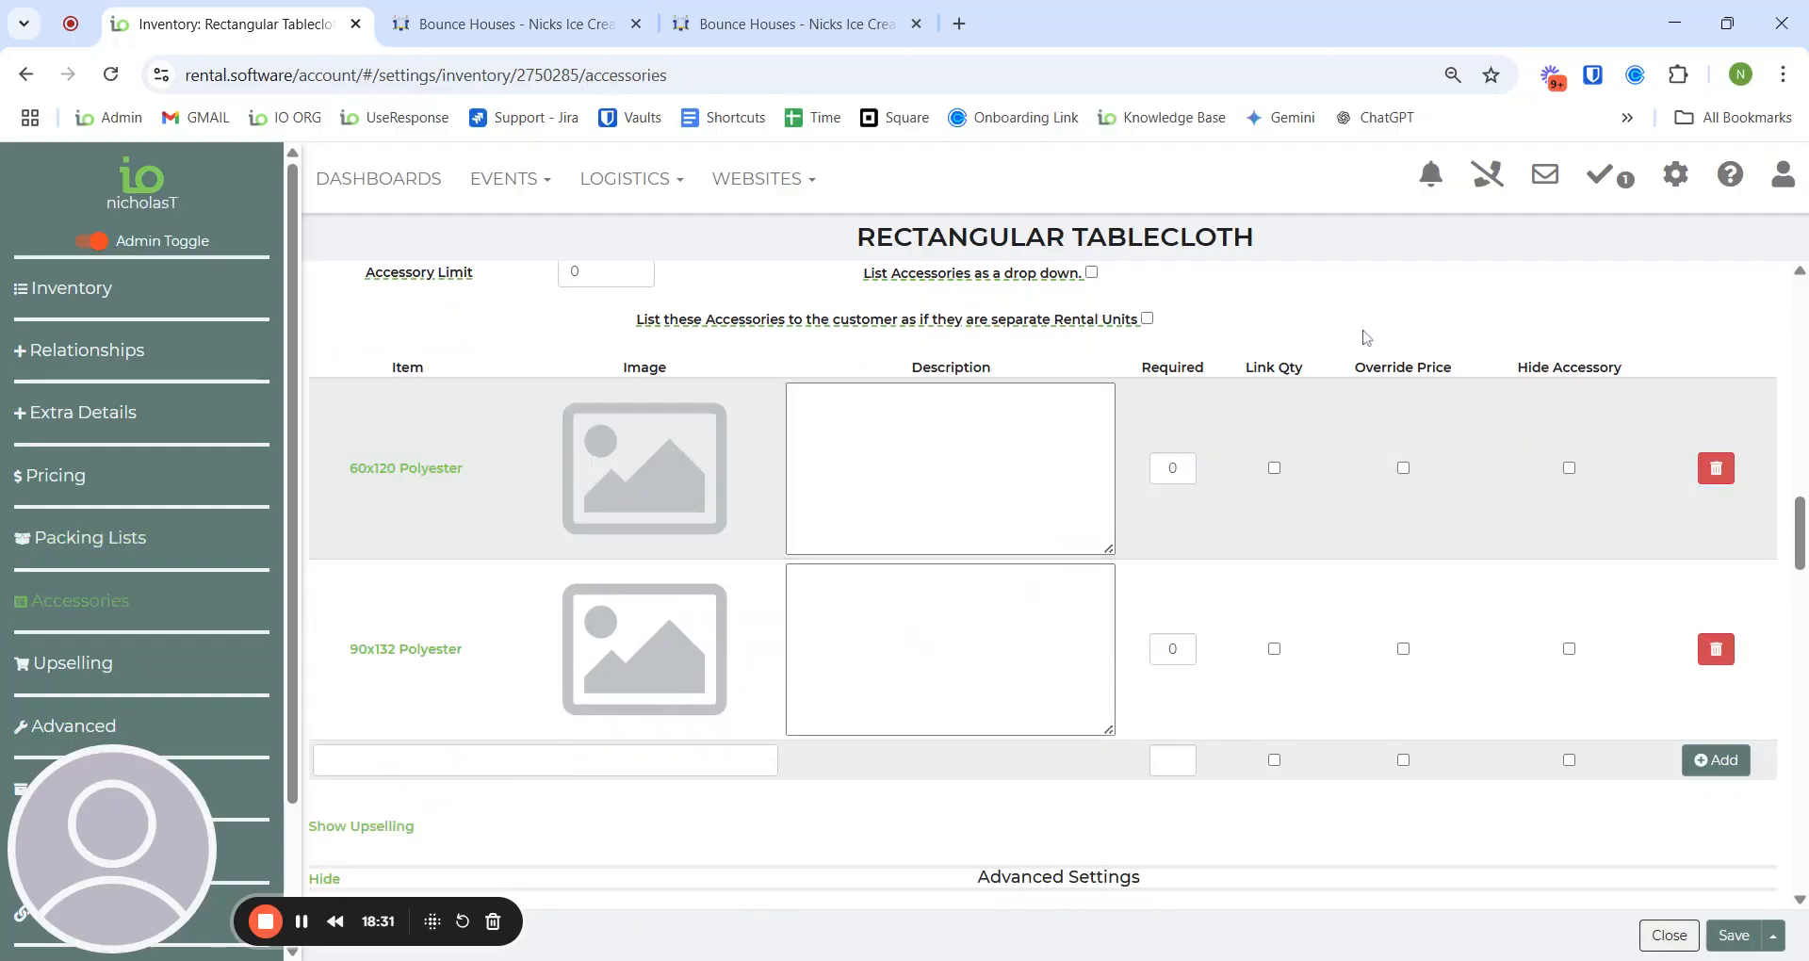
{"action": "scroll", "coordinate": [1360, 338], "scroll_direction": "up", "scroll_amount": 1}
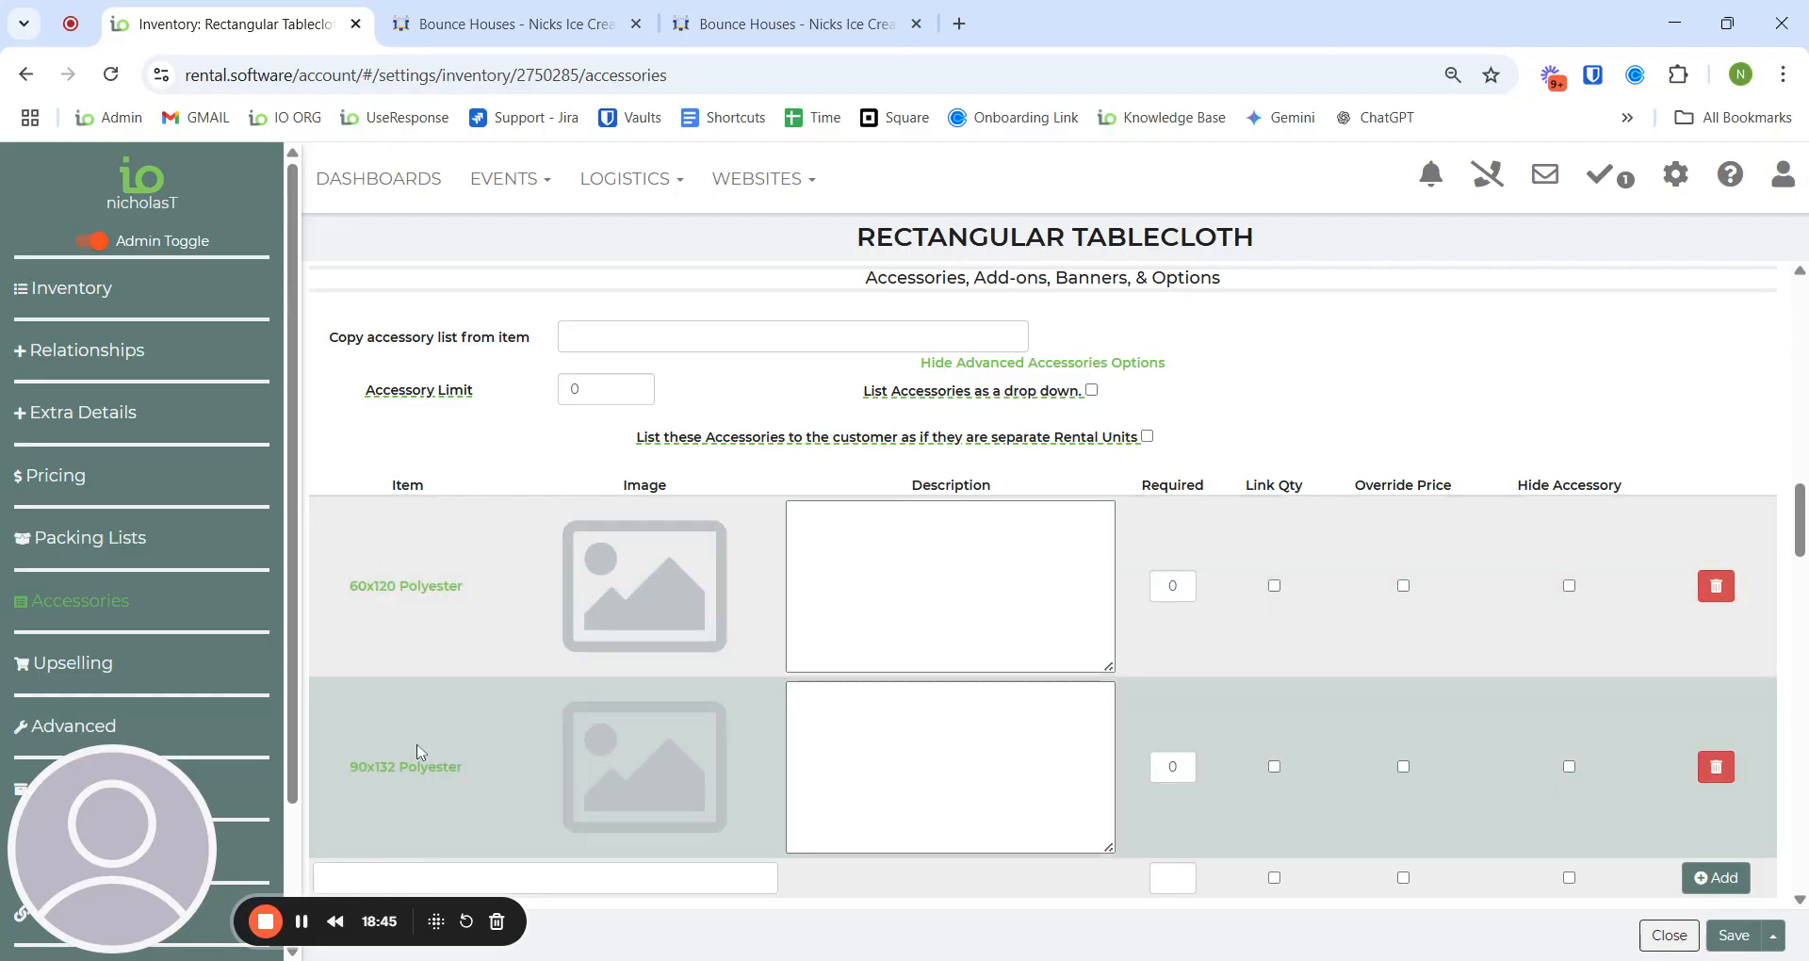
Step: Open the 90x132 Polyester accessory and examine its black, white and red color accessories and their drop-down listing option
{"action": "left_click", "coordinate": [392, 775]}
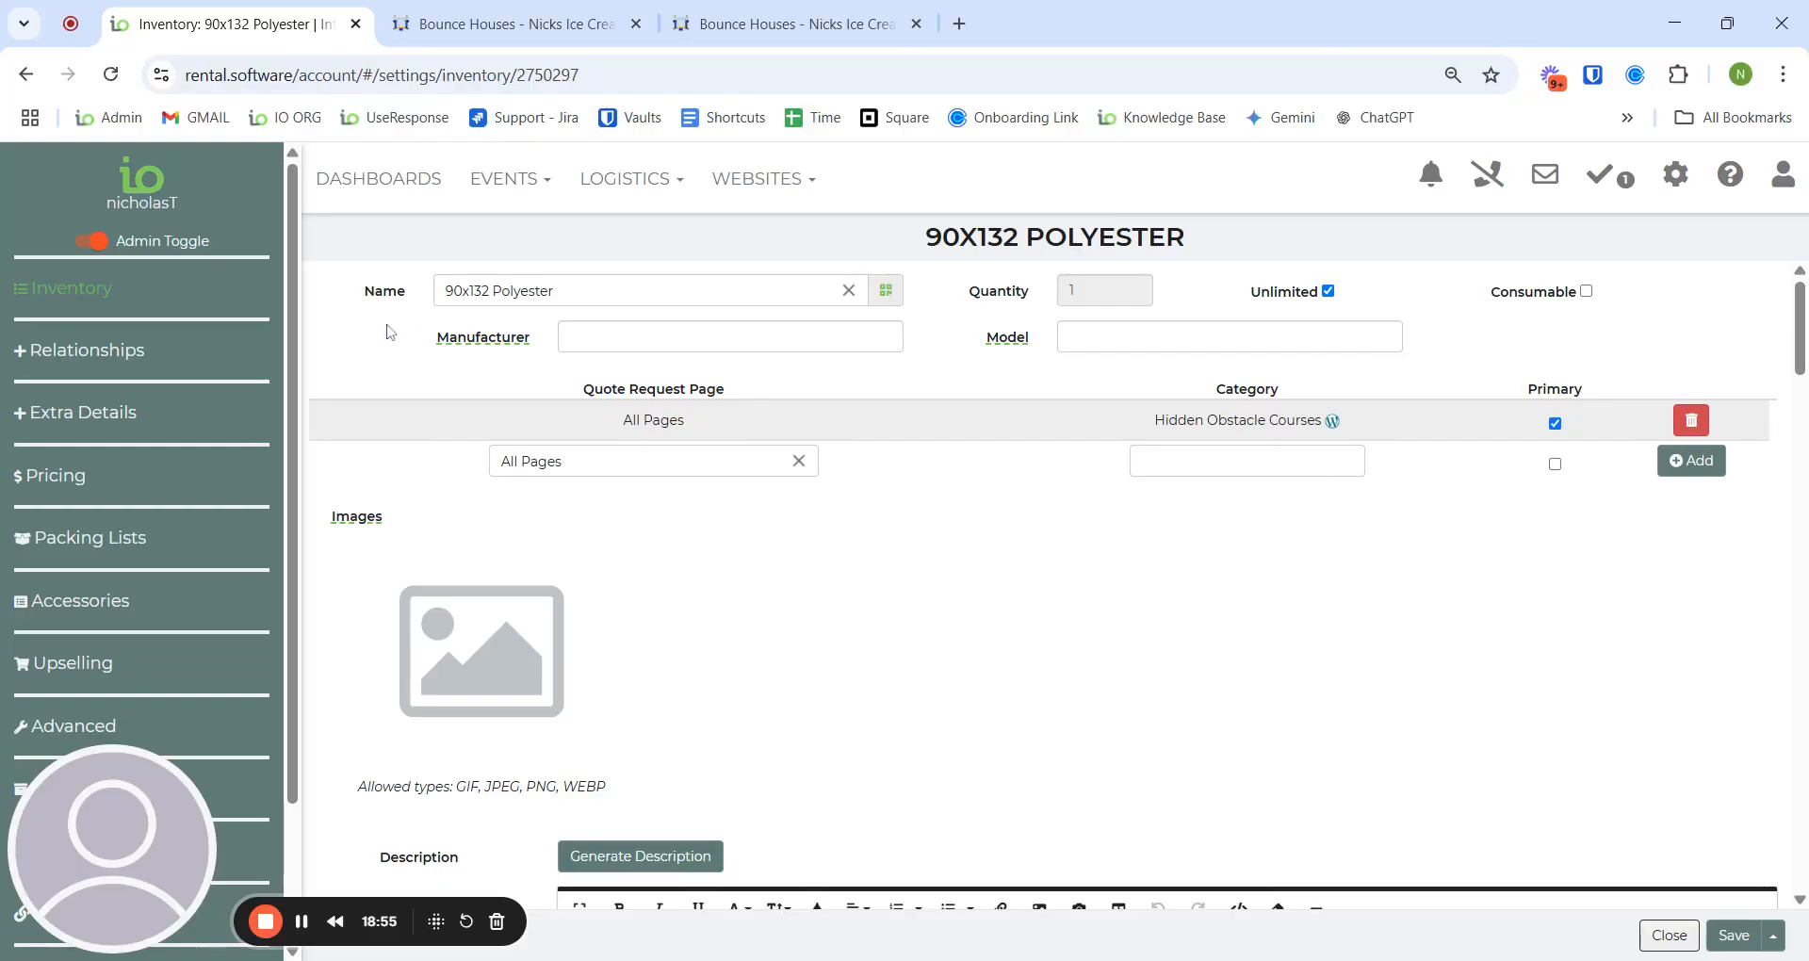
{"action": "left_click", "coordinate": [122, 608]}
{"action": "scroll", "coordinate": [998, 362], "scroll_direction": "down", "scroll_amount": 1}
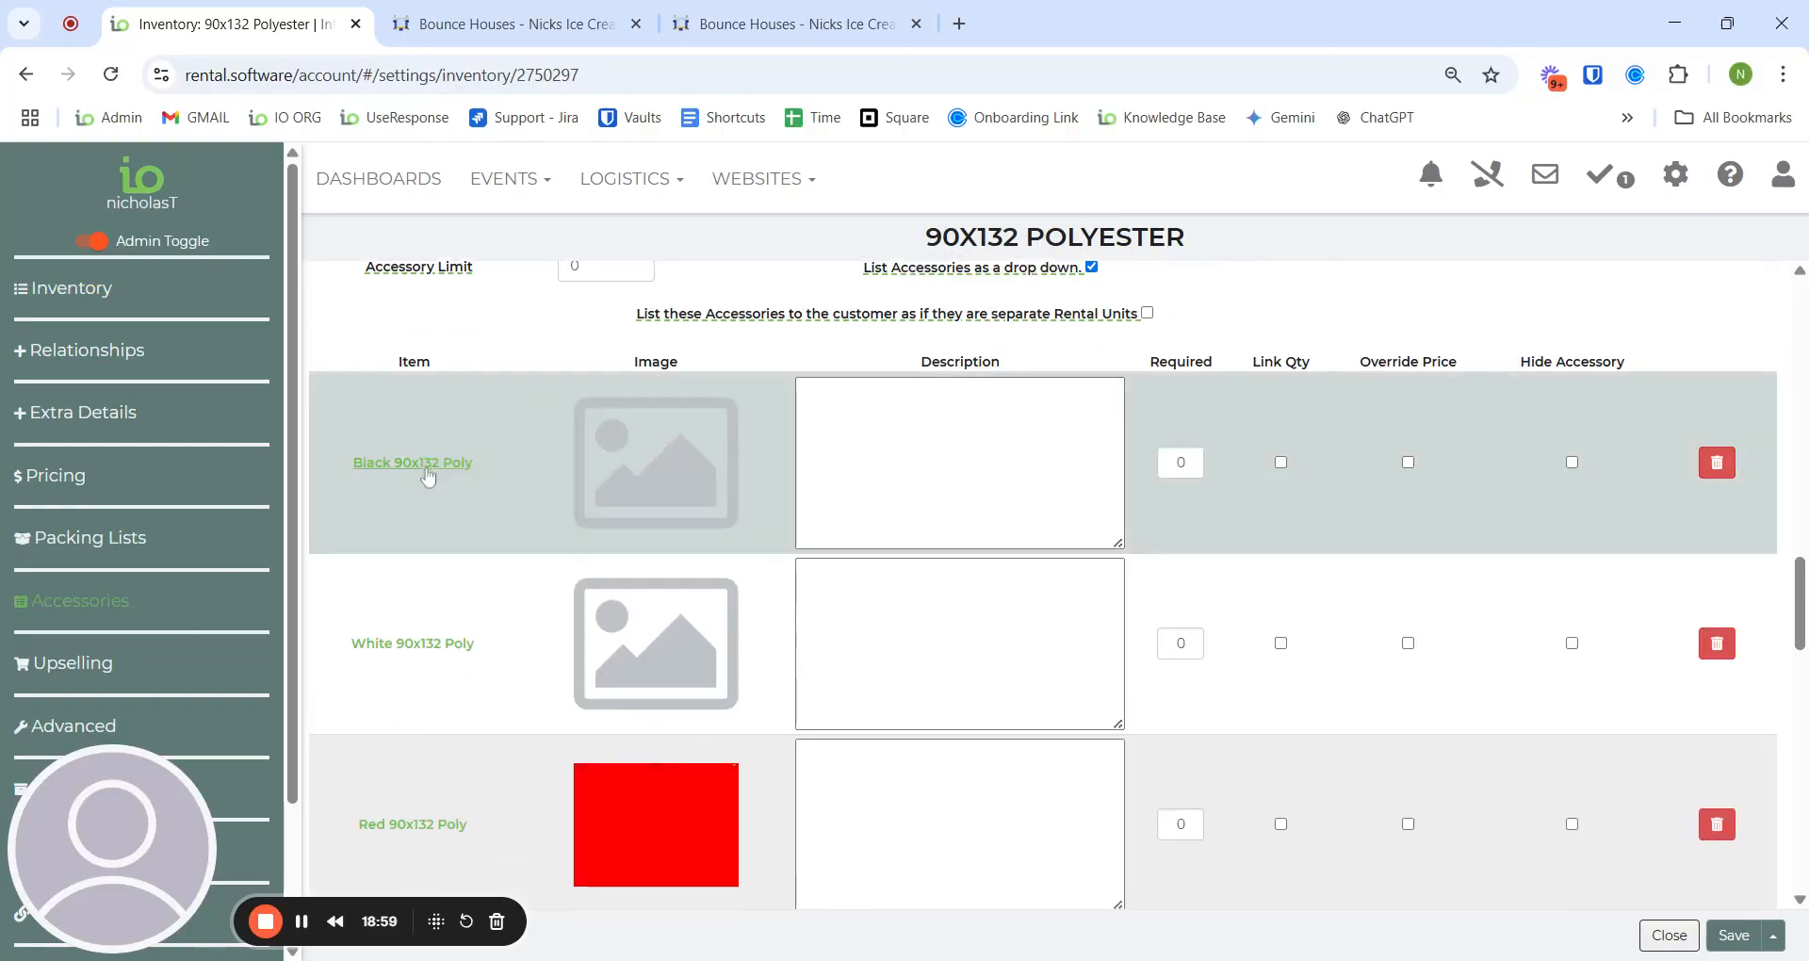
{"action": "scroll", "coordinate": [433, 472], "scroll_direction": "down", "scroll_amount": 1}
{"action": "scroll", "coordinate": [433, 471], "scroll_direction": "down", "scroll_amount": 1}
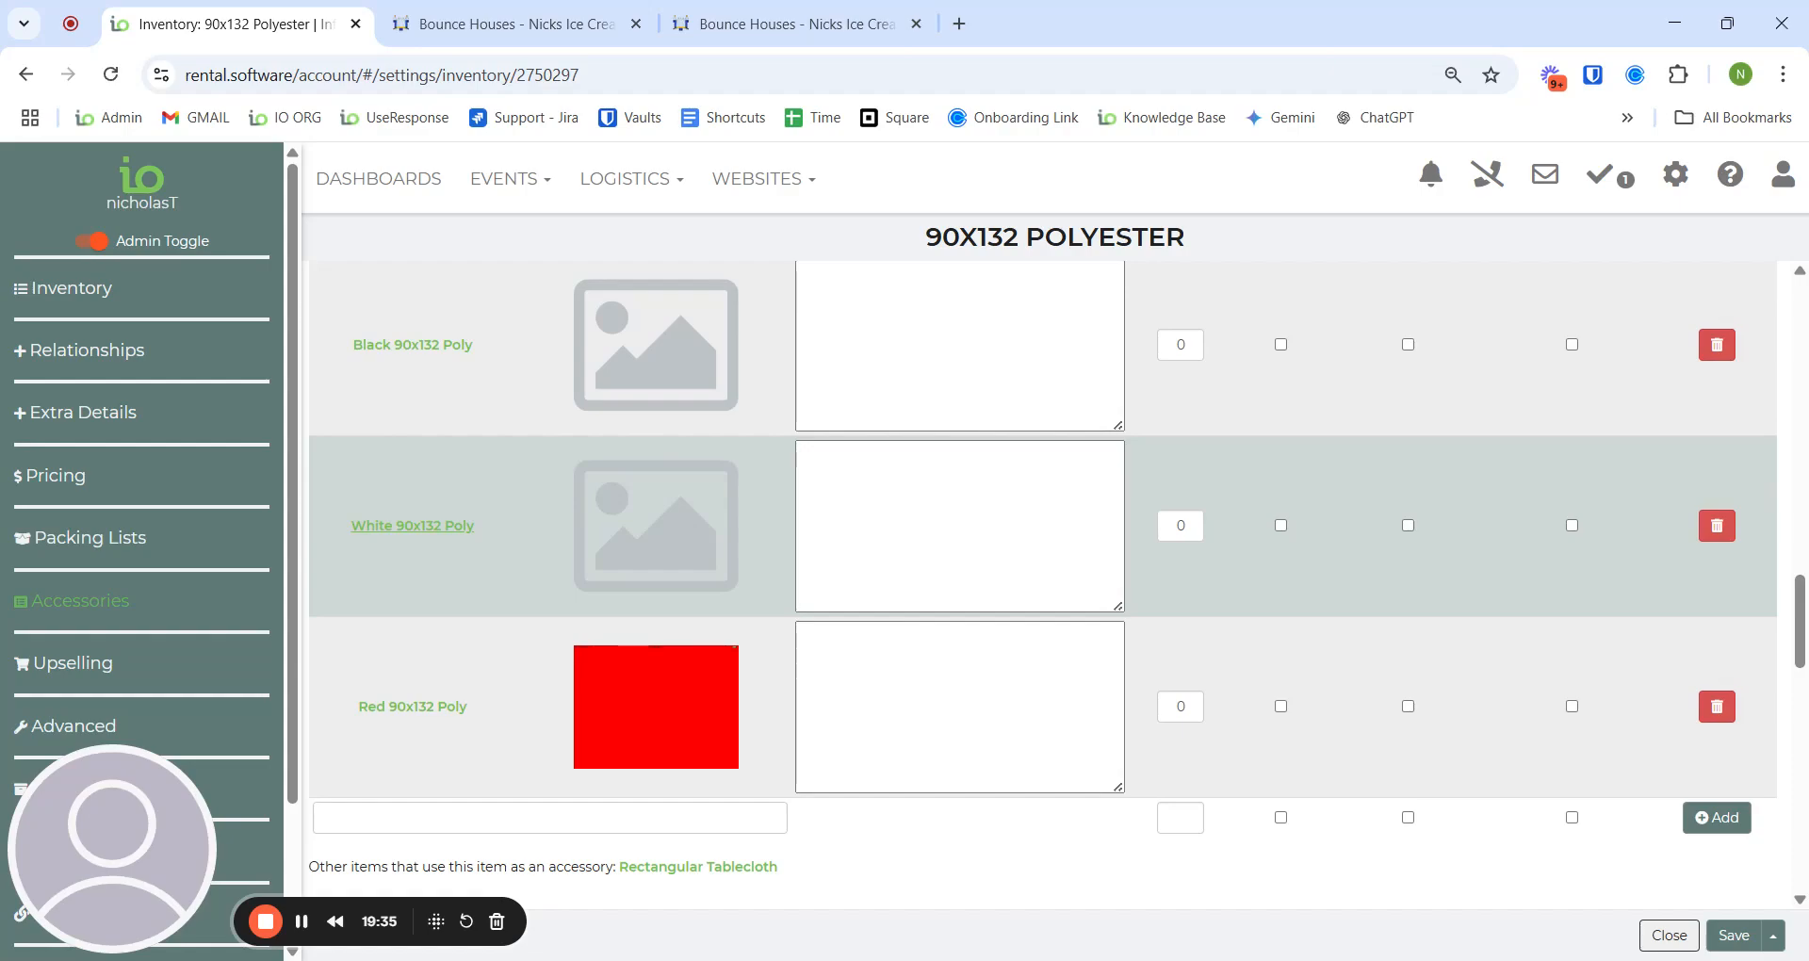
{"action": "scroll", "coordinate": [991, 853], "scroll_direction": "up", "scroll_amount": 2}
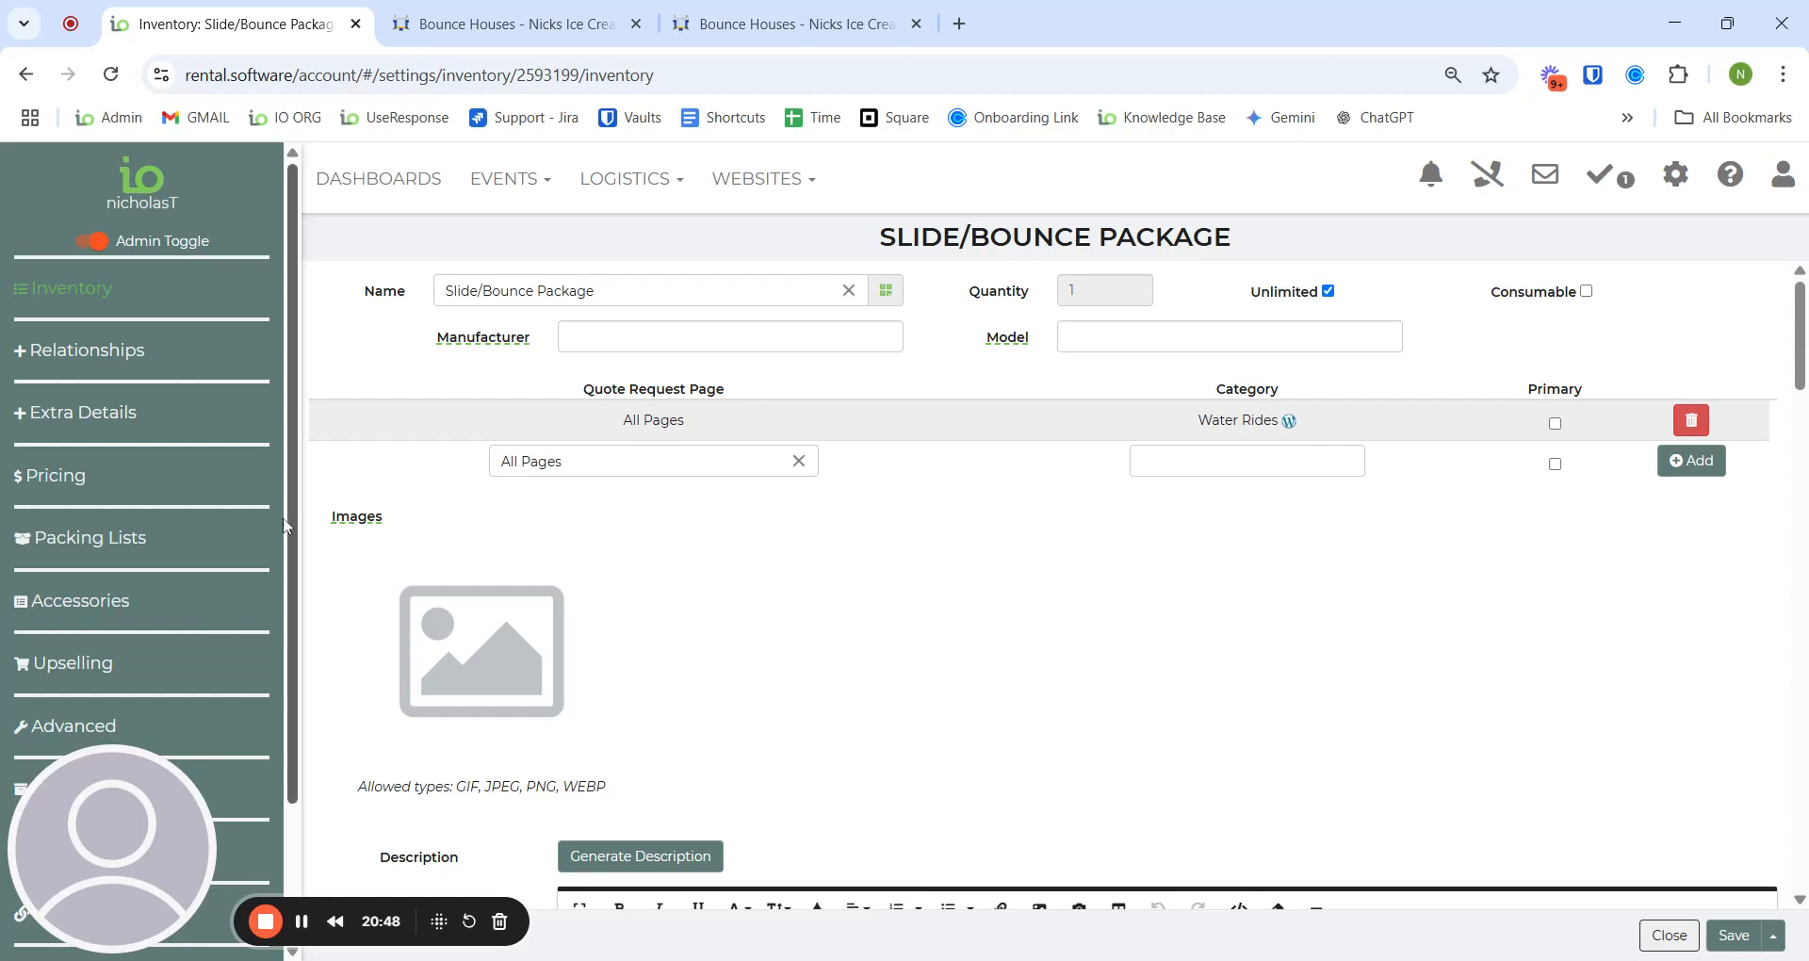
Step: Set the Slide/Bounce Package's price to $800 and save the item
{"action": "left_click", "coordinate": [171, 485]}
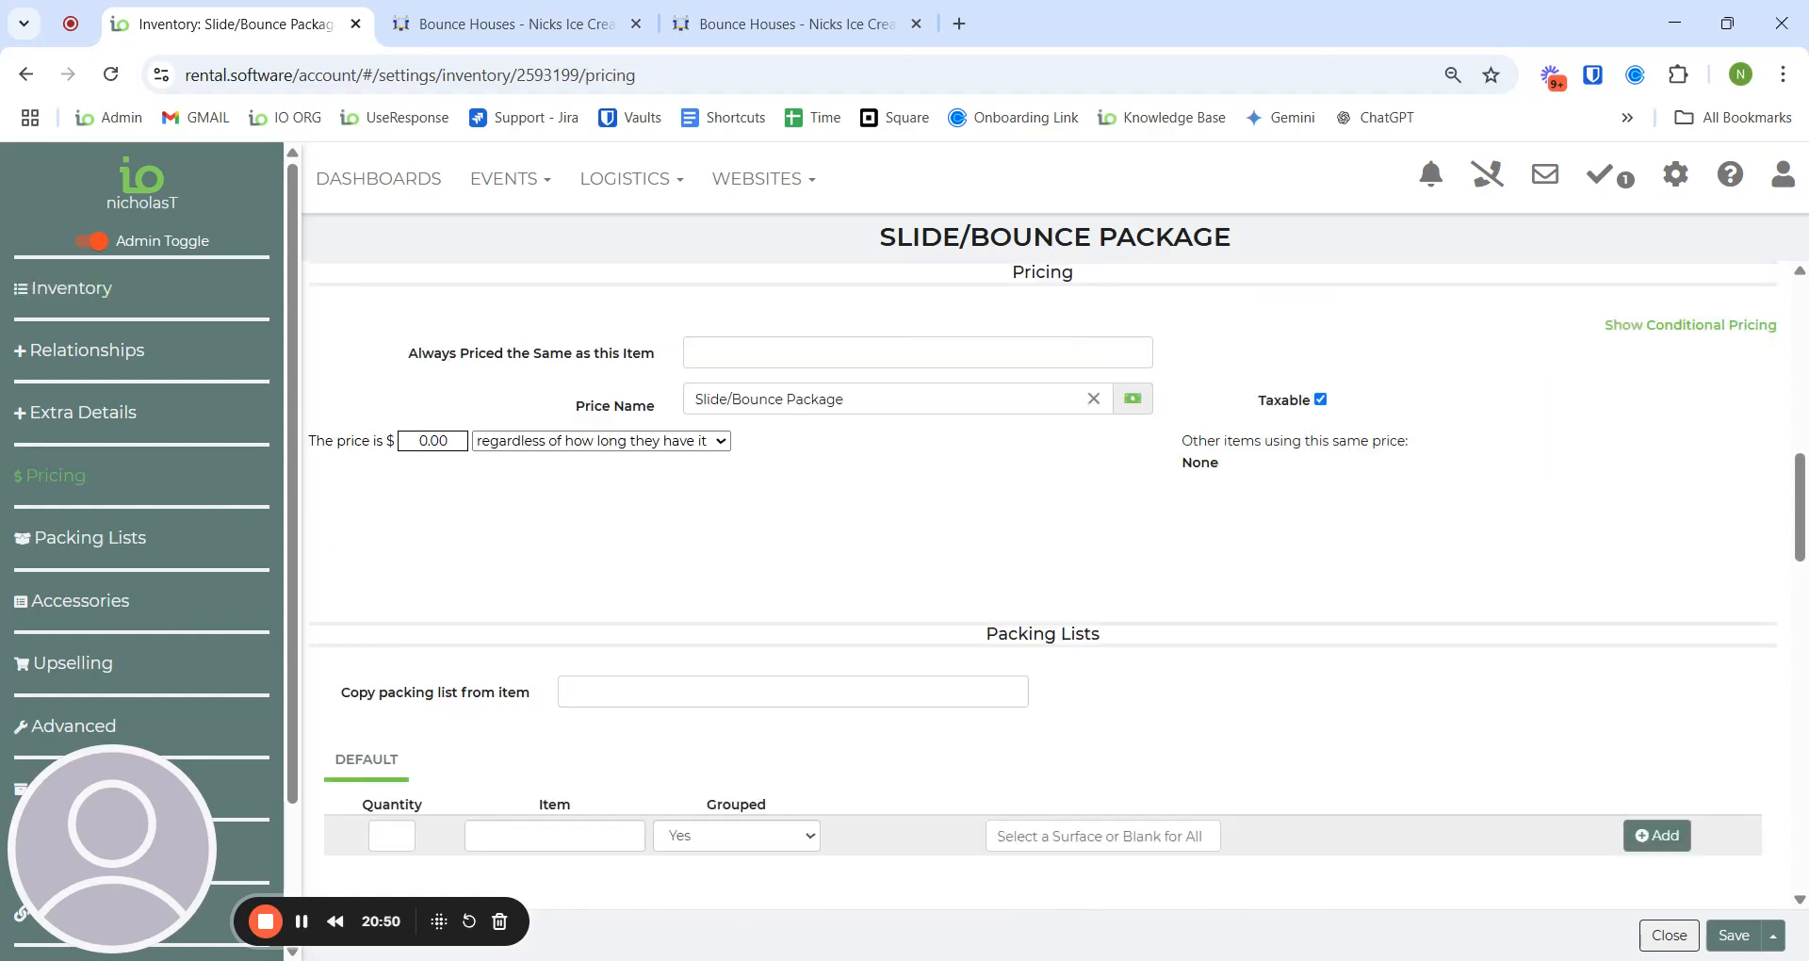
{"action": "left_click_drag", "start_coordinate": [416, 442], "coordinate": [943, 452]}
{"action": "type", "text": "800"}
{"action": "left_click", "coordinate": [1725, 936]}
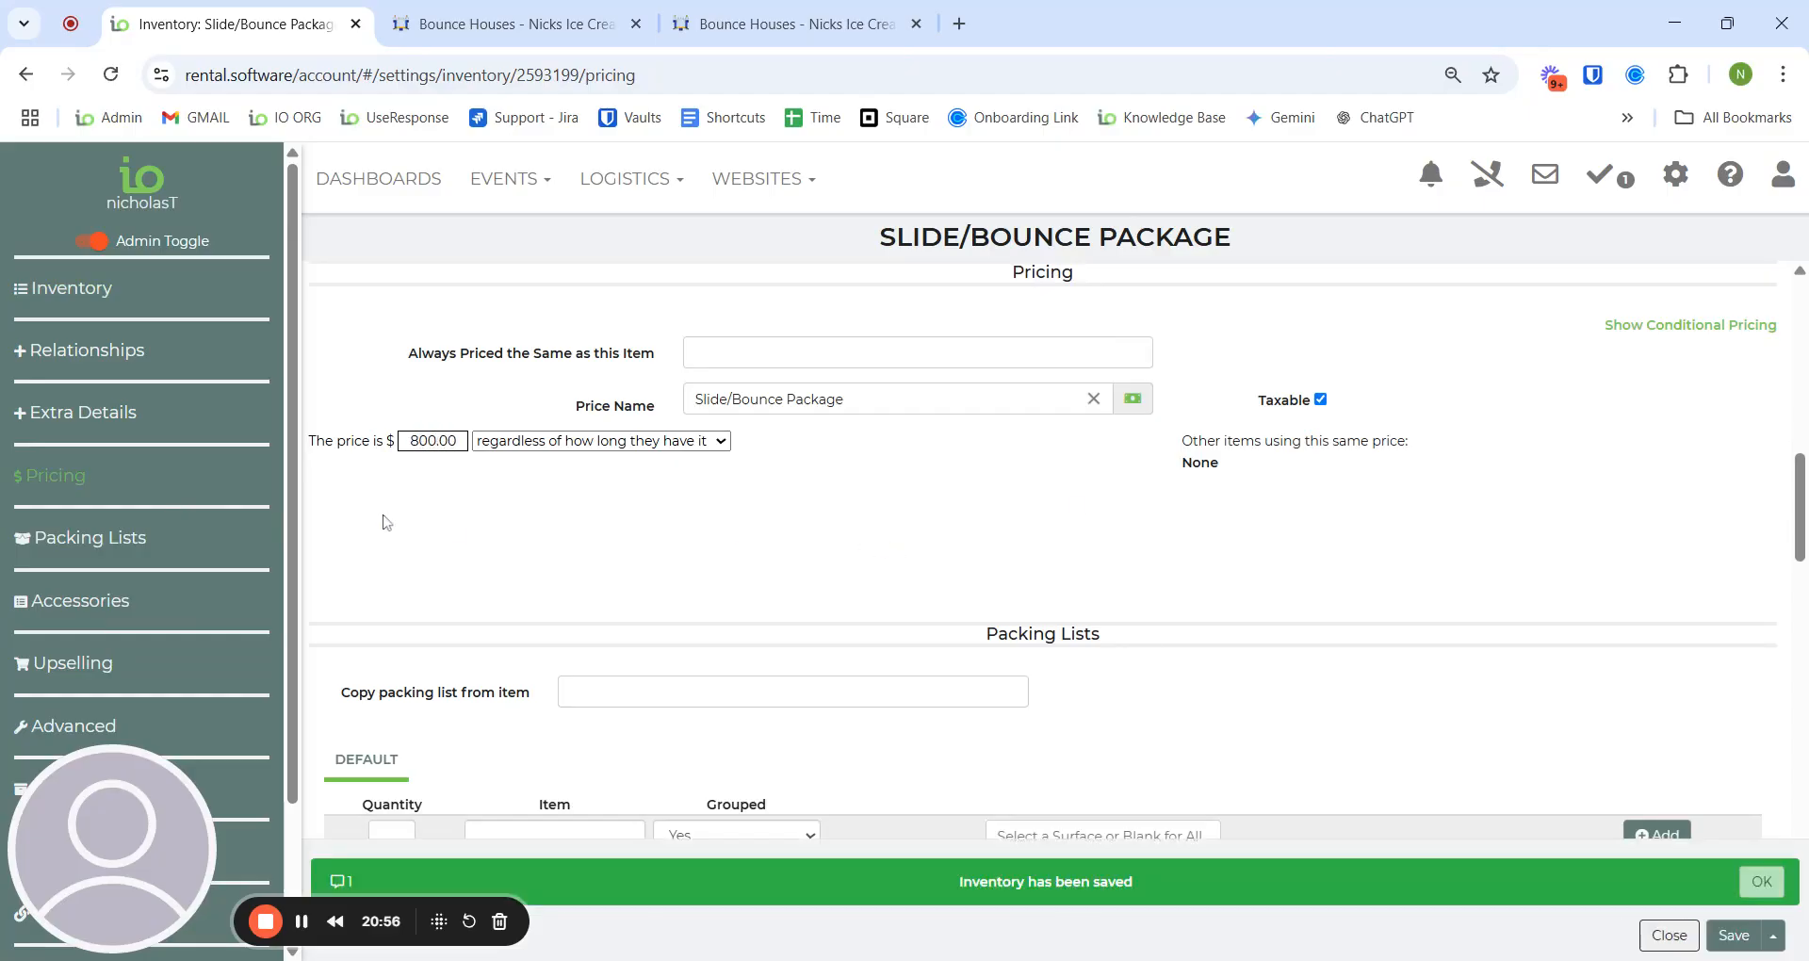
Step: Show the package's advanced accessory options and remove the Dolphin Slide, Themed Bounce House and Chocolates Bounce House accessories
{"action": "left_click", "coordinate": [128, 599]}
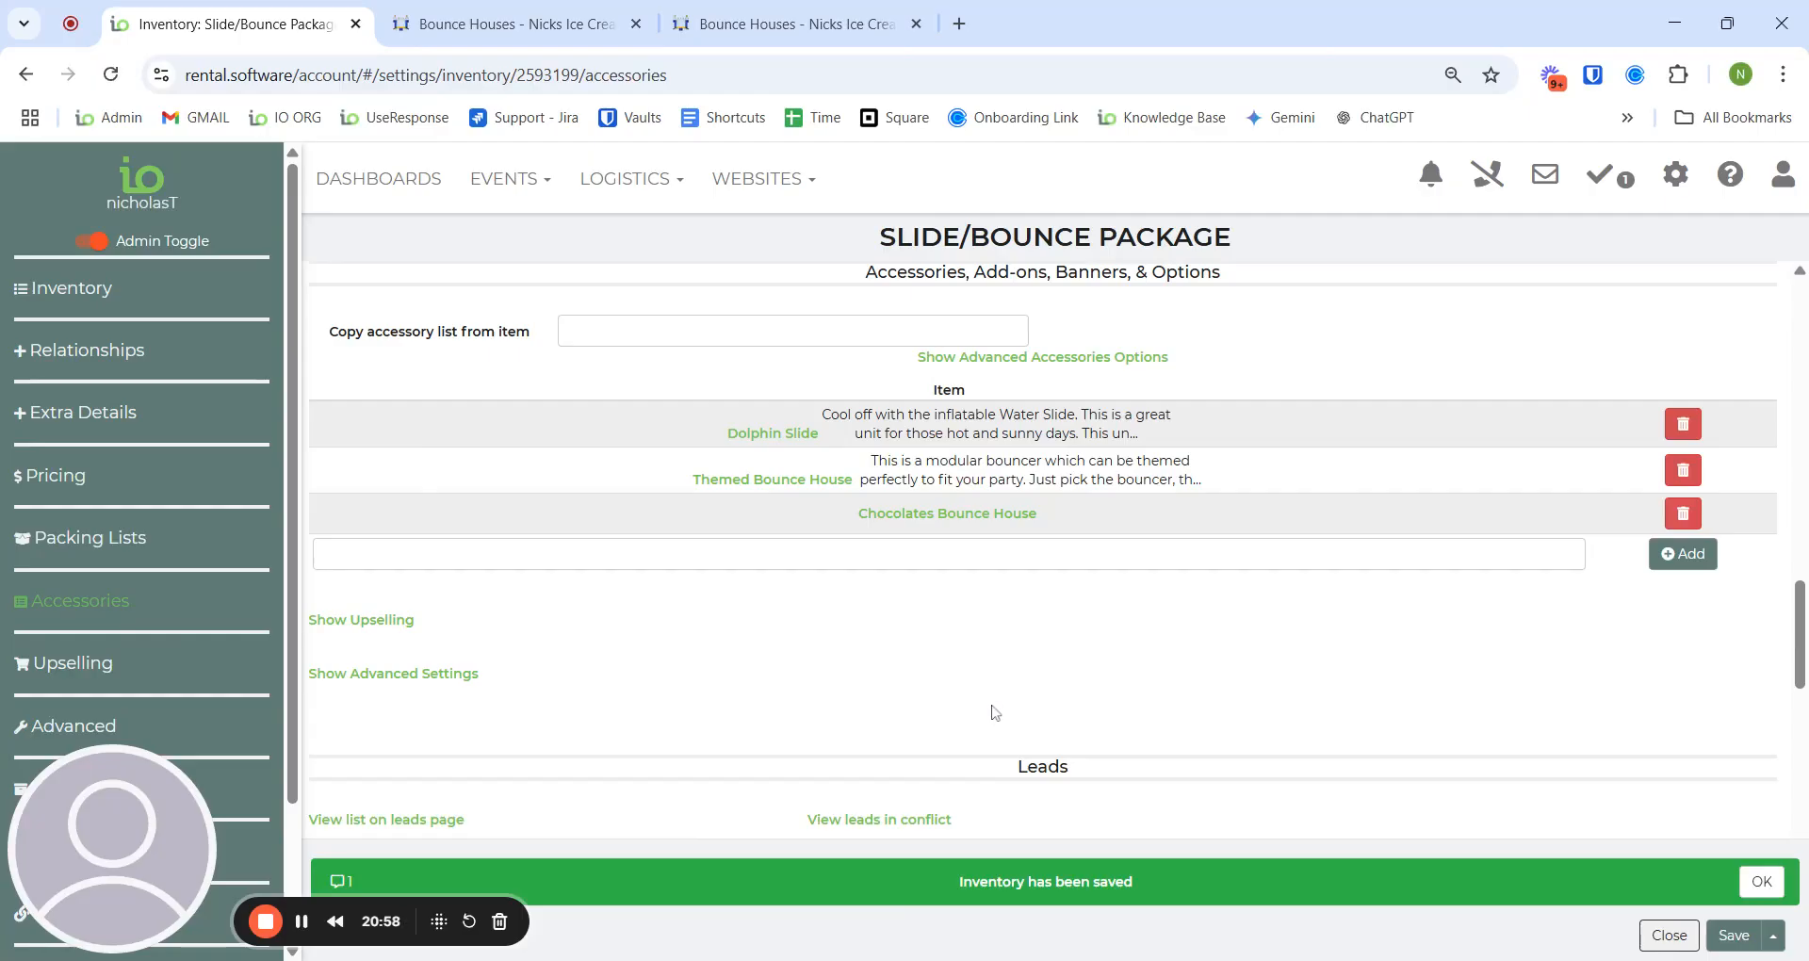
{"action": "left_click", "coordinate": [1144, 361]}
{"action": "scroll", "coordinate": [1300, 358], "scroll_direction": "down", "scroll_amount": 4}
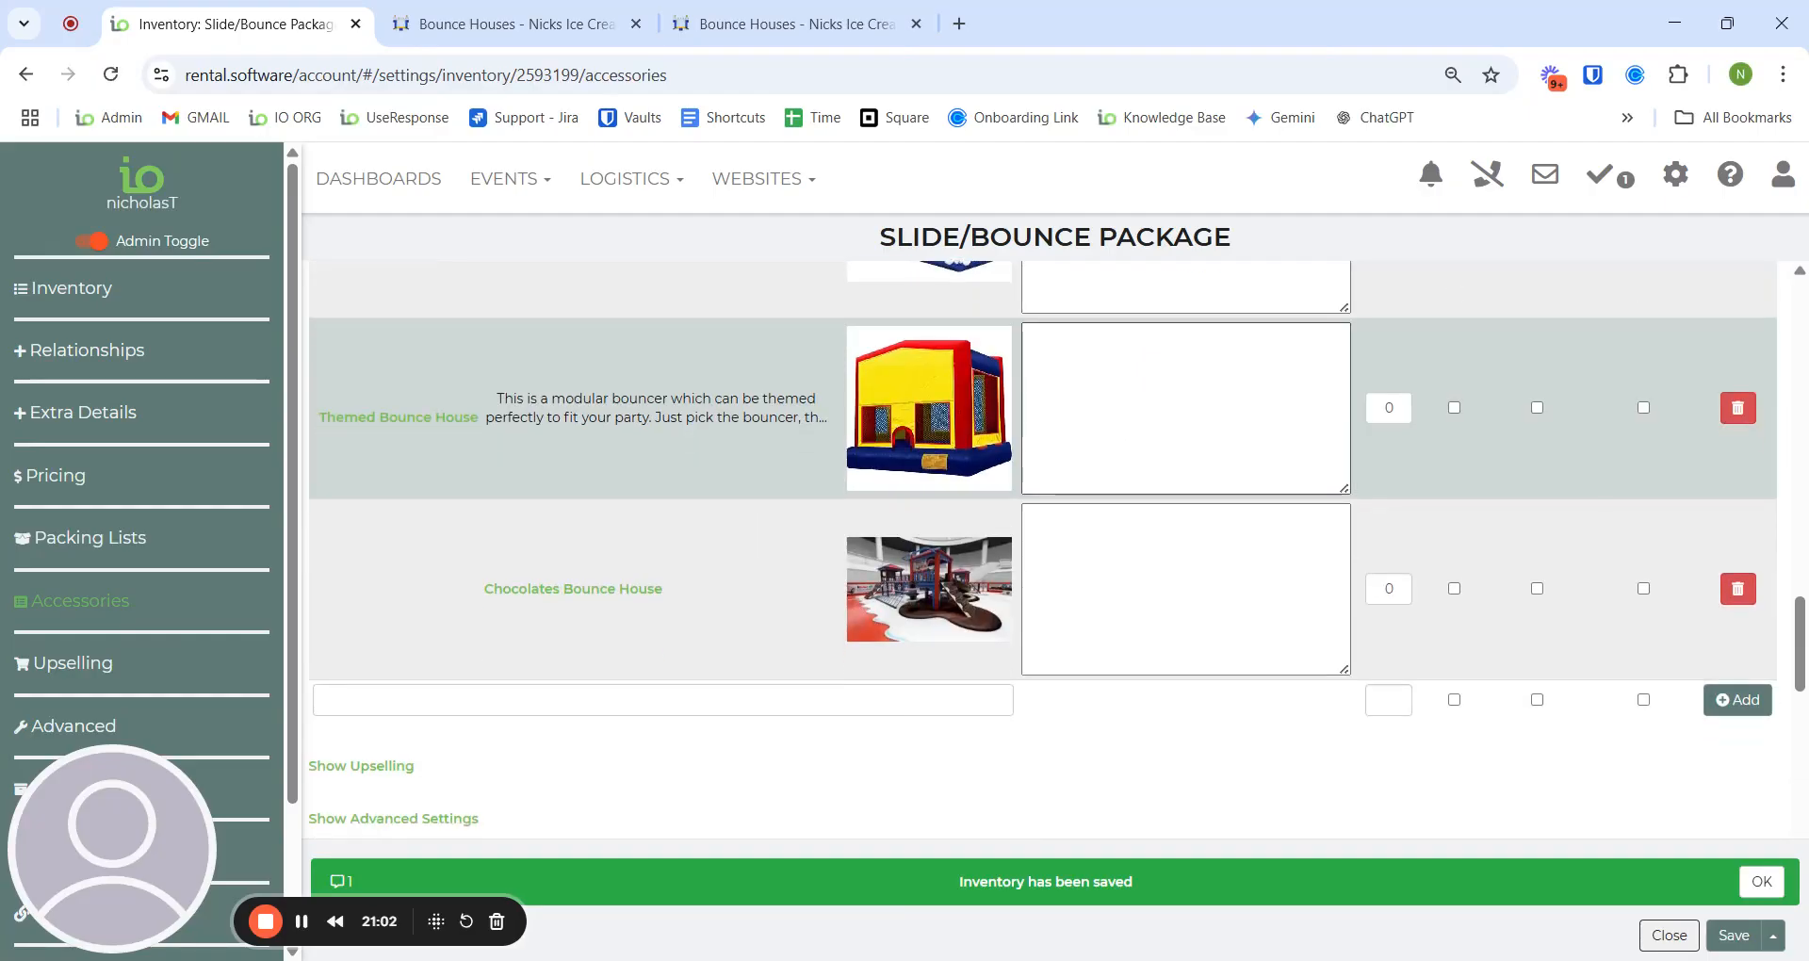
{"action": "scroll", "coordinate": [1397, 494], "scroll_direction": "up", "scroll_amount": 1}
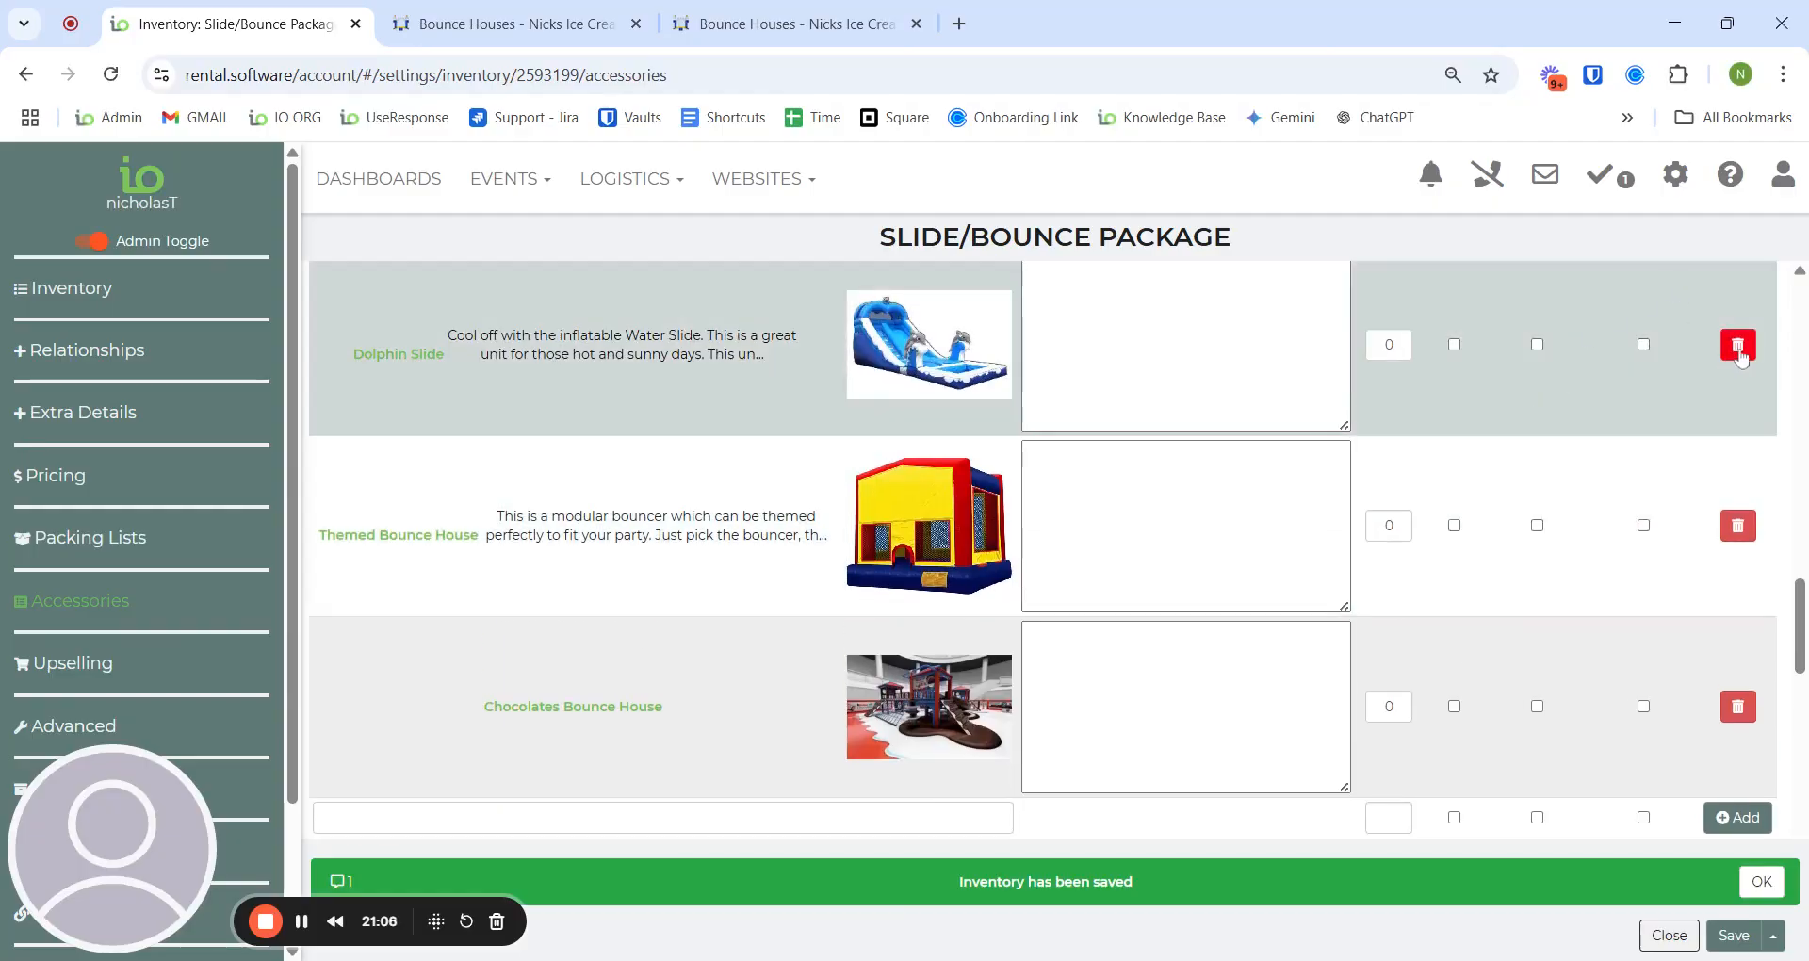
{"action": "scroll", "coordinate": [1744, 472], "scroll_direction": "up", "scroll_amount": 1}
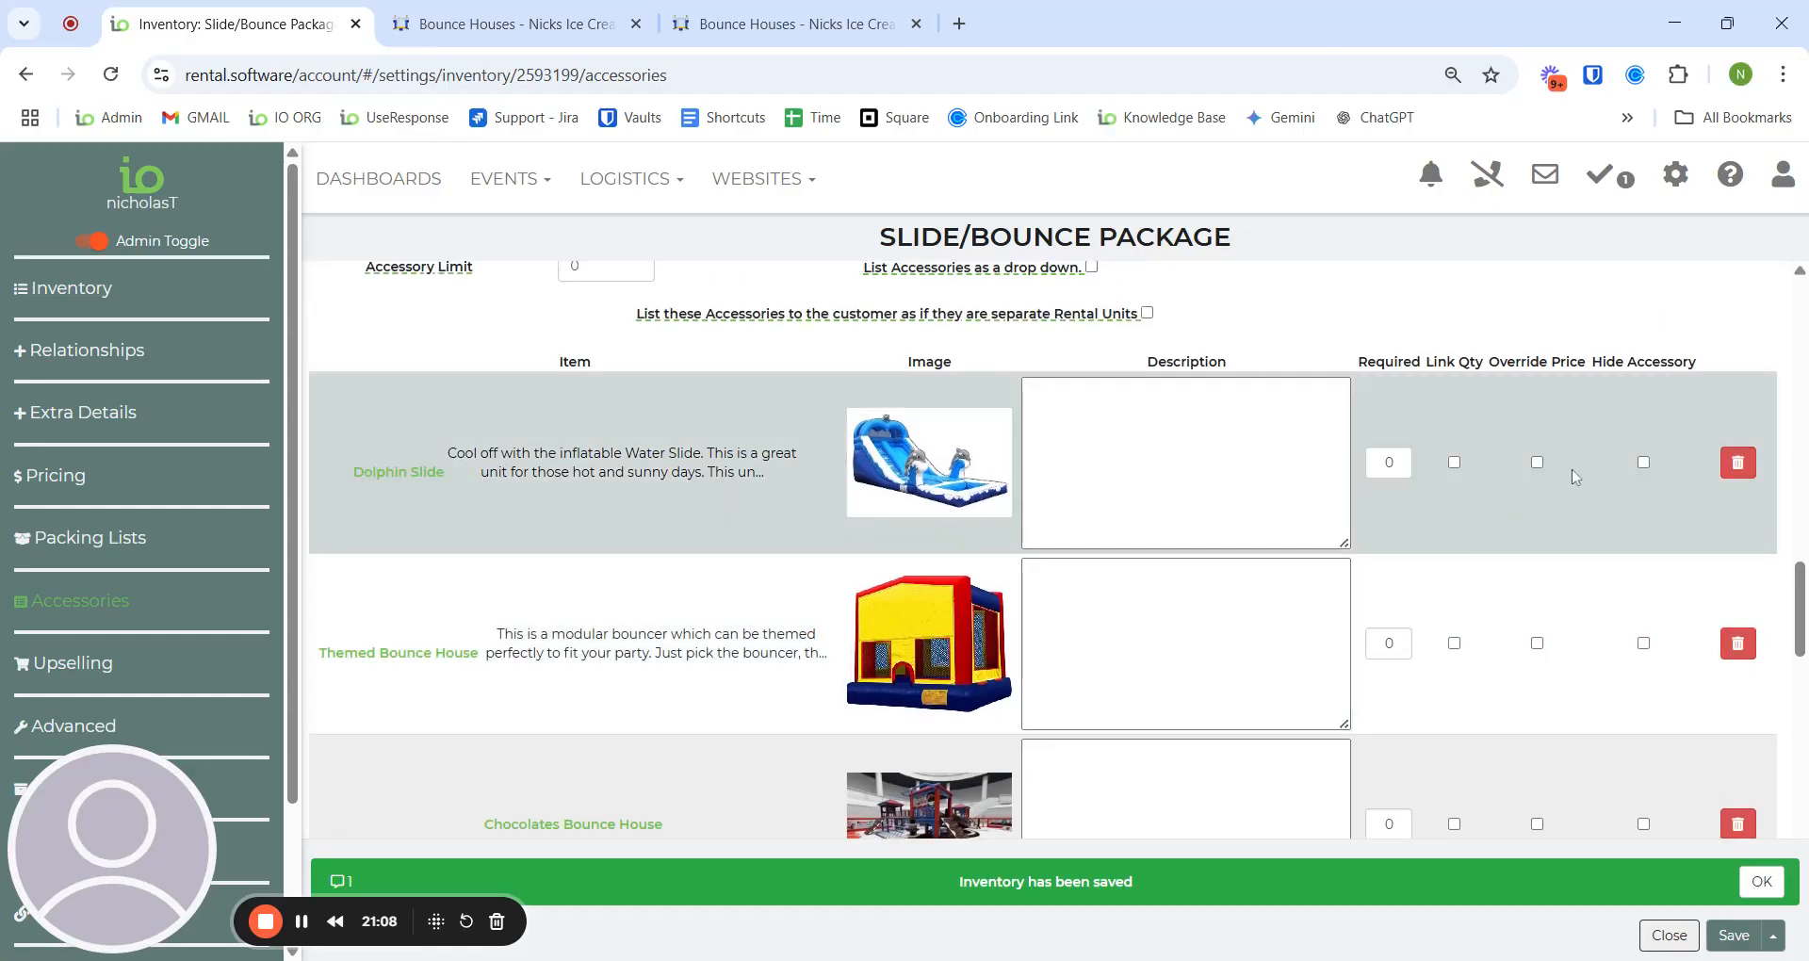
{"action": "left_click", "coordinate": [1739, 462]}
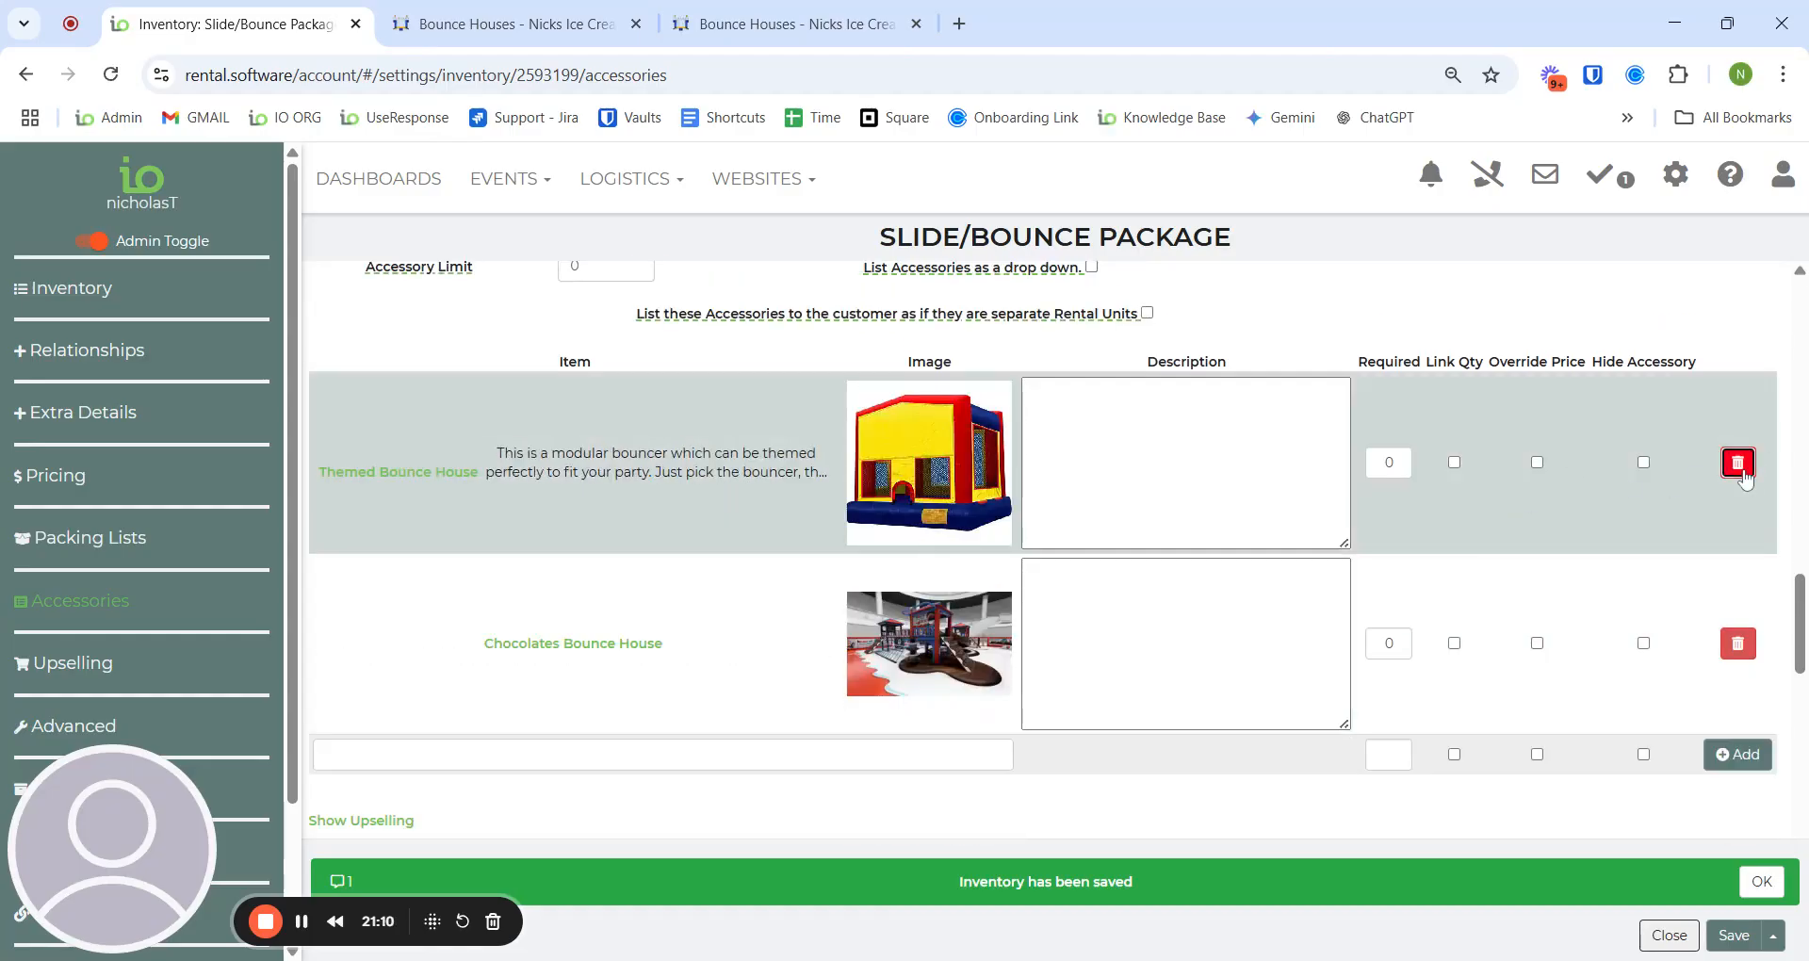
{"action": "left_click", "coordinate": [1739, 463]}
{"action": "left_click", "coordinate": [1721, 463]}
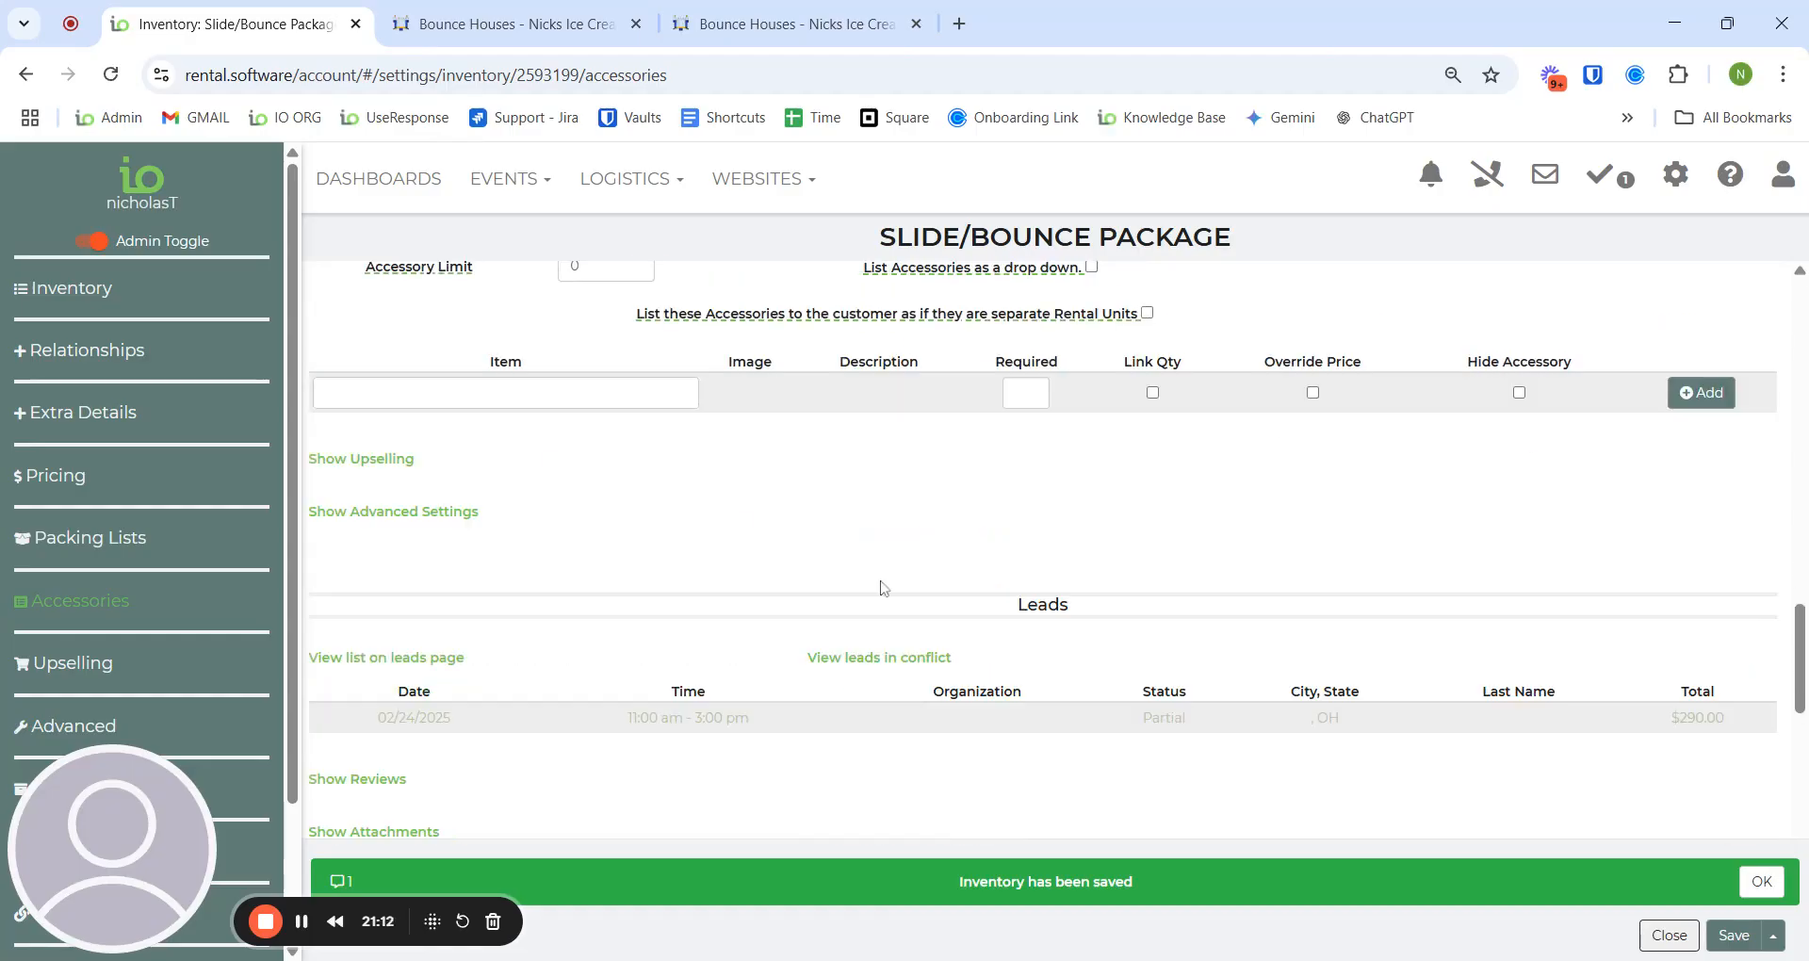
{"action": "scroll", "coordinate": [1121, 538], "scroll_direction": "up", "scroll_amount": 1}
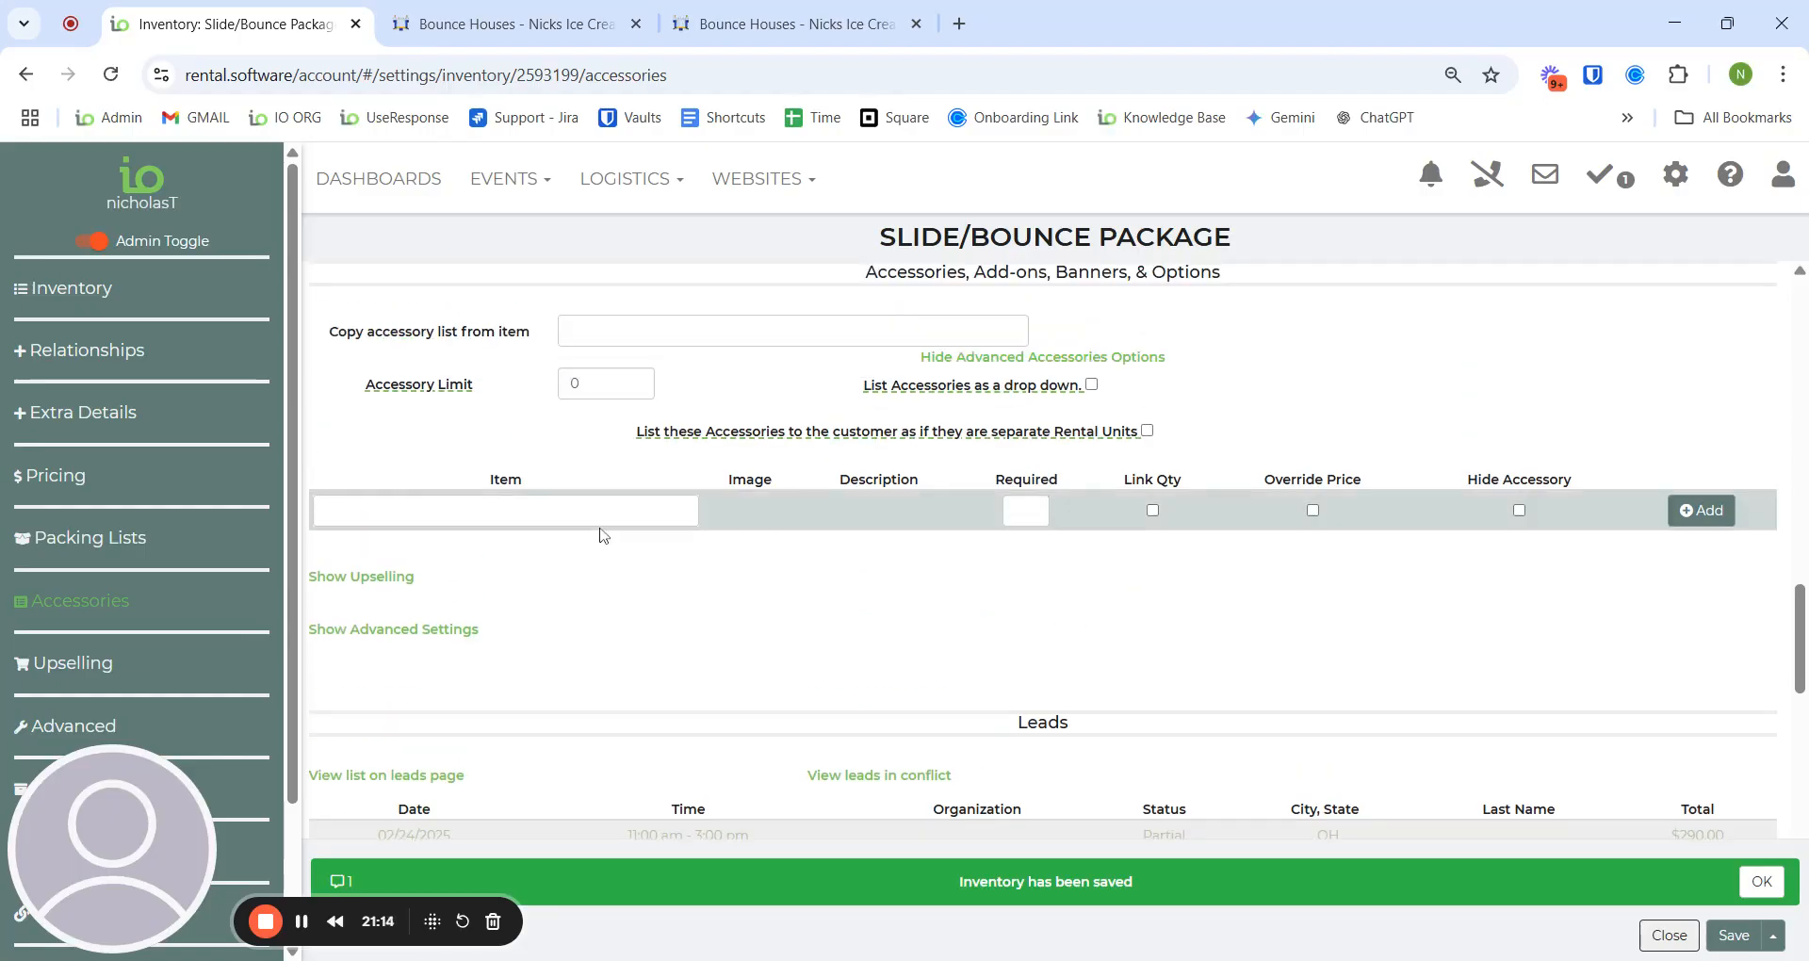
Step: Add Choose Bounce House as an accessory of the Slide/Bounce Package with a required quantity of 1
{"action": "type", "text": "choose"}
{"action": "scroll", "coordinate": [631, 644], "scroll_direction": "down", "scroll_amount": 1}
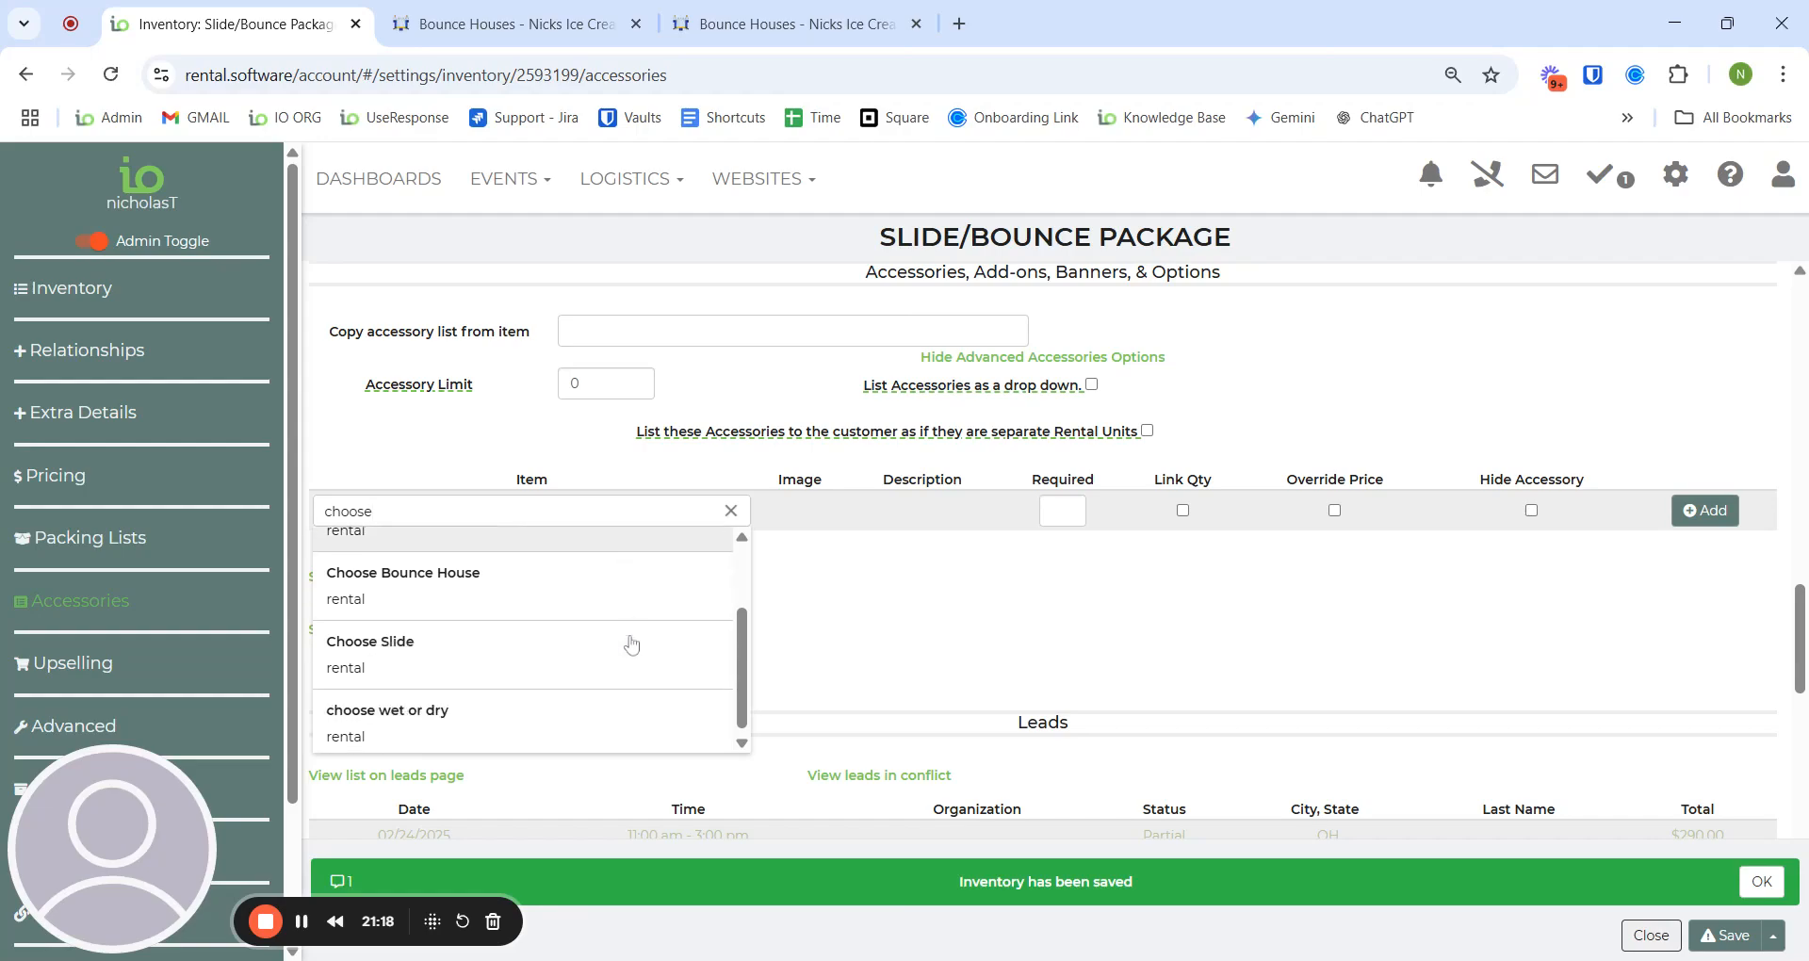
{"action": "left_click", "coordinate": [564, 589]}
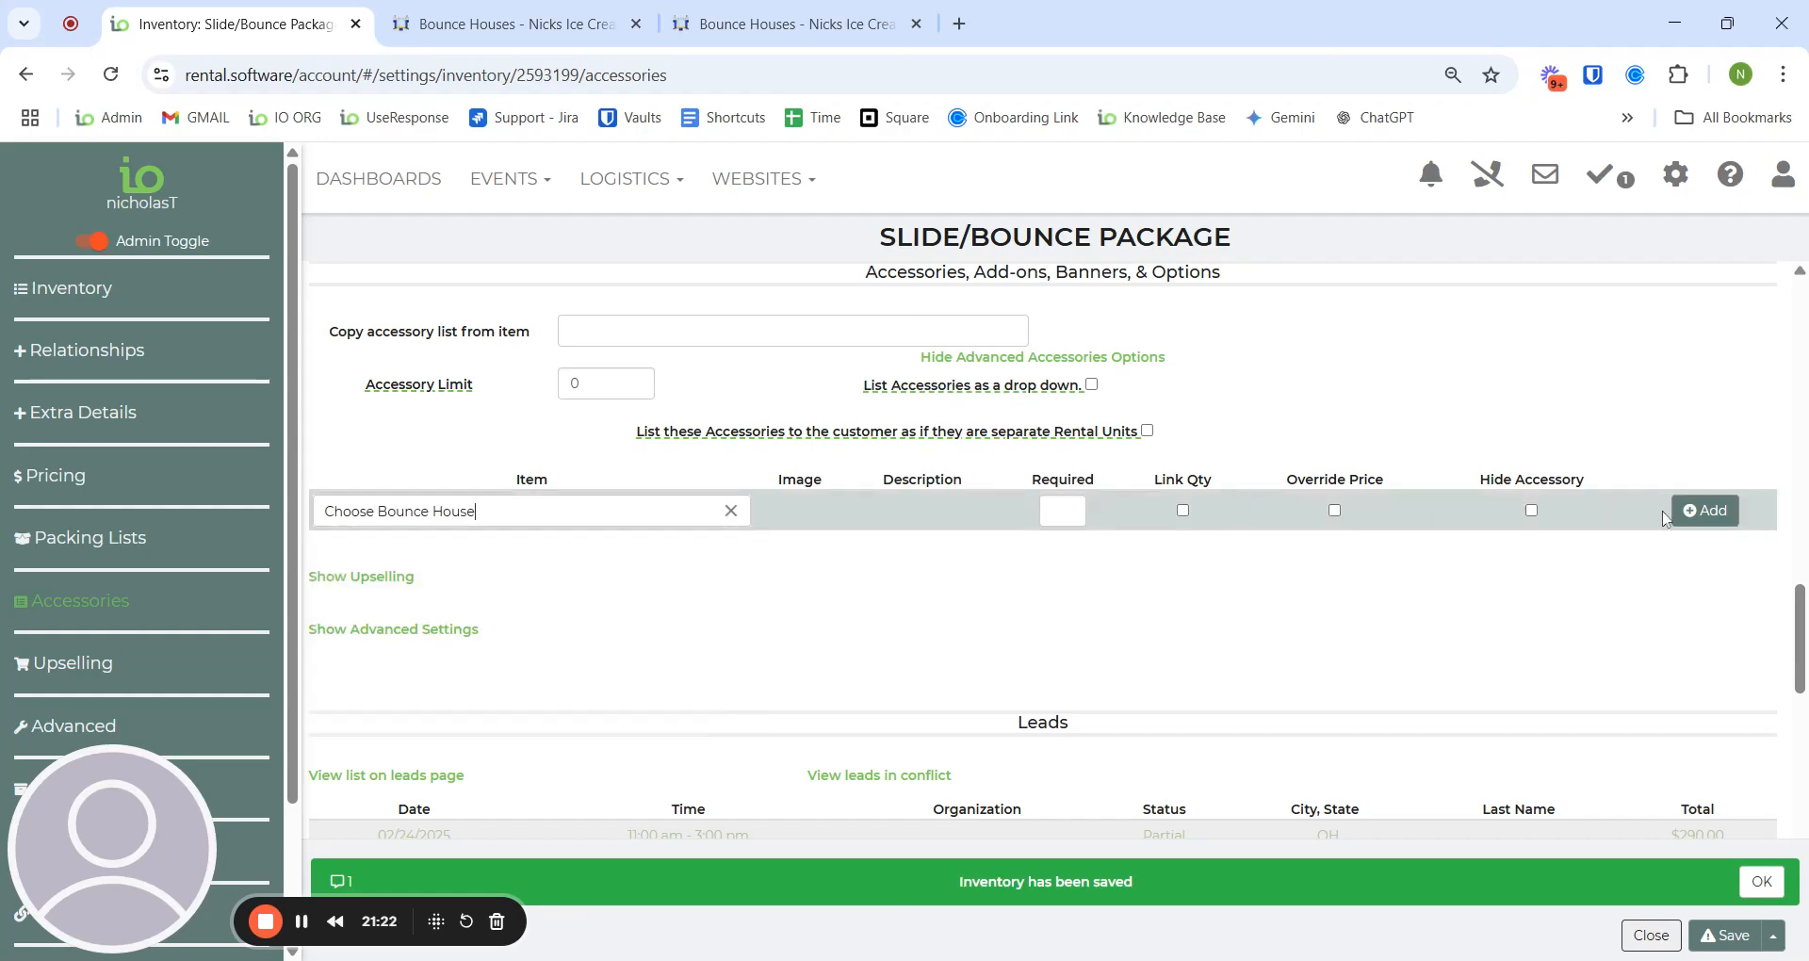
{"action": "left_click", "coordinate": [1064, 511]}
{"action": "type", "text": "1"}
{"action": "left_click", "coordinate": [1703, 517]}
Step: Add Choose Slide as a second accessory of the package with a required quantity of 1
{"action": "type", "text": "choose s"}
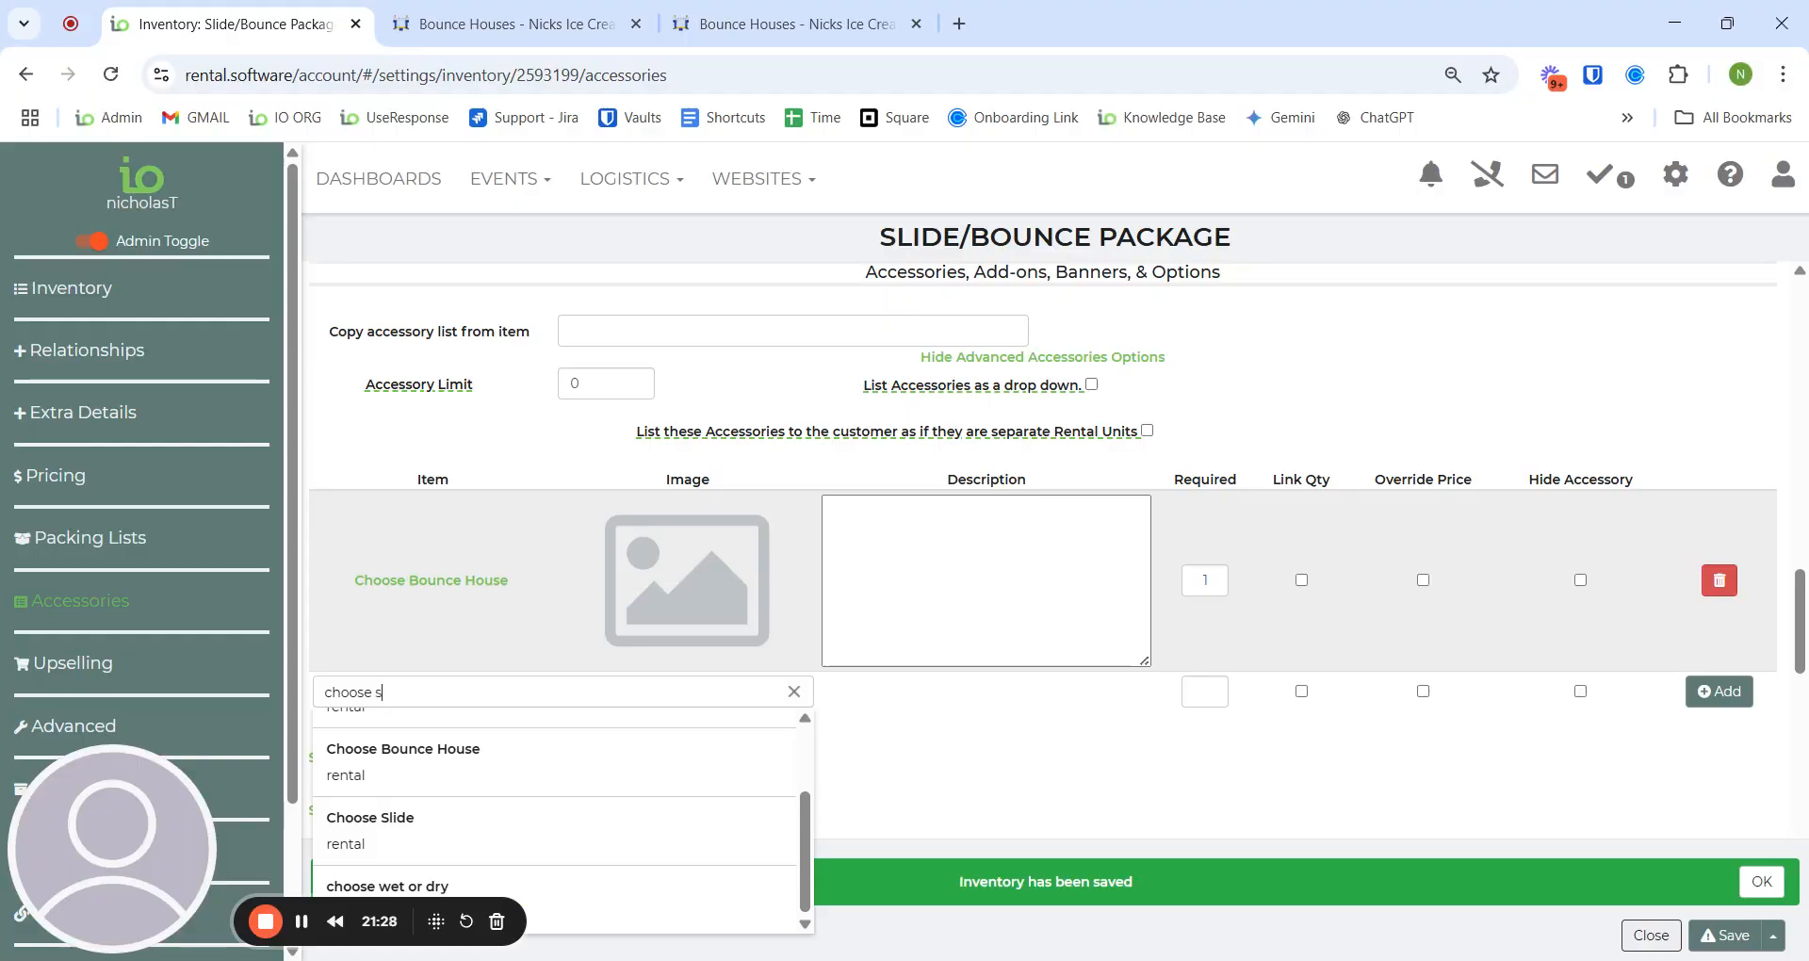
{"action": "type", "text": "l"}
{"action": "left_click", "coordinate": [590, 738]}
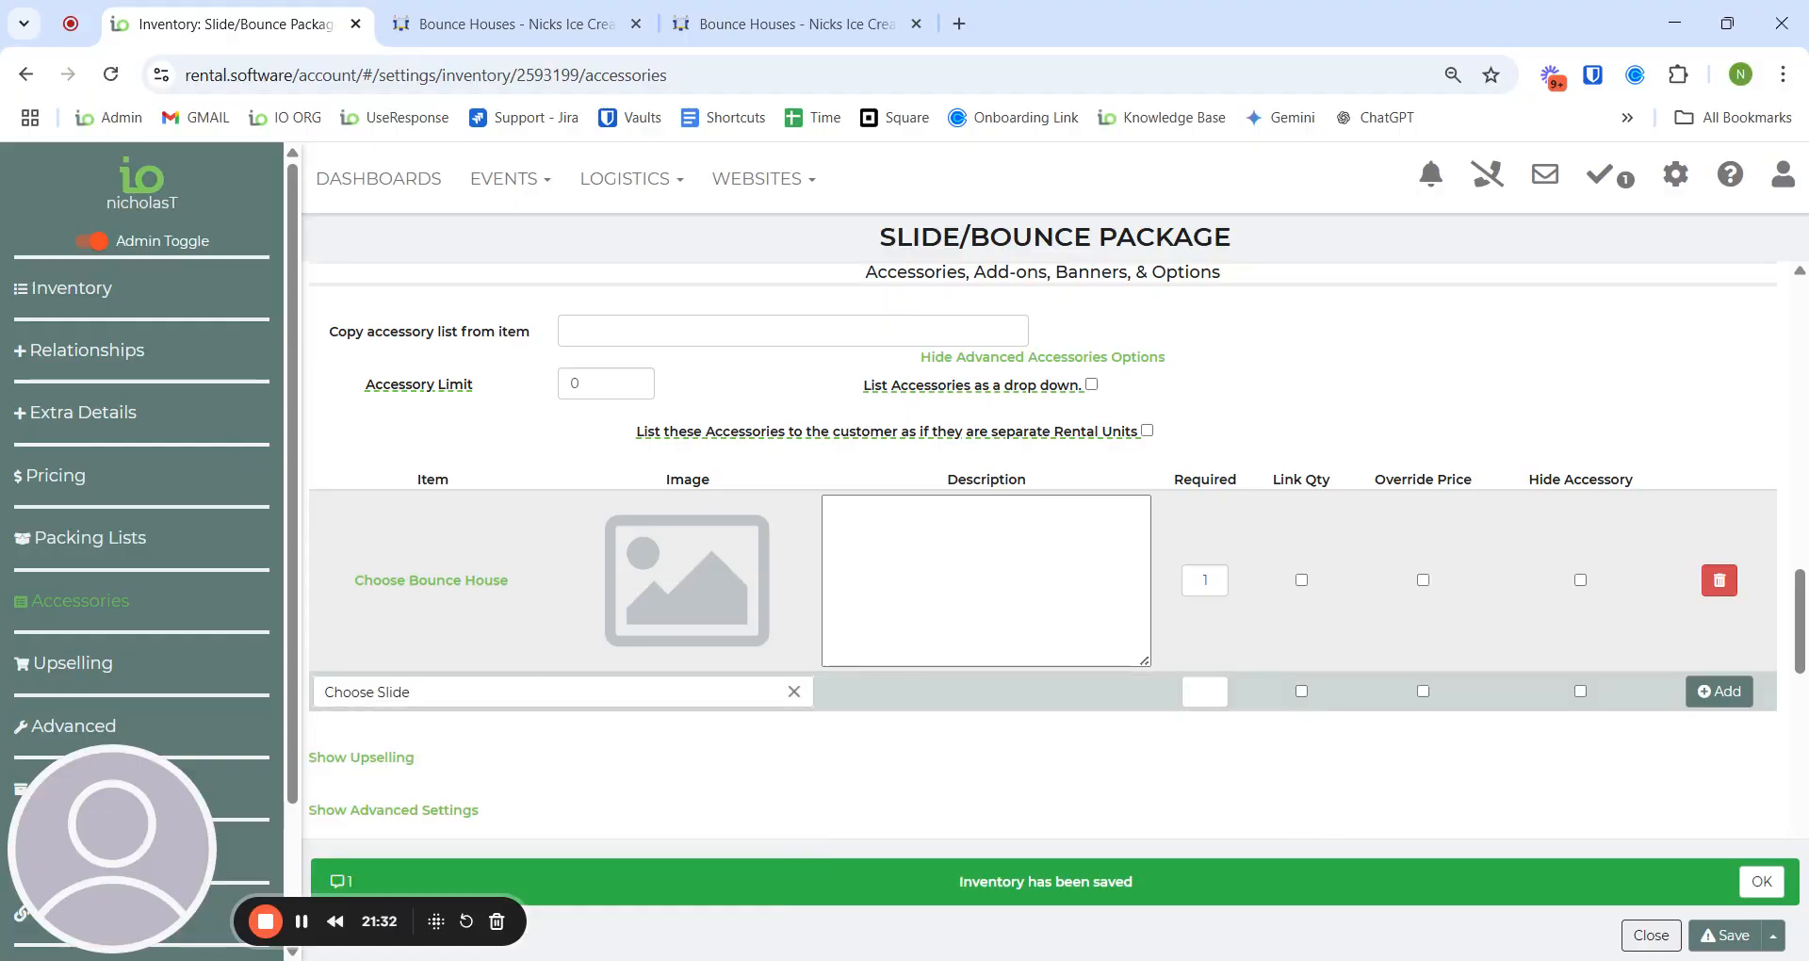
{"action": "left_click", "coordinate": [1206, 691]}
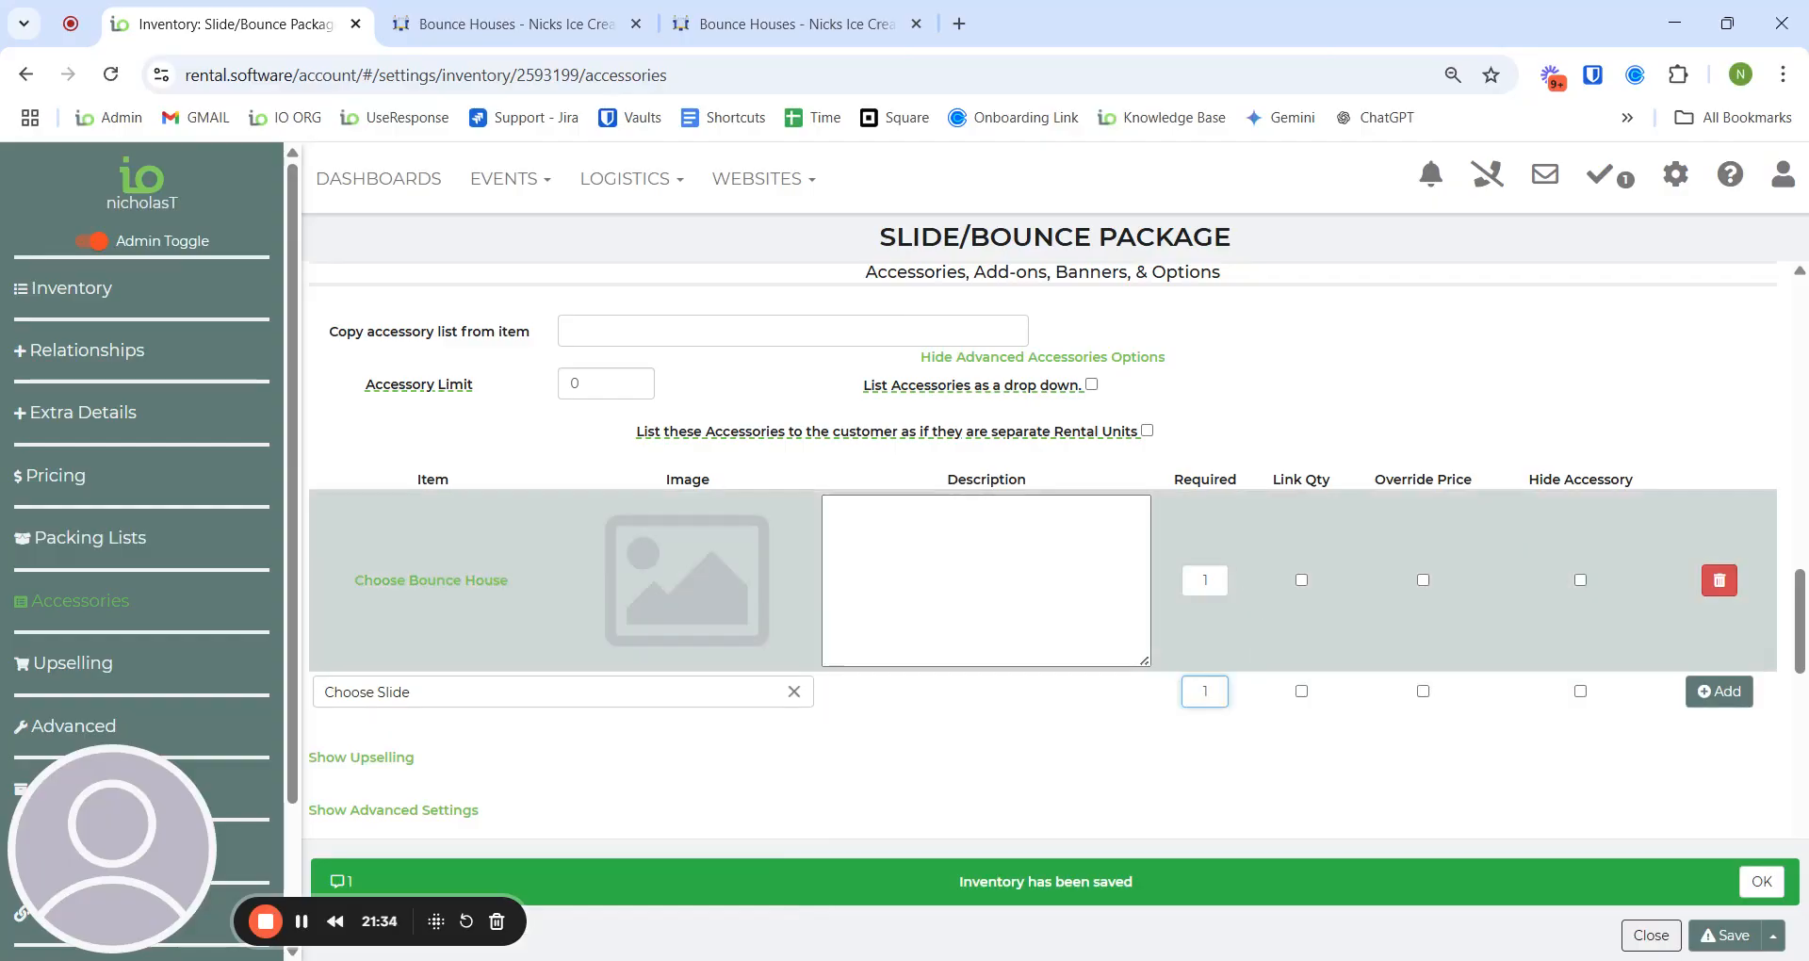
{"action": "type", "text": "1"}
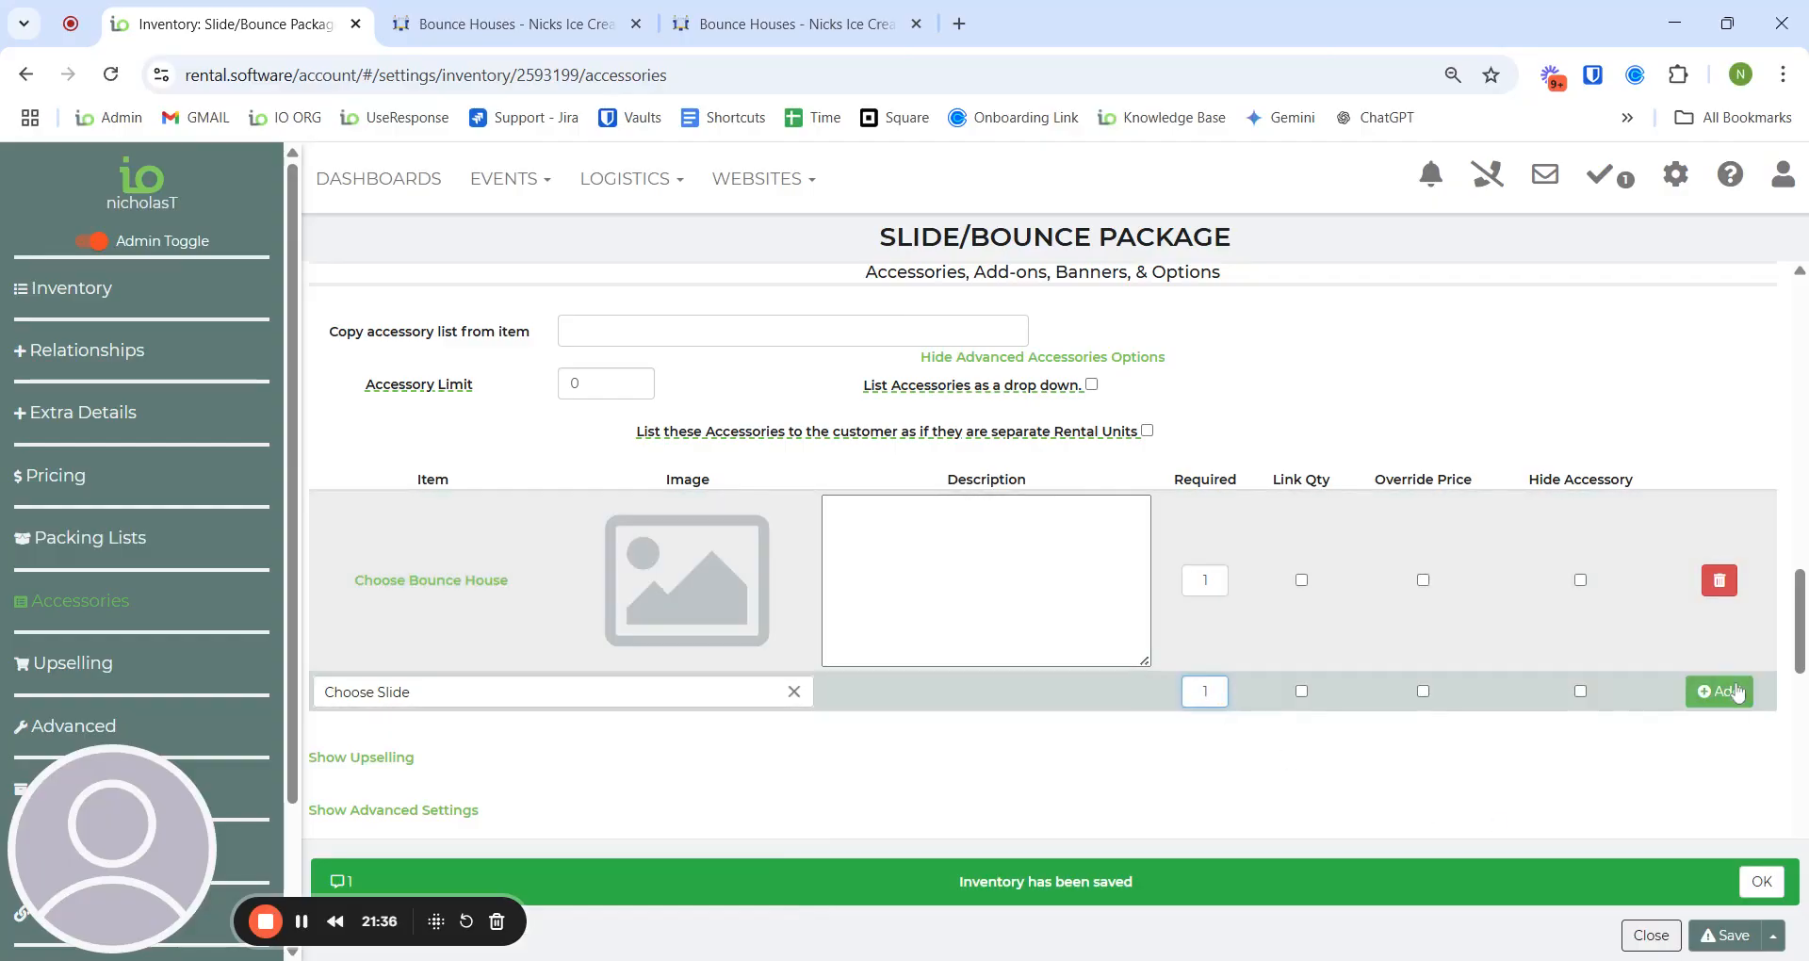
{"action": "left_click", "coordinate": [1727, 693]}
Step: Enable Override Price for the Choose Bounce House and Choose Slide accessories and save the package
{"action": "scroll", "coordinate": [1587, 716], "scroll_direction": "down", "scroll_amount": 3}
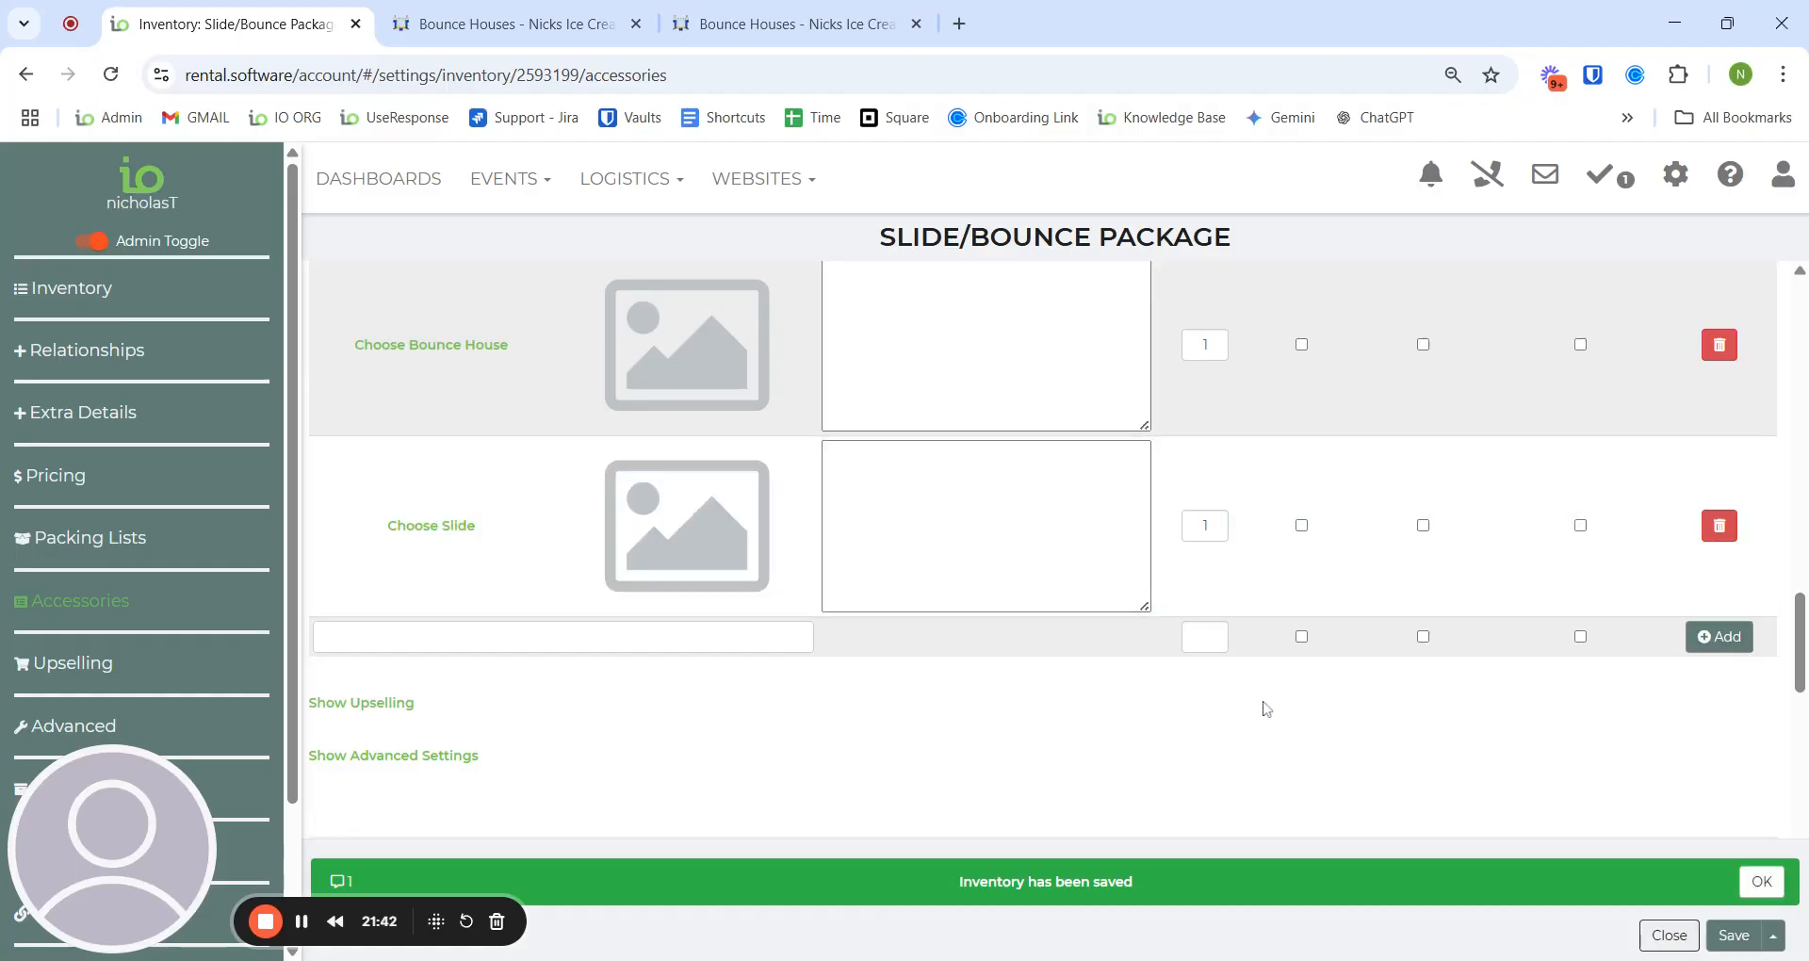
{"action": "scroll", "coordinate": [1267, 717], "scroll_direction": "up", "scroll_amount": 3}
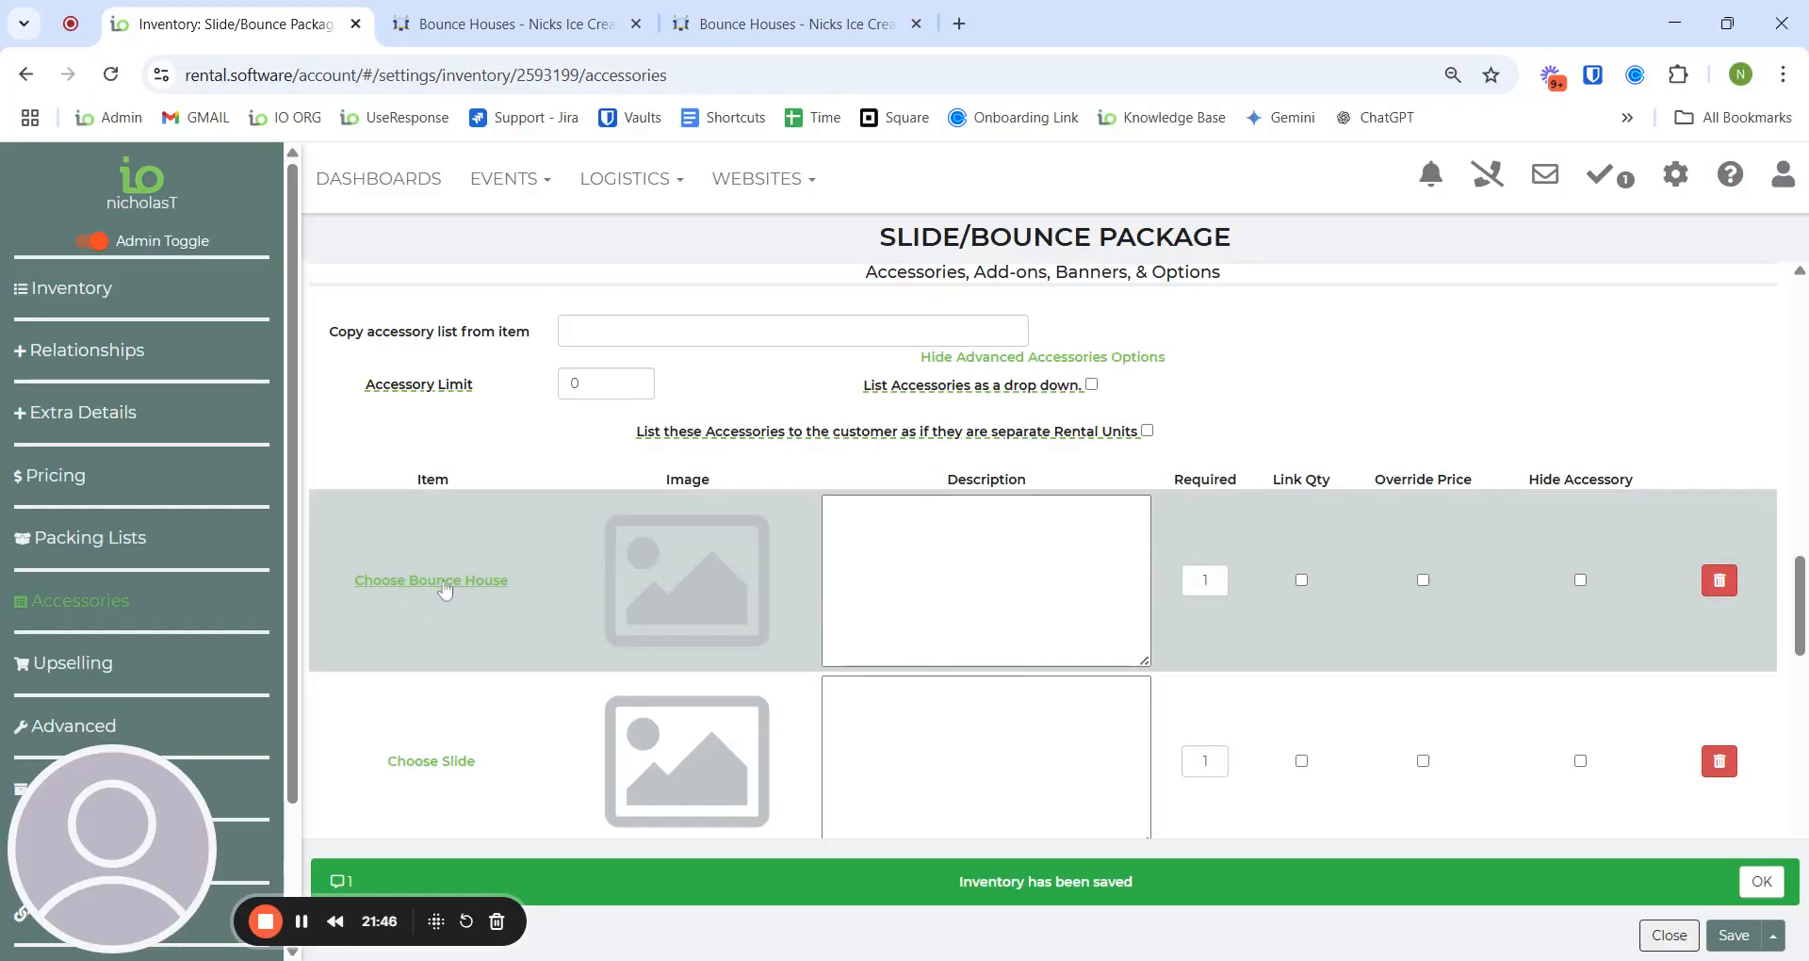
{"action": "scroll", "coordinate": [419, 683], "scroll_direction": "down", "scroll_amount": 1}
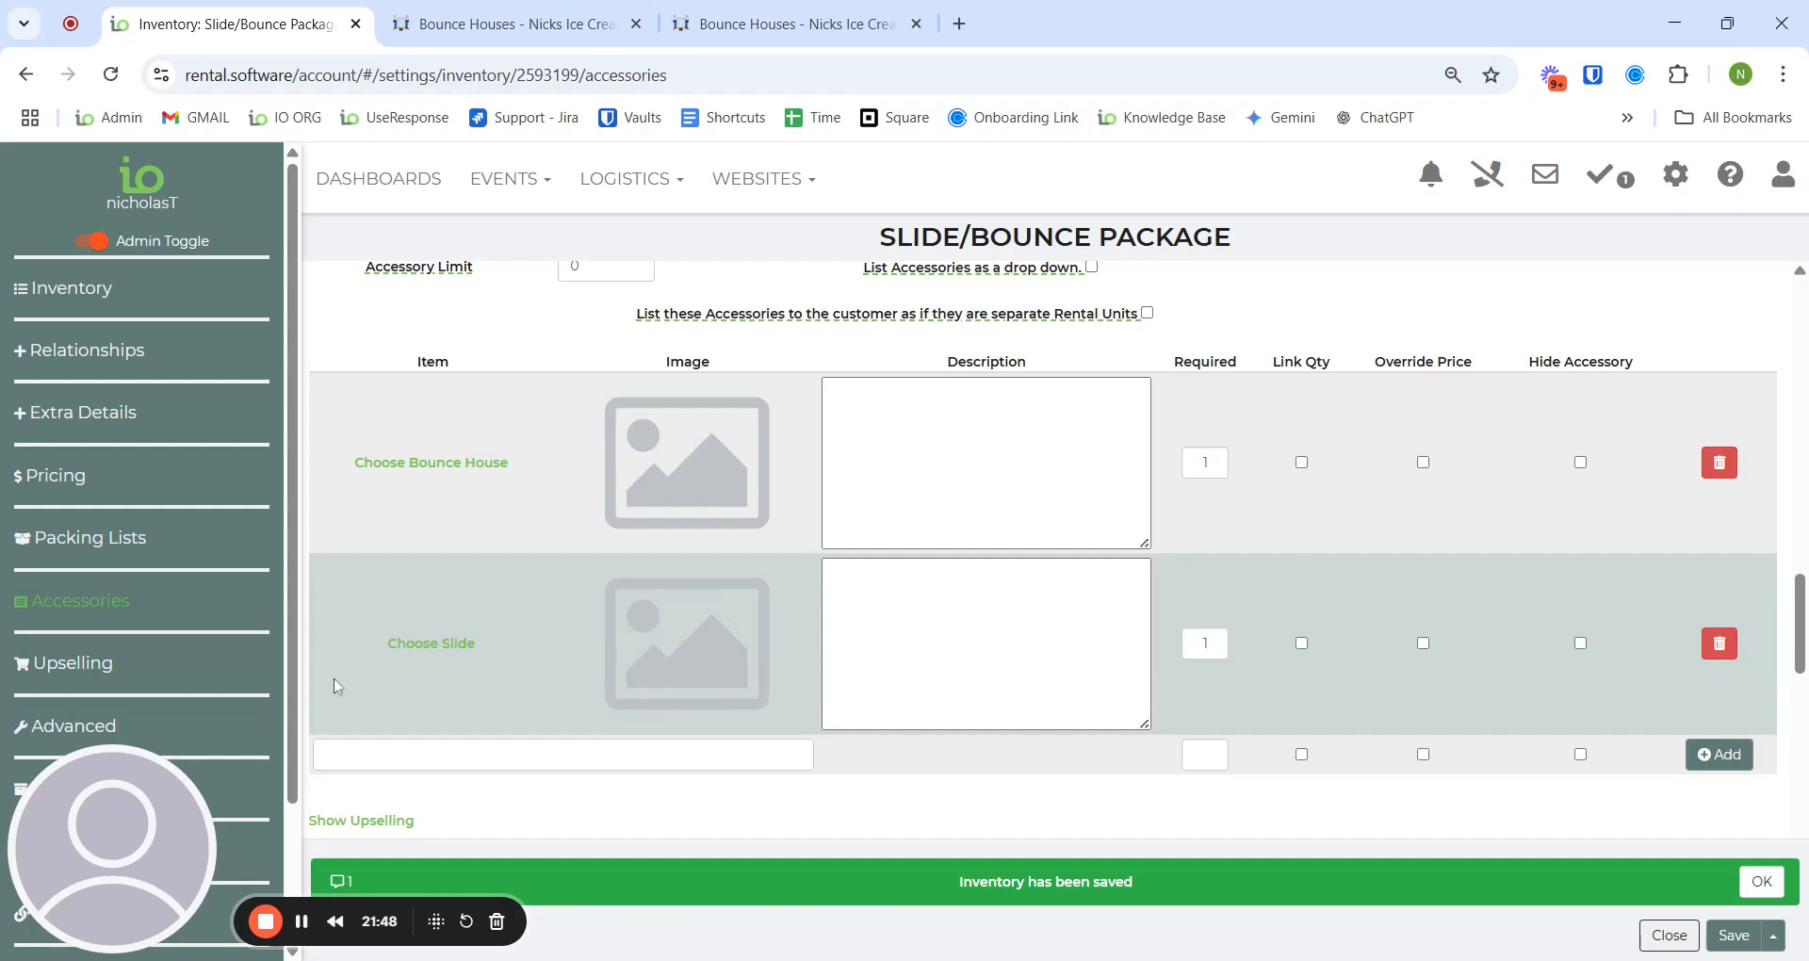
{"action": "scroll", "coordinate": [432, 646], "scroll_direction": "up", "scroll_amount": 1}
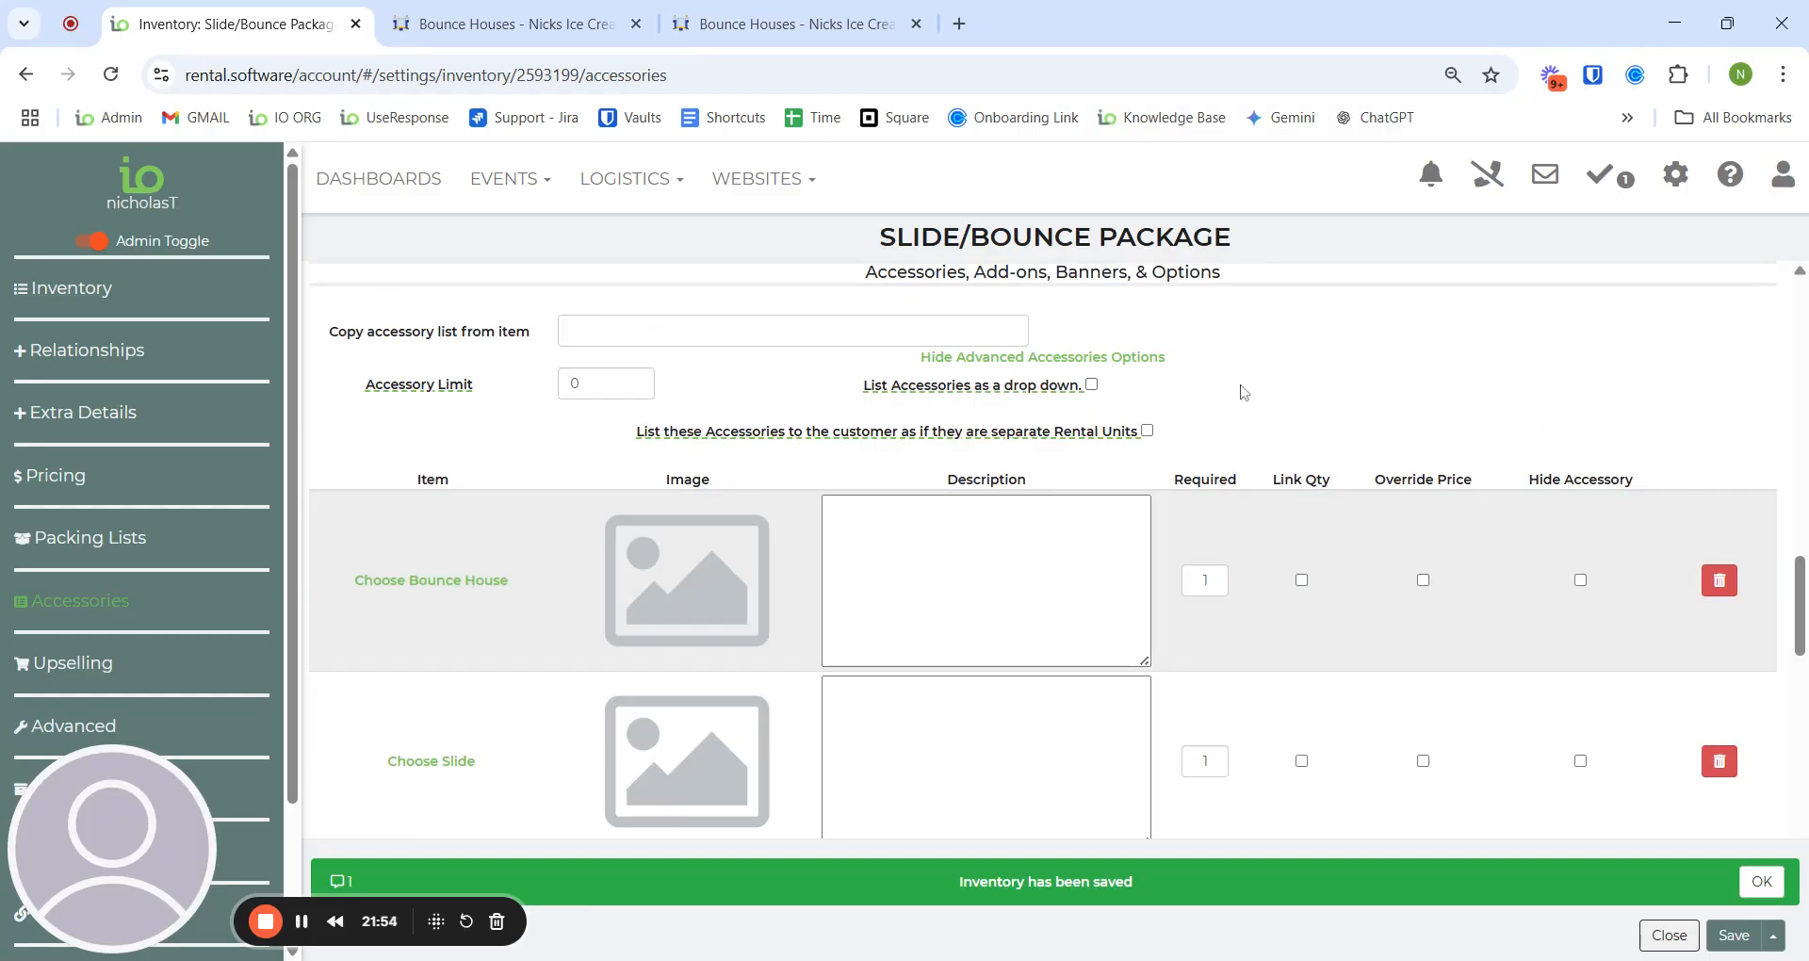
{"action": "mouse_move", "coordinate": [1112, 435]}
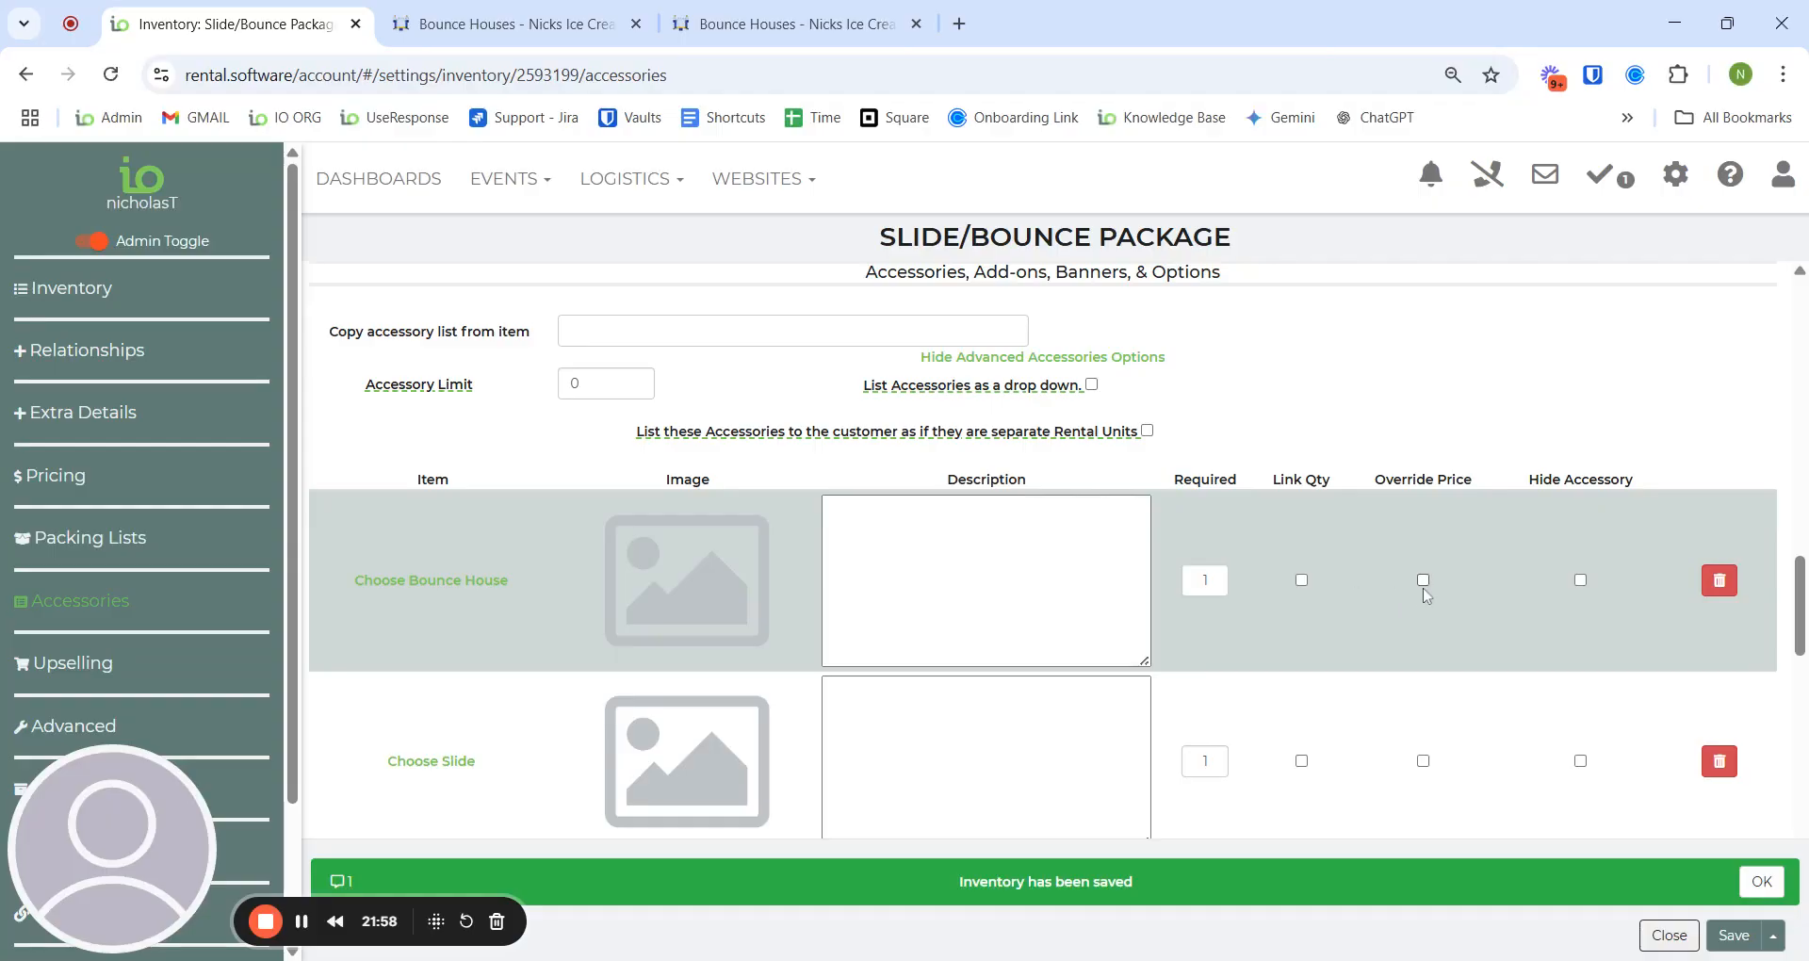
{"action": "left_click", "coordinate": [1424, 582]}
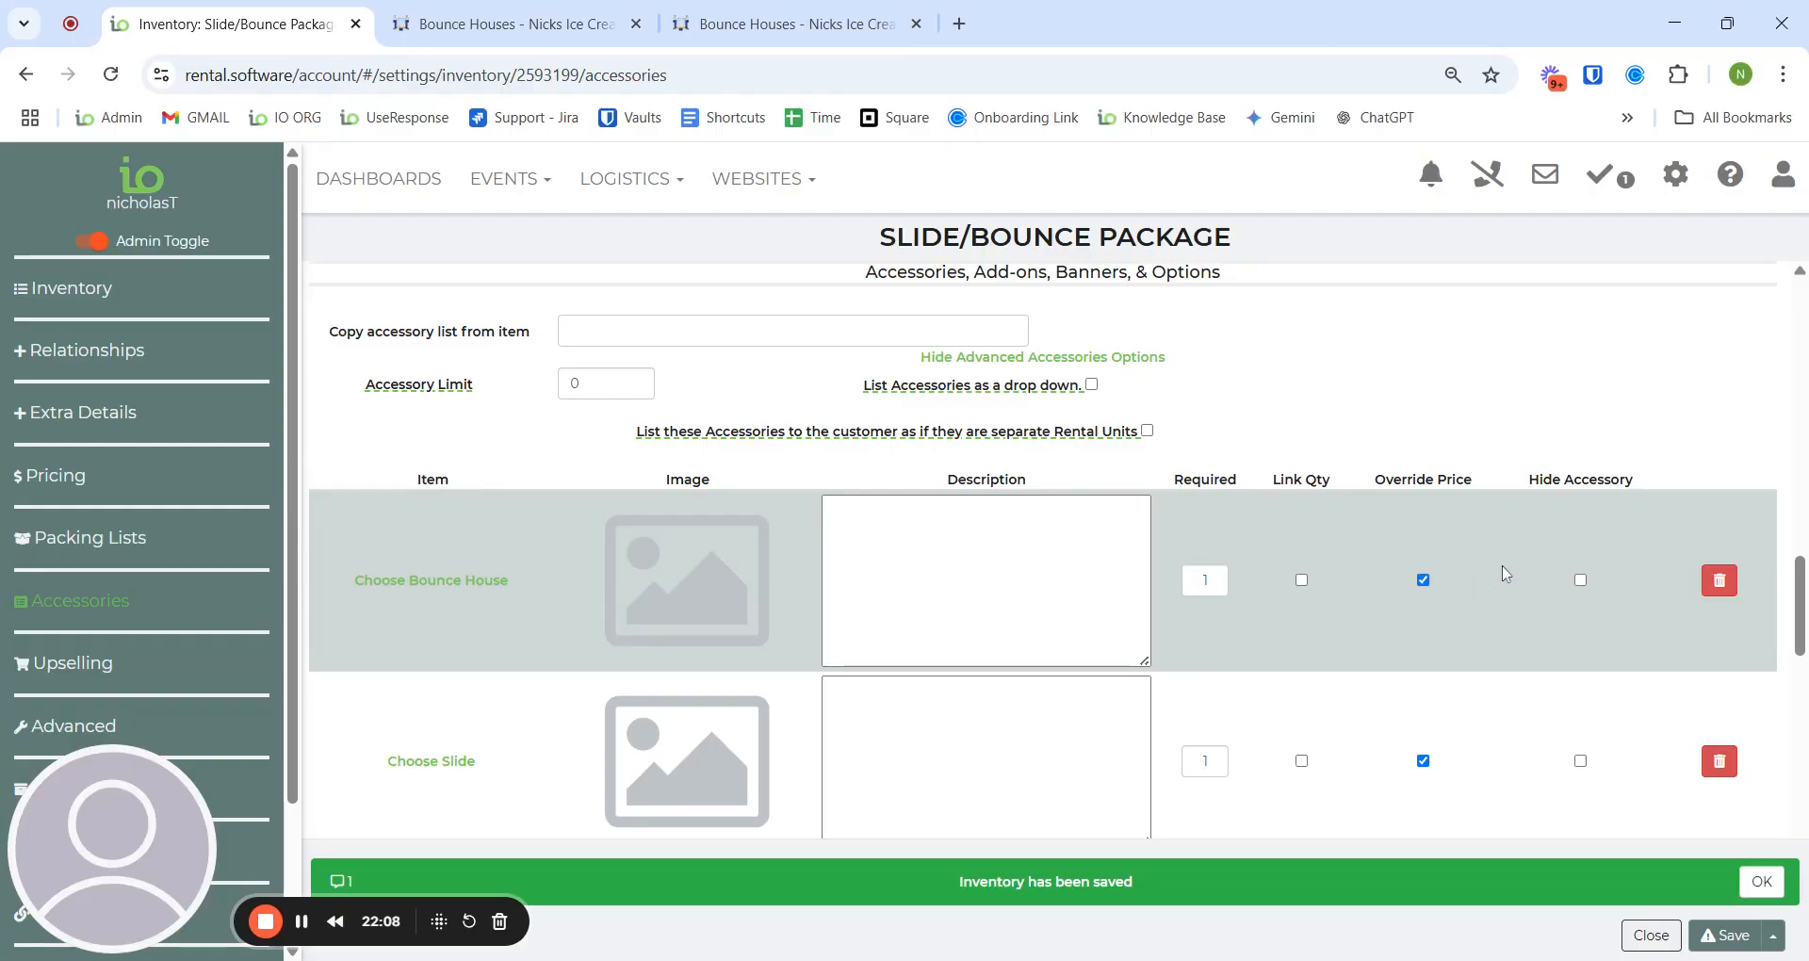
{"action": "scroll", "coordinate": [1472, 545], "scroll_direction": "down", "scroll_amount": 1}
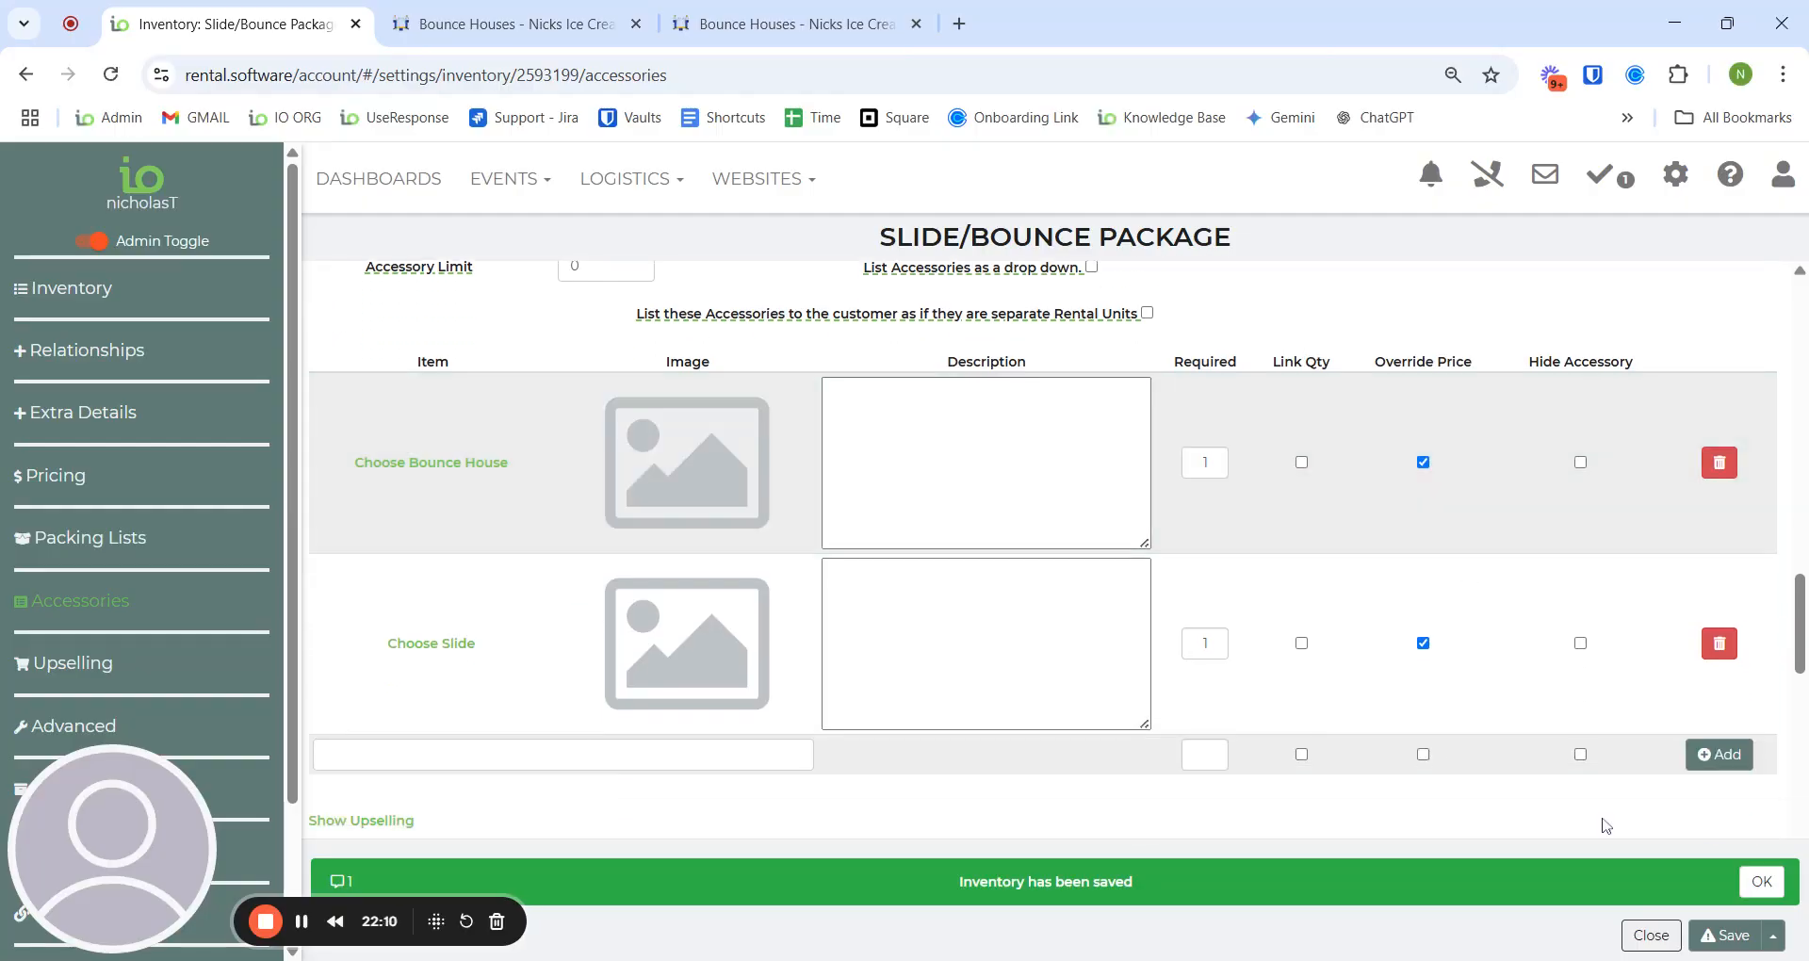
{"action": "left_click", "coordinate": [1720, 944]}
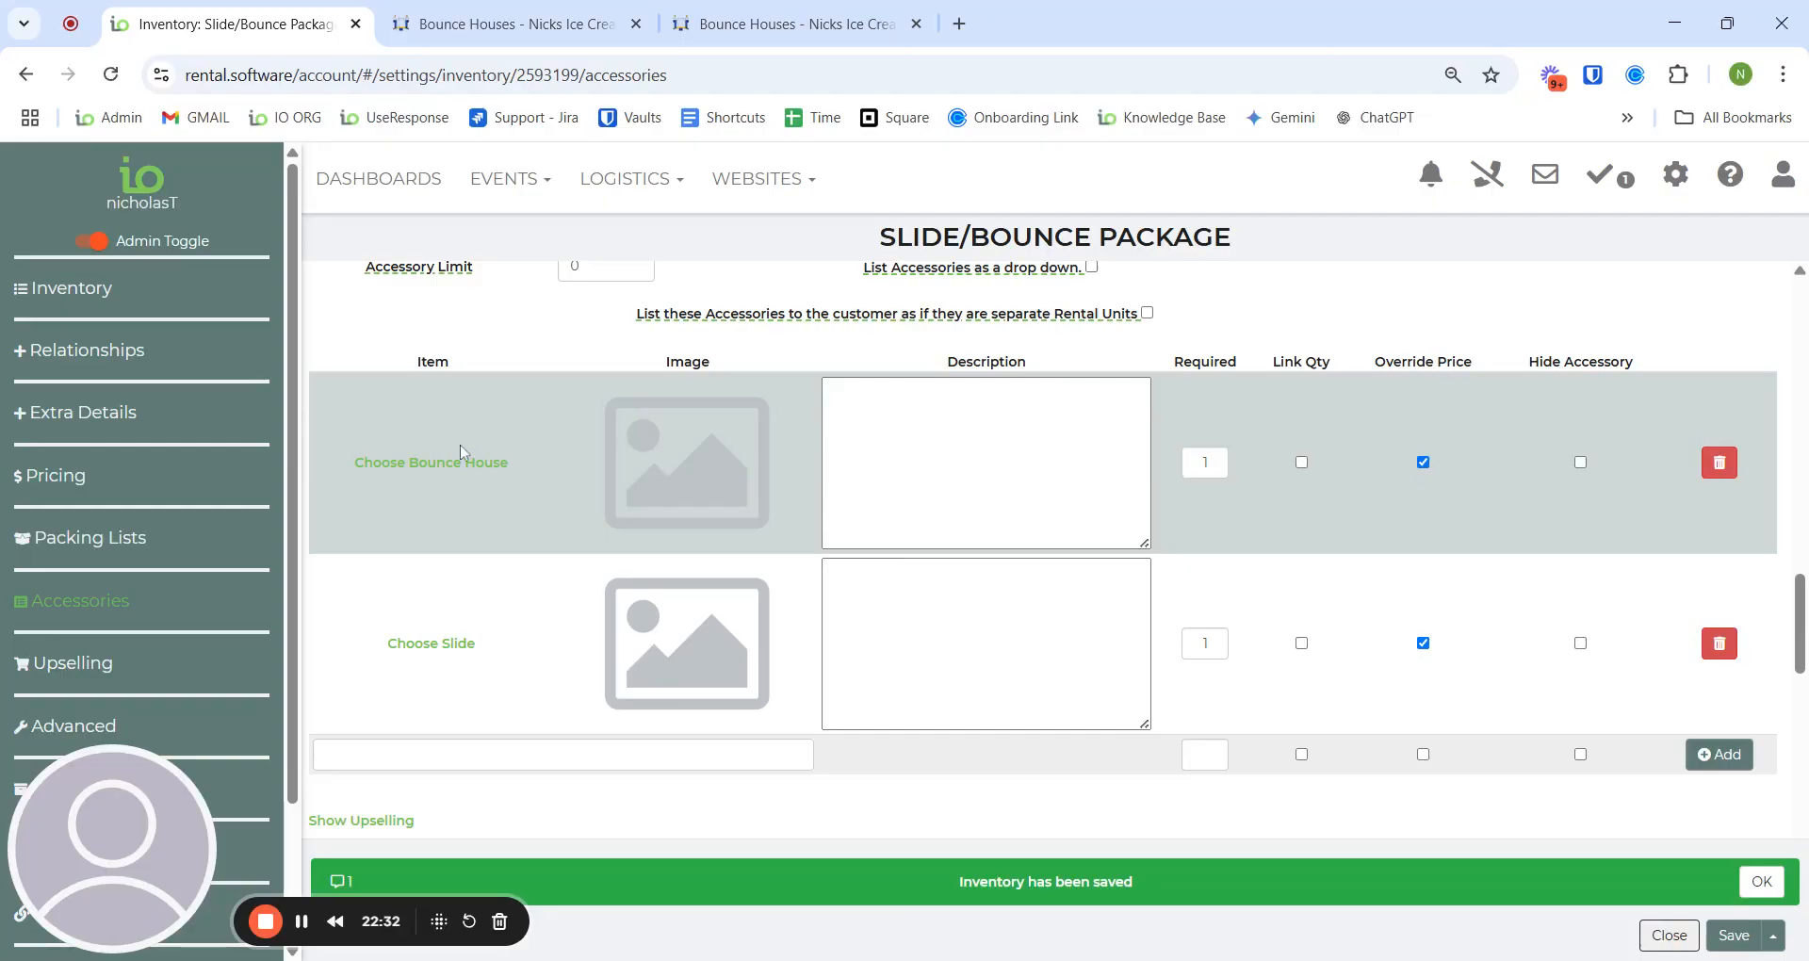
Step: Examine the accessory limit, drop-down option and bounce house choices of the Choose Bounce House item, and return to the package's accessories
{"action": "left_click", "coordinate": [432, 465]}
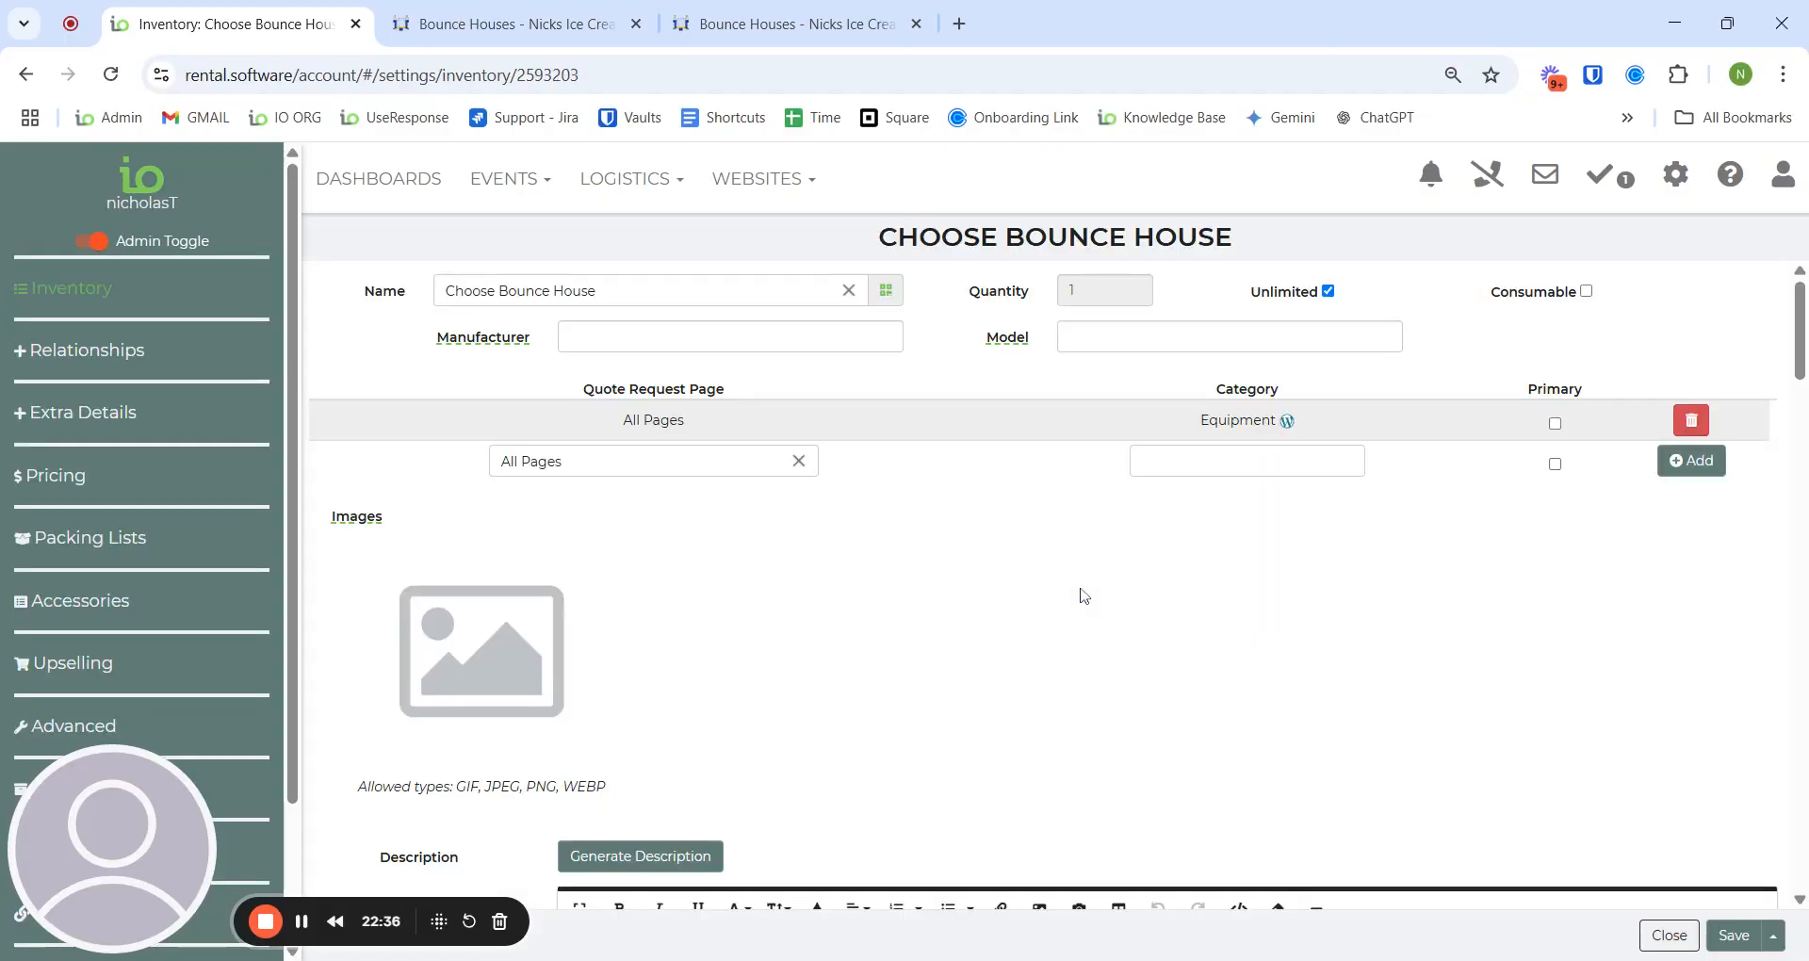
{"action": "left_click", "coordinate": [113, 601]}
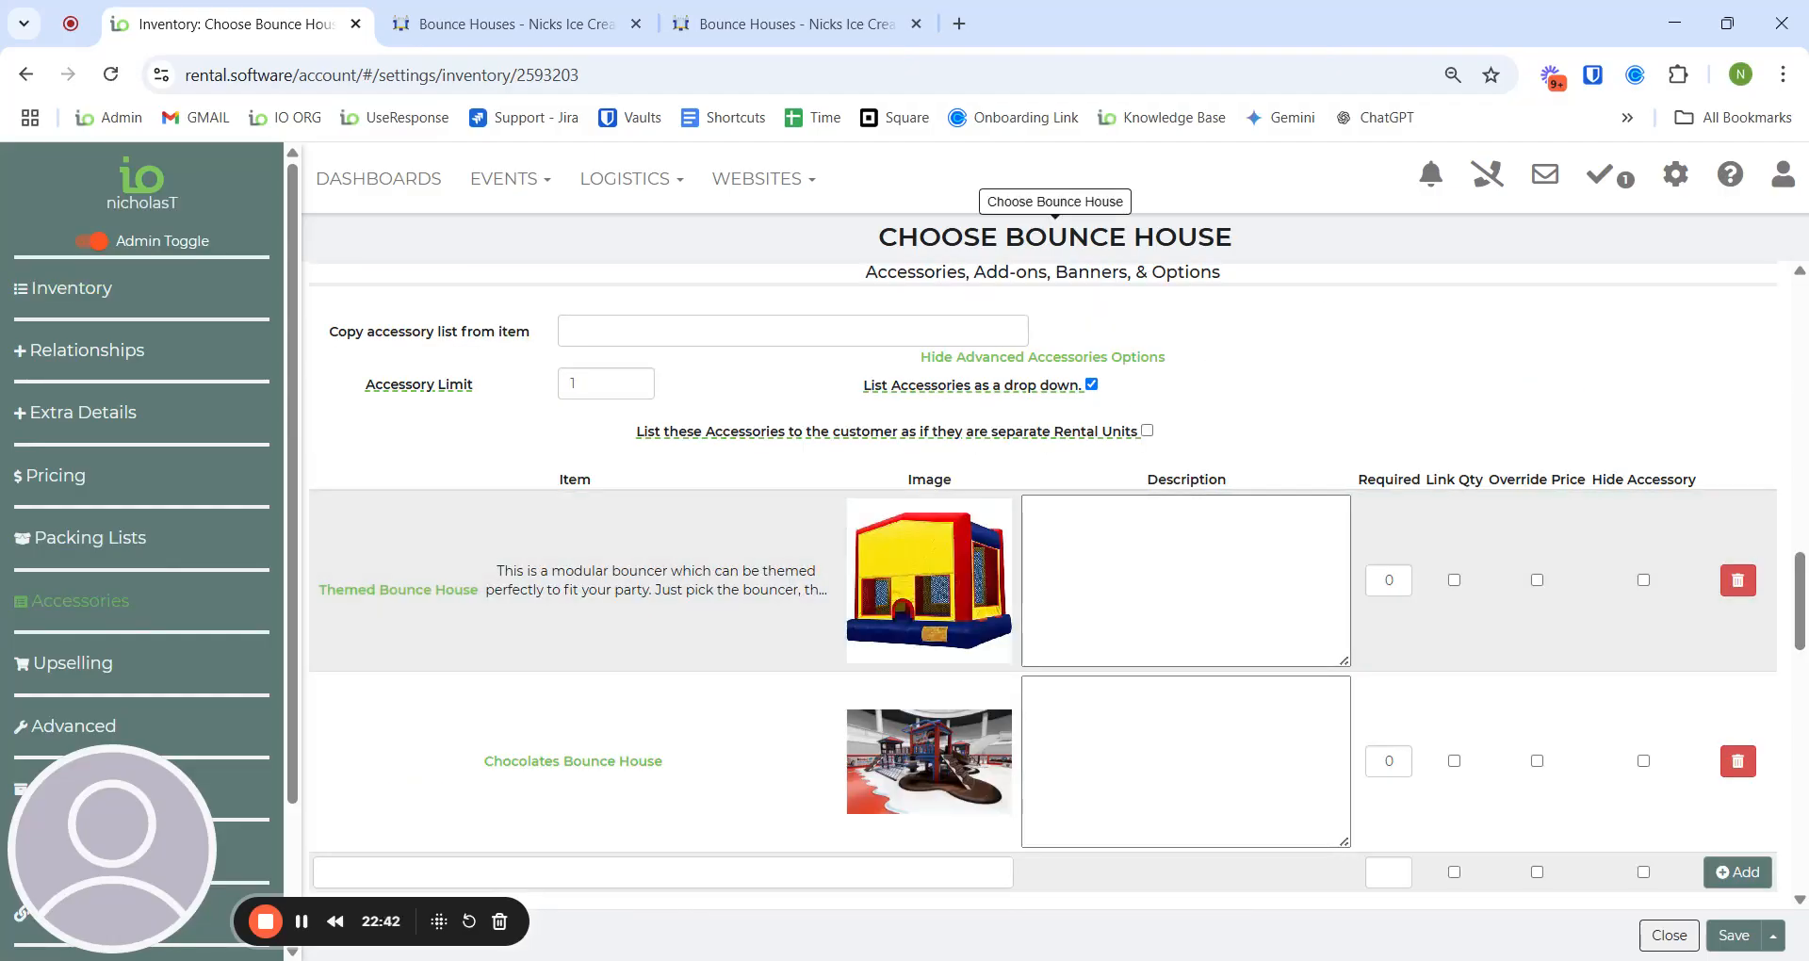
{"action": "scroll", "coordinate": [848, 292], "scroll_direction": "down", "scroll_amount": 1}
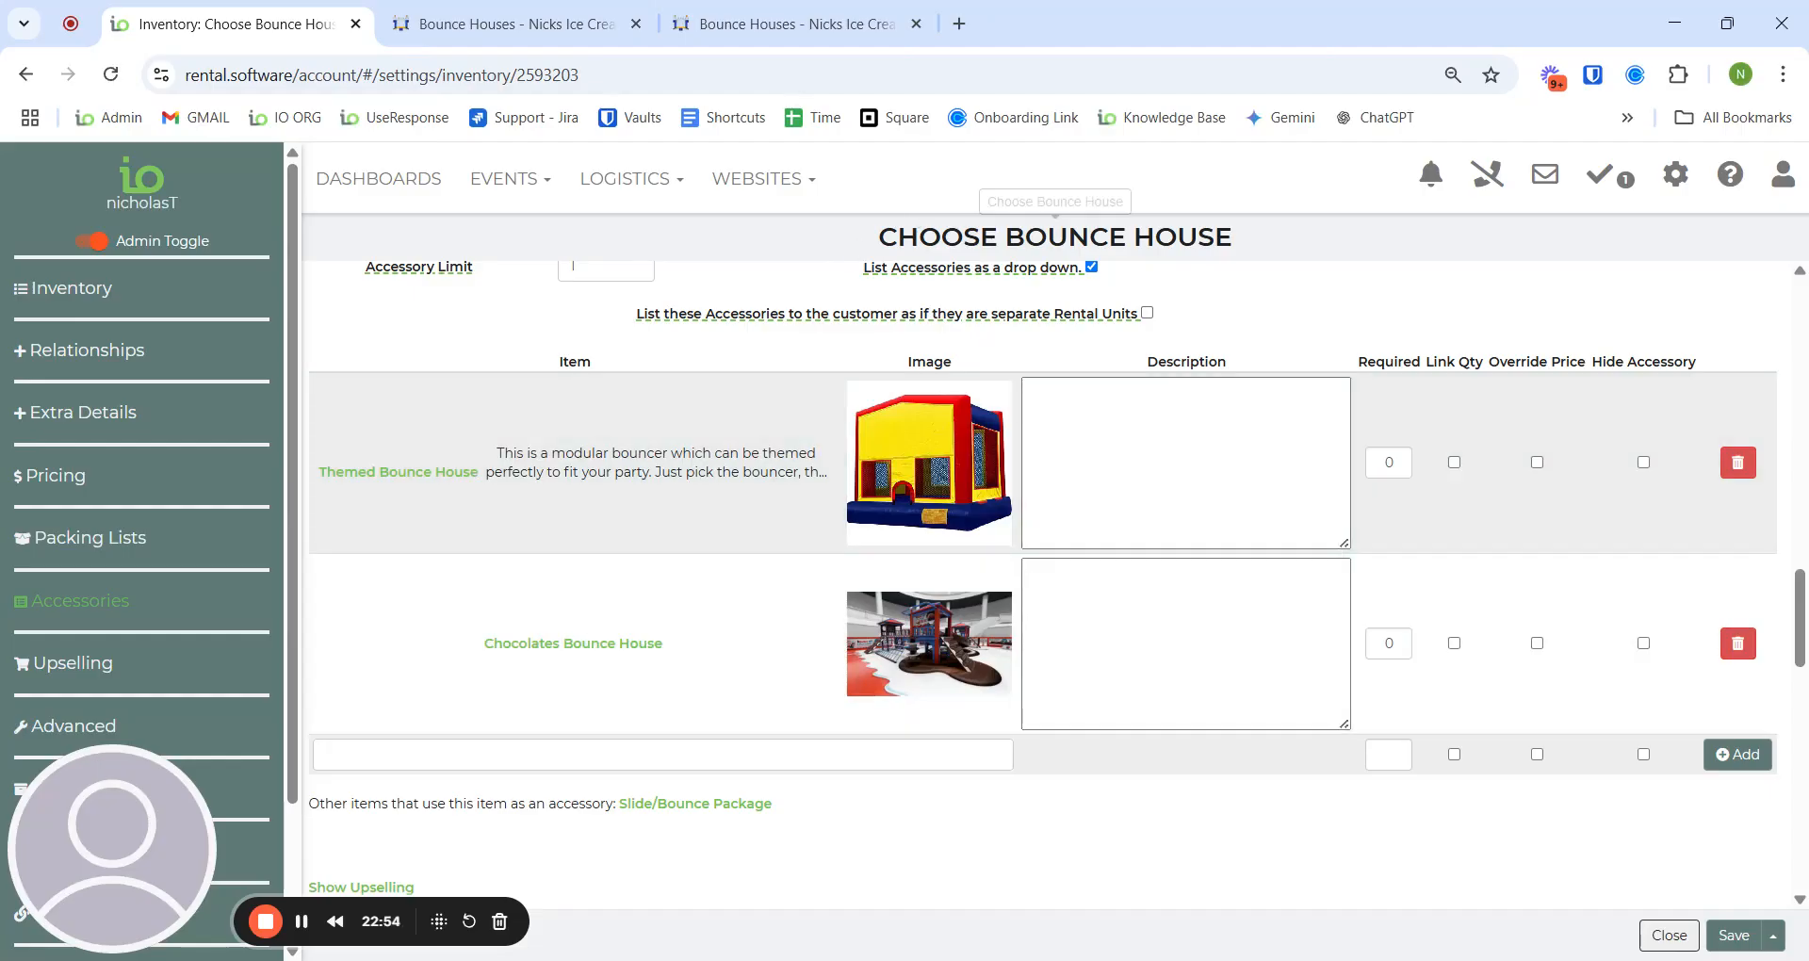
{"action": "scroll", "coordinate": [900, 394], "scroll_direction": "up", "scroll_amount": 1}
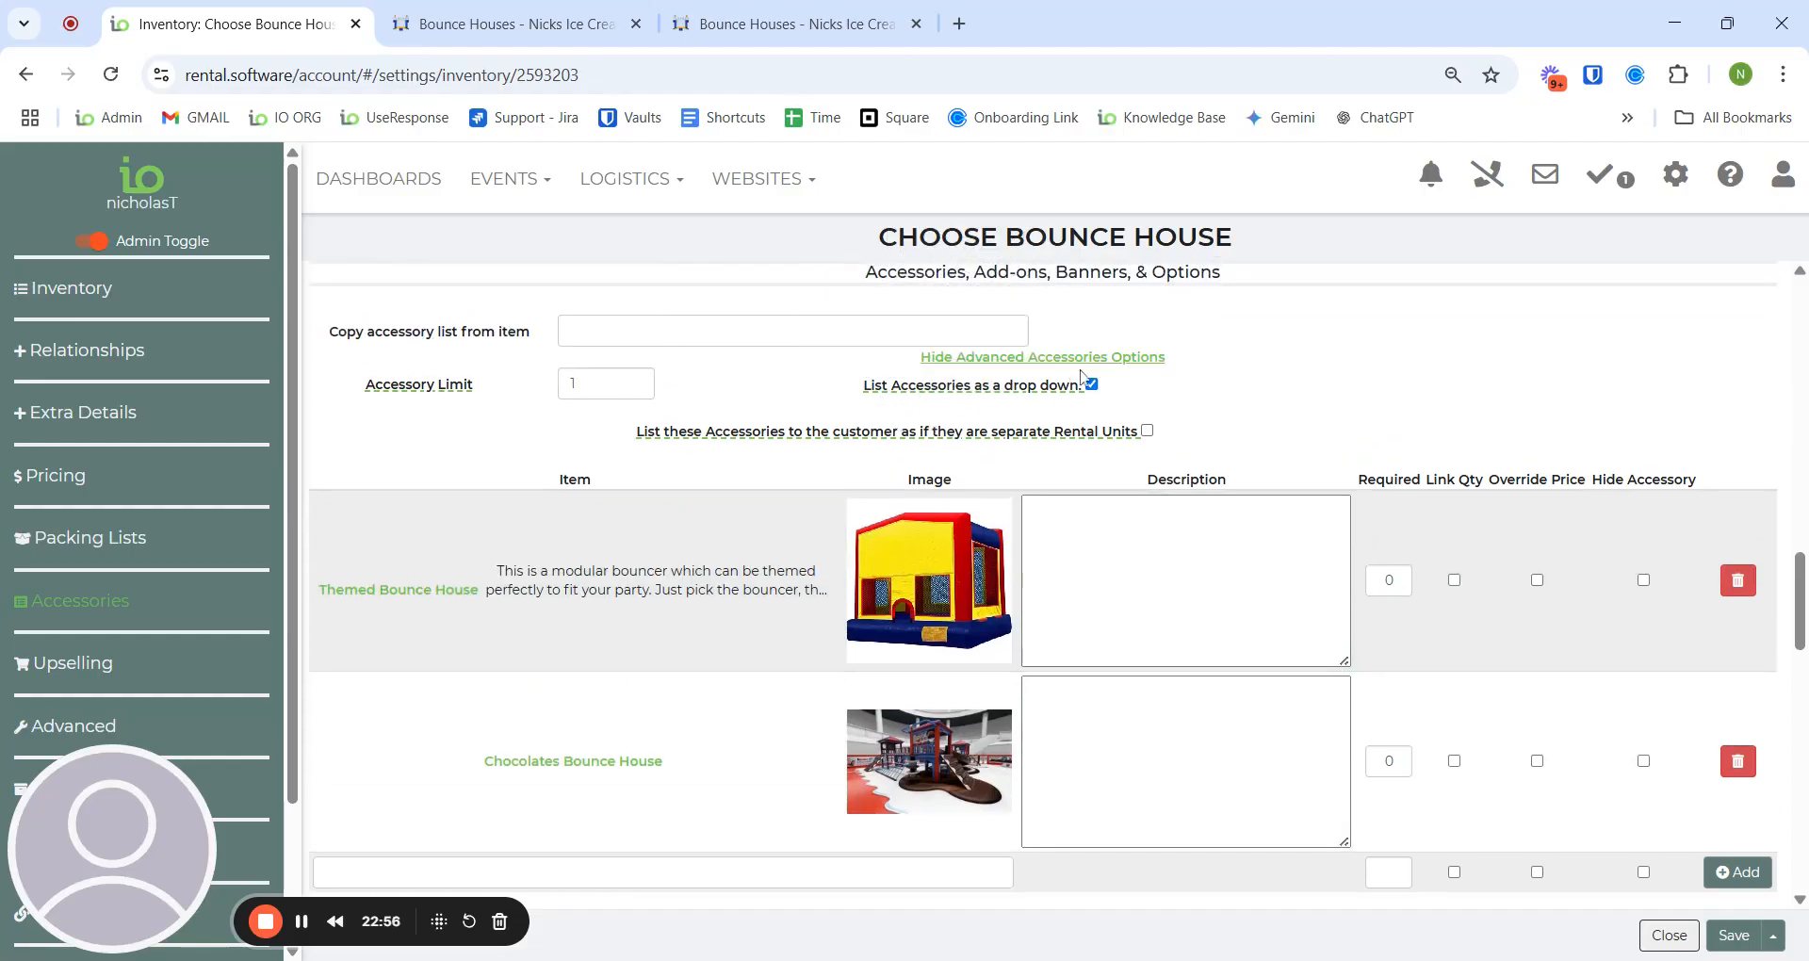
{"action": "mouse_move", "coordinate": [1103, 400]}
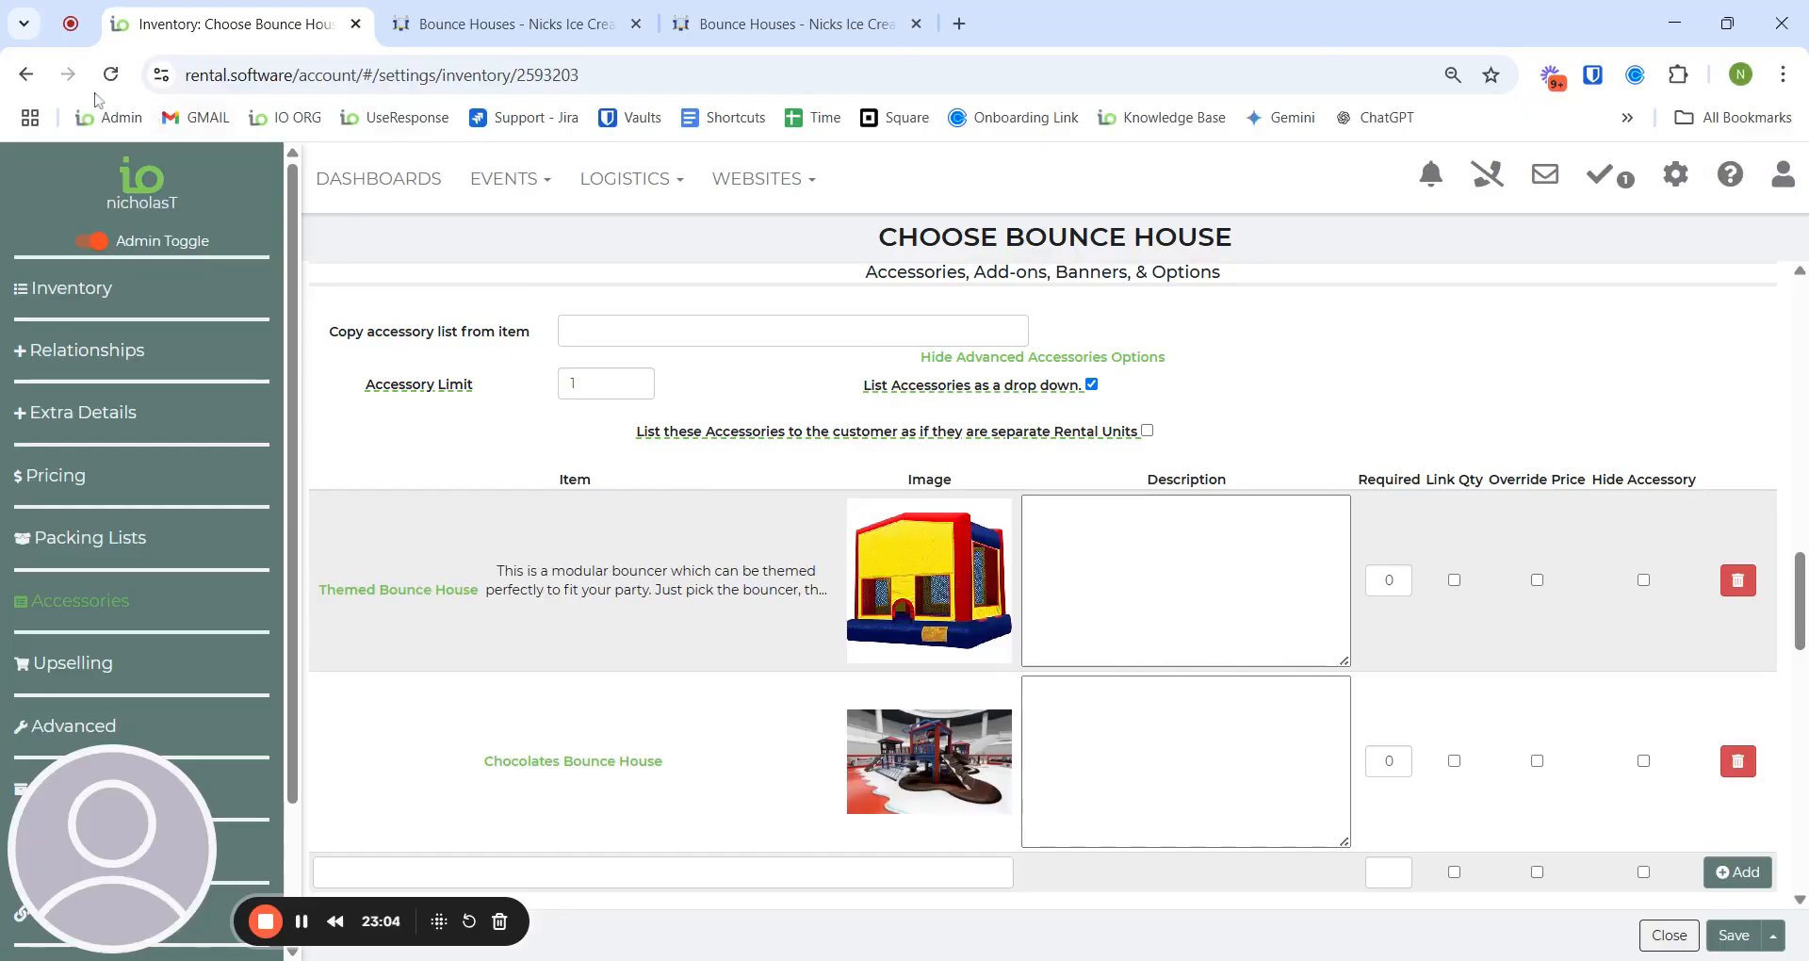
{"action": "left_click", "coordinate": [26, 74]}
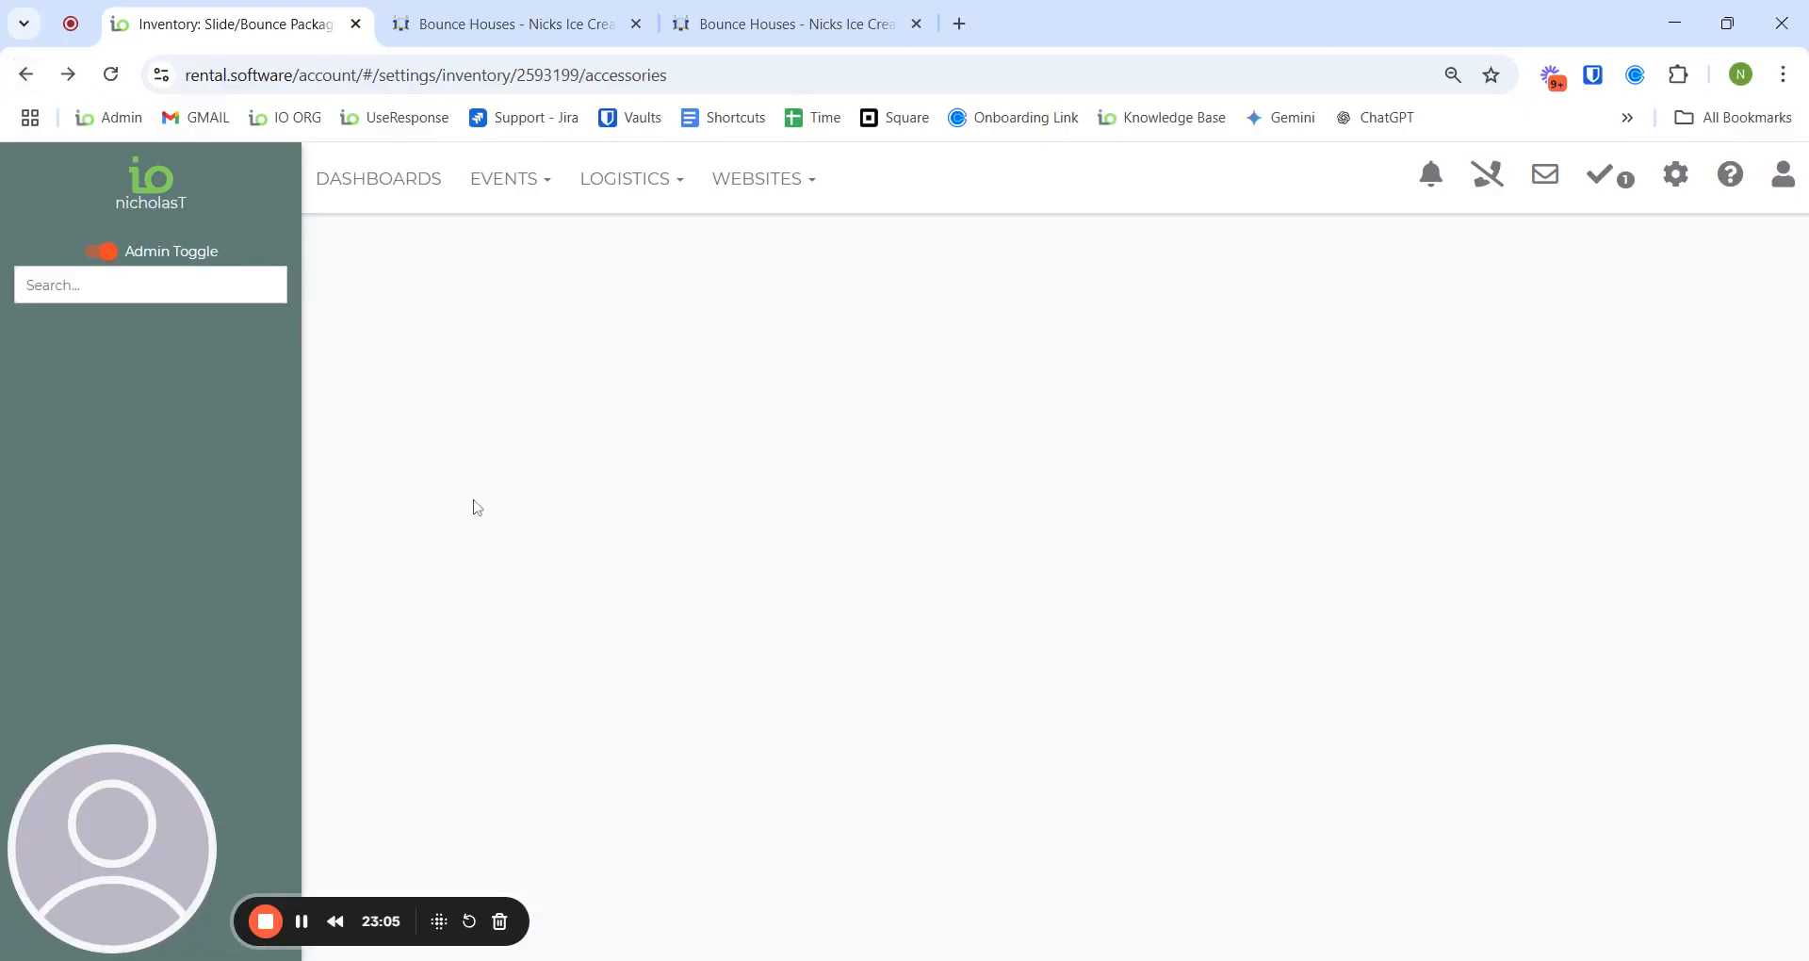
{"action": "left_click", "coordinate": [118, 592]}
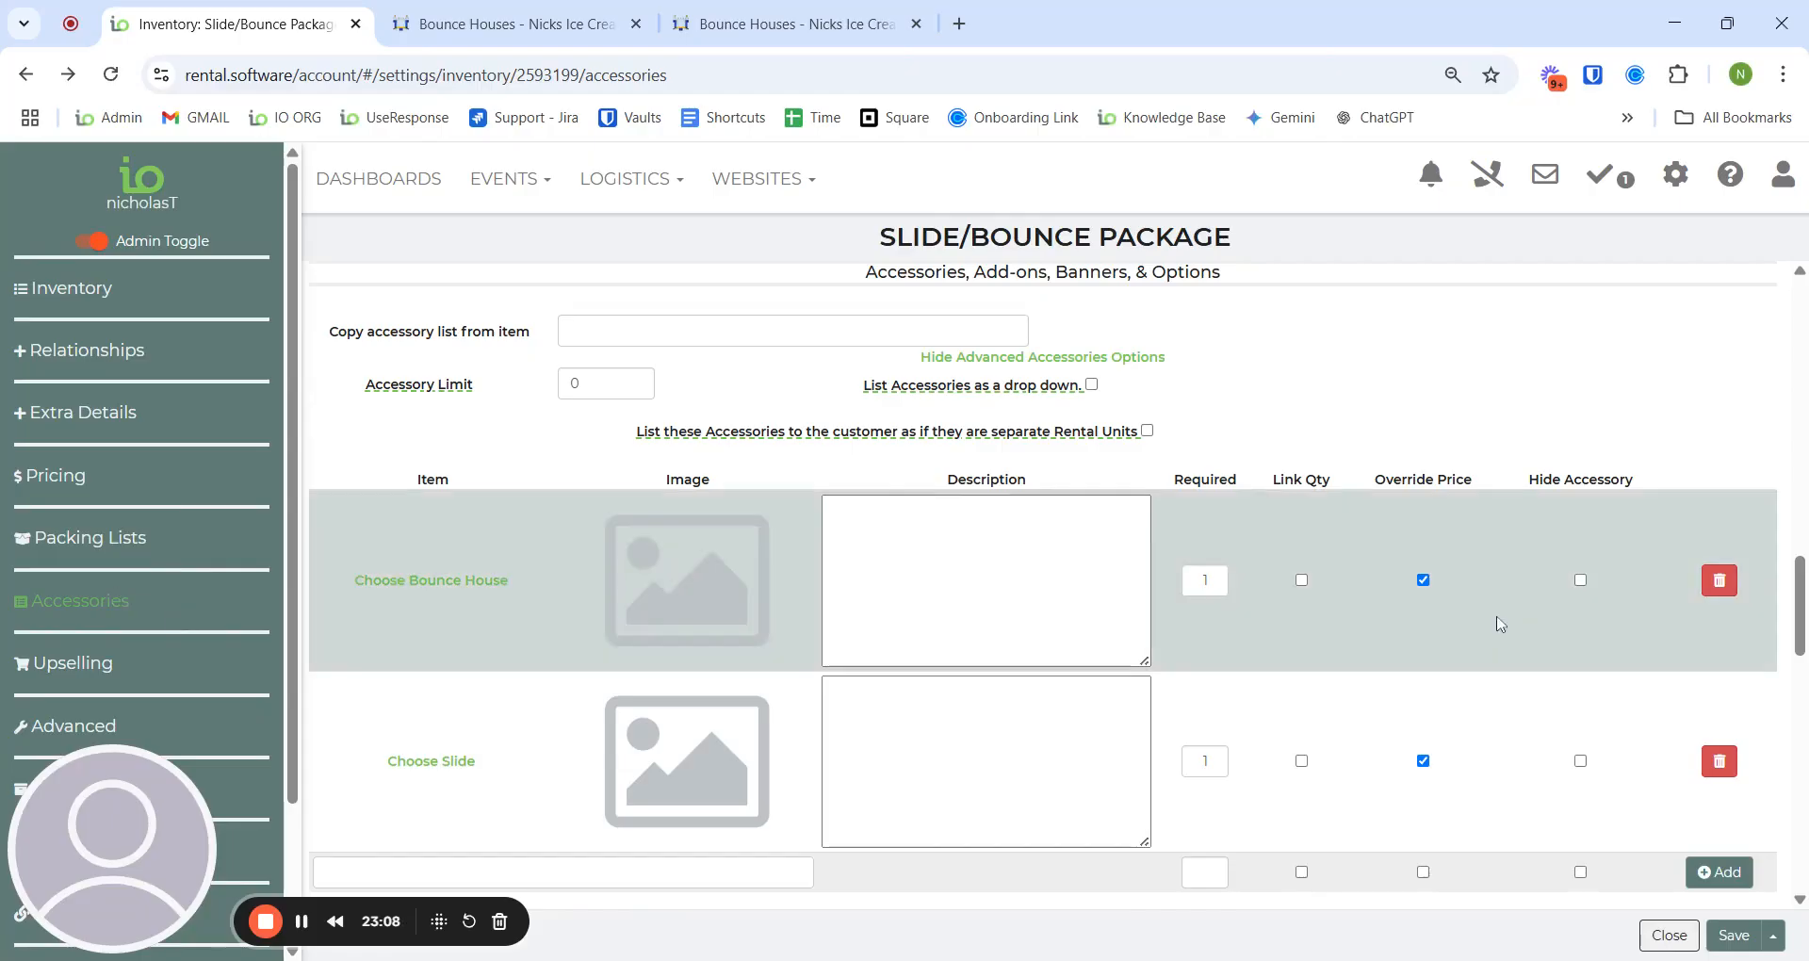
{"action": "scroll", "coordinate": [1207, 552], "scroll_direction": "down", "scroll_amount": 1}
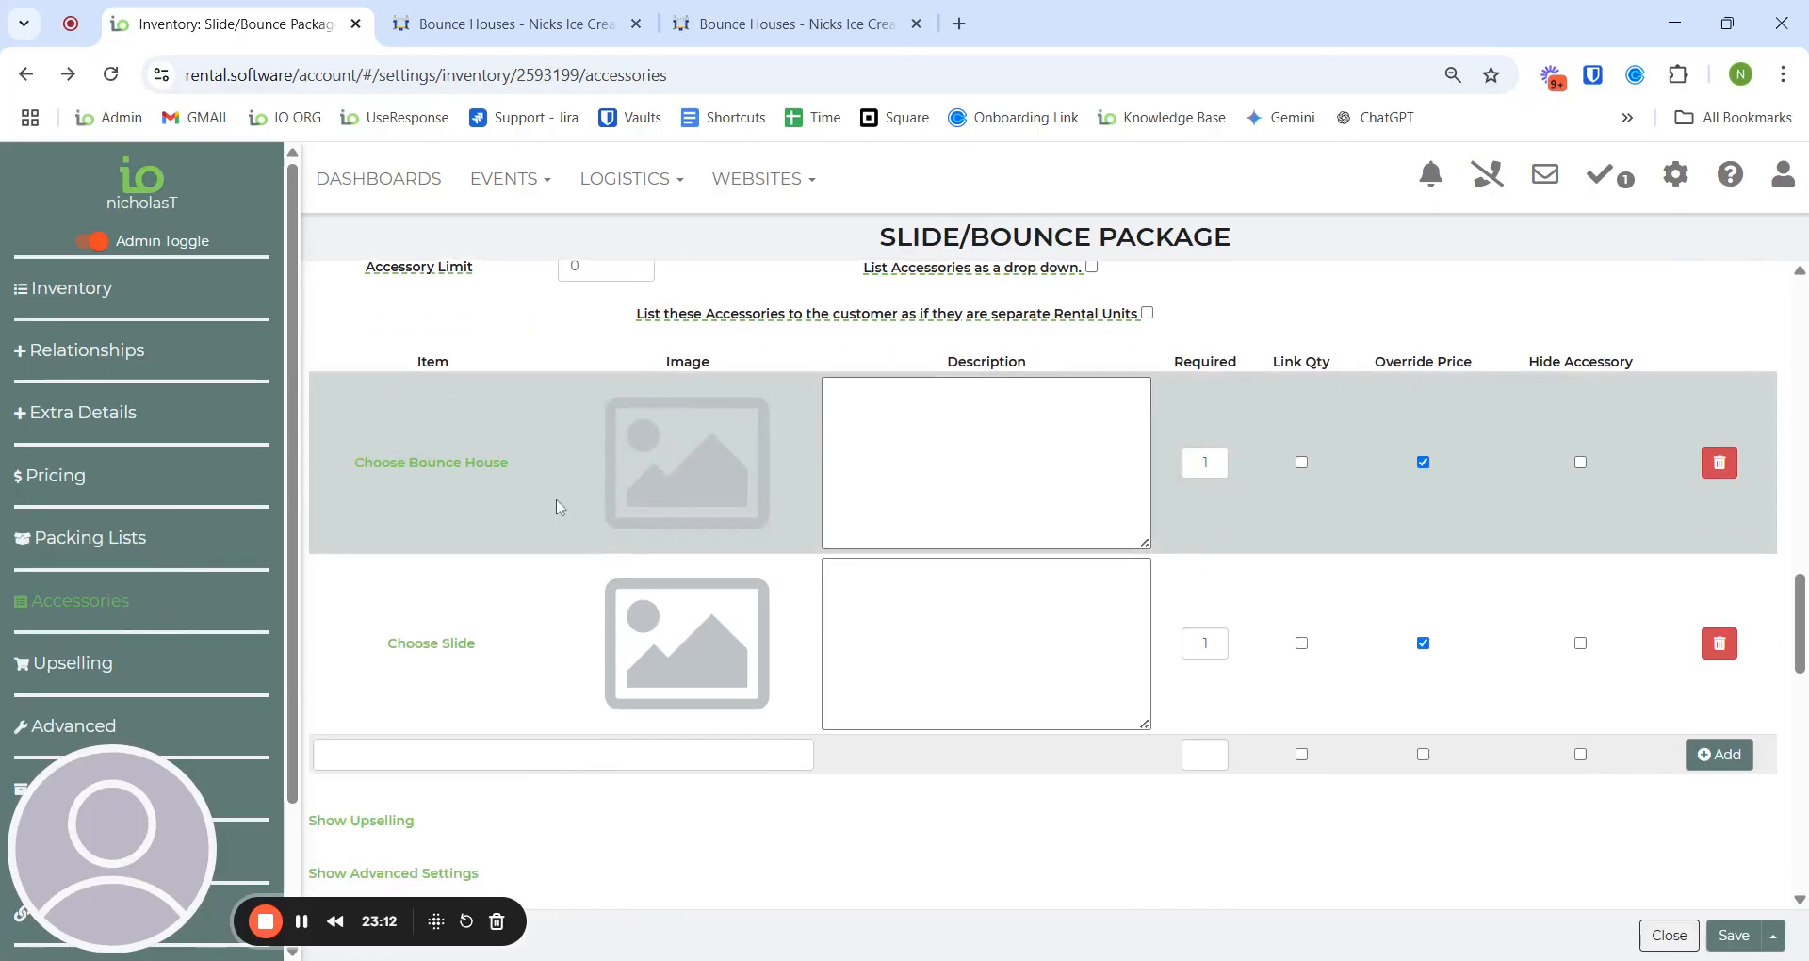
Step: Enable Override Price for the Themed and Chocolates Bounce House accessories of the Choose Bounce House item and save it
{"action": "left_click", "coordinate": [400, 465]}
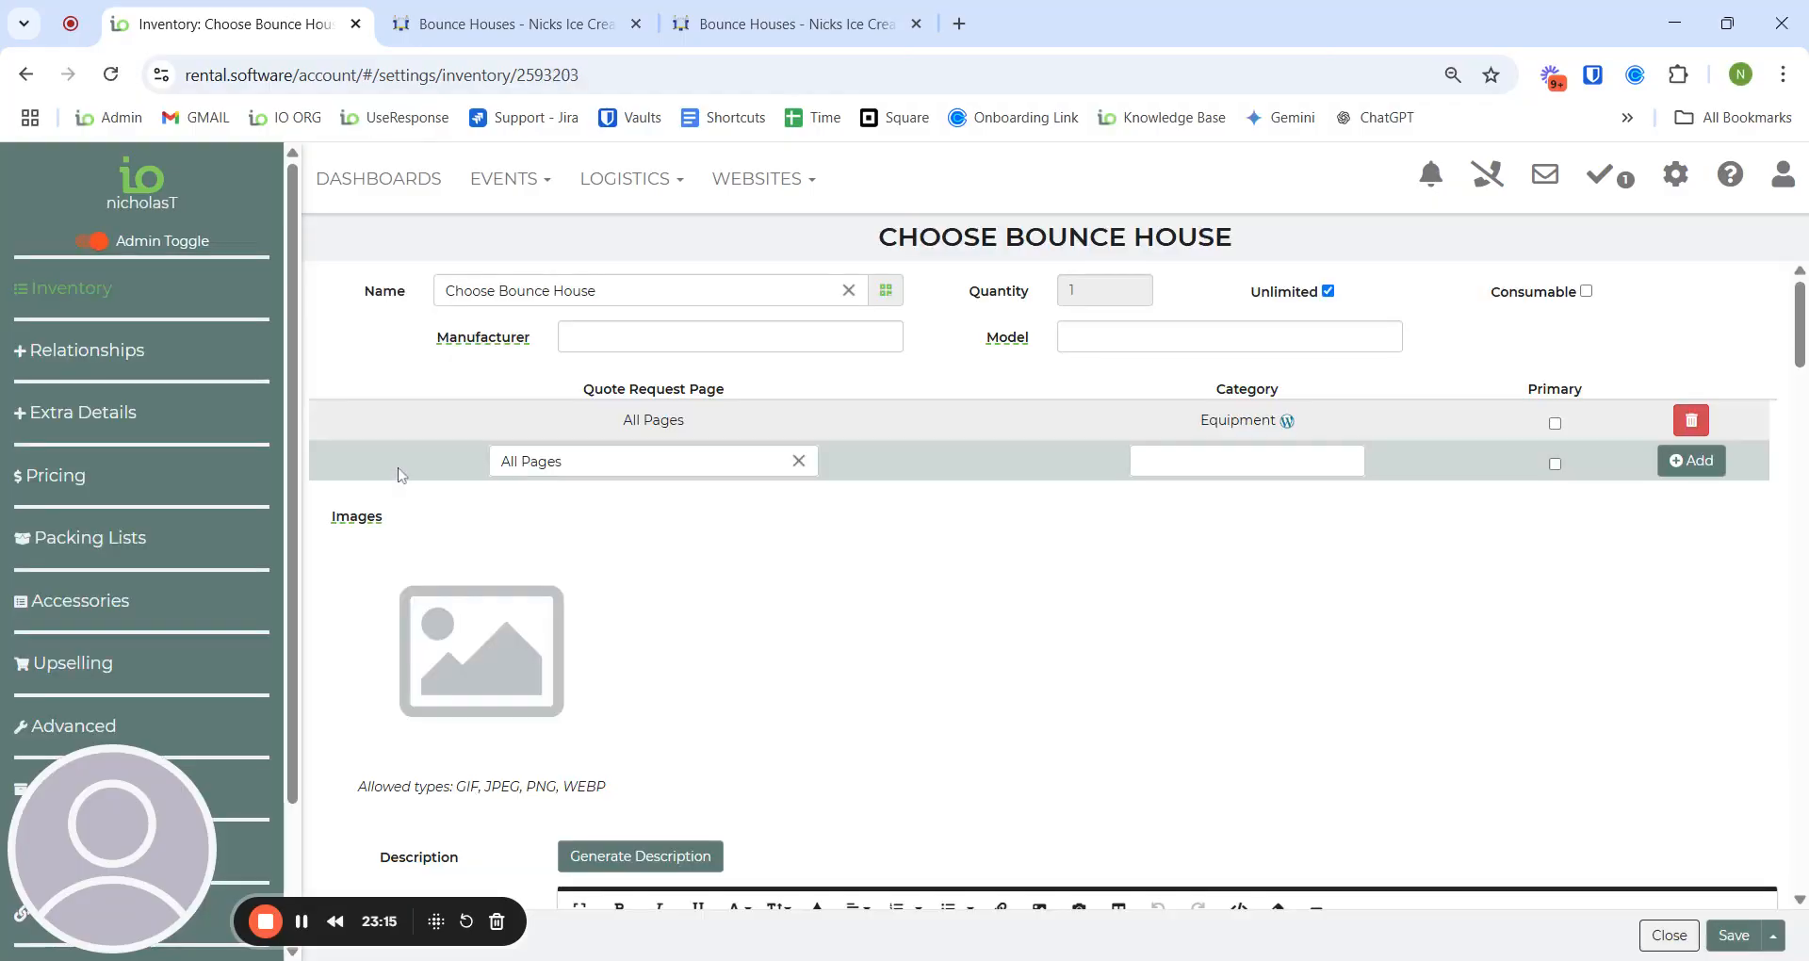
{"action": "left_click", "coordinate": [111, 603]}
{"action": "scroll", "coordinate": [430, 257], "scroll_direction": "down", "scroll_amount": 1}
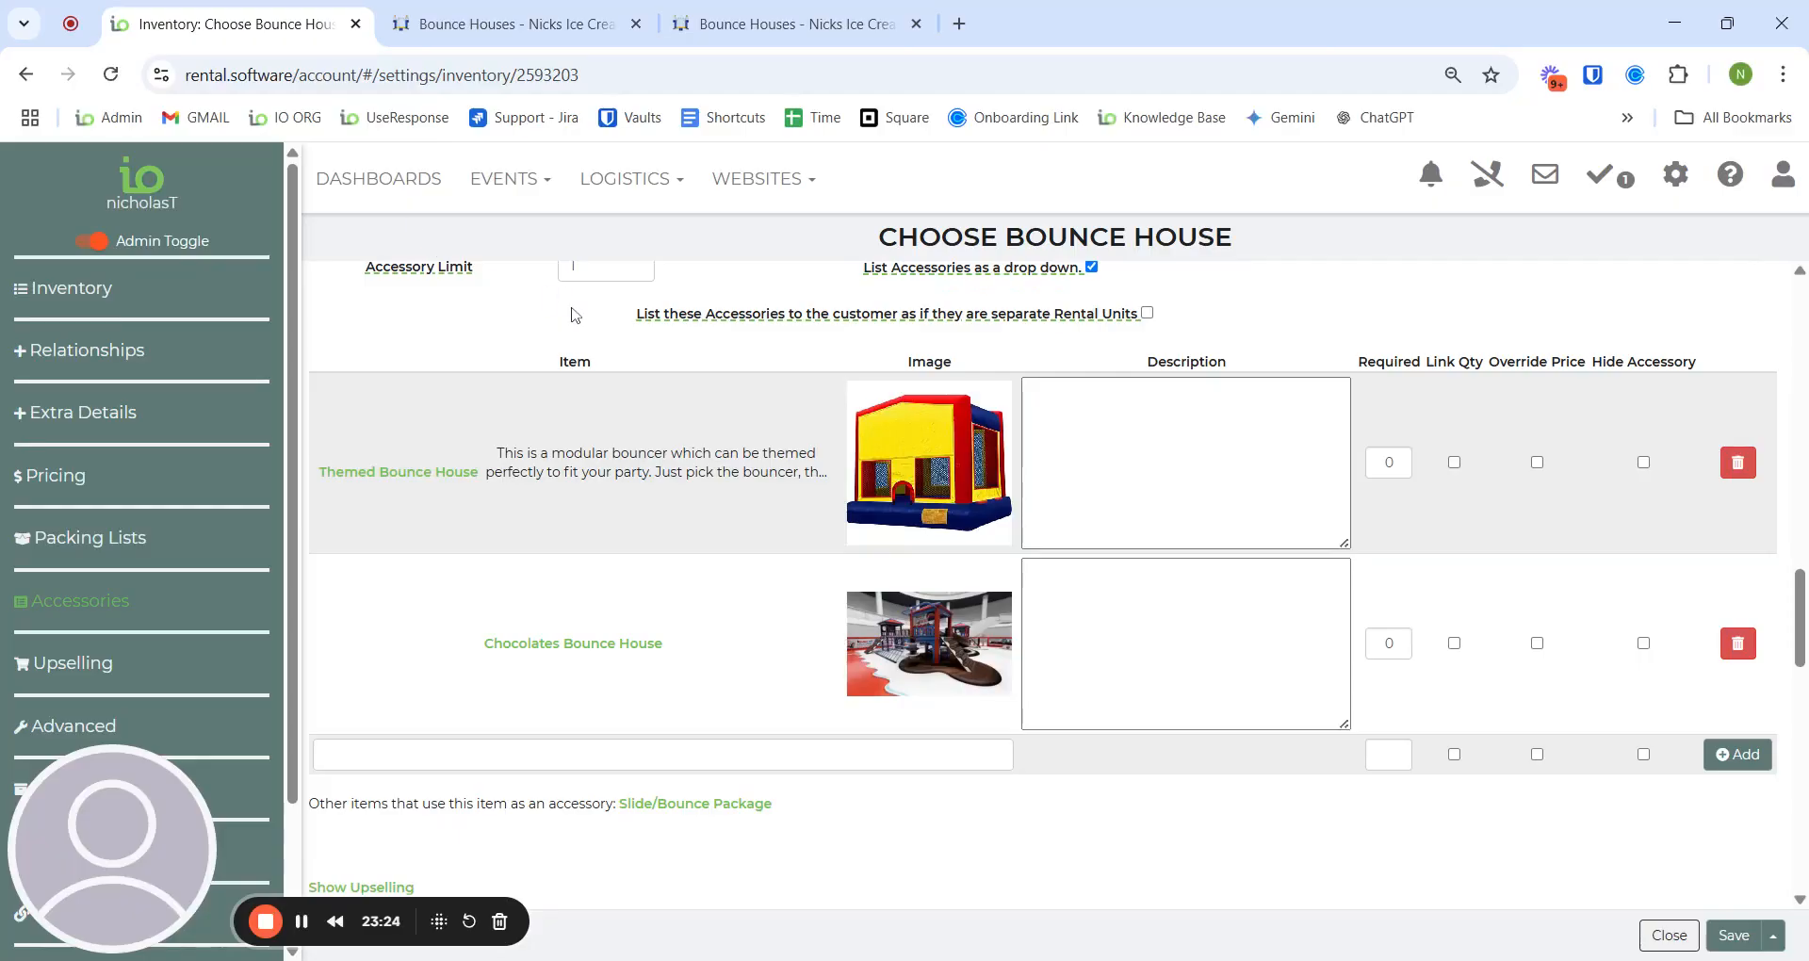
{"action": "scroll", "coordinate": [568, 309], "scroll_direction": "up", "scroll_amount": 1}
{"action": "left_click", "coordinate": [1537, 579]}
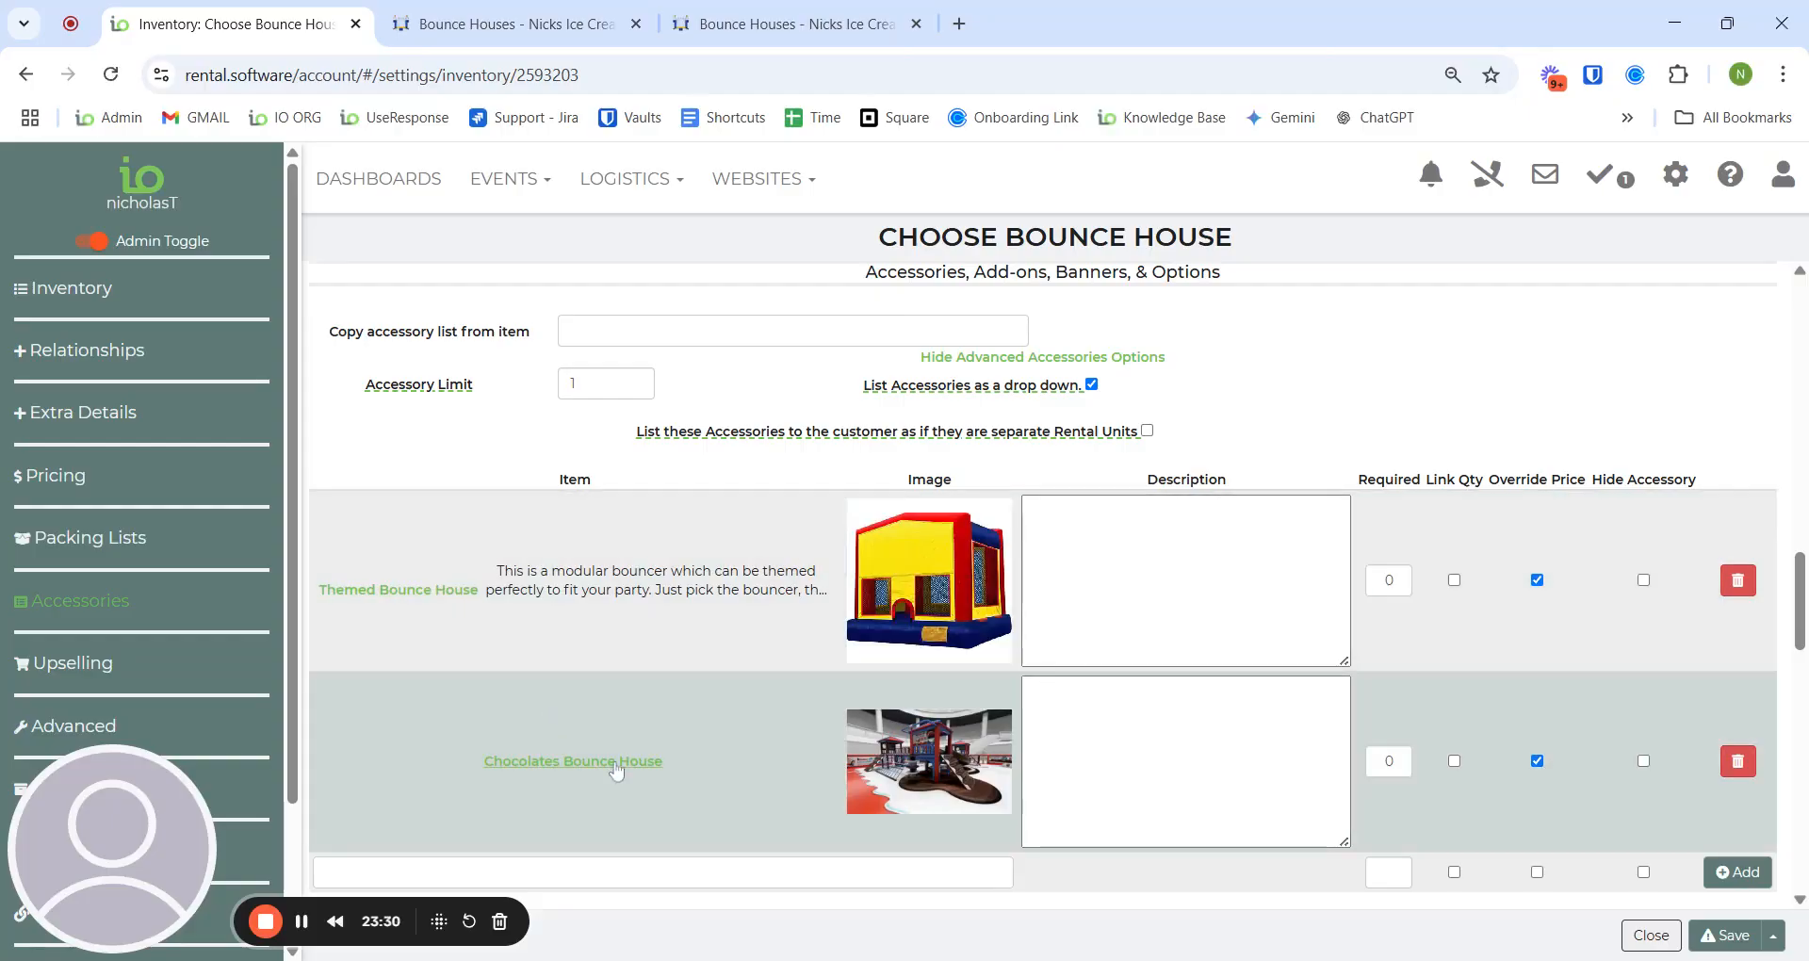
{"action": "left_click", "coordinate": [1702, 938]}
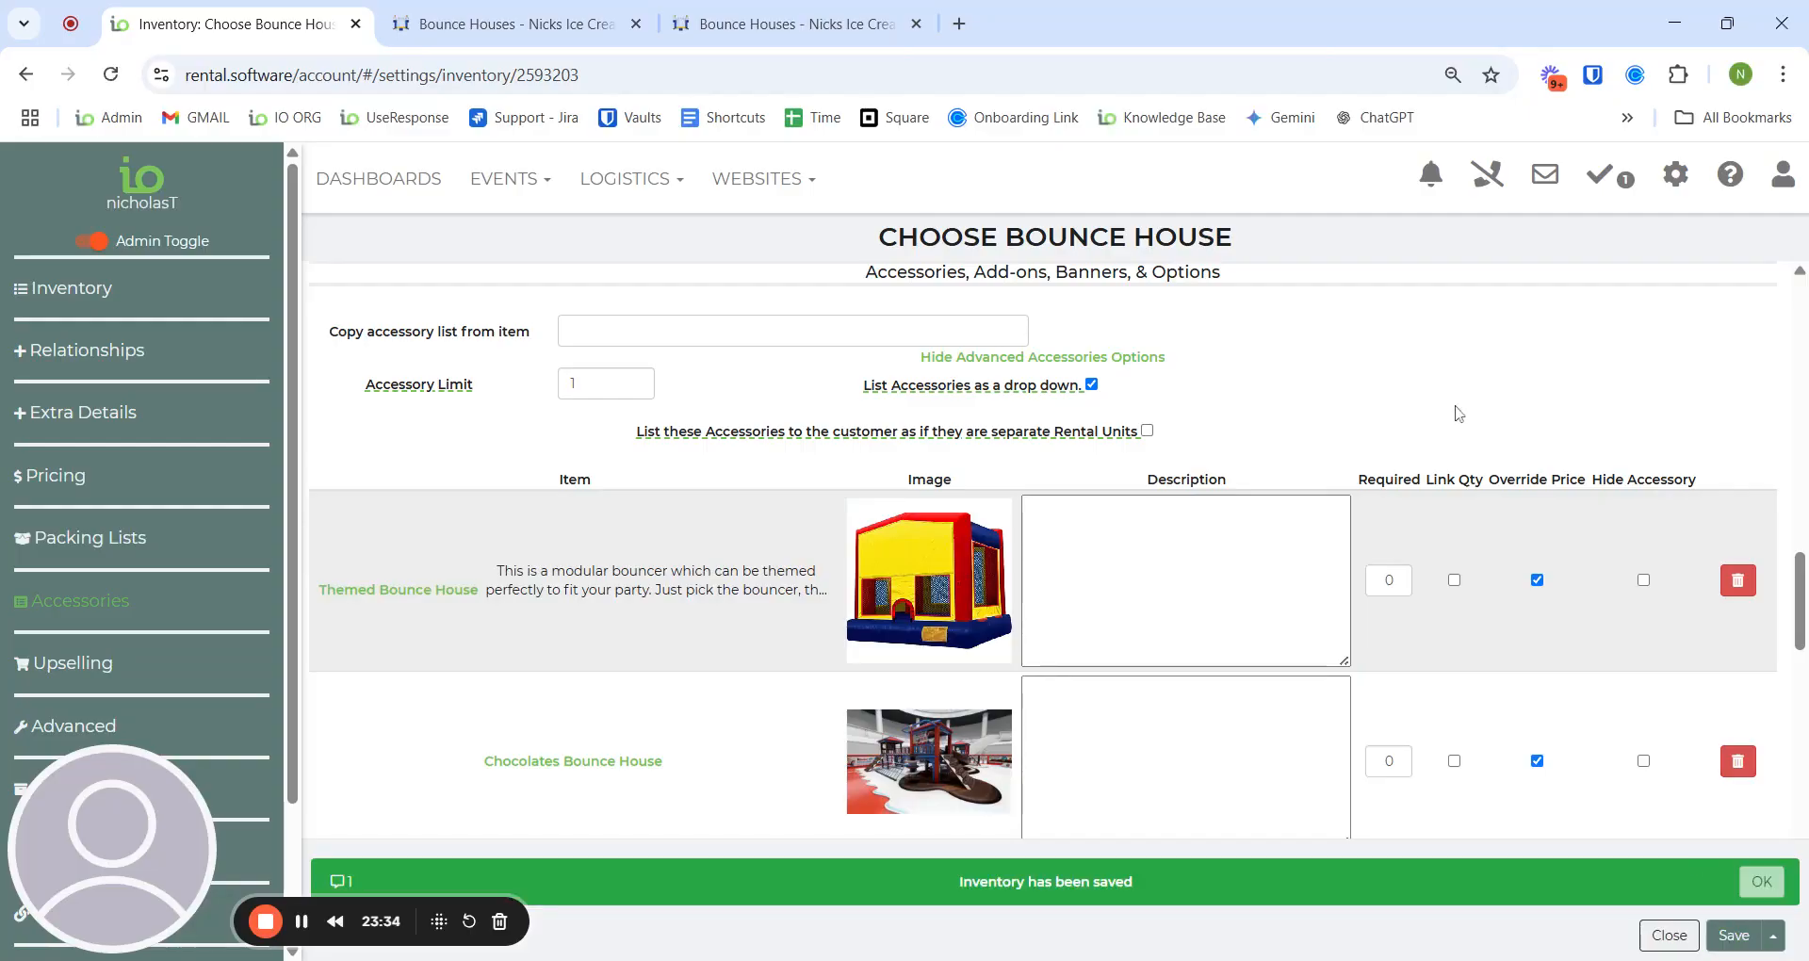
Step: Return to the Slide/Bounce Package's accessories and open the Choose Slide accessory
{"action": "scroll", "coordinate": [1084, 565], "scroll_direction": "down", "scroll_amount": 2}
{"action": "left_click", "coordinate": [707, 804]}
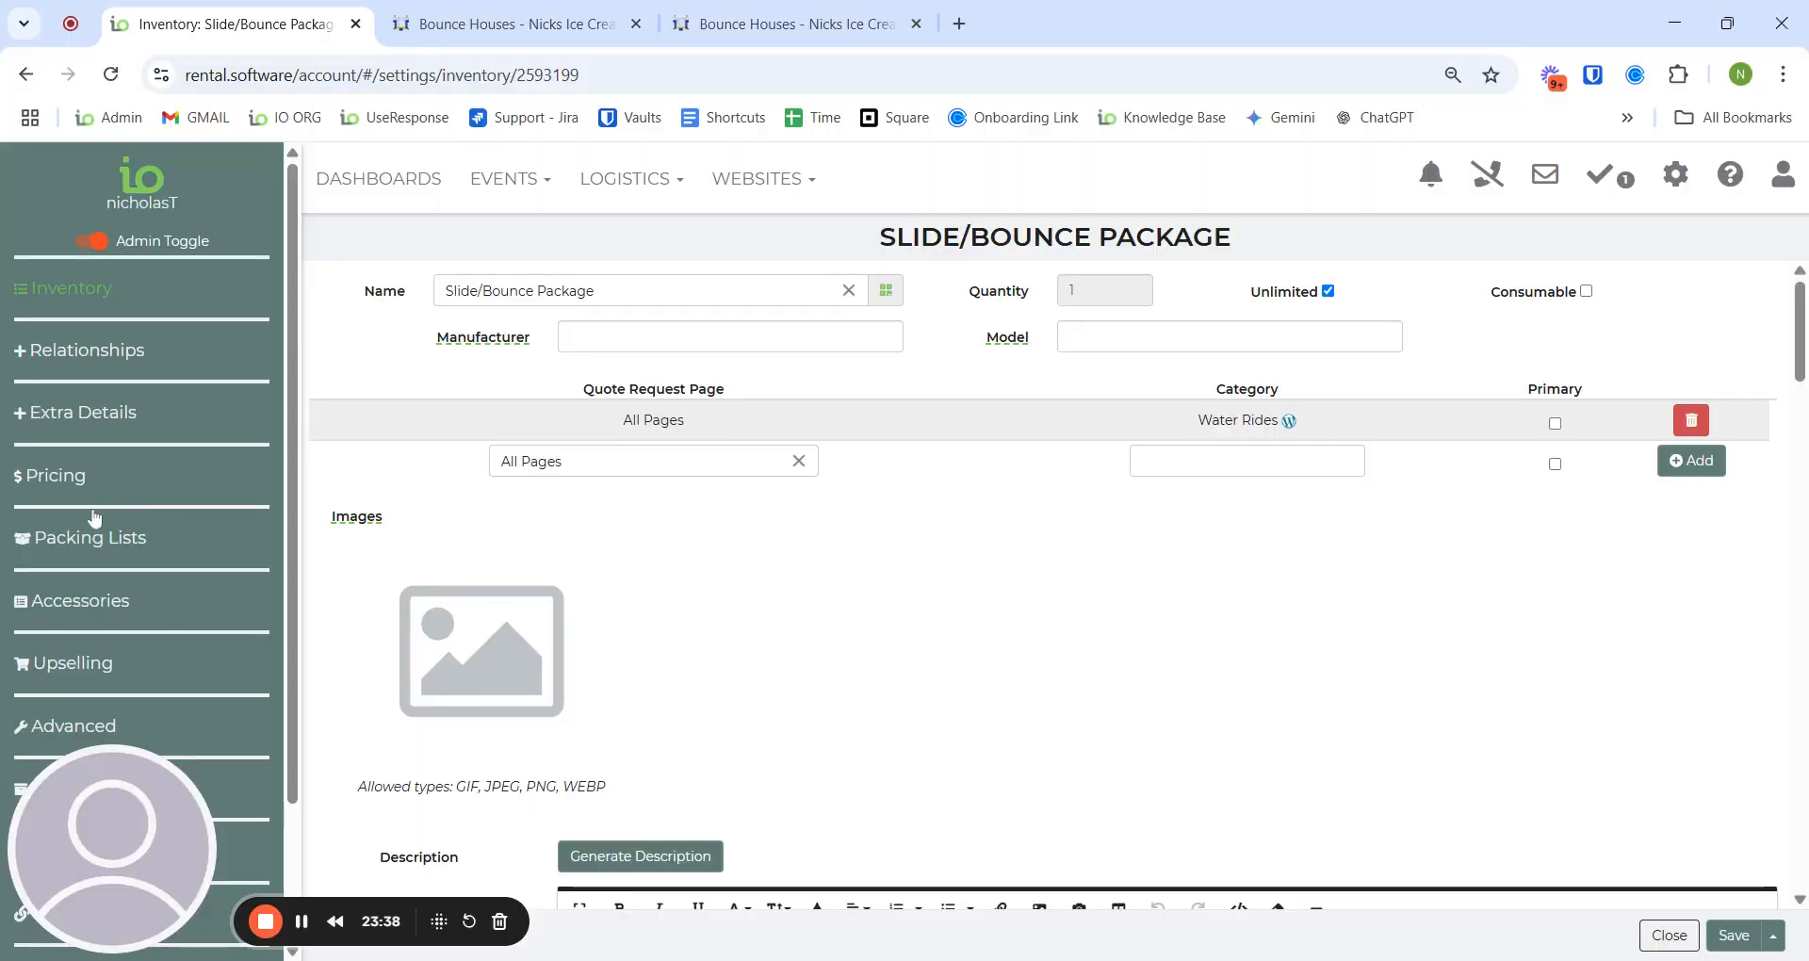
{"action": "left_click", "coordinate": [94, 612]}
{"action": "scroll", "coordinate": [424, 641], "scroll_direction": "down", "scroll_amount": 1}
{"action": "left_click", "coordinate": [429, 639]}
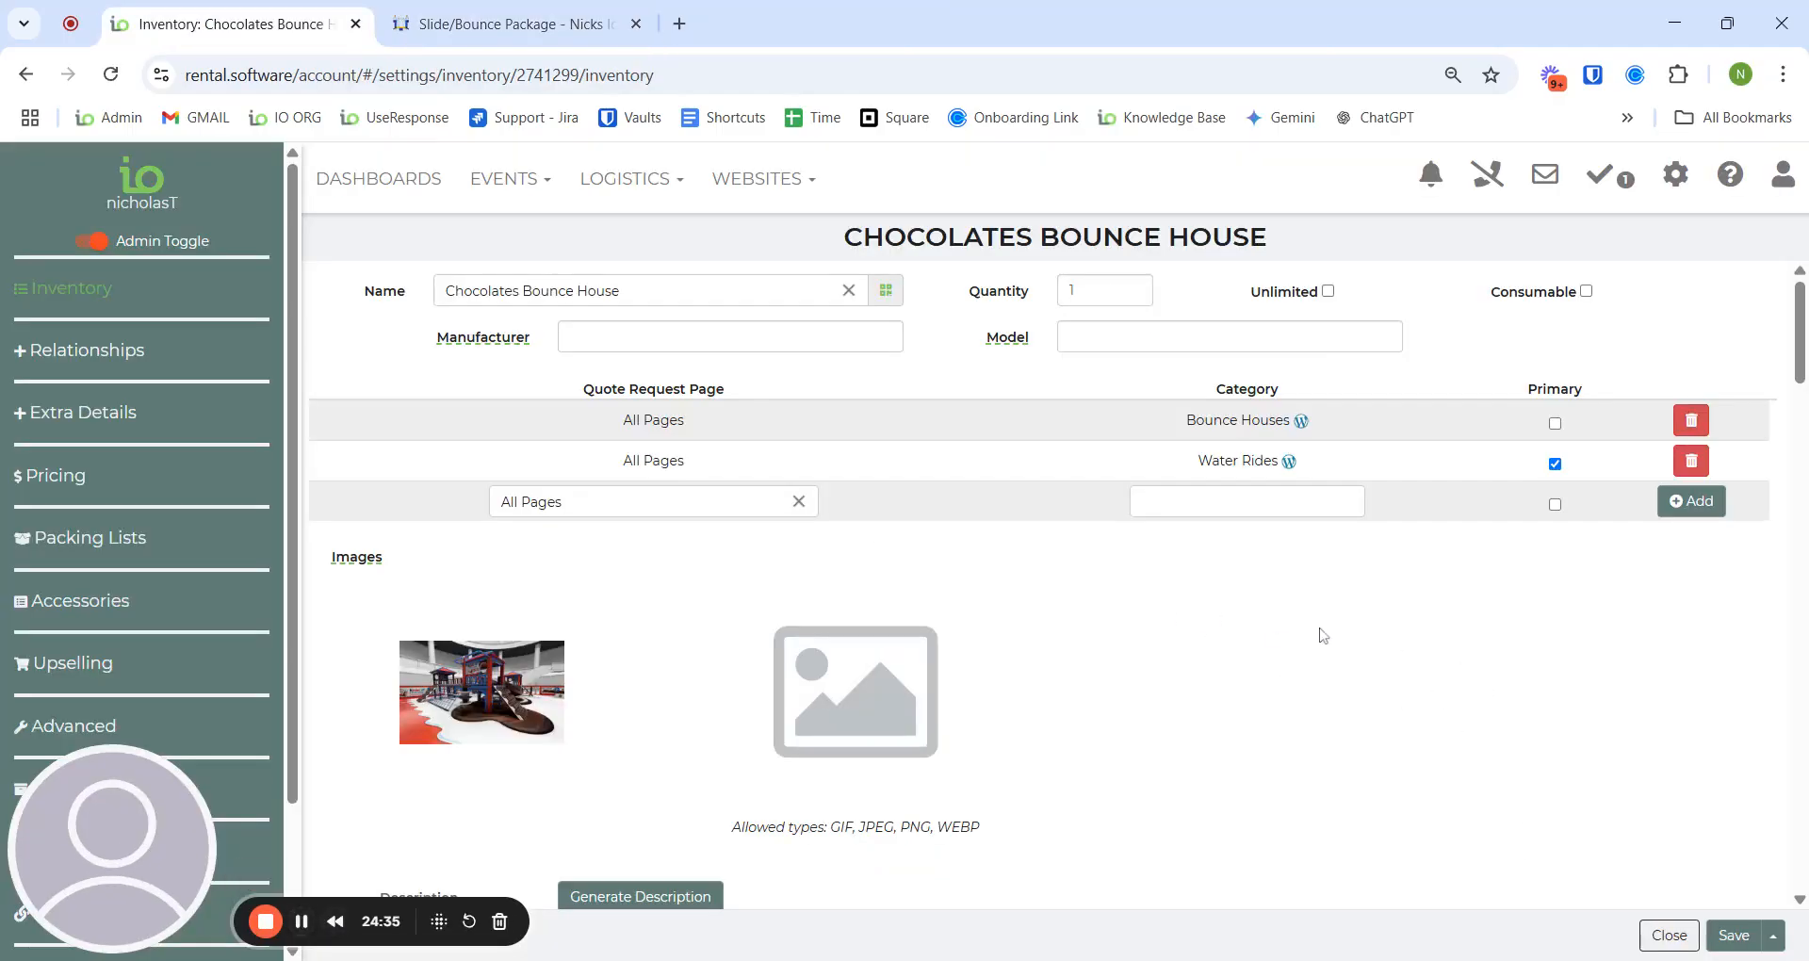
Step: Examine the Chocolates Bounce House's pricing and its advanced accessory options
{"action": "scroll", "coordinate": [1323, 636], "scroll_direction": "down", "scroll_amount": 5}
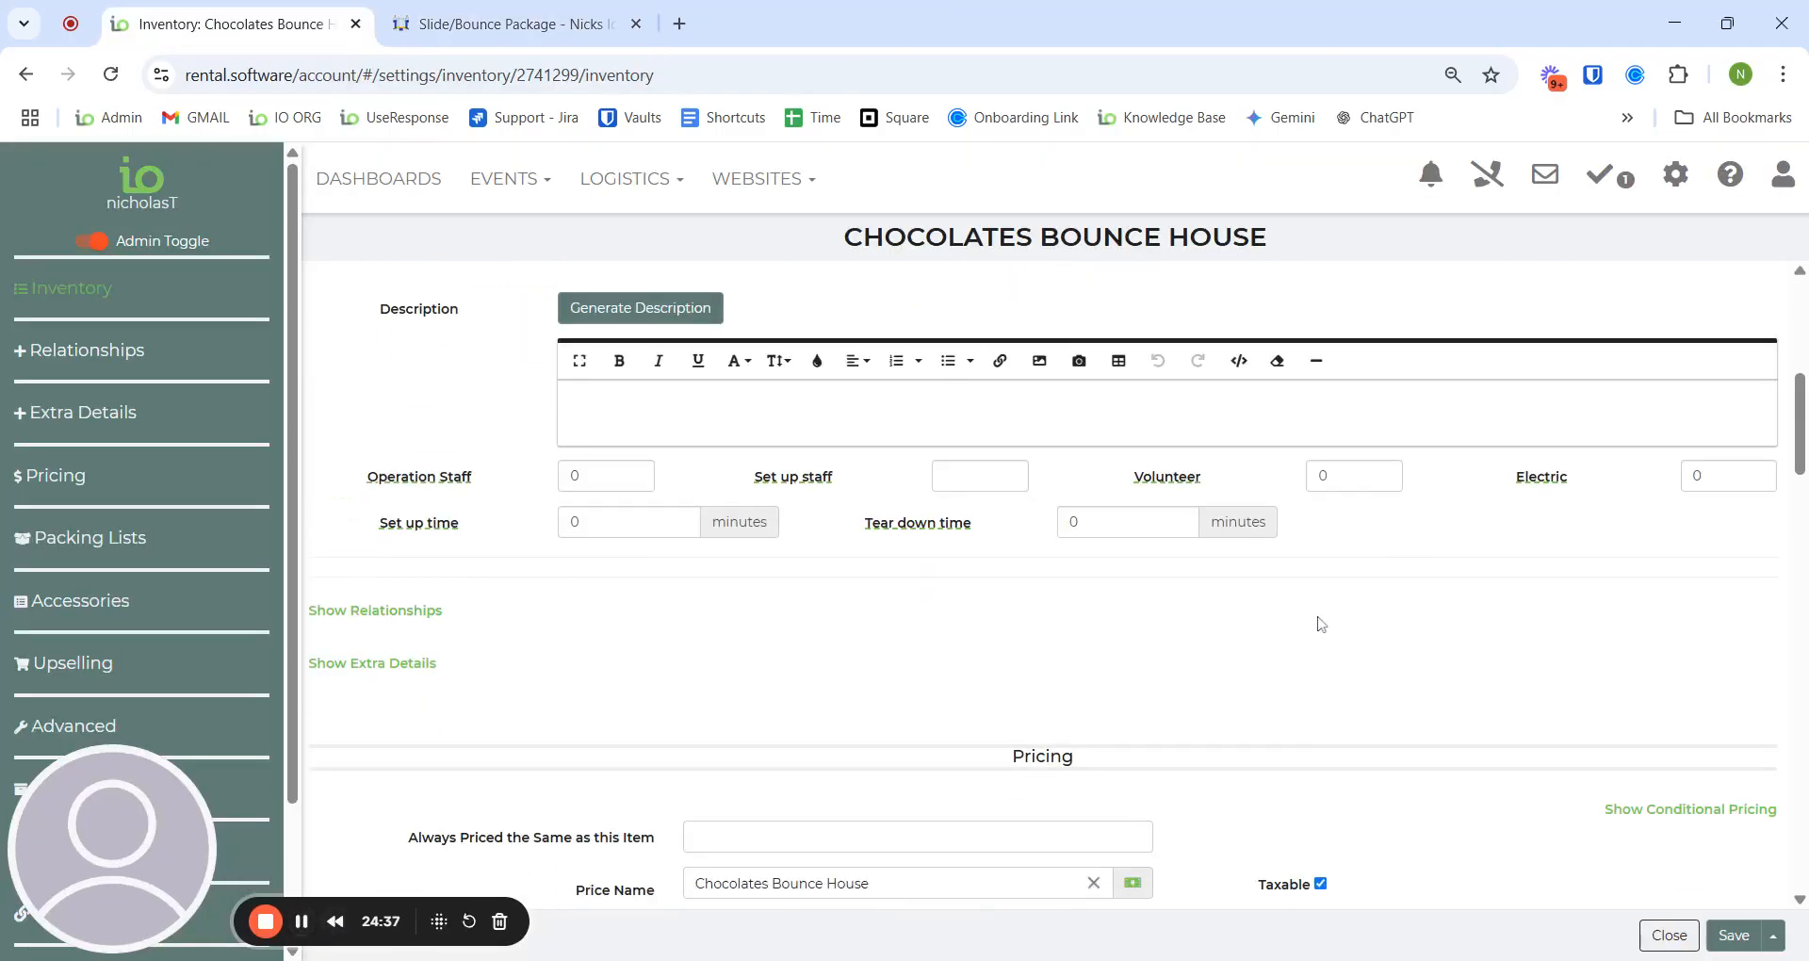
{"action": "scroll", "coordinate": [1319, 622], "scroll_direction": "down", "scroll_amount": 1}
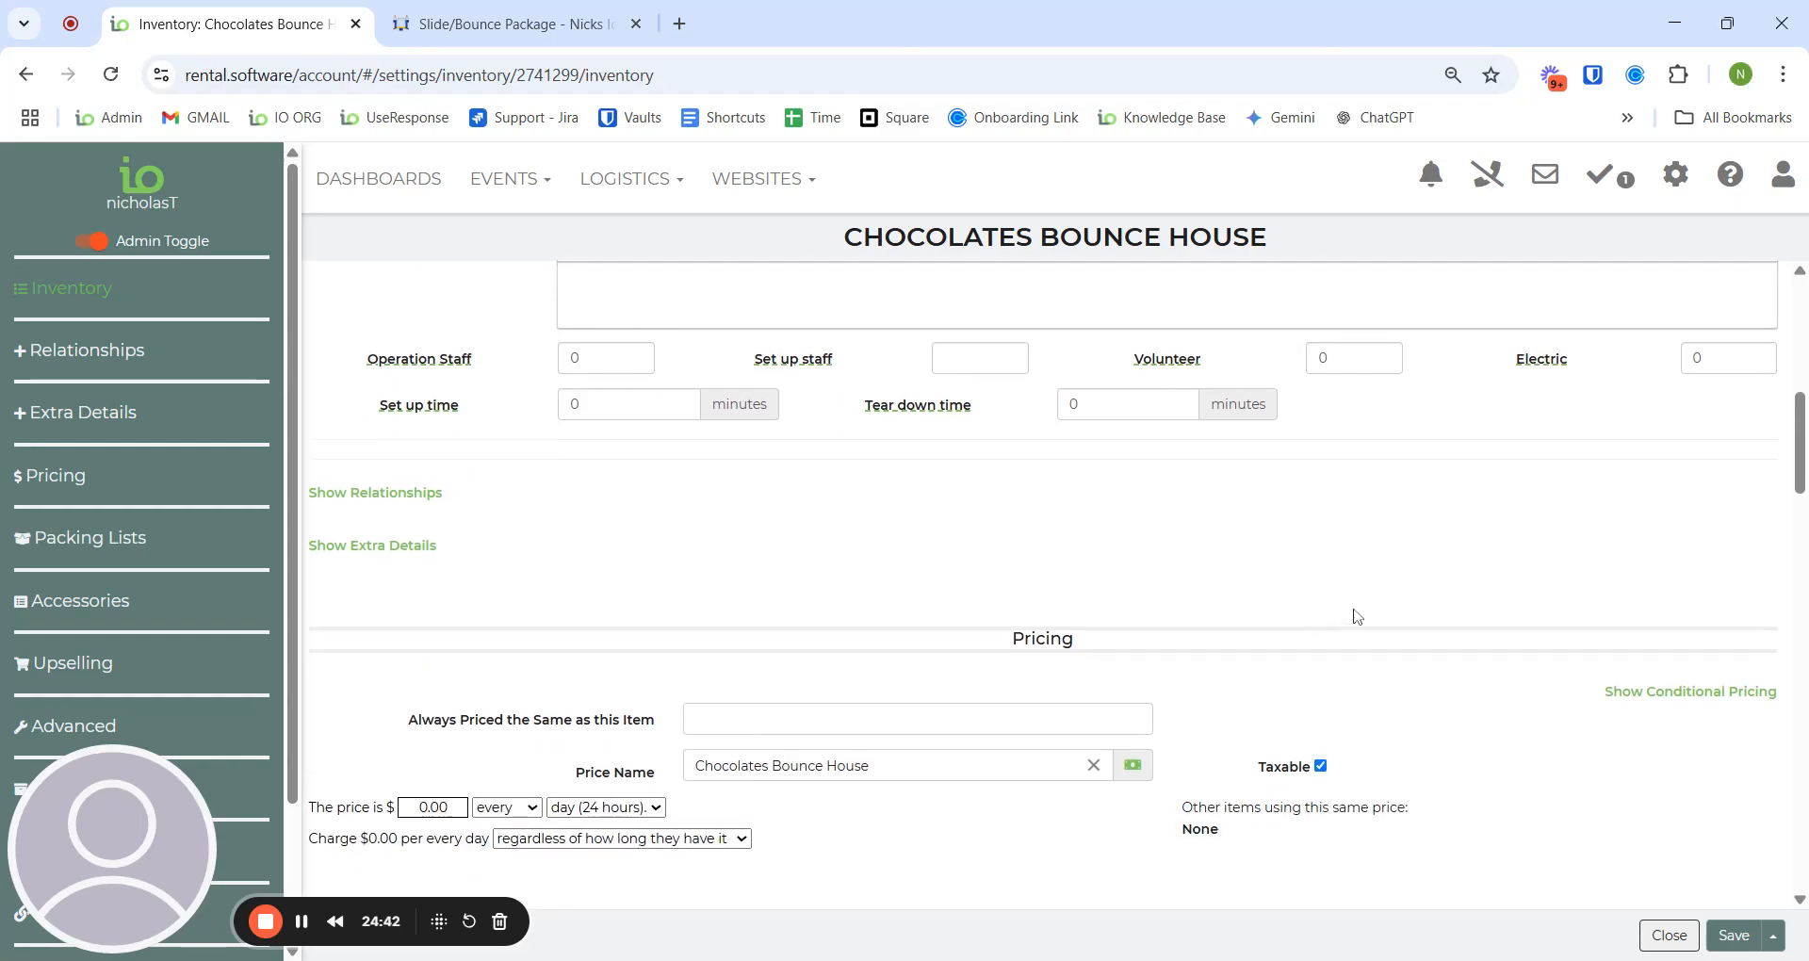
{"action": "scroll", "coordinate": [1360, 580], "scroll_direction": "down", "scroll_amount": 8}
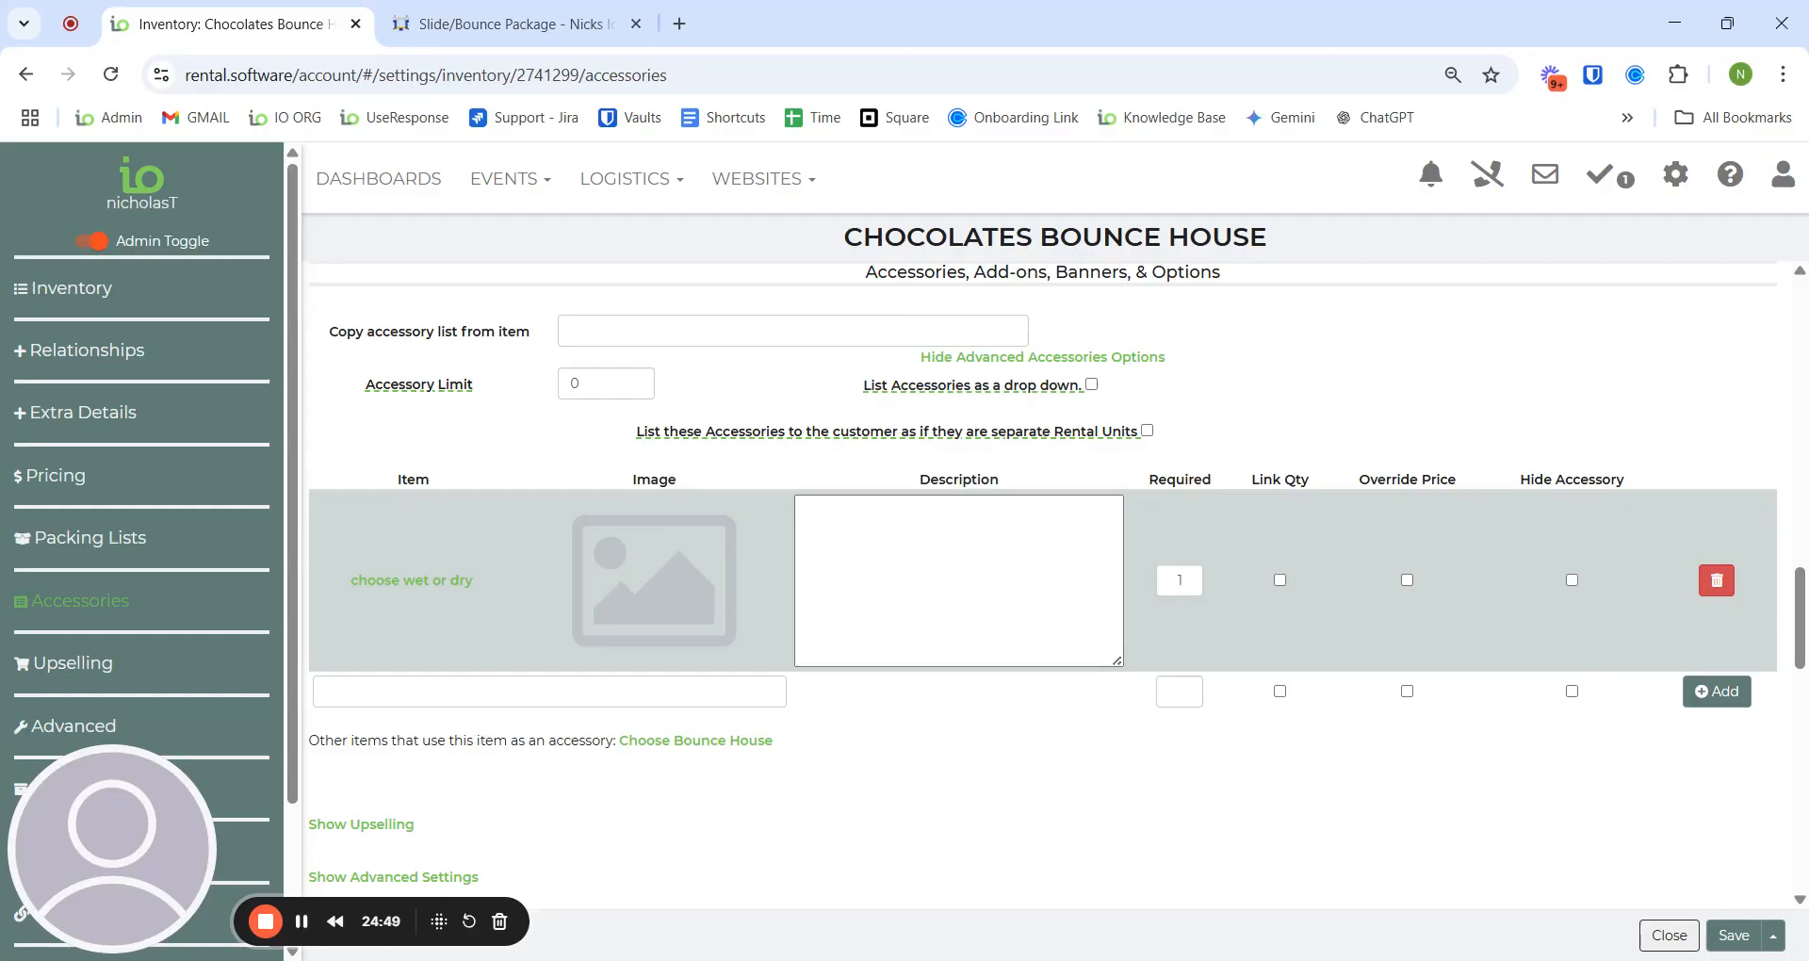
Step: Open the choose wet or dry accessory, examine its wet (add $25) and dry choices, and return to the Chocolates Bounce House
{"action": "left_click", "coordinate": [411, 582]}
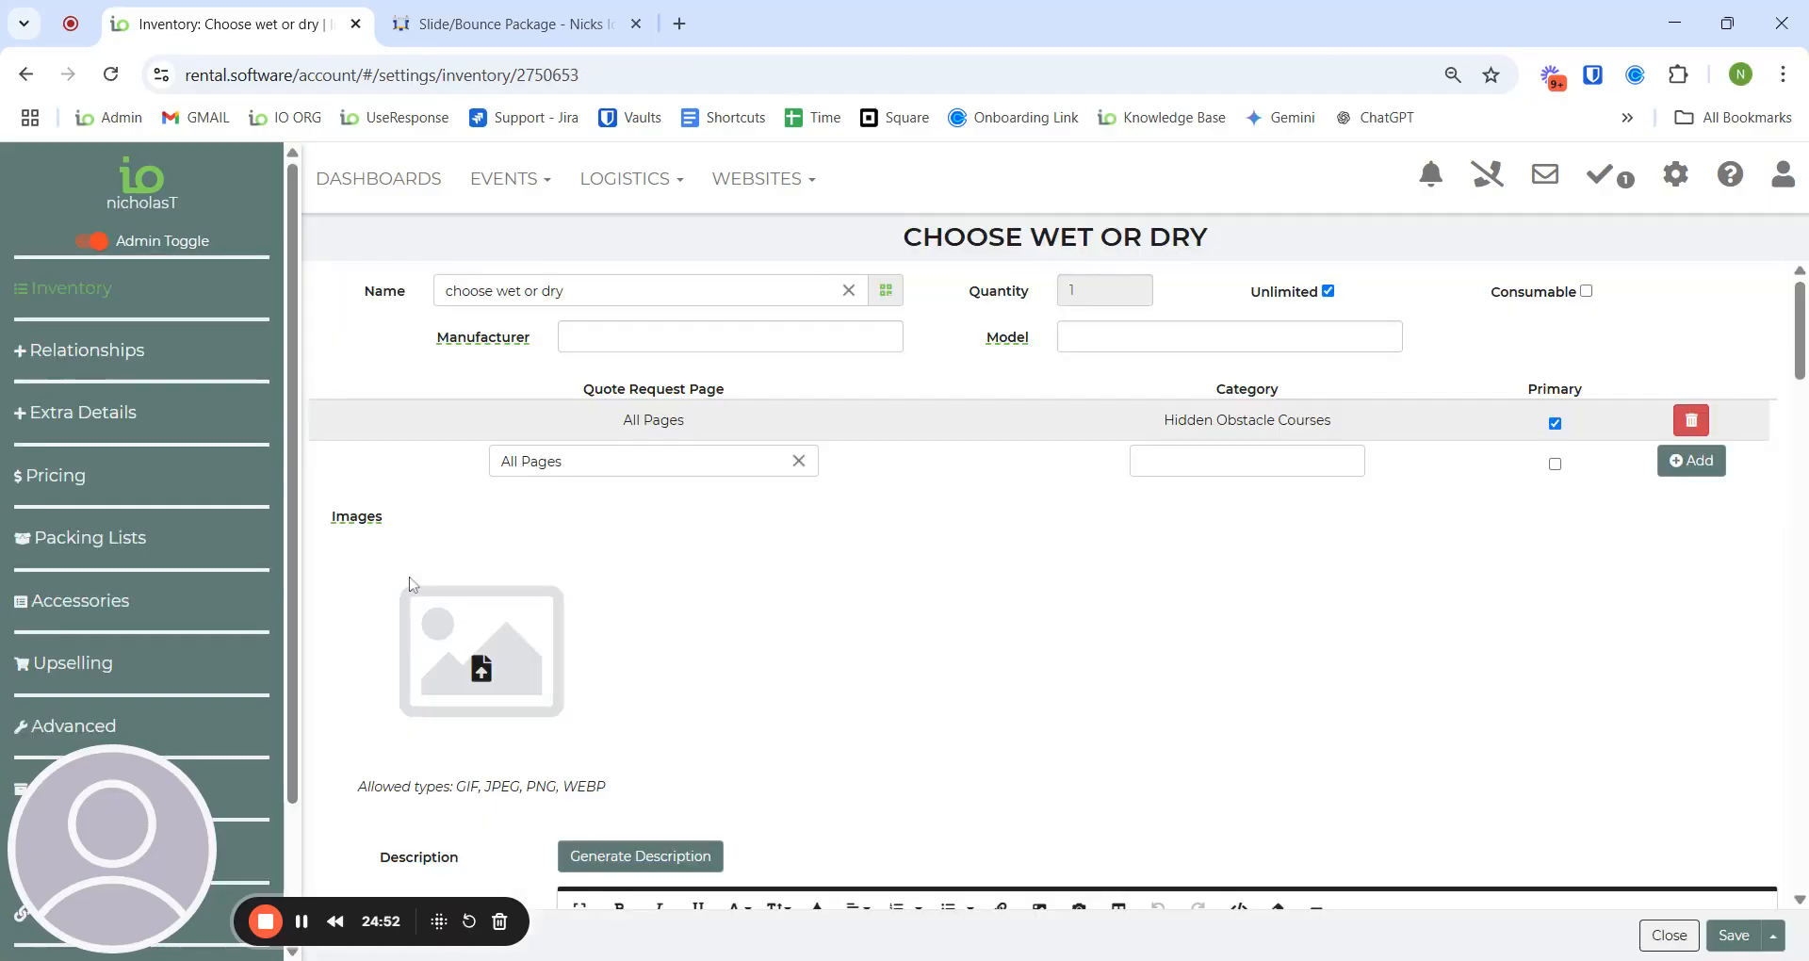
{"action": "left_click", "coordinate": [113, 600]}
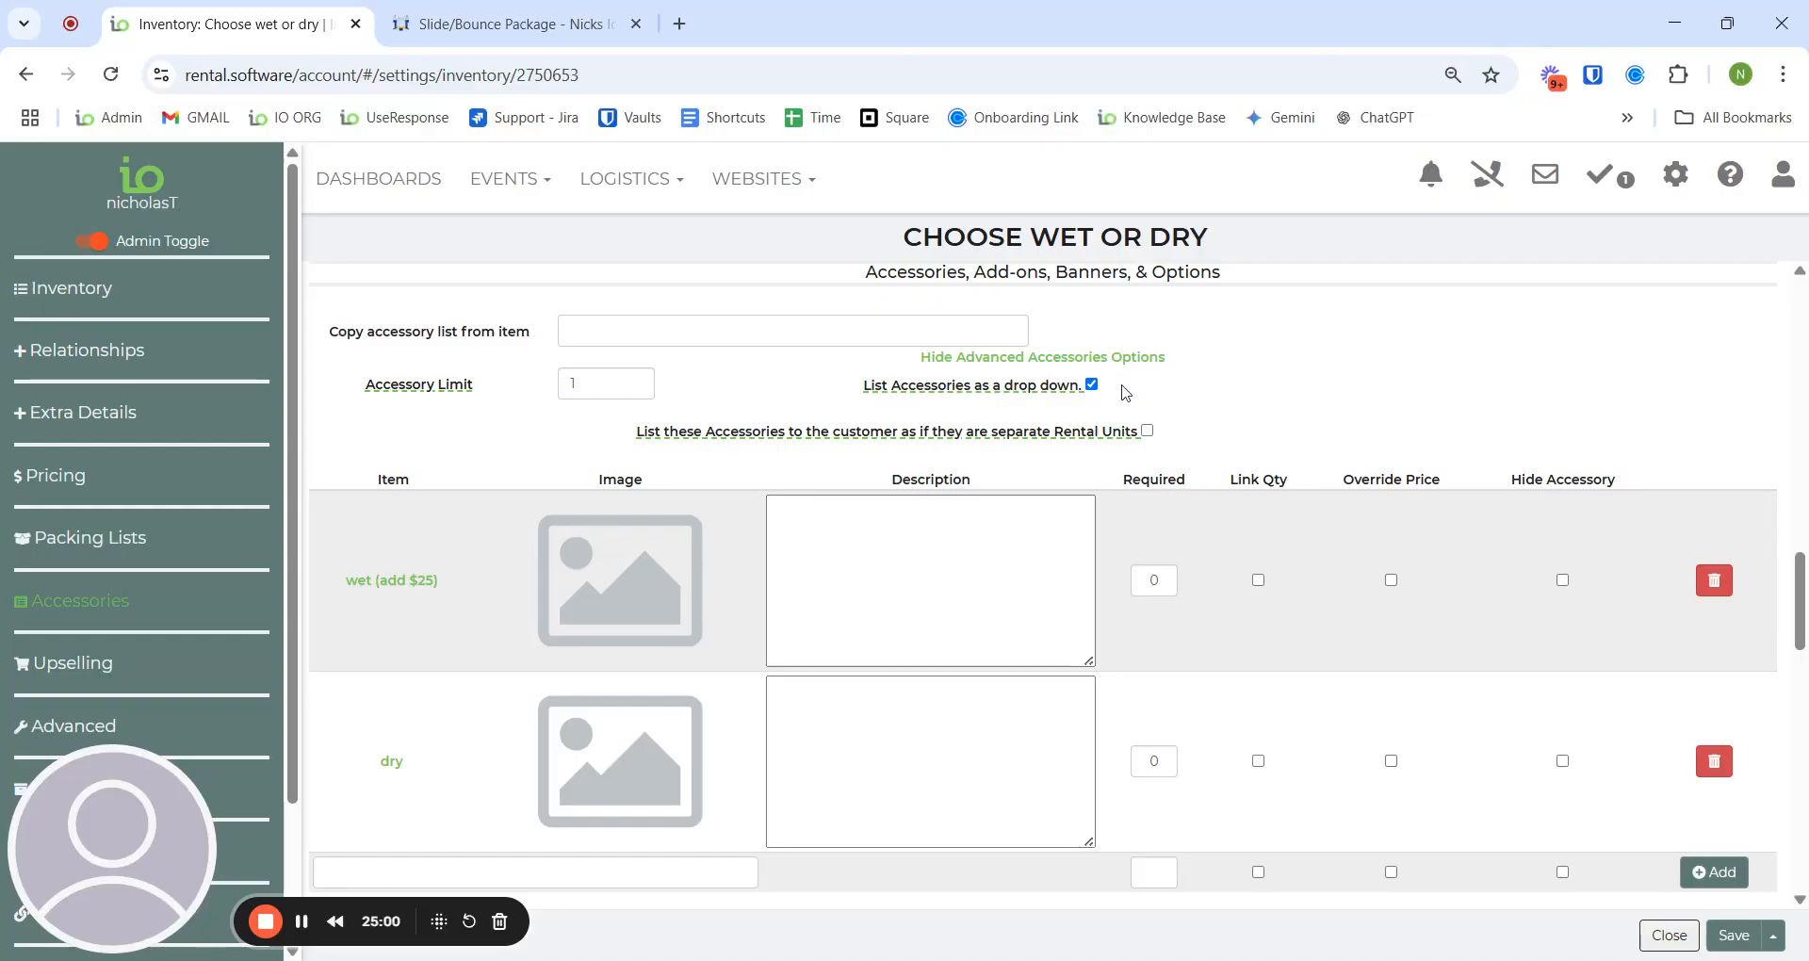
{"action": "scroll", "coordinate": [401, 594], "scroll_direction": "down", "scroll_amount": 1}
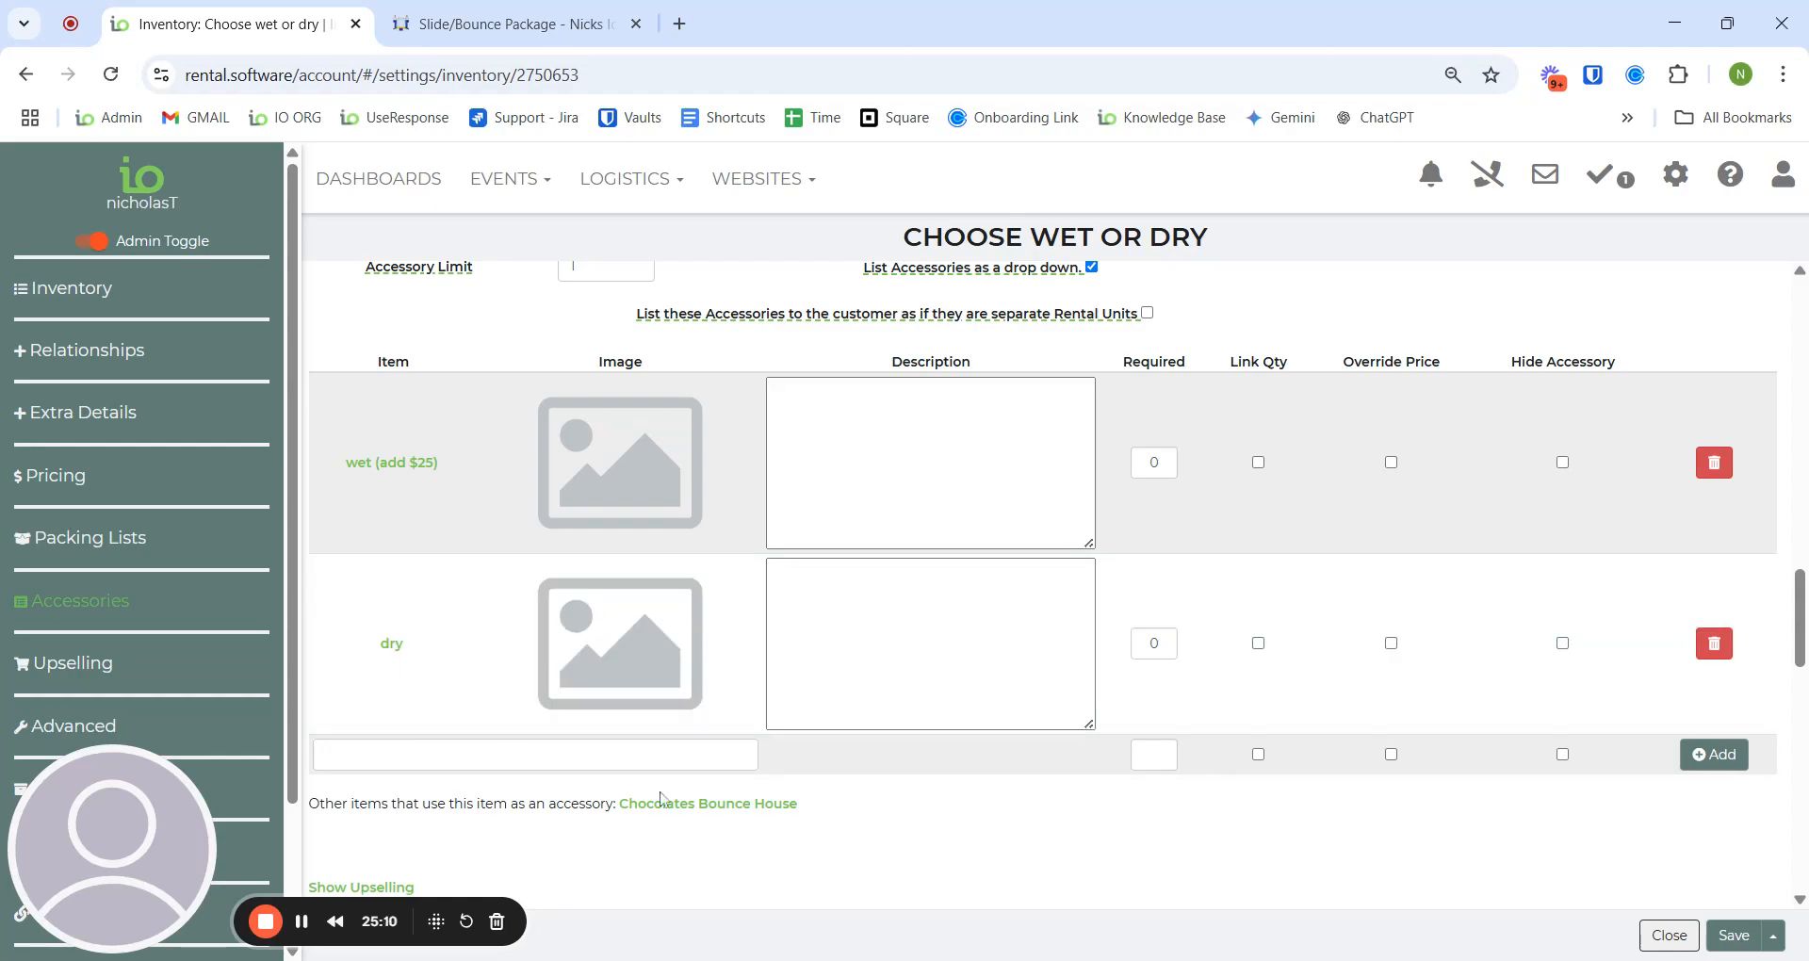
{"action": "left_click", "coordinate": [736, 808]}
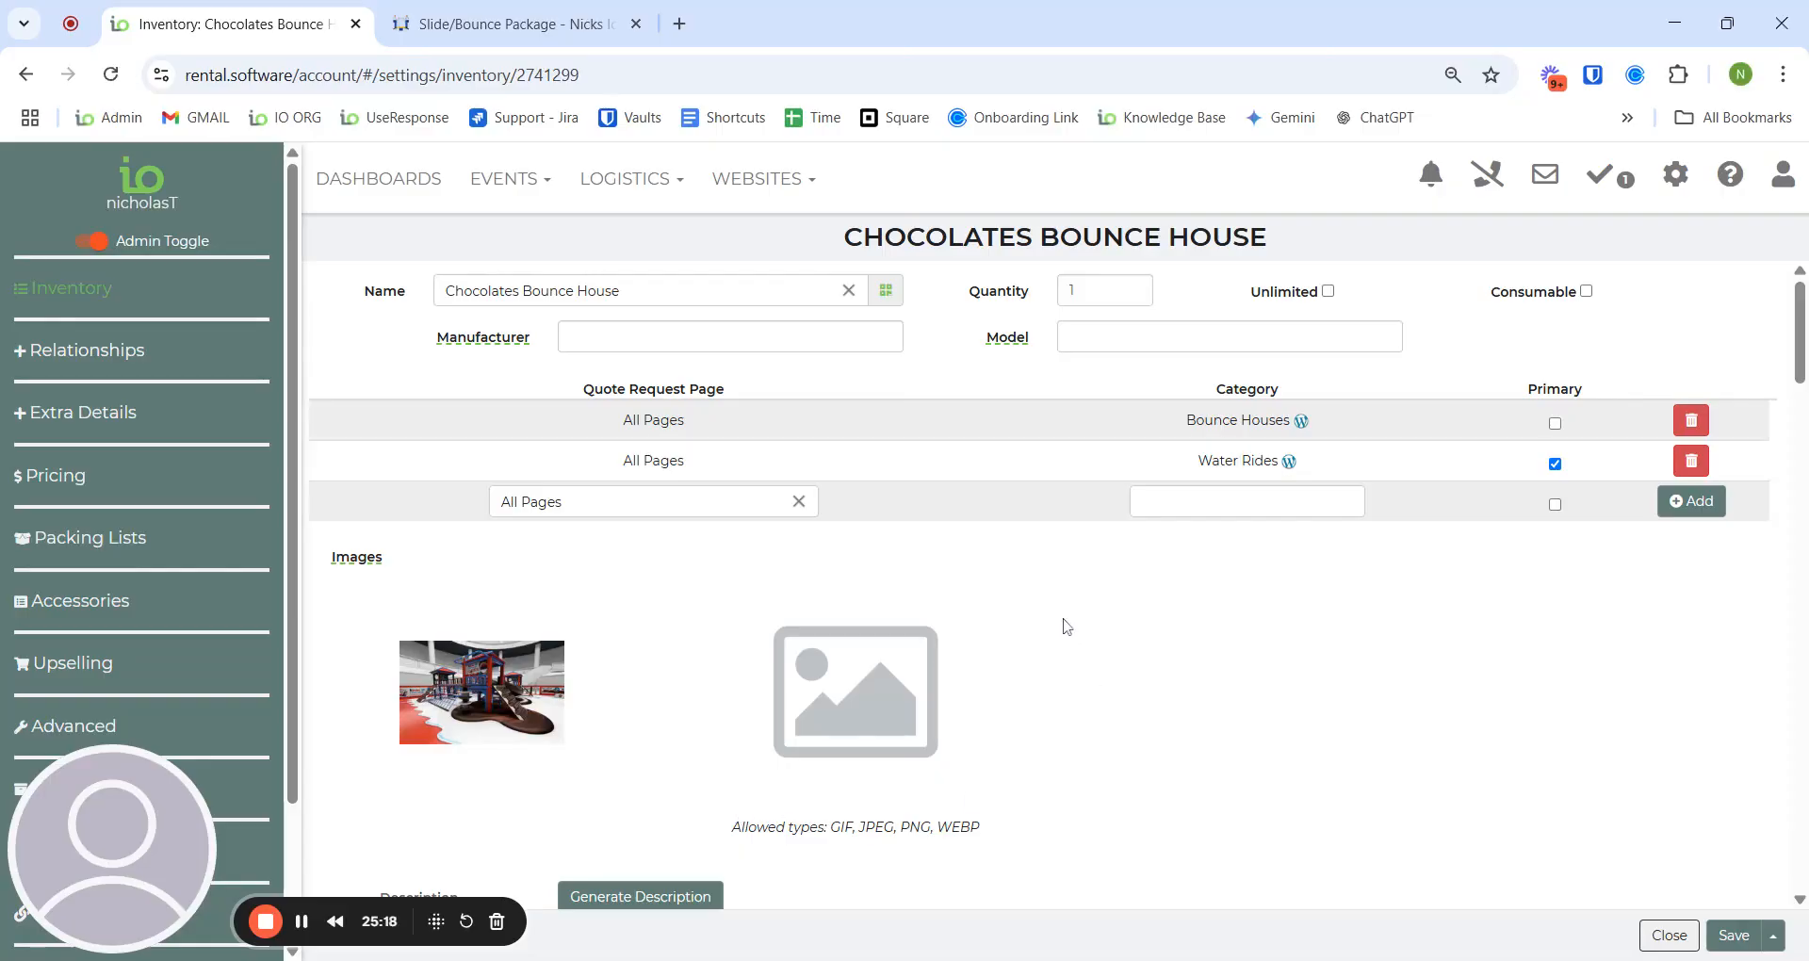
Step: Examine the accessories of Chocolates Bounce House and its parent Choose Bounce House, and return to the Slide/Bounce Package
{"action": "left_click", "coordinate": [113, 603]}
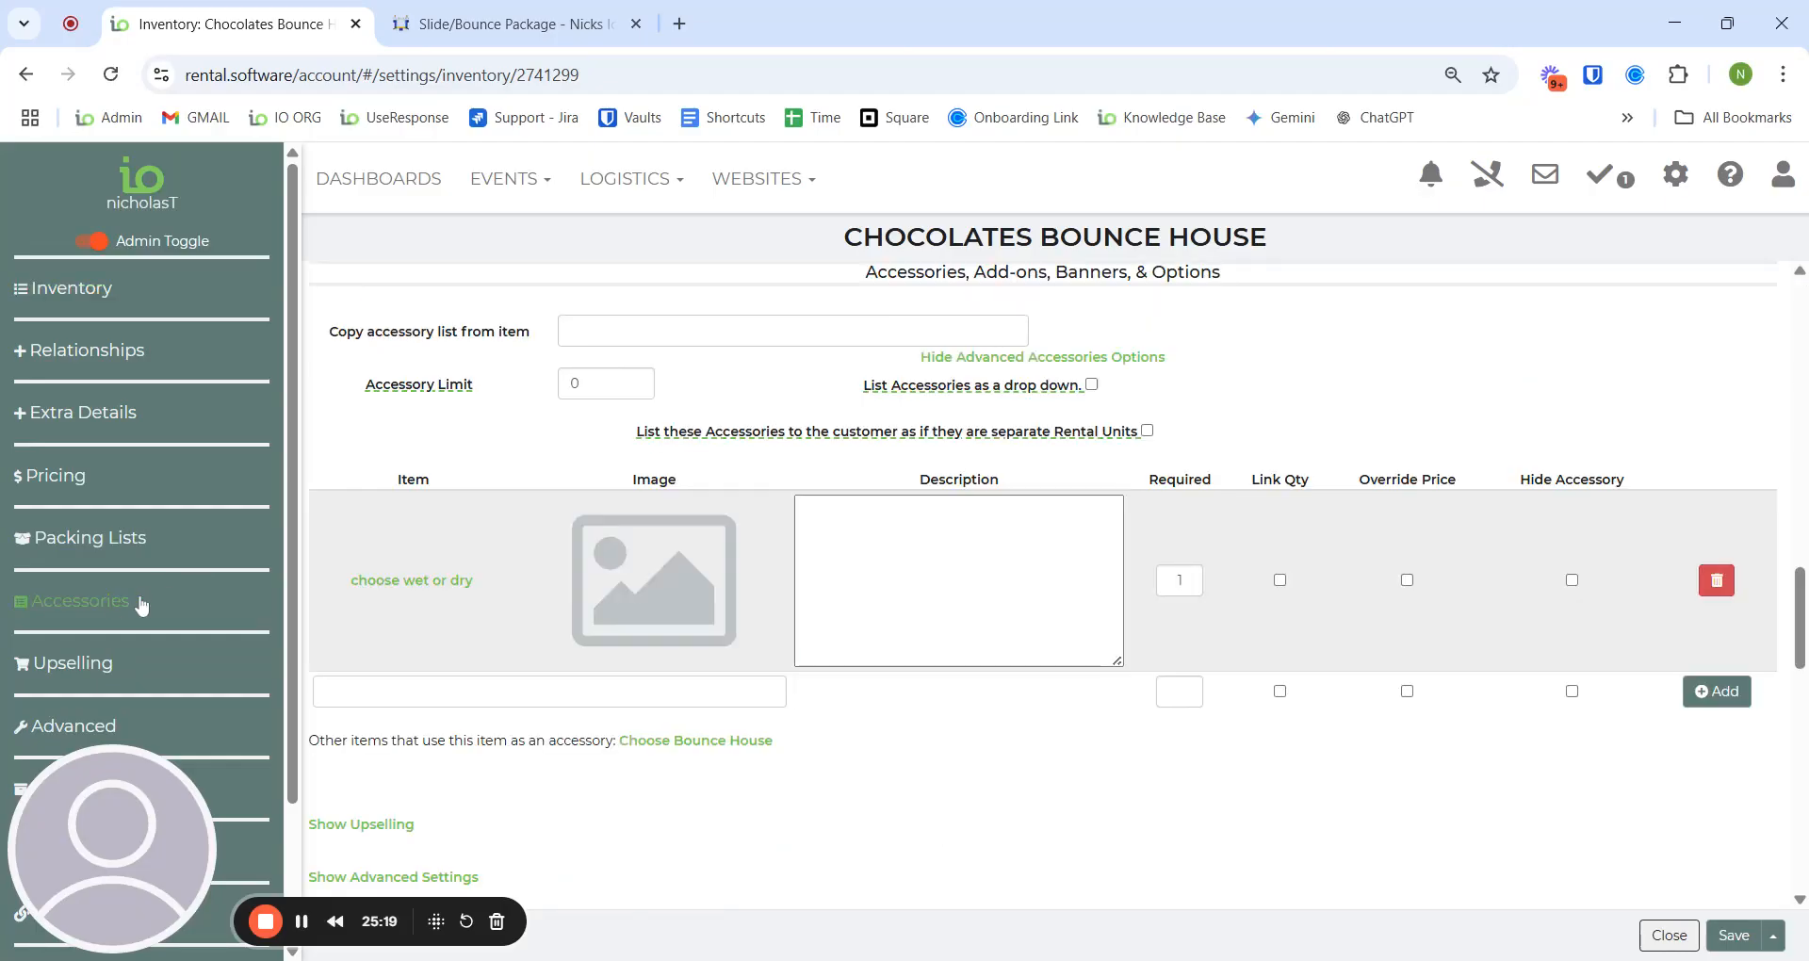
{"action": "scroll", "coordinate": [749, 634], "scroll_direction": "down", "scroll_amount": 1}
{"action": "left_click", "coordinate": [747, 625]}
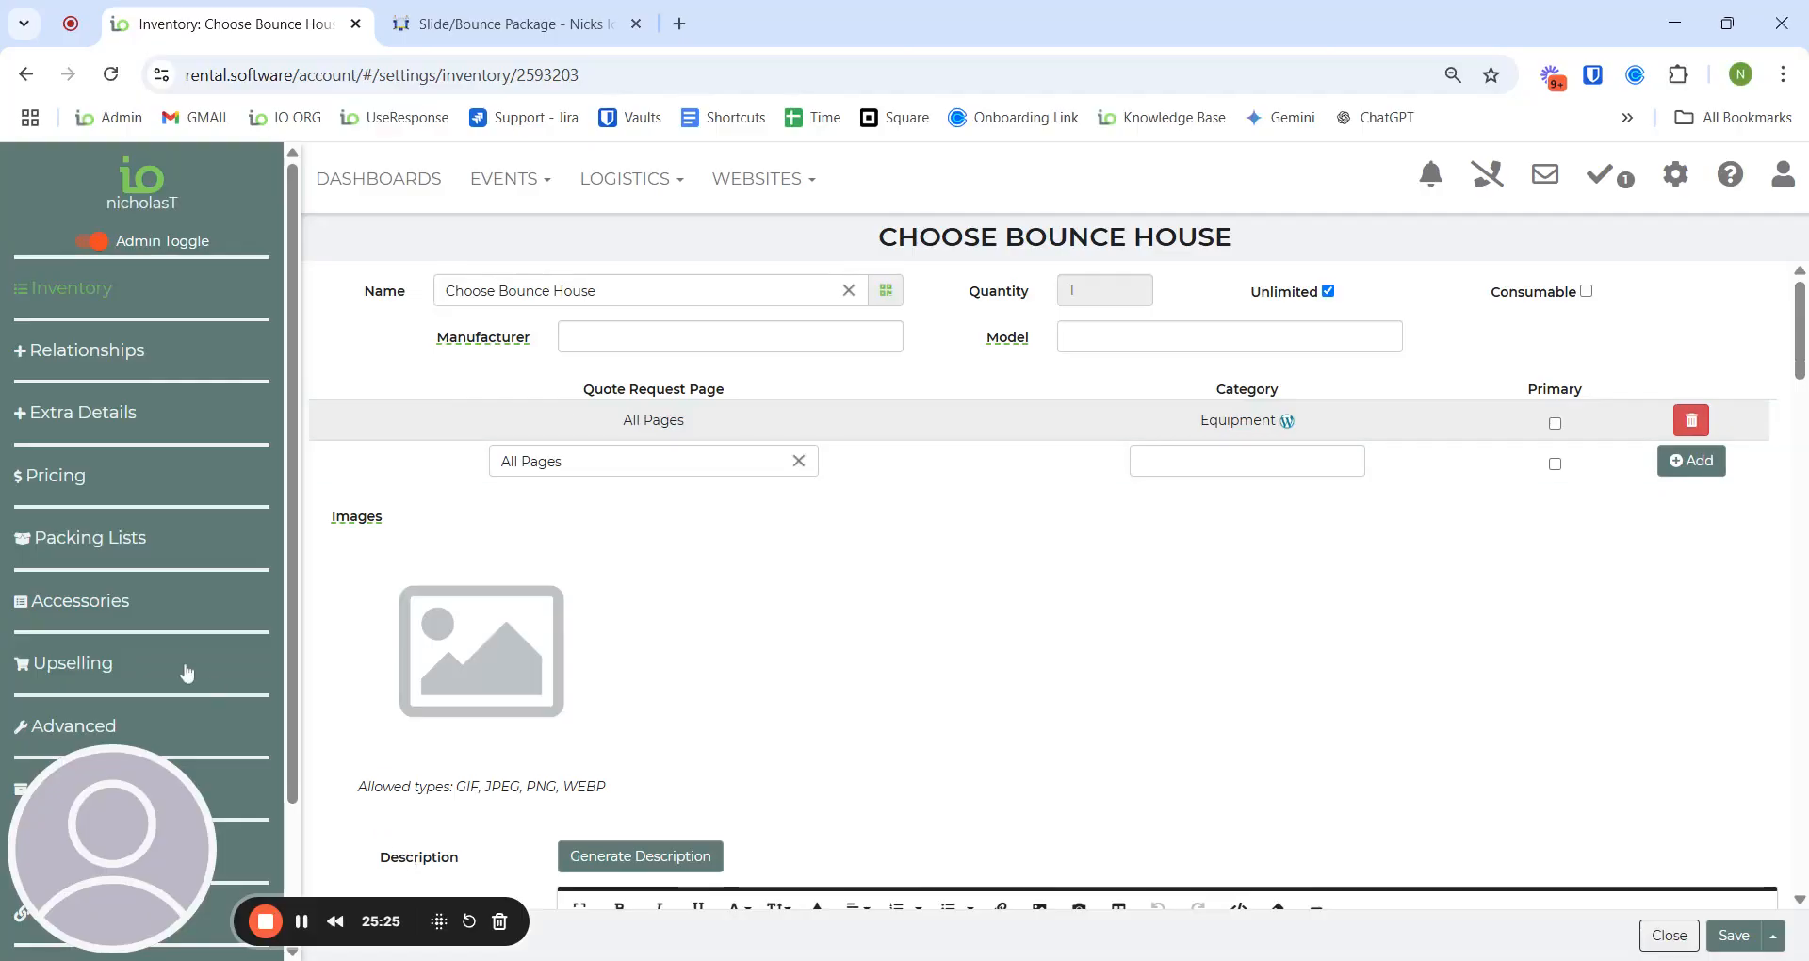
{"action": "left_click", "coordinate": [83, 603]}
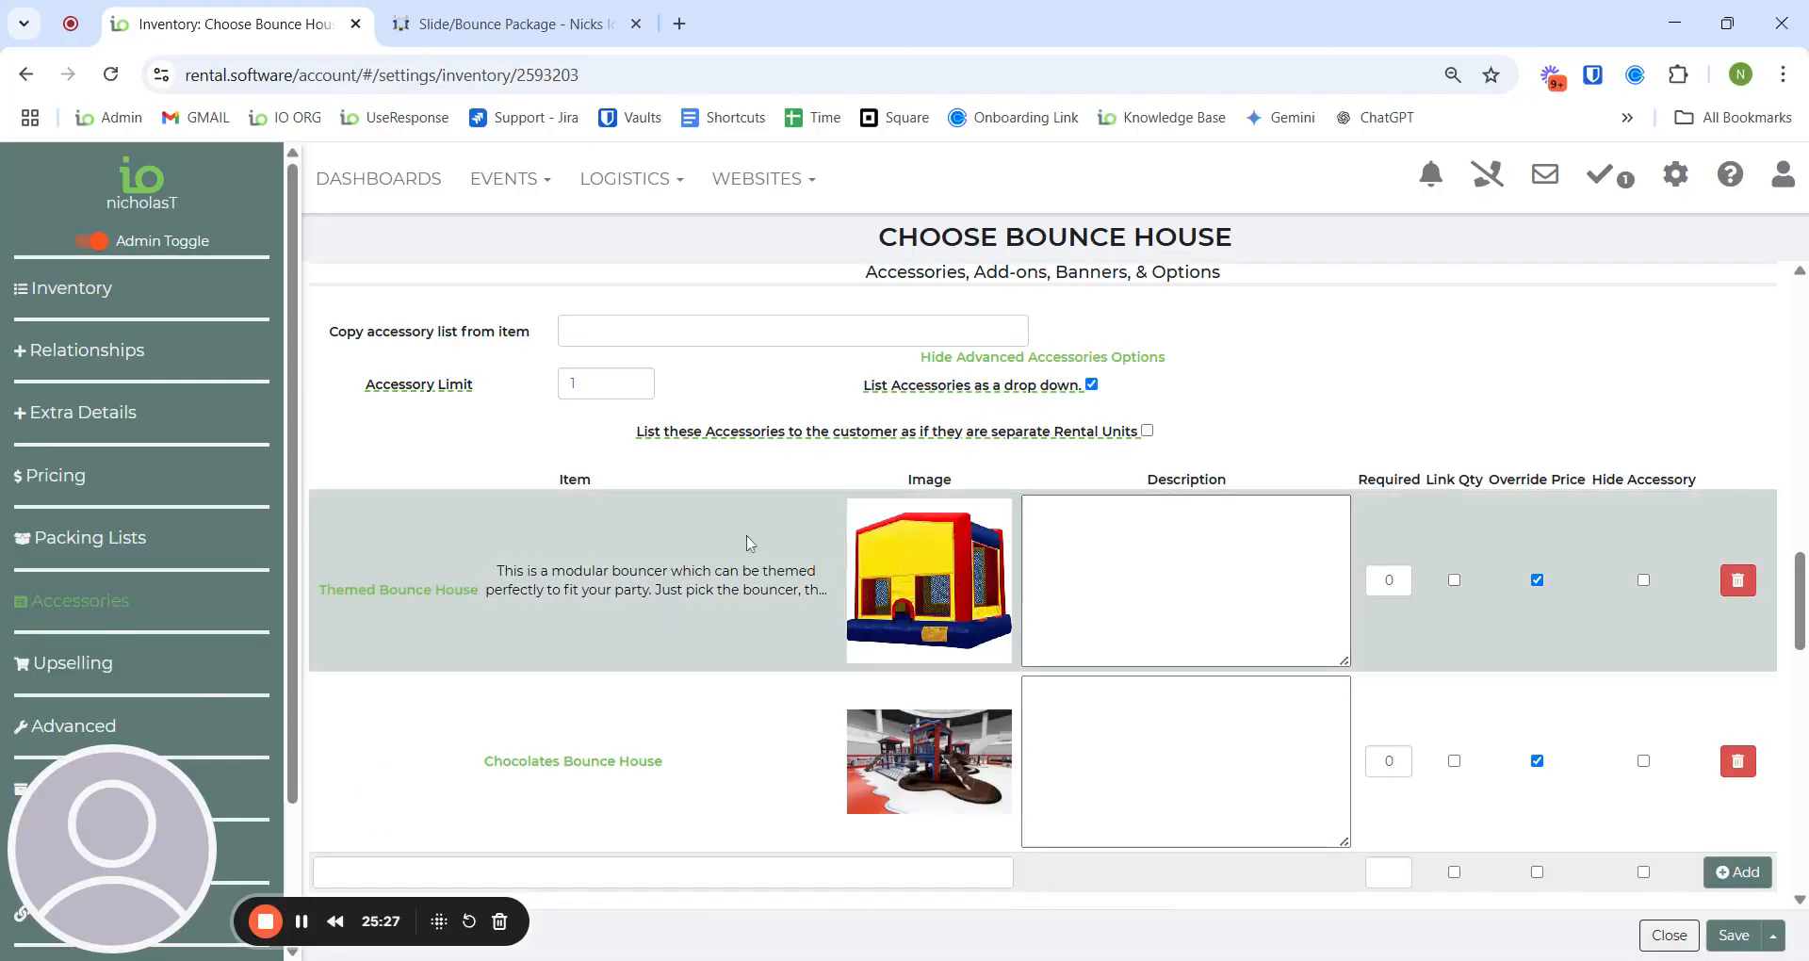
{"action": "scroll", "coordinate": [811, 679], "scroll_direction": "down", "scroll_amount": 3}
{"action": "left_click", "coordinate": [697, 691]}
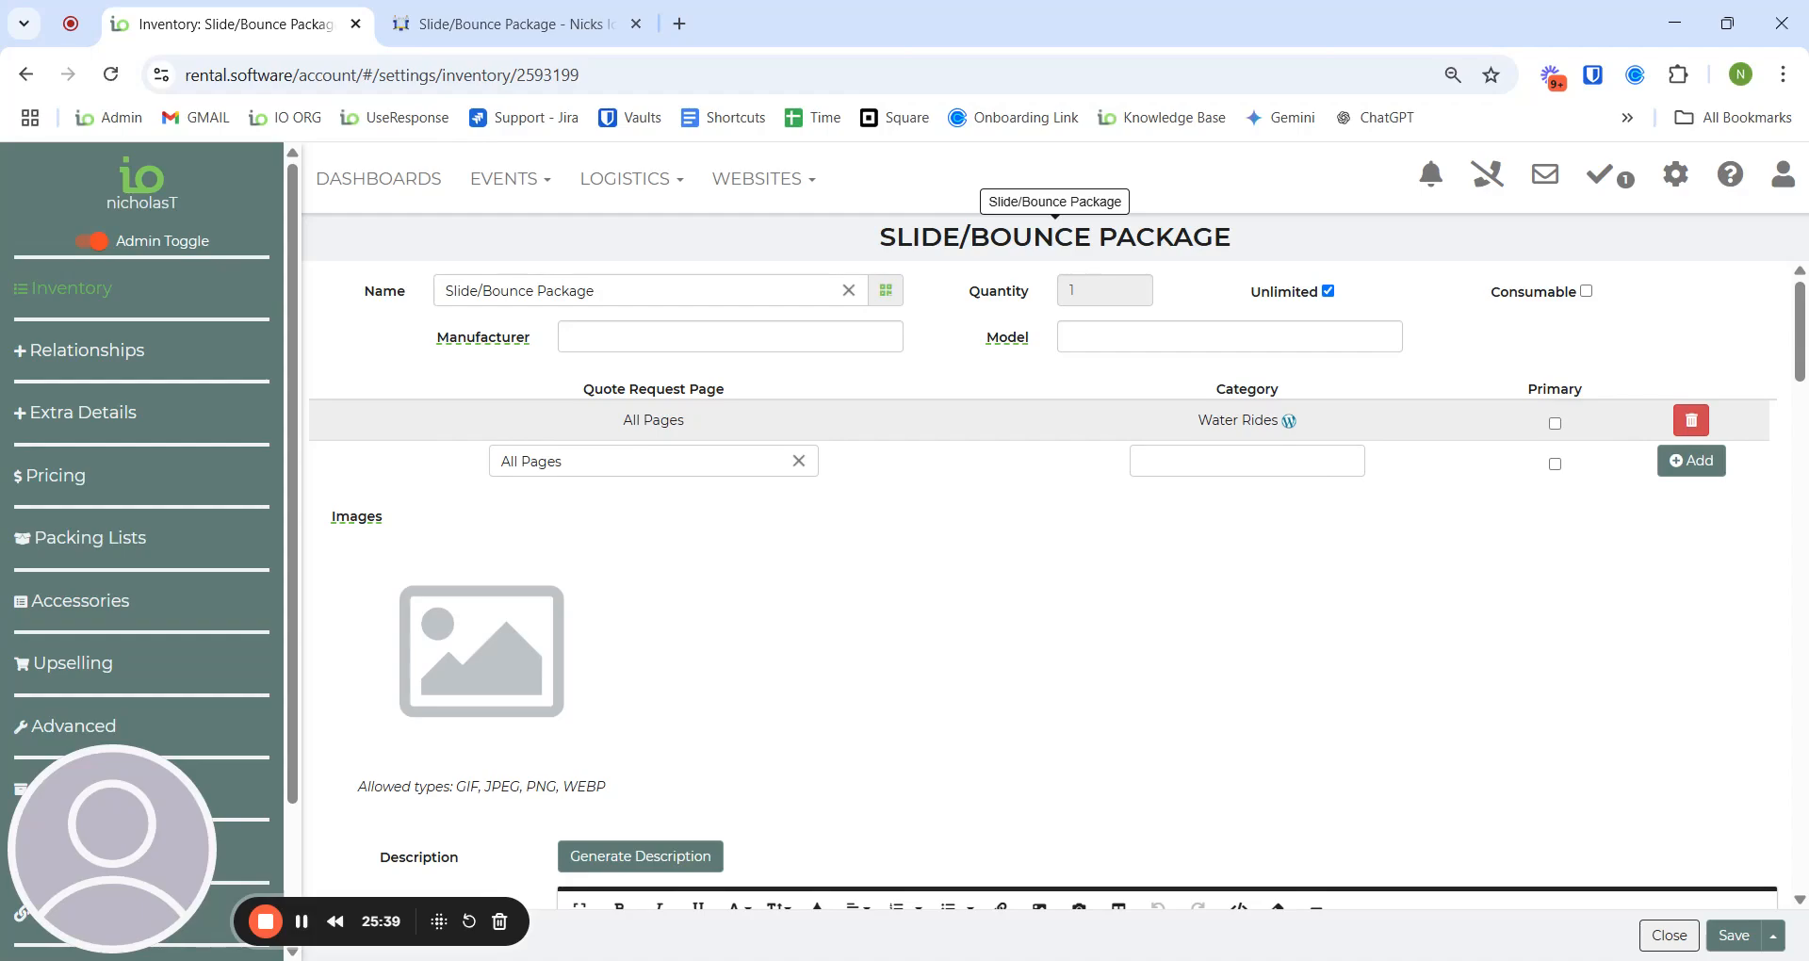
Step: Review the Slide/Bounce Package's accessories and open the accessory list of its Choose Bounce House item
{"action": "left_click", "coordinate": [103, 594]}
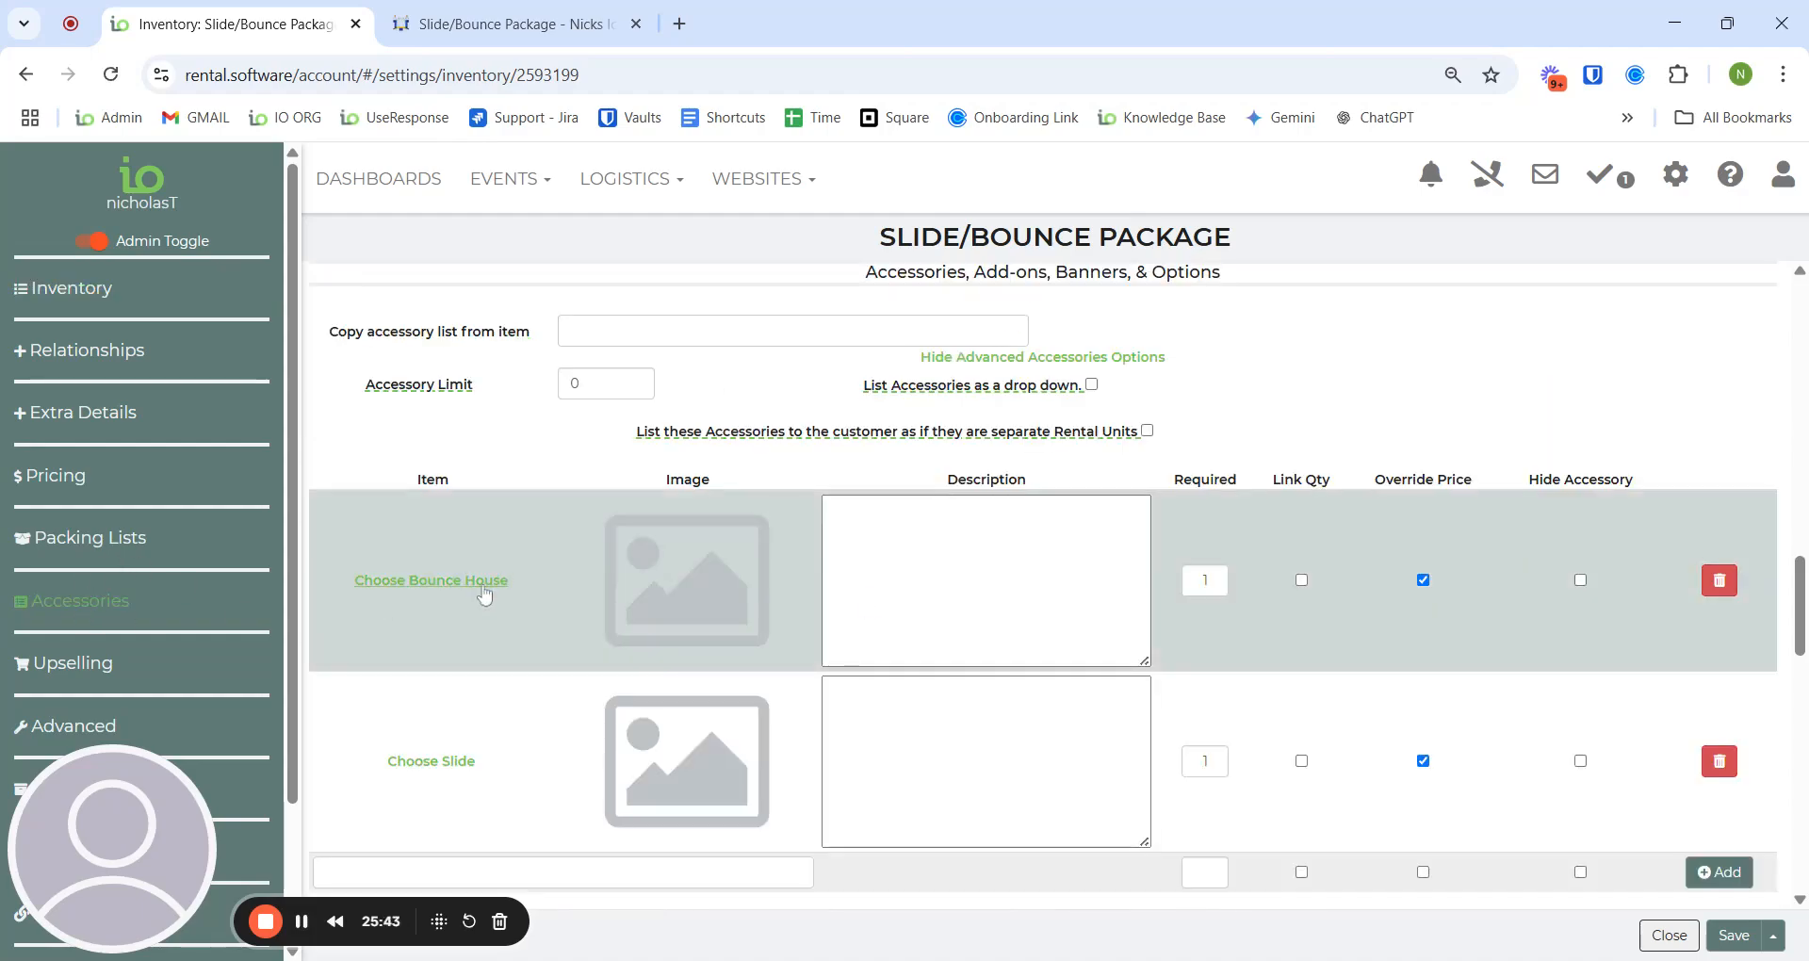
{"action": "left_click", "coordinate": [486, 595]}
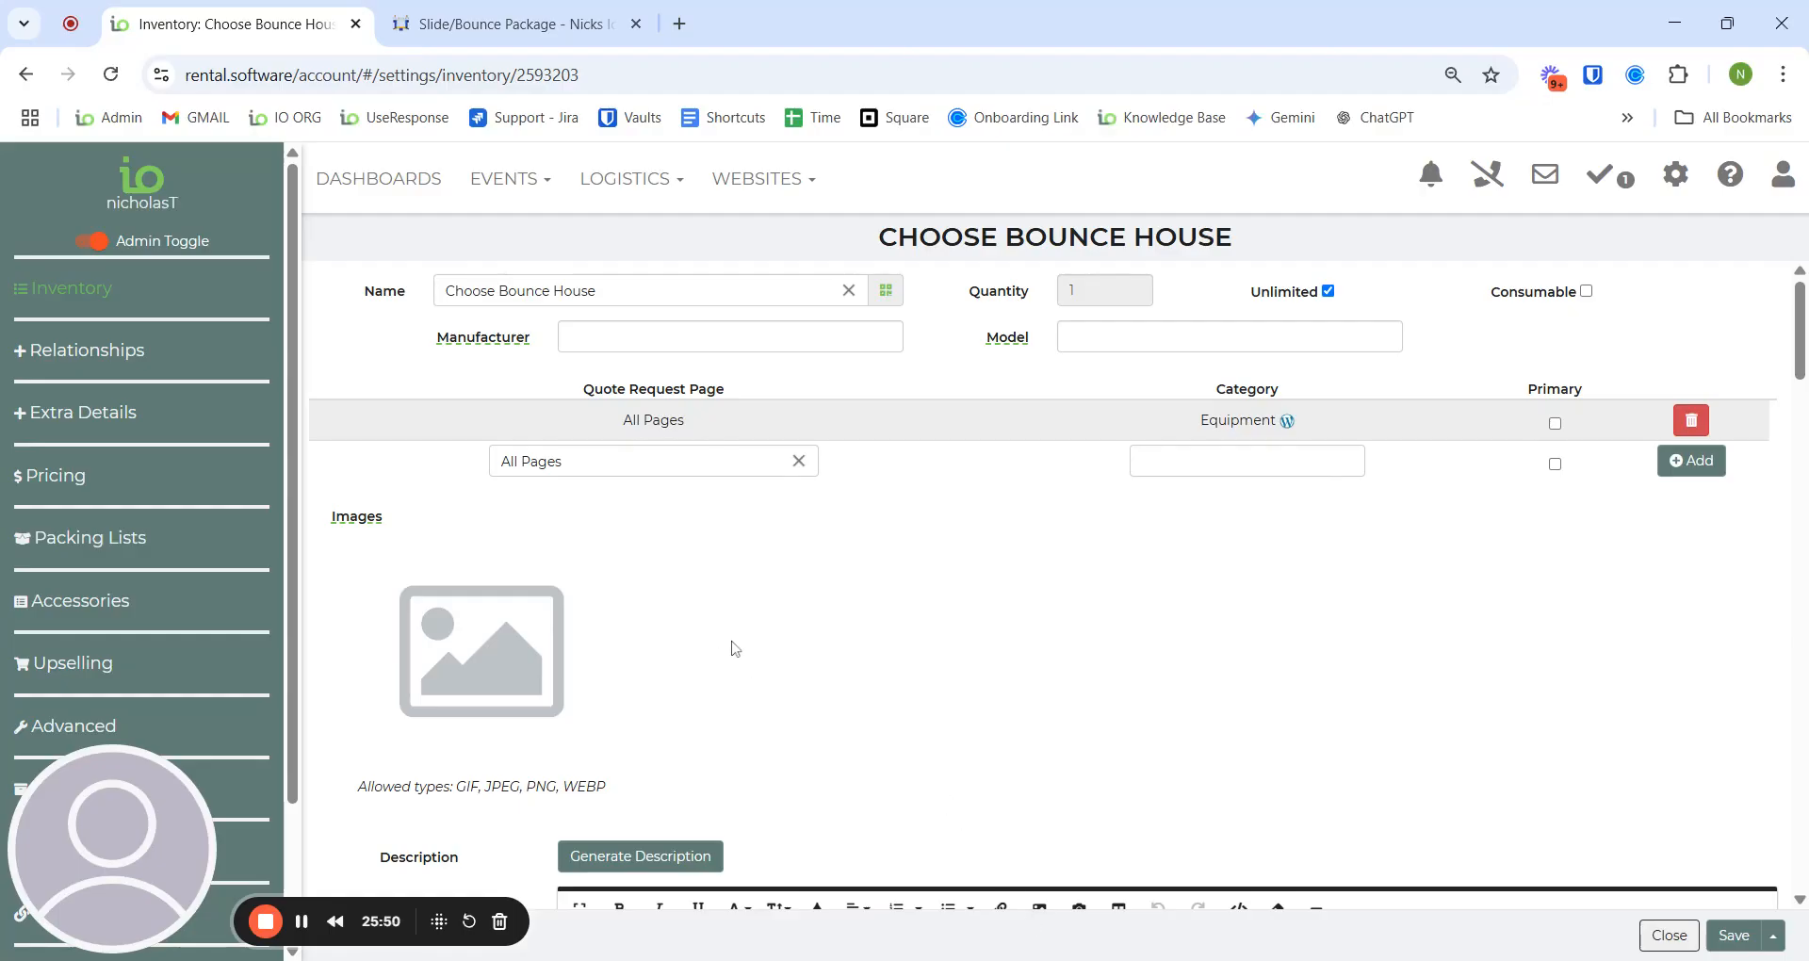
{"action": "left_click", "coordinate": [129, 613]}
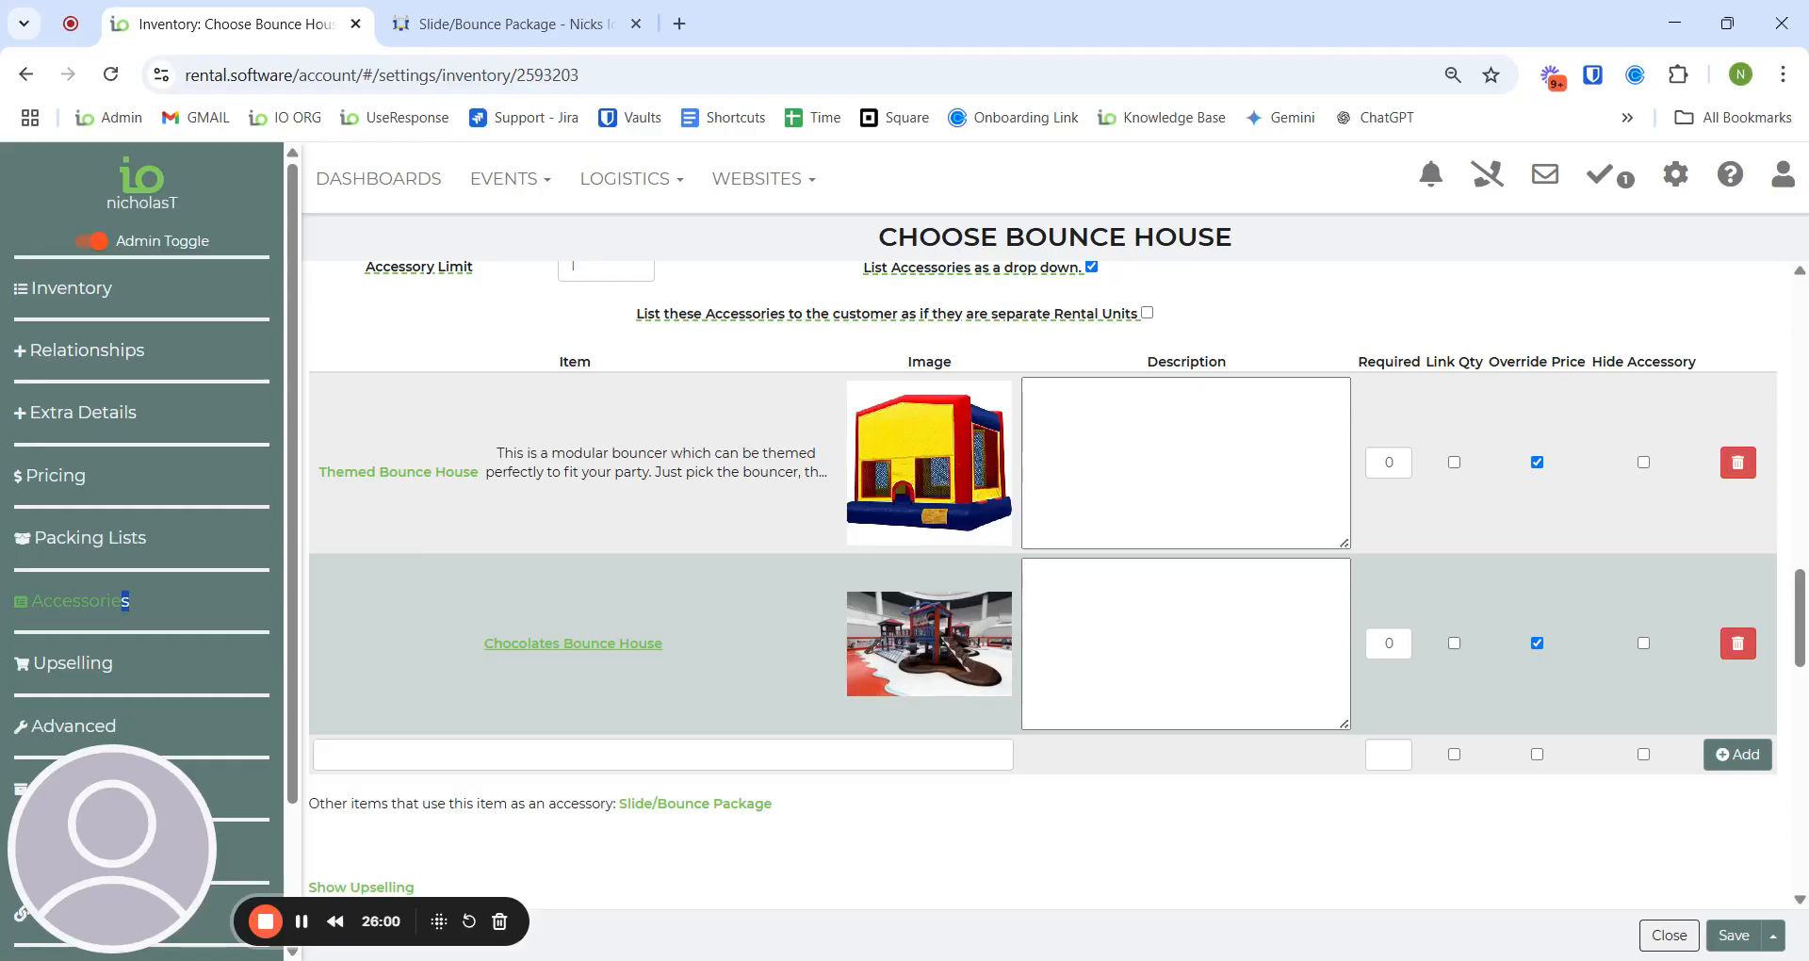
Step: Review the Chocolates Bounce House's nested choose wet or dry accessory and return to Choose Bounce House's accessories
{"action": "left_click", "coordinate": [593, 645]}
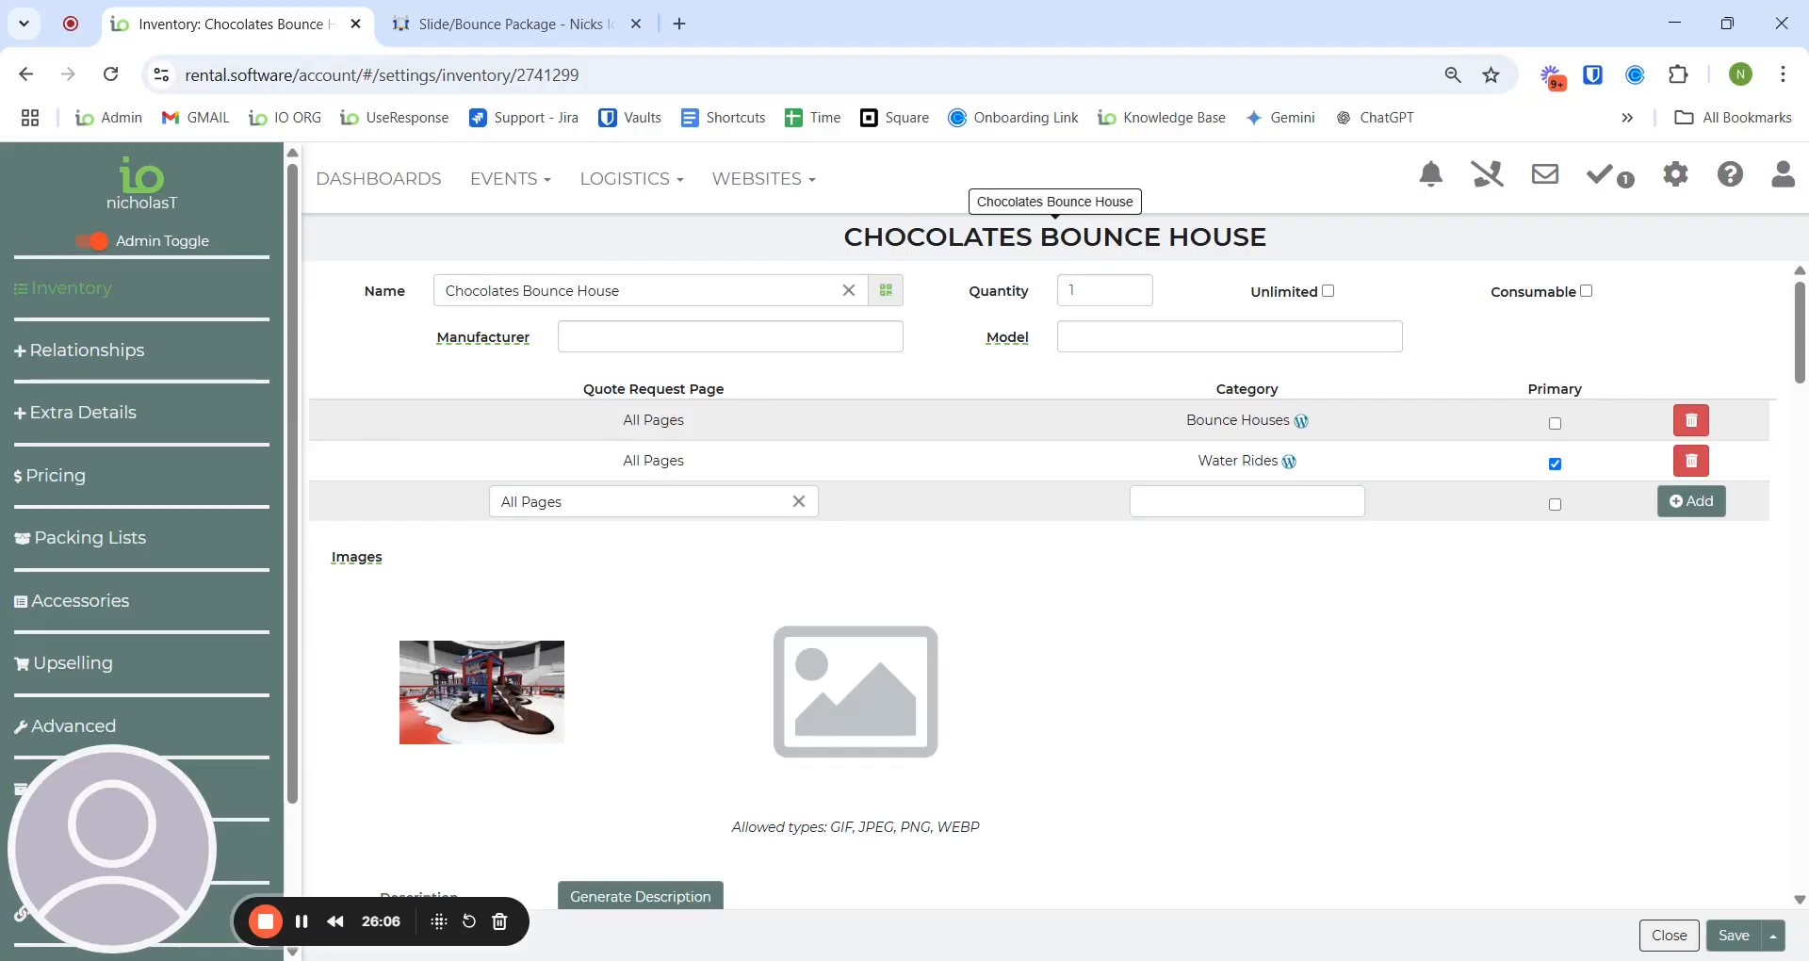
{"action": "left_click", "coordinate": [87, 608]}
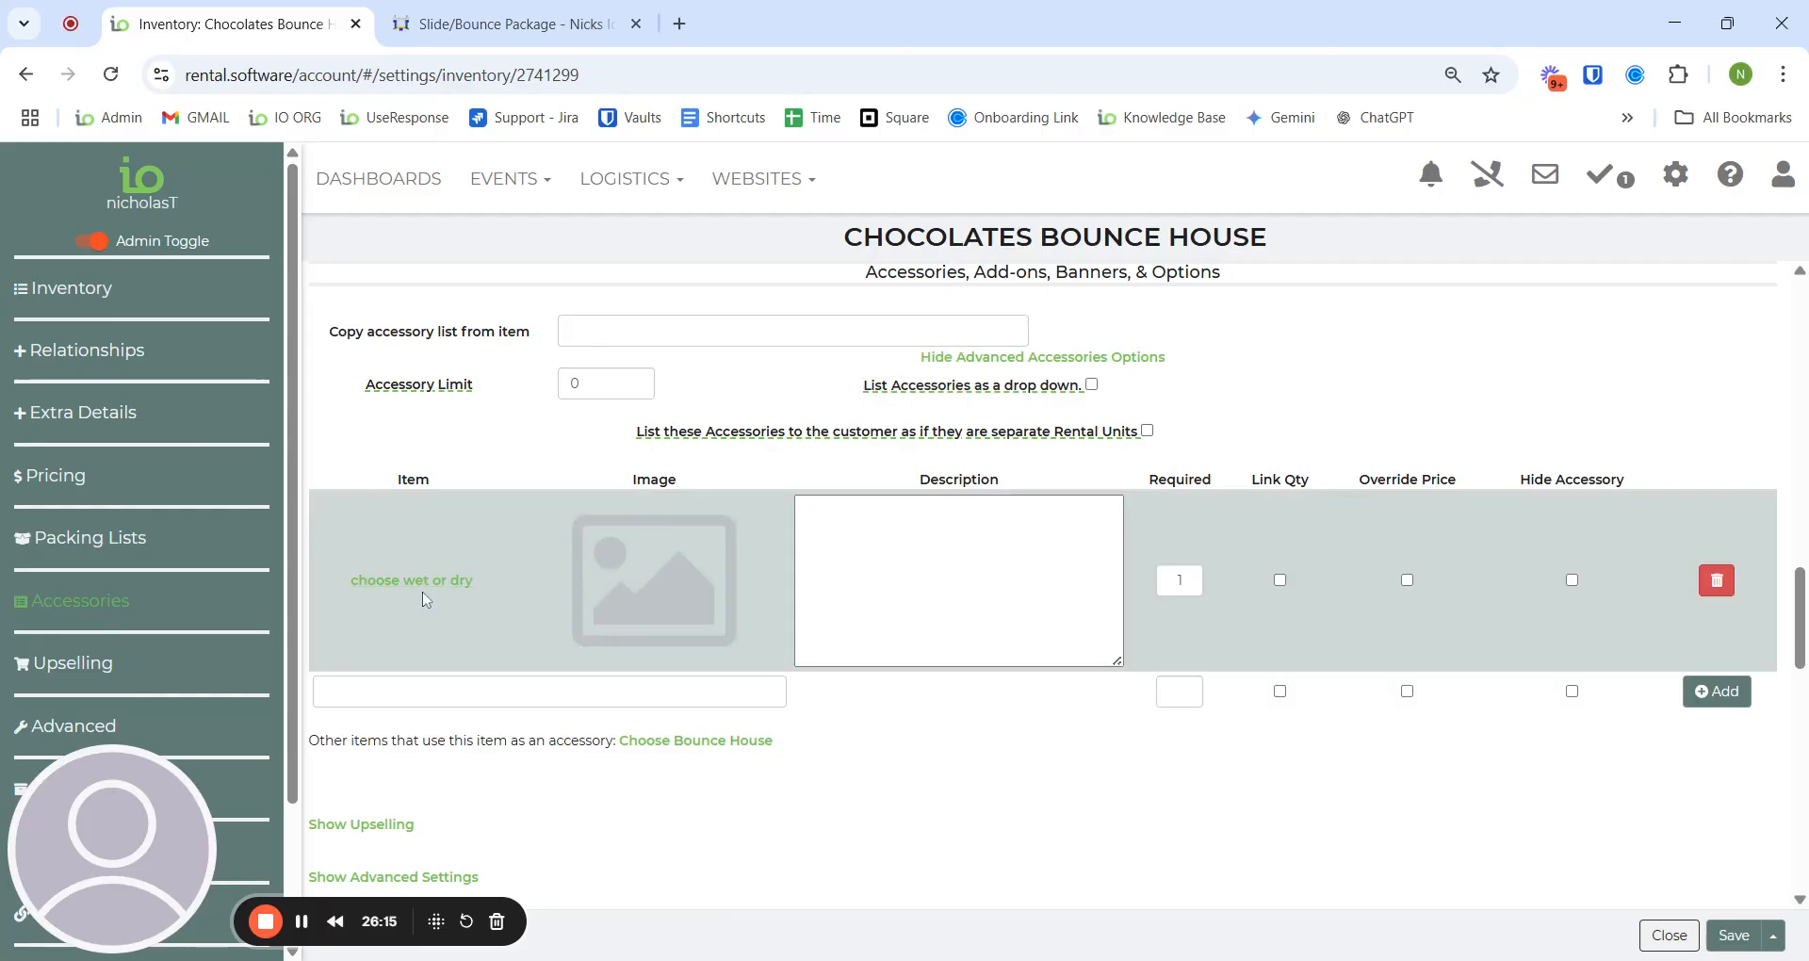
{"action": "left_click", "coordinate": [719, 743]}
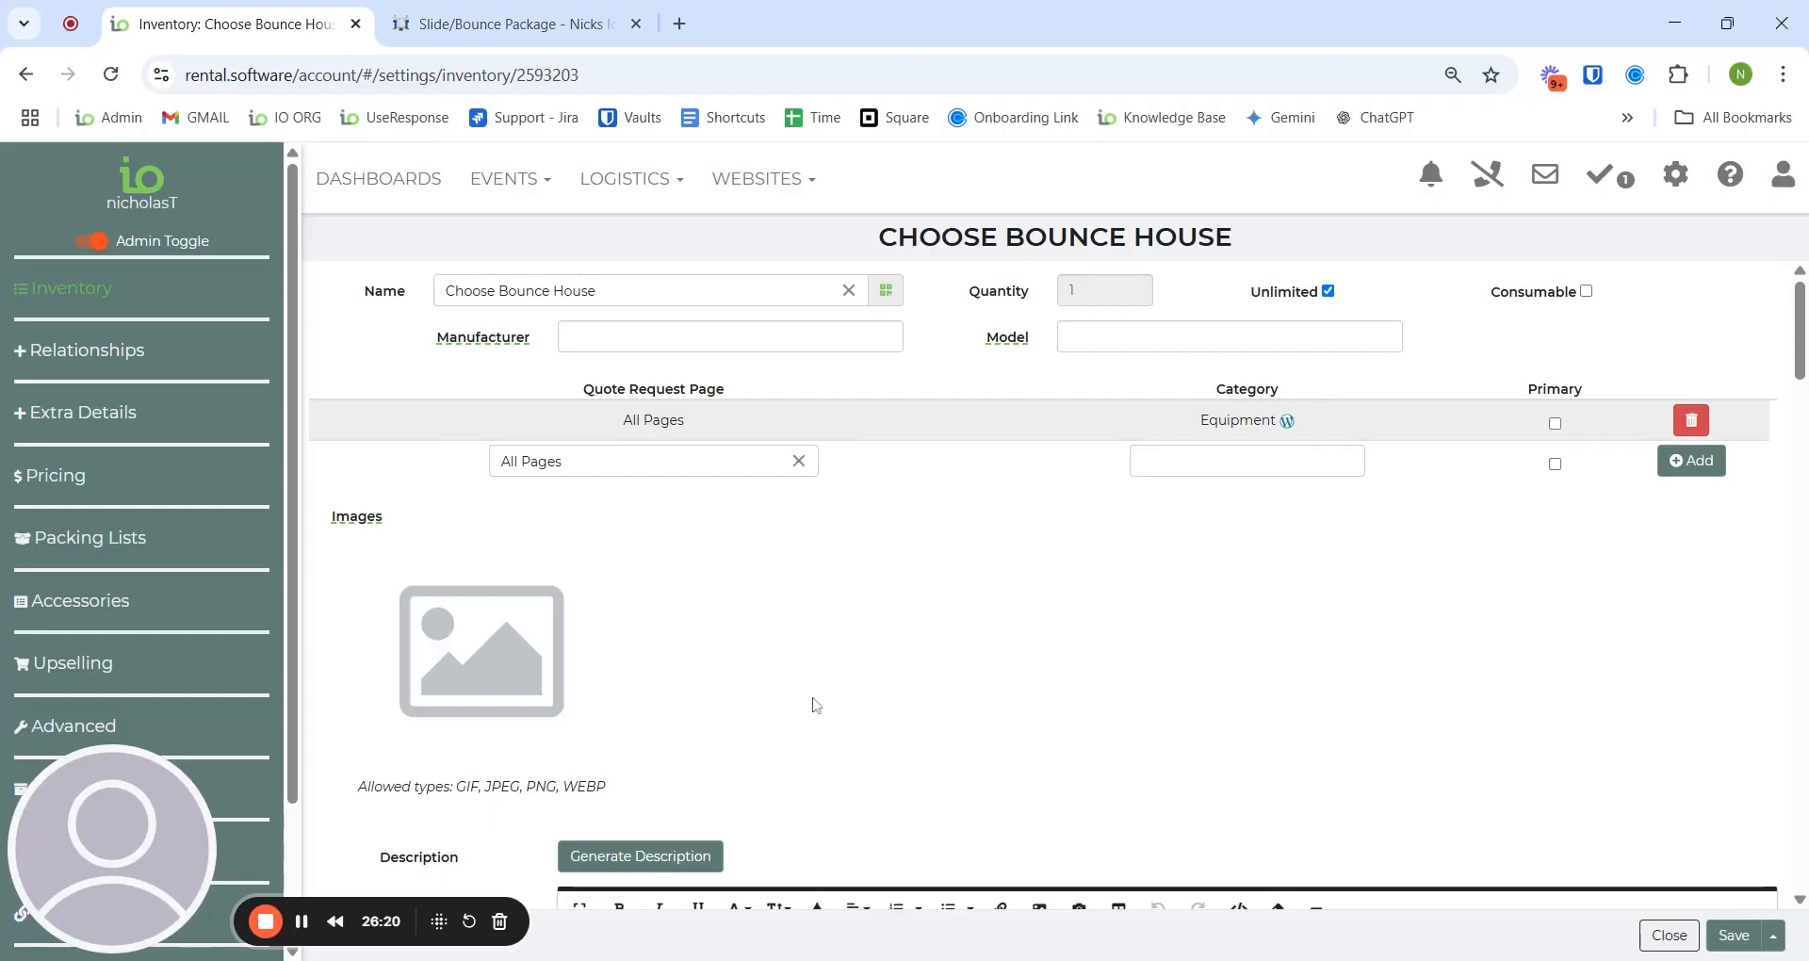
{"action": "scroll", "coordinate": [840, 687], "scroll_direction": "down", "scroll_amount": 9}
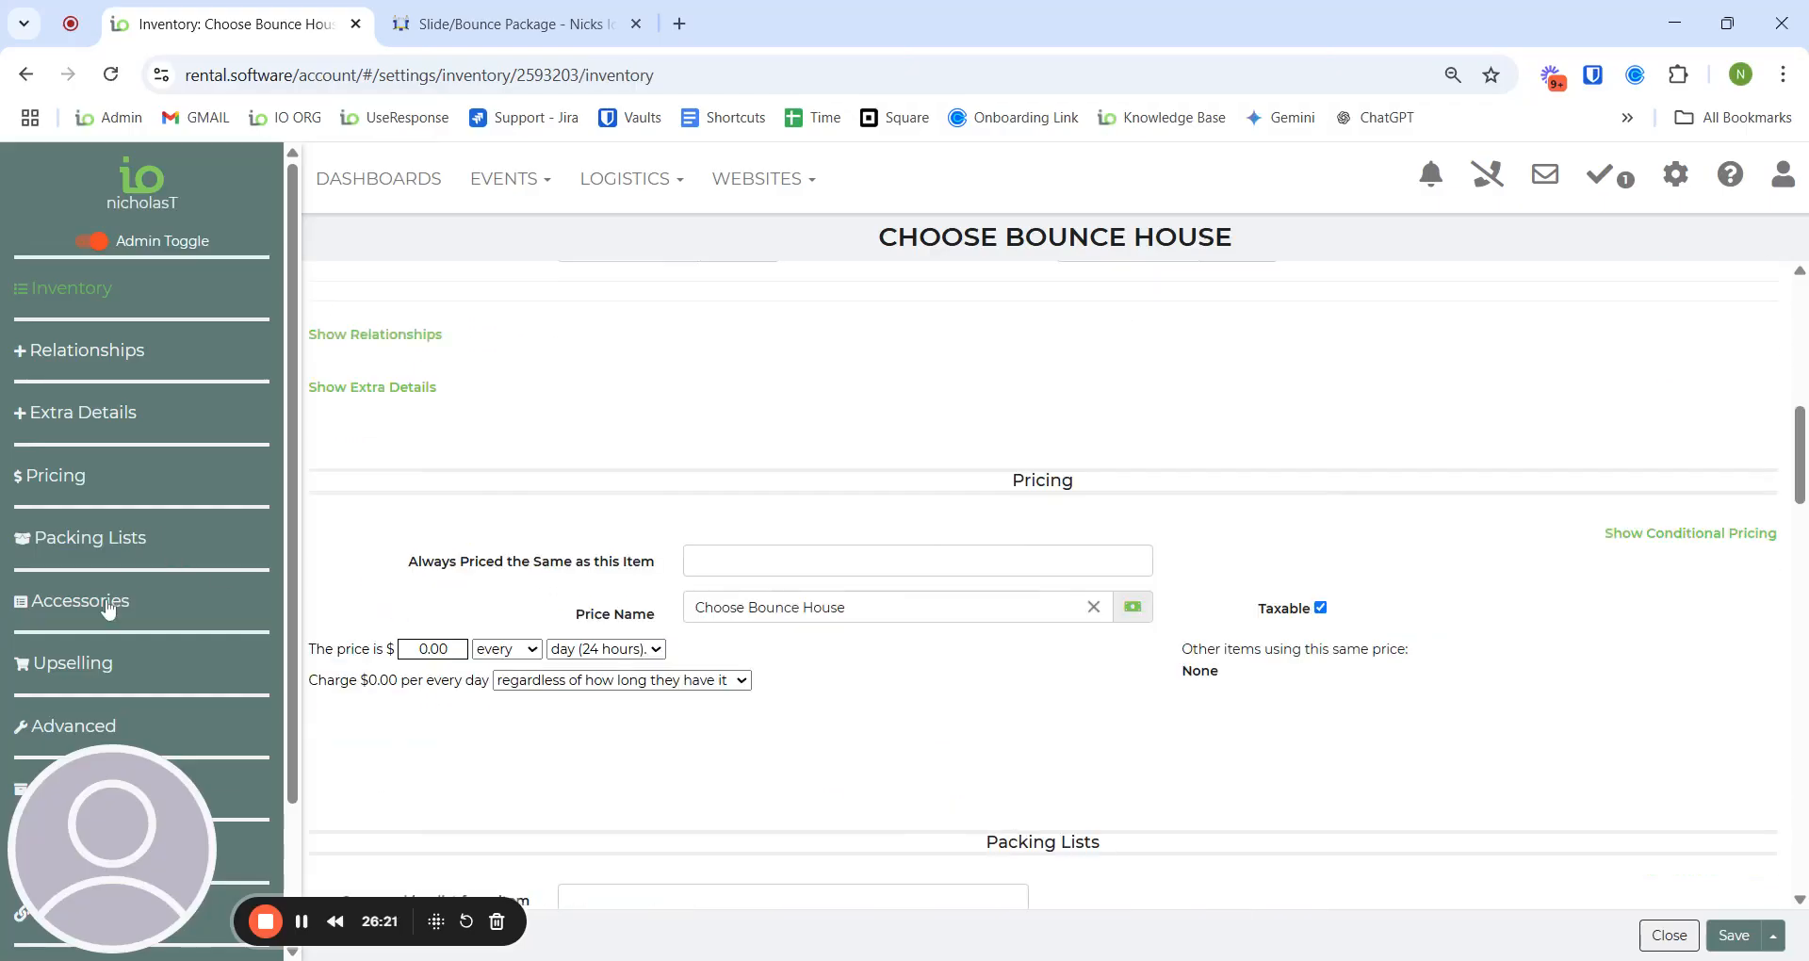
{"action": "left_click", "coordinate": [109, 610]}
Step: Switch to the website's Slide/Bounce Package page and try to add the package to the cart
{"action": "left_click", "coordinate": [483, 21]}
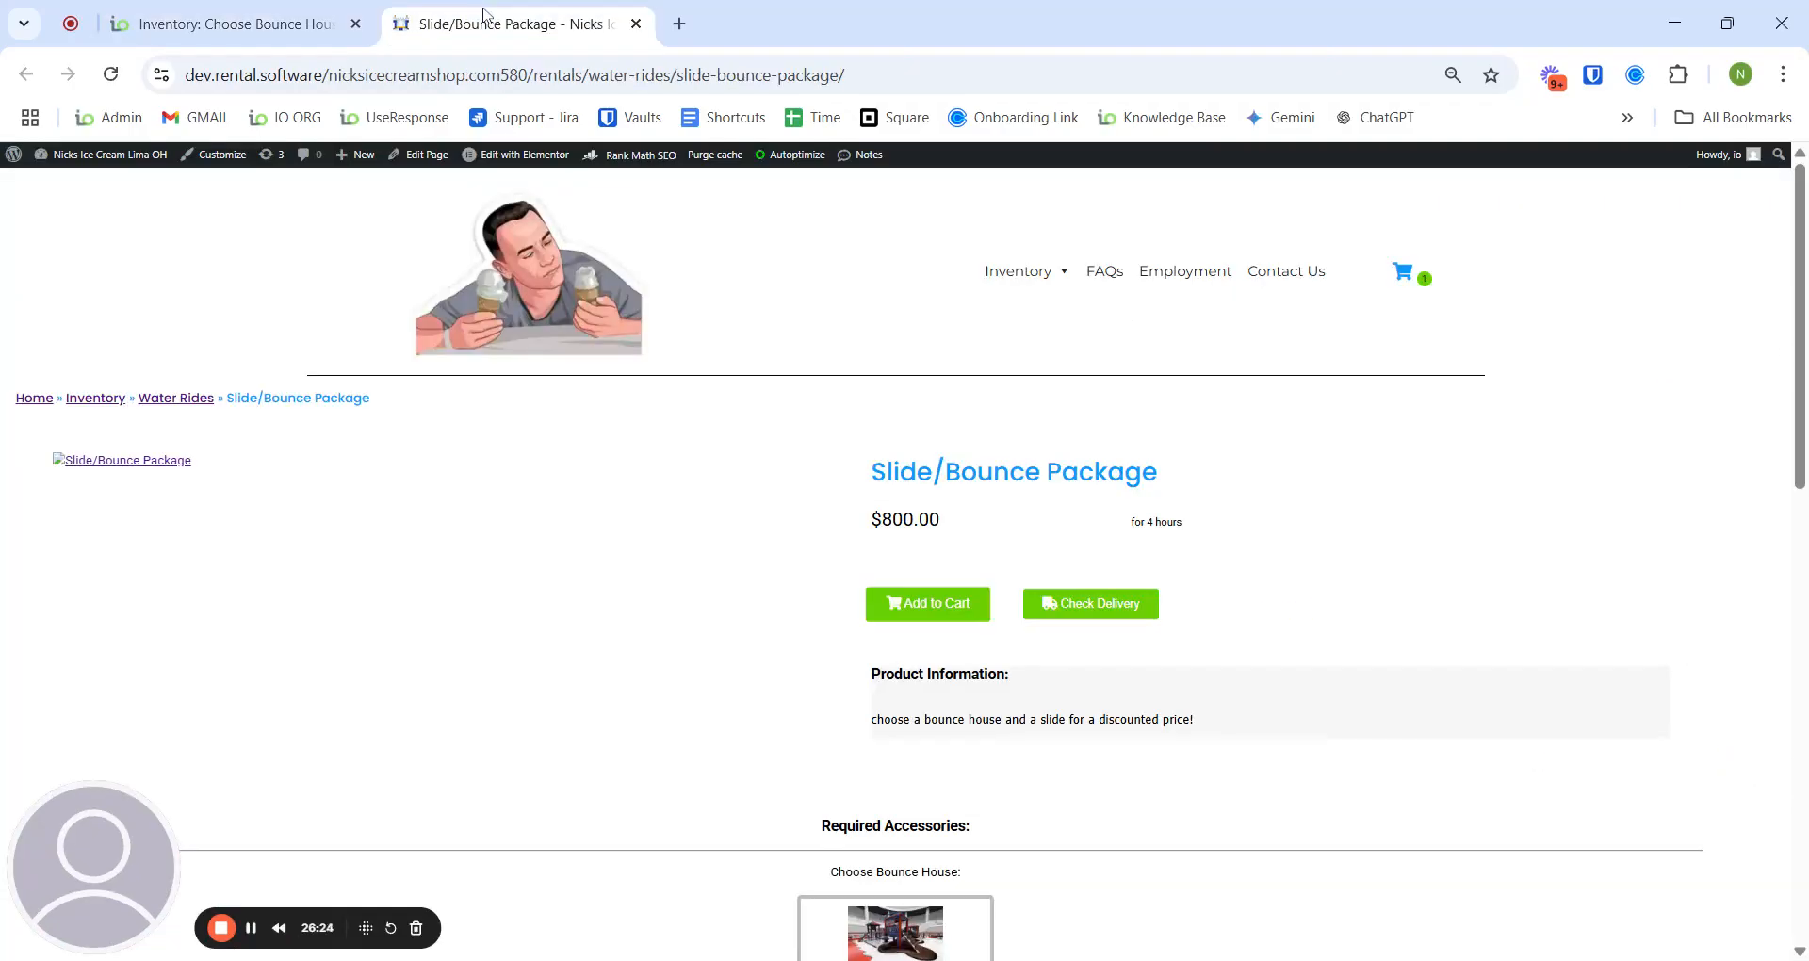
{"action": "scroll", "coordinate": [1021, 396], "scroll_direction": "down", "scroll_amount": 3}
{"action": "scroll", "coordinate": [949, 577], "scroll_direction": "up", "scroll_amount": 3}
{"action": "left_click", "coordinate": [954, 615]}
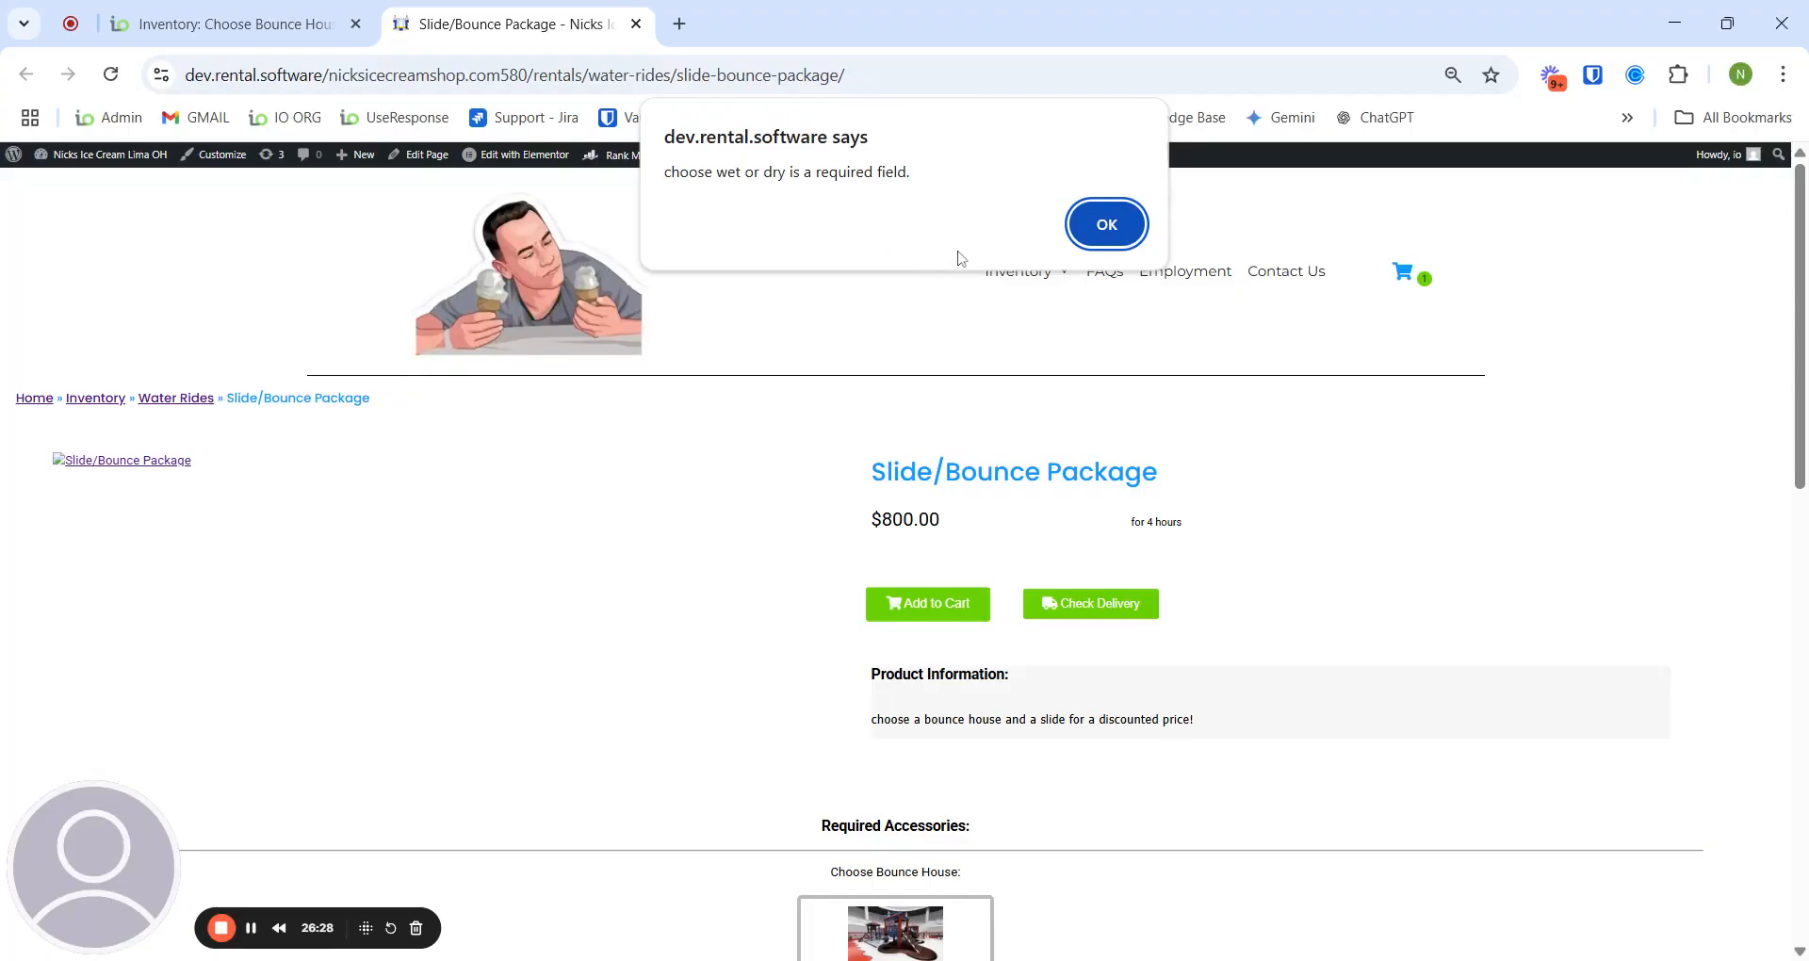
{"action": "left_click", "coordinate": [1109, 225]}
{"action": "scroll", "coordinate": [977, 464], "scroll_direction": "down", "scroll_amount": 3}
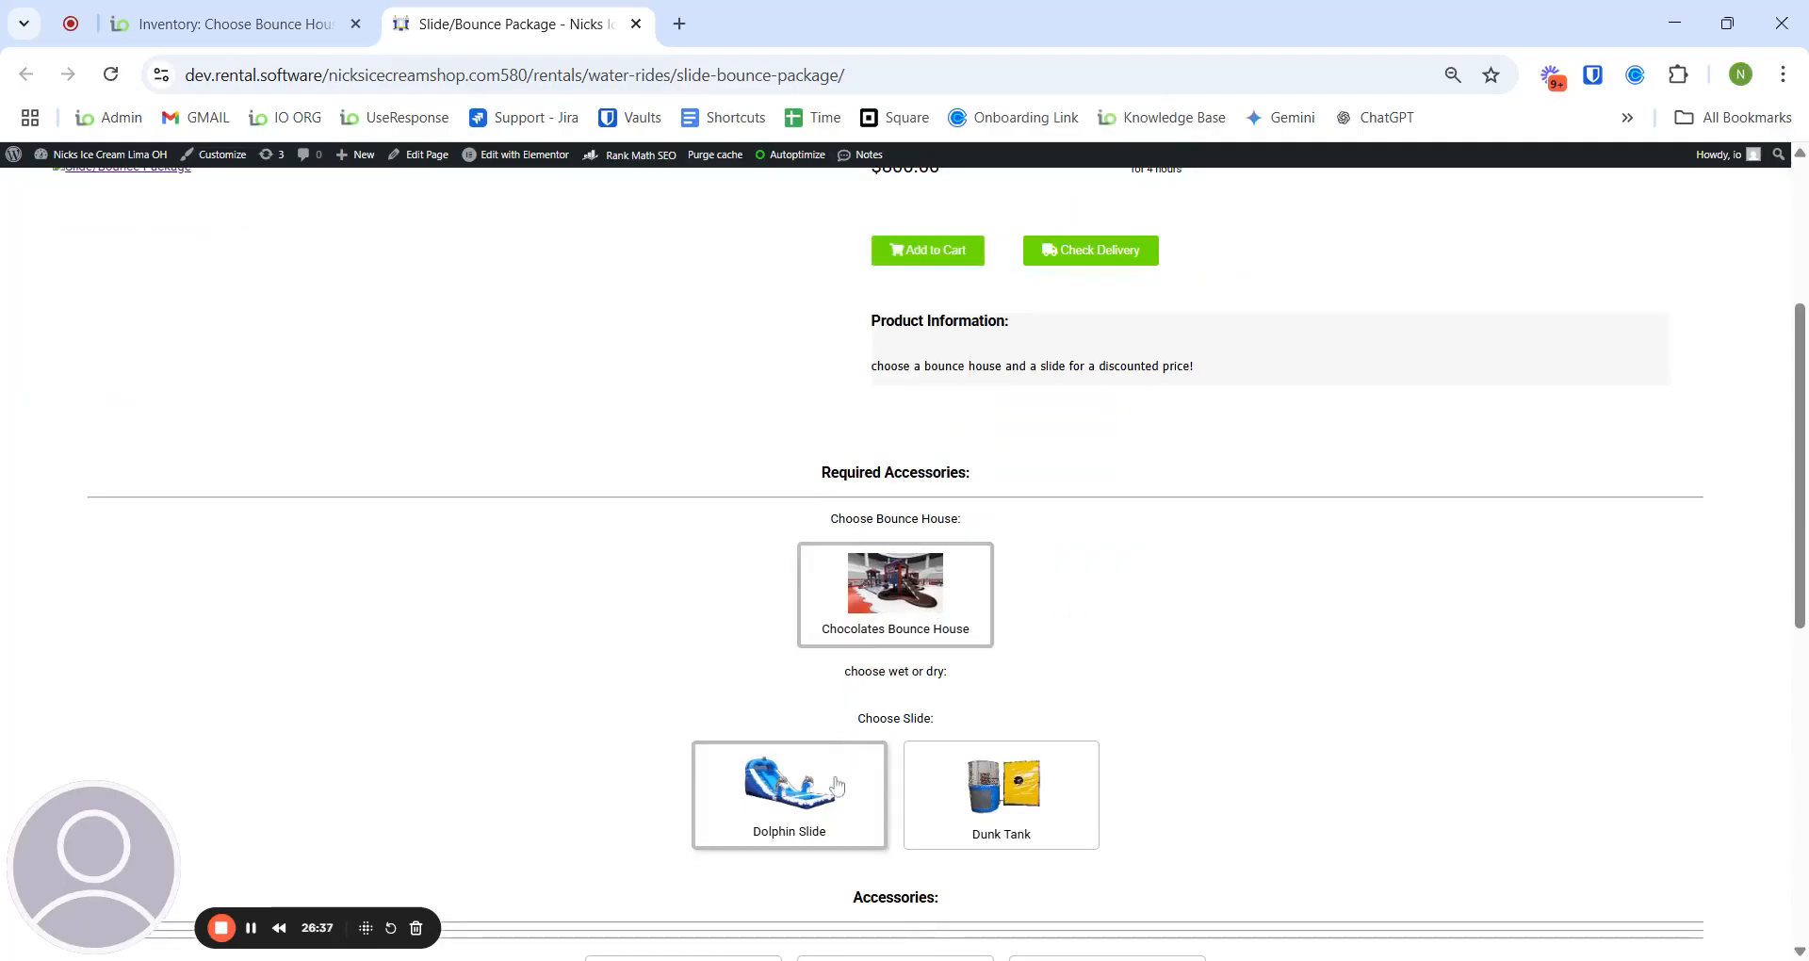
{"action": "left_click", "coordinate": [931, 264]}
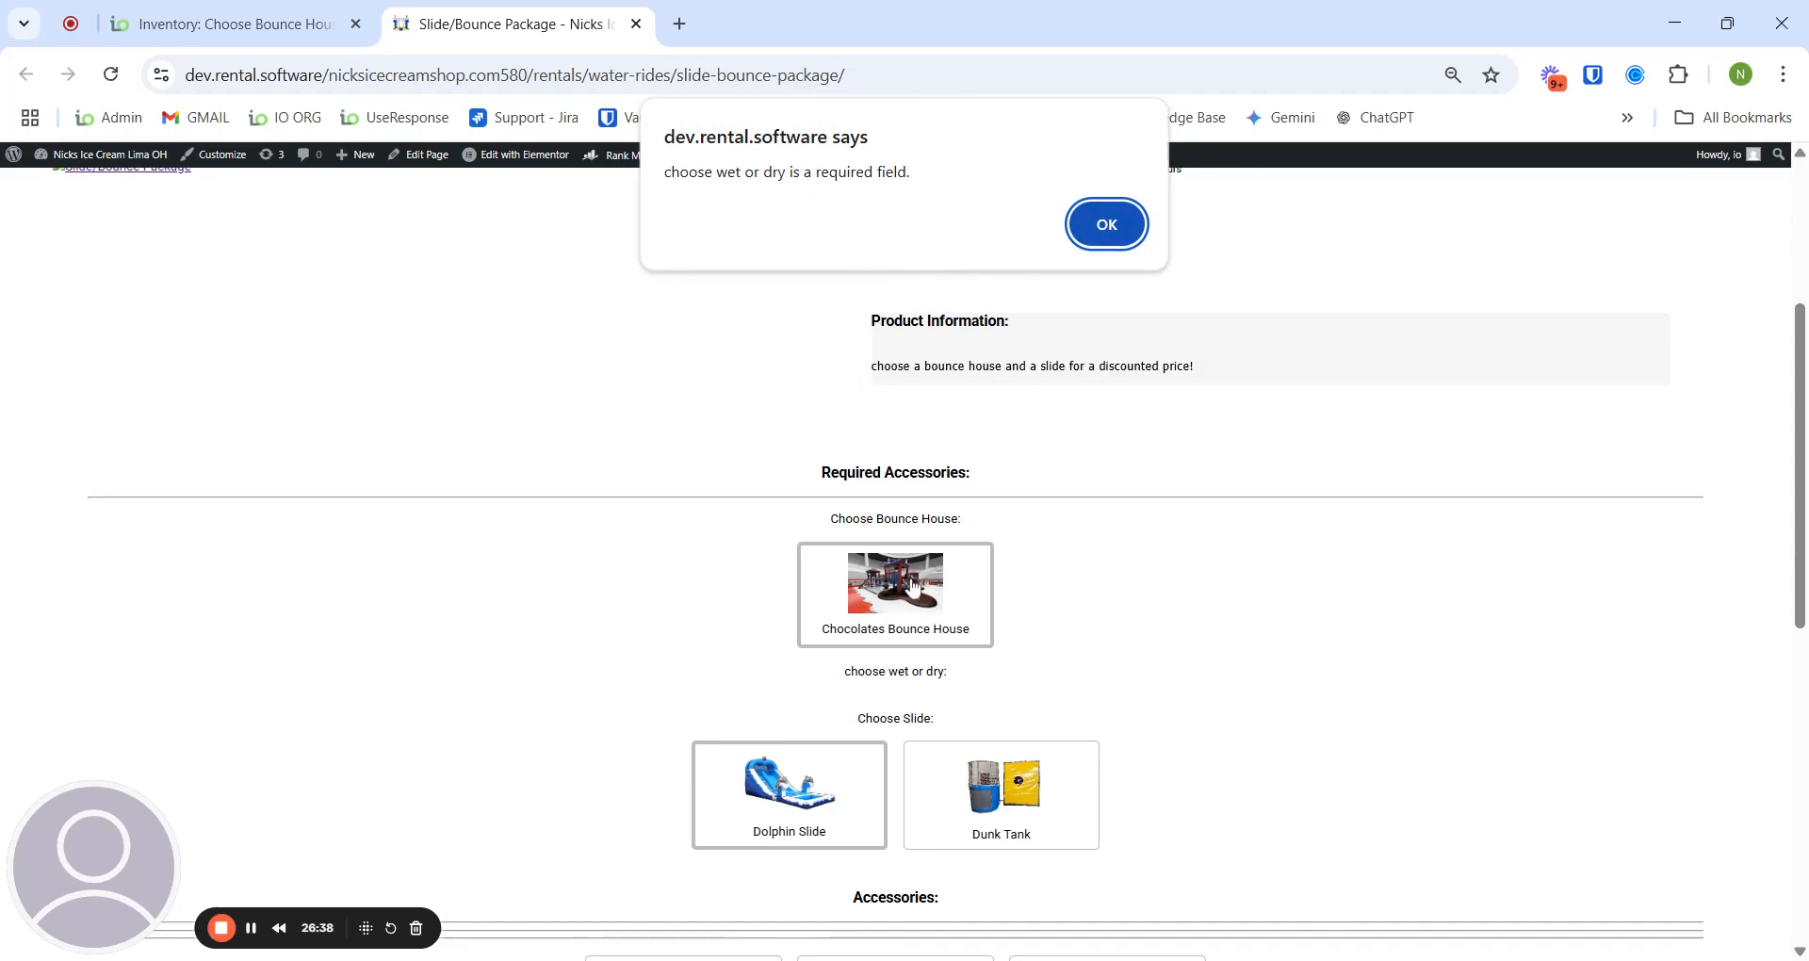
{"action": "left_click", "coordinate": [1105, 224]}
Step: Examine the package page's required choices, including choose wet or dry, and its optional accessories
{"action": "scroll", "coordinate": [942, 603], "scroll_direction": "down", "scroll_amount": 4}
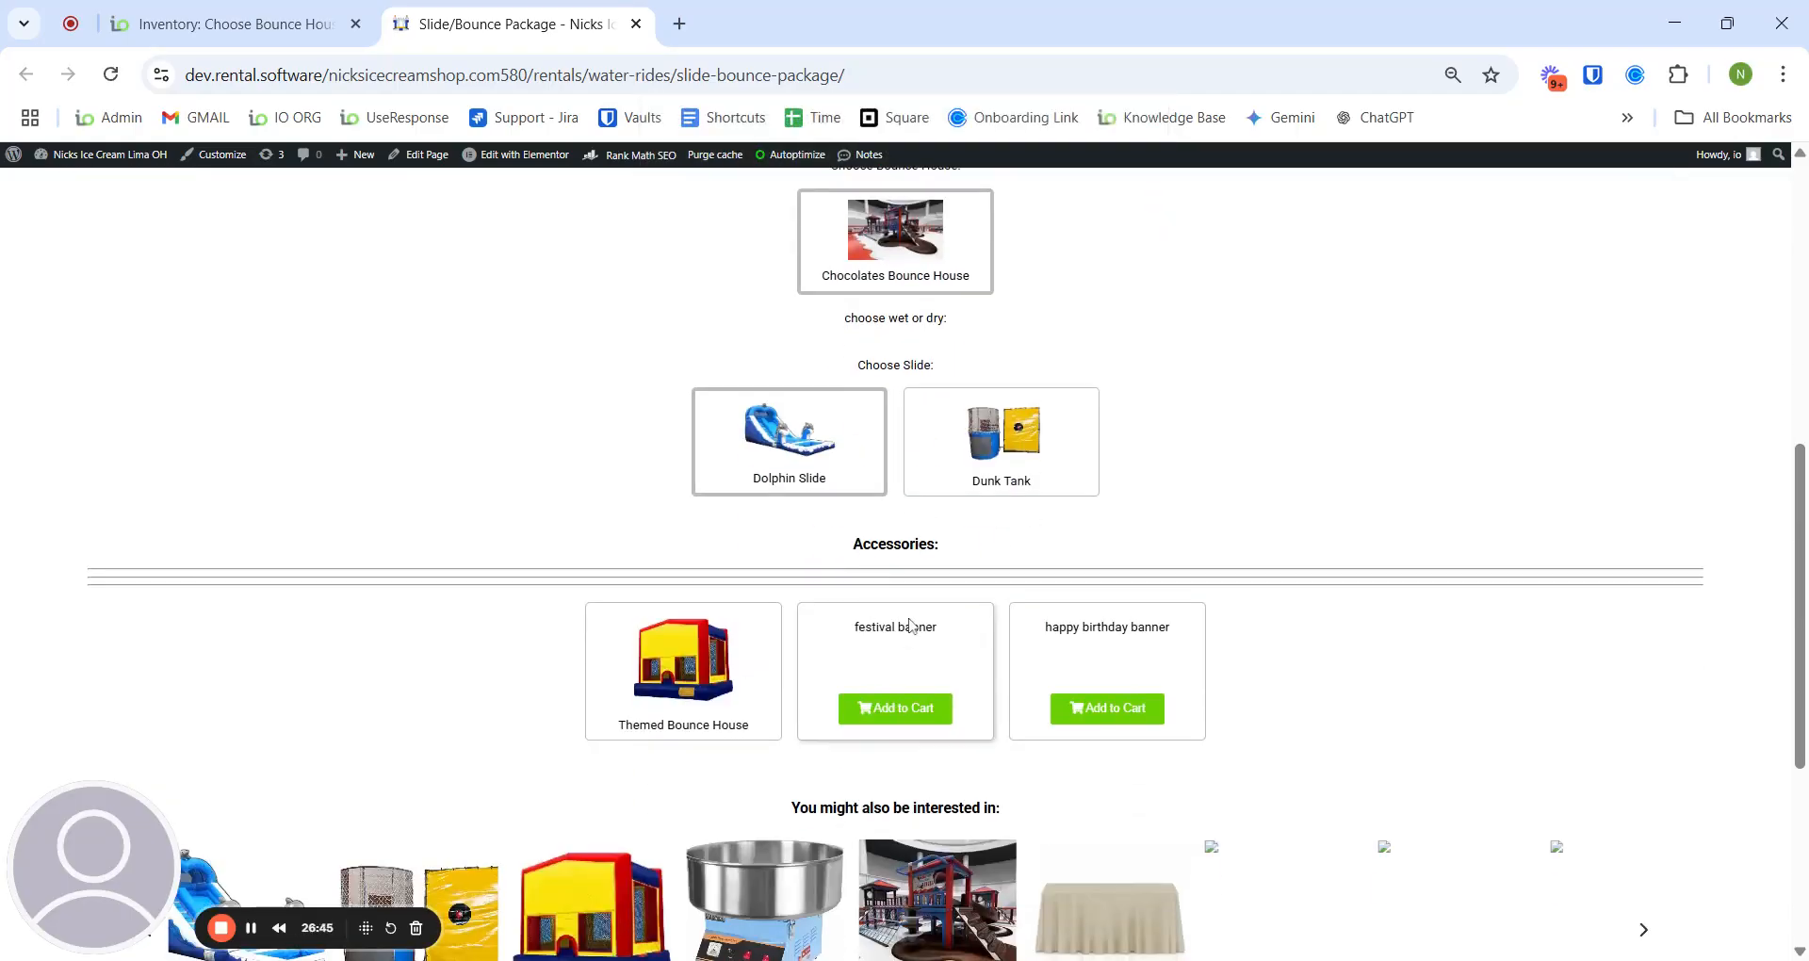
{"action": "scroll", "coordinate": [924, 574], "scroll_direction": "down", "scroll_amount": 3}
{"action": "scroll", "coordinate": [1115, 535], "scroll_direction": "up", "scroll_amount": 4}
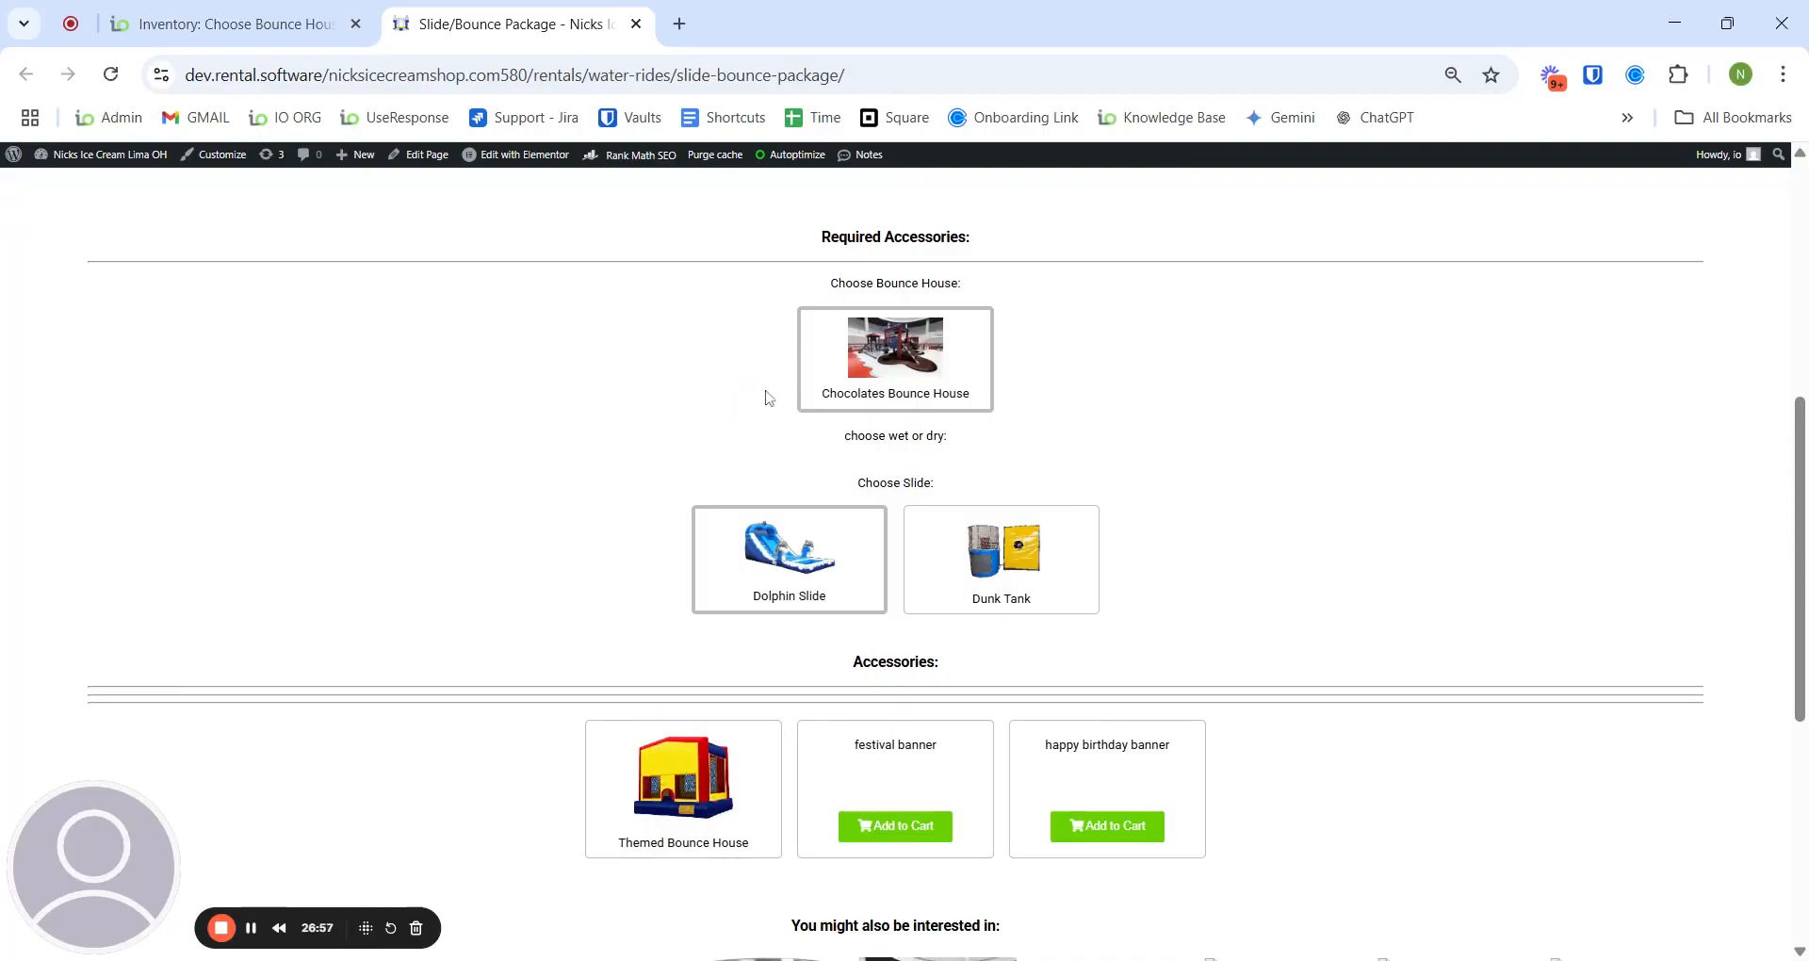
{"action": "scroll", "coordinate": [773, 405], "scroll_direction": "up", "scroll_amount": 4}
{"action": "scroll", "coordinate": [783, 598], "scroll_direction": "down", "scroll_amount": 1}
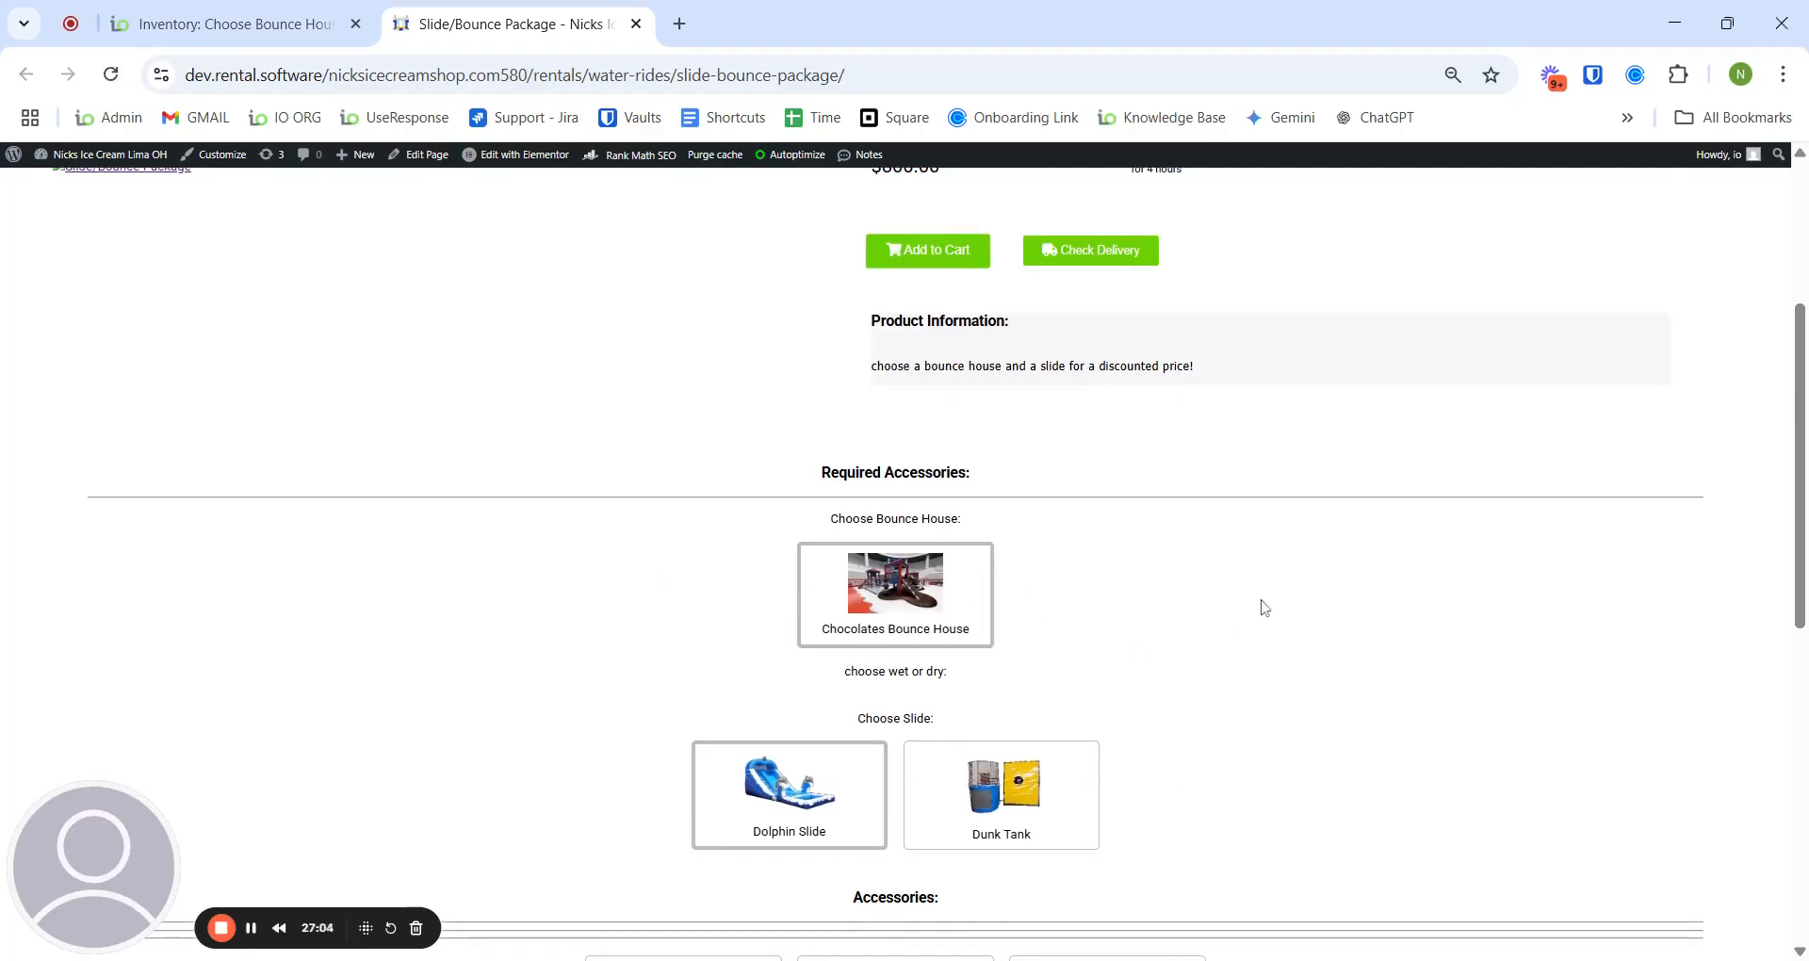
{"action": "scroll", "coordinate": [778, 860], "scroll_direction": "up", "scroll_amount": 2}
{"action": "scroll", "coordinate": [1199, 716], "scroll_direction": "up", "scroll_amount": 3}
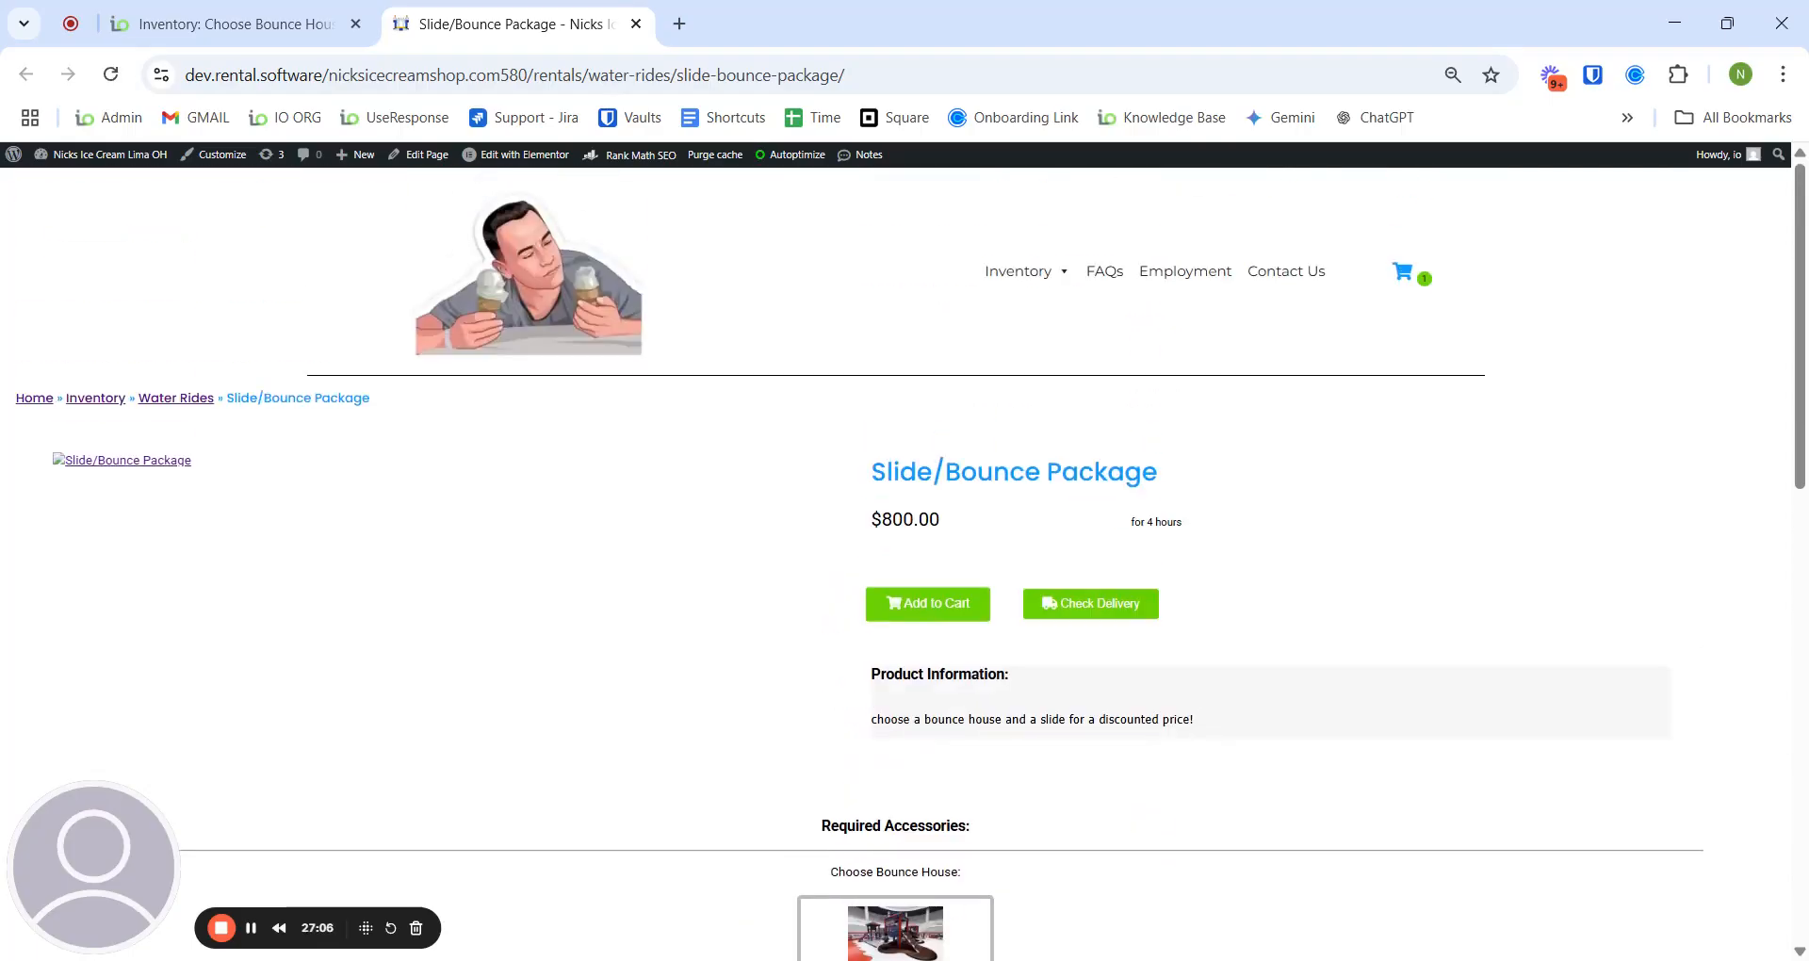
Step: Return to the inventory settings and remove the choose wet or dry accessory from the Chocolates Bounce House
{"action": "left_click", "coordinate": [270, 7]}
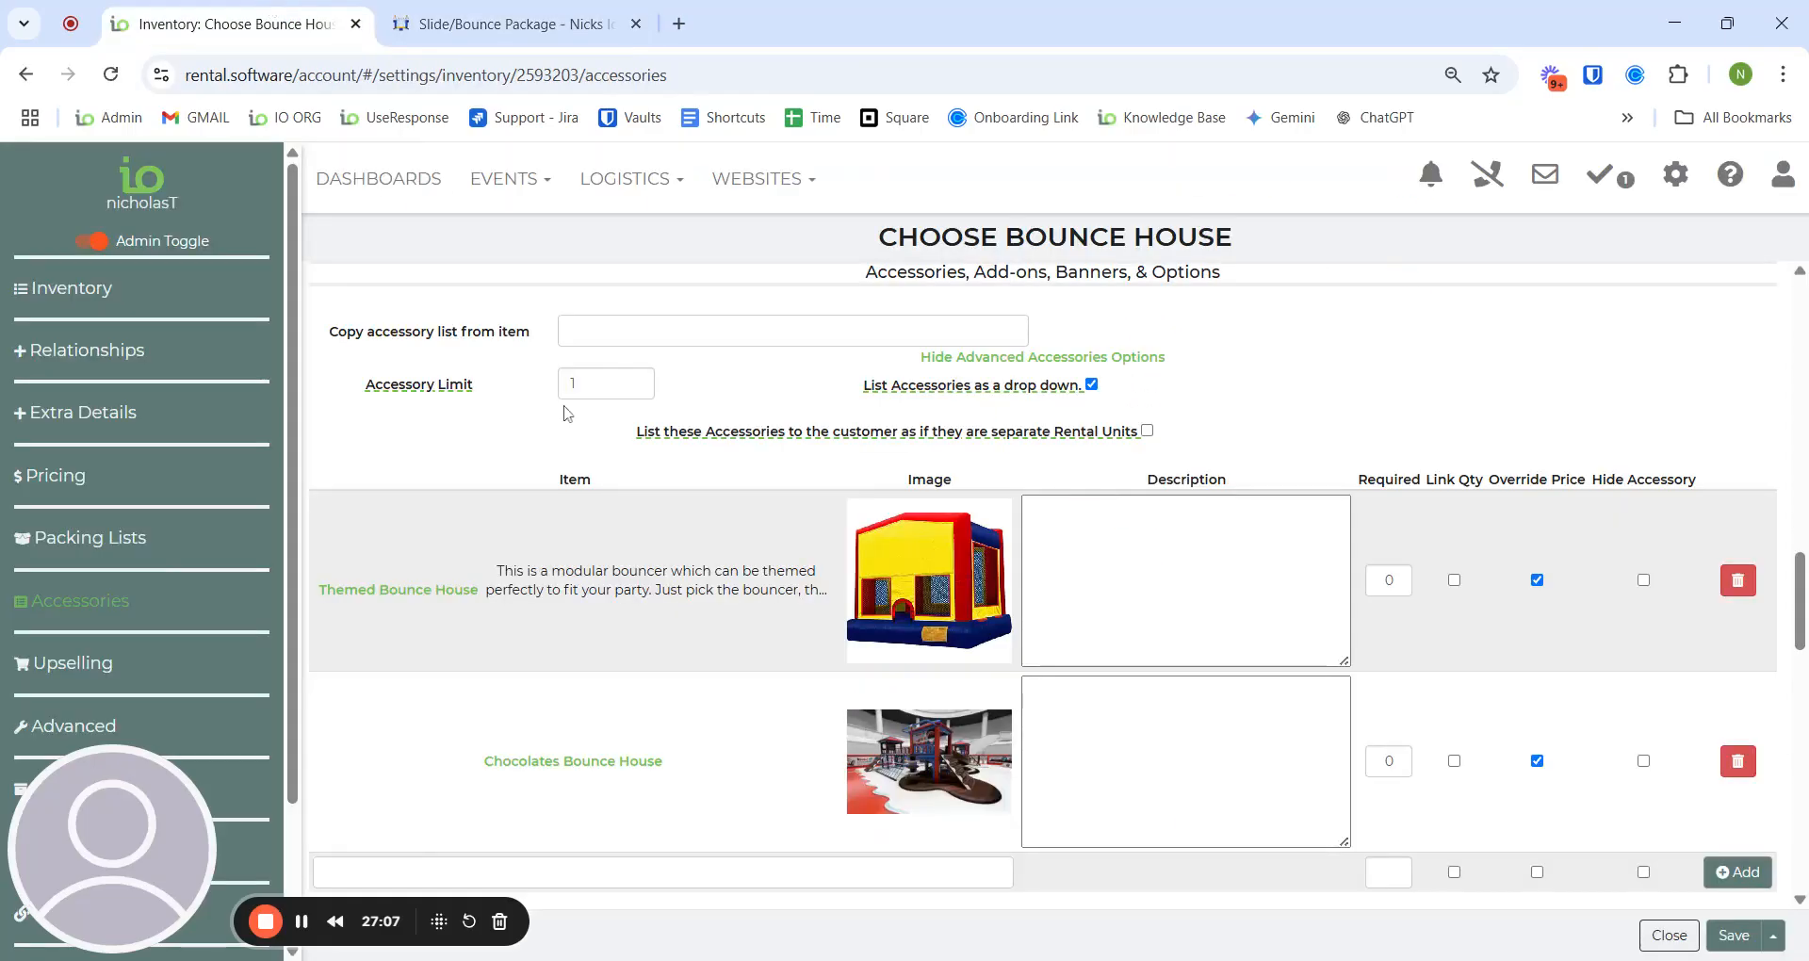
{"action": "scroll", "coordinate": [748, 318], "scroll_direction": "down", "scroll_amount": 1}
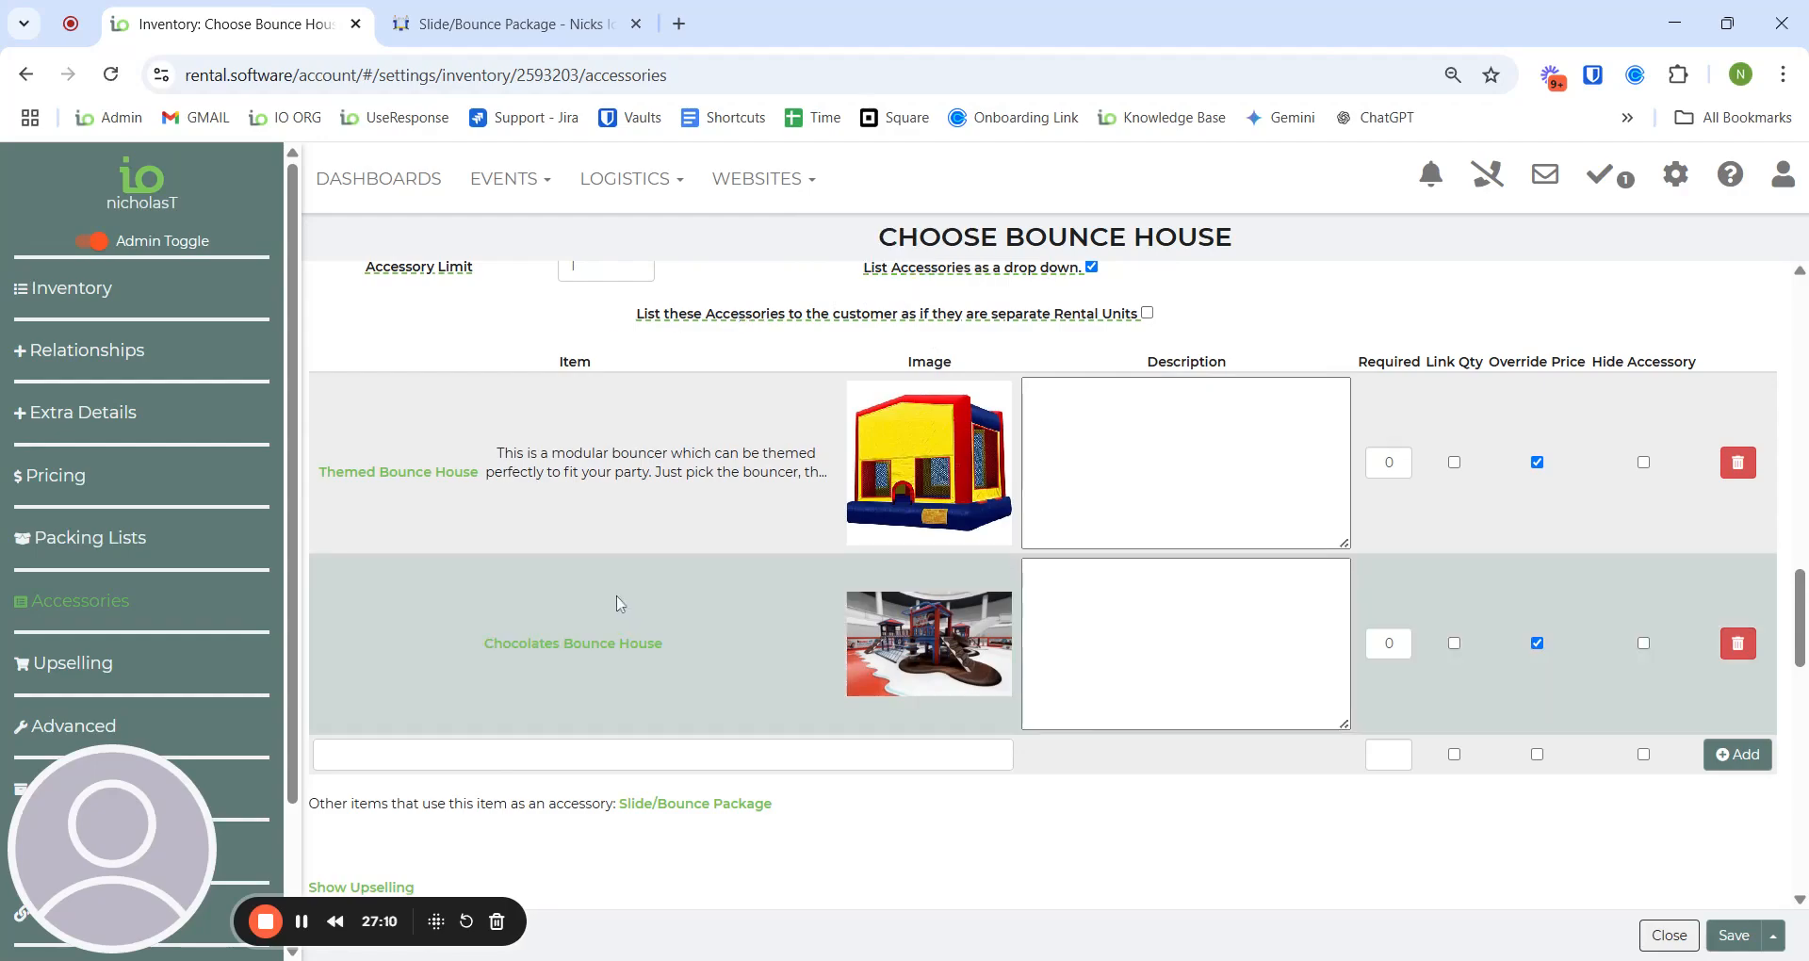
{"action": "mouse_move", "coordinate": [869, 657]}
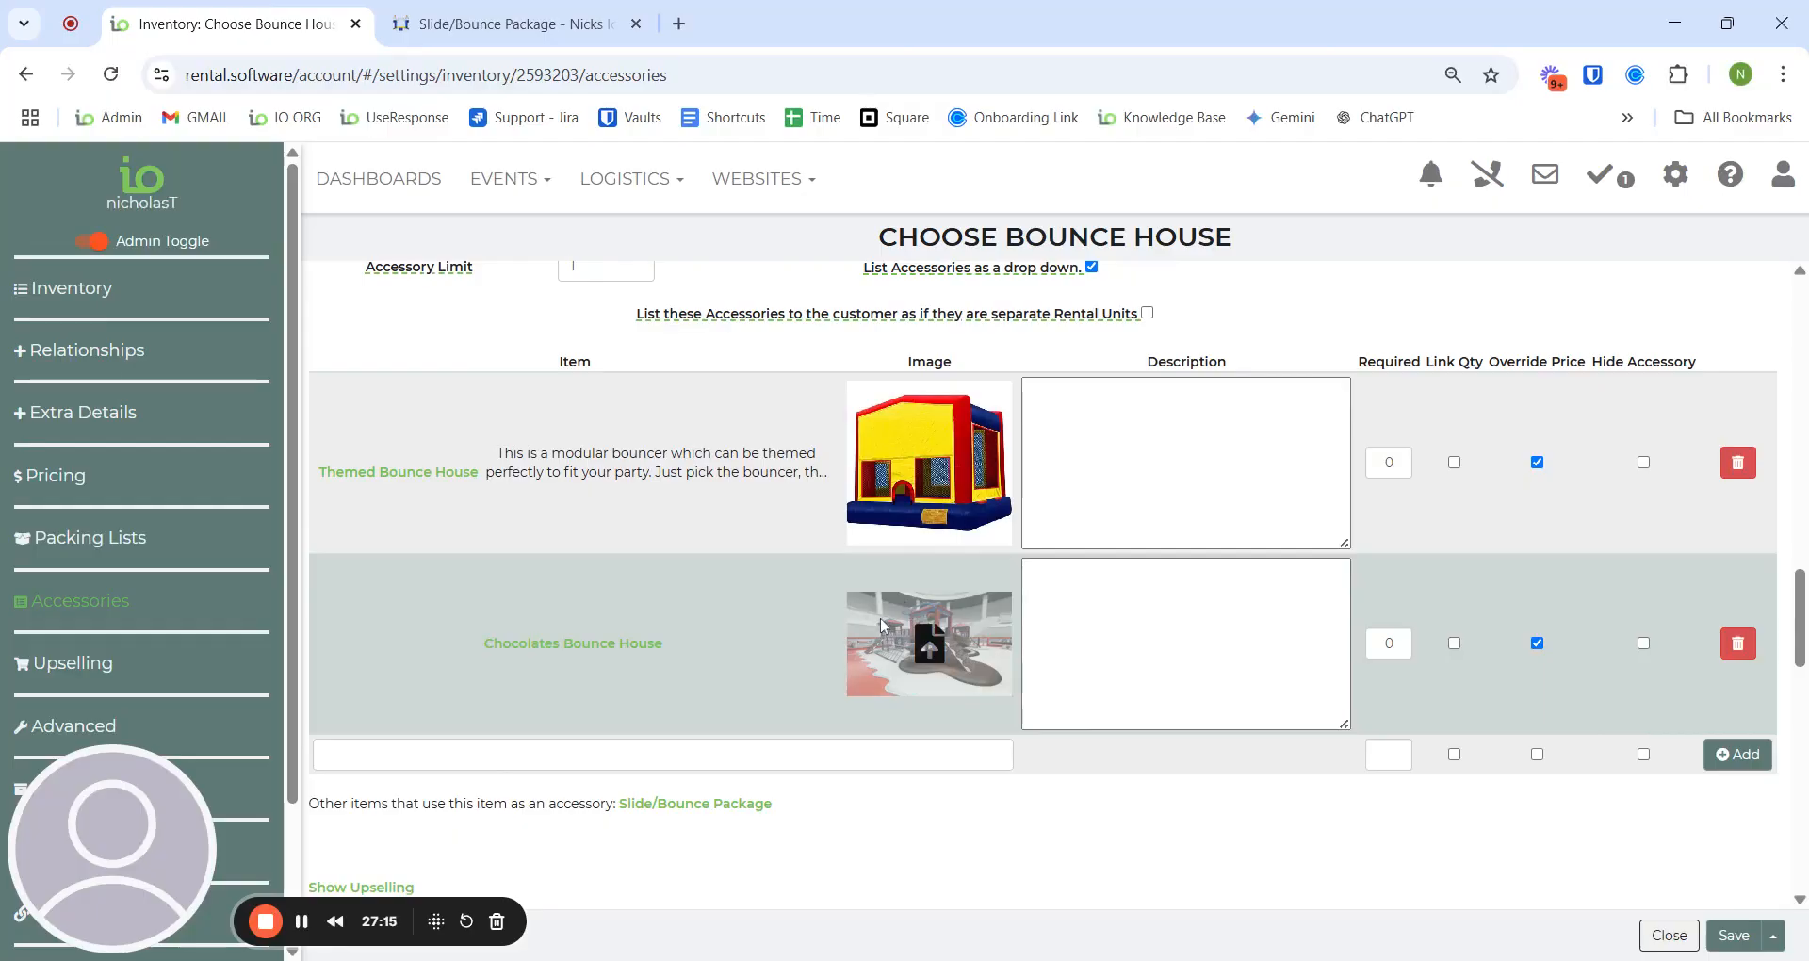
{"action": "left_click", "coordinate": [623, 645]}
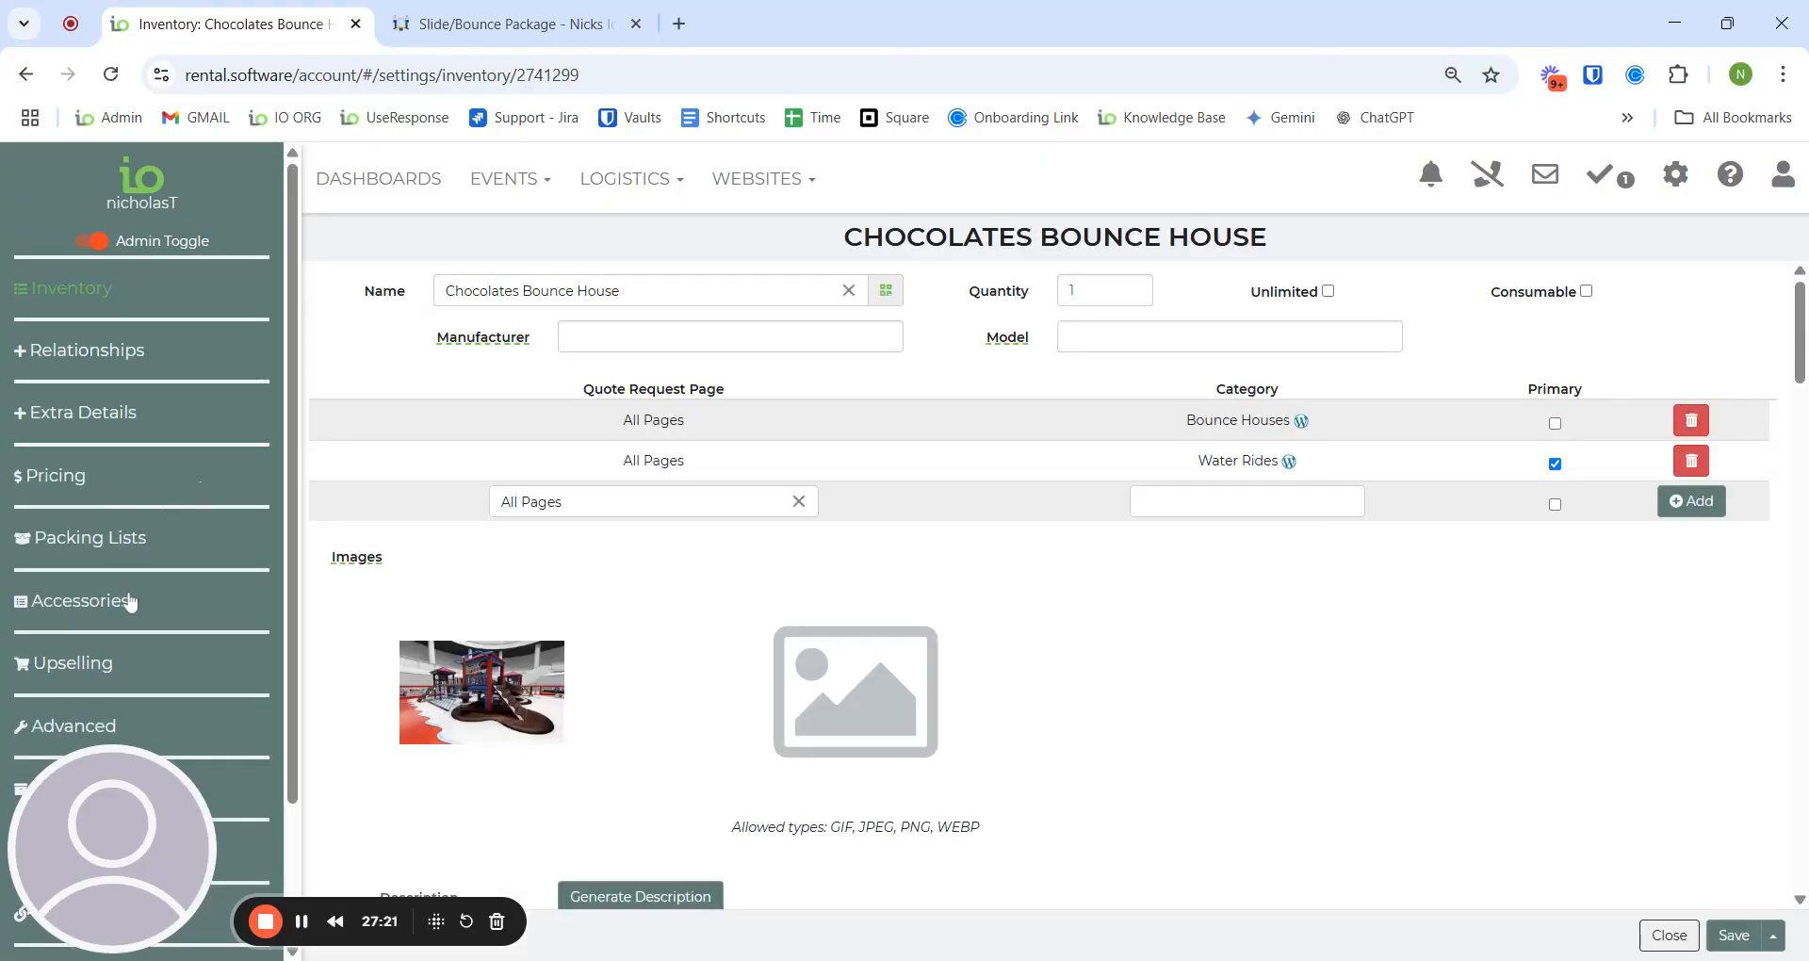
{"action": "left_click", "coordinate": [113, 601]}
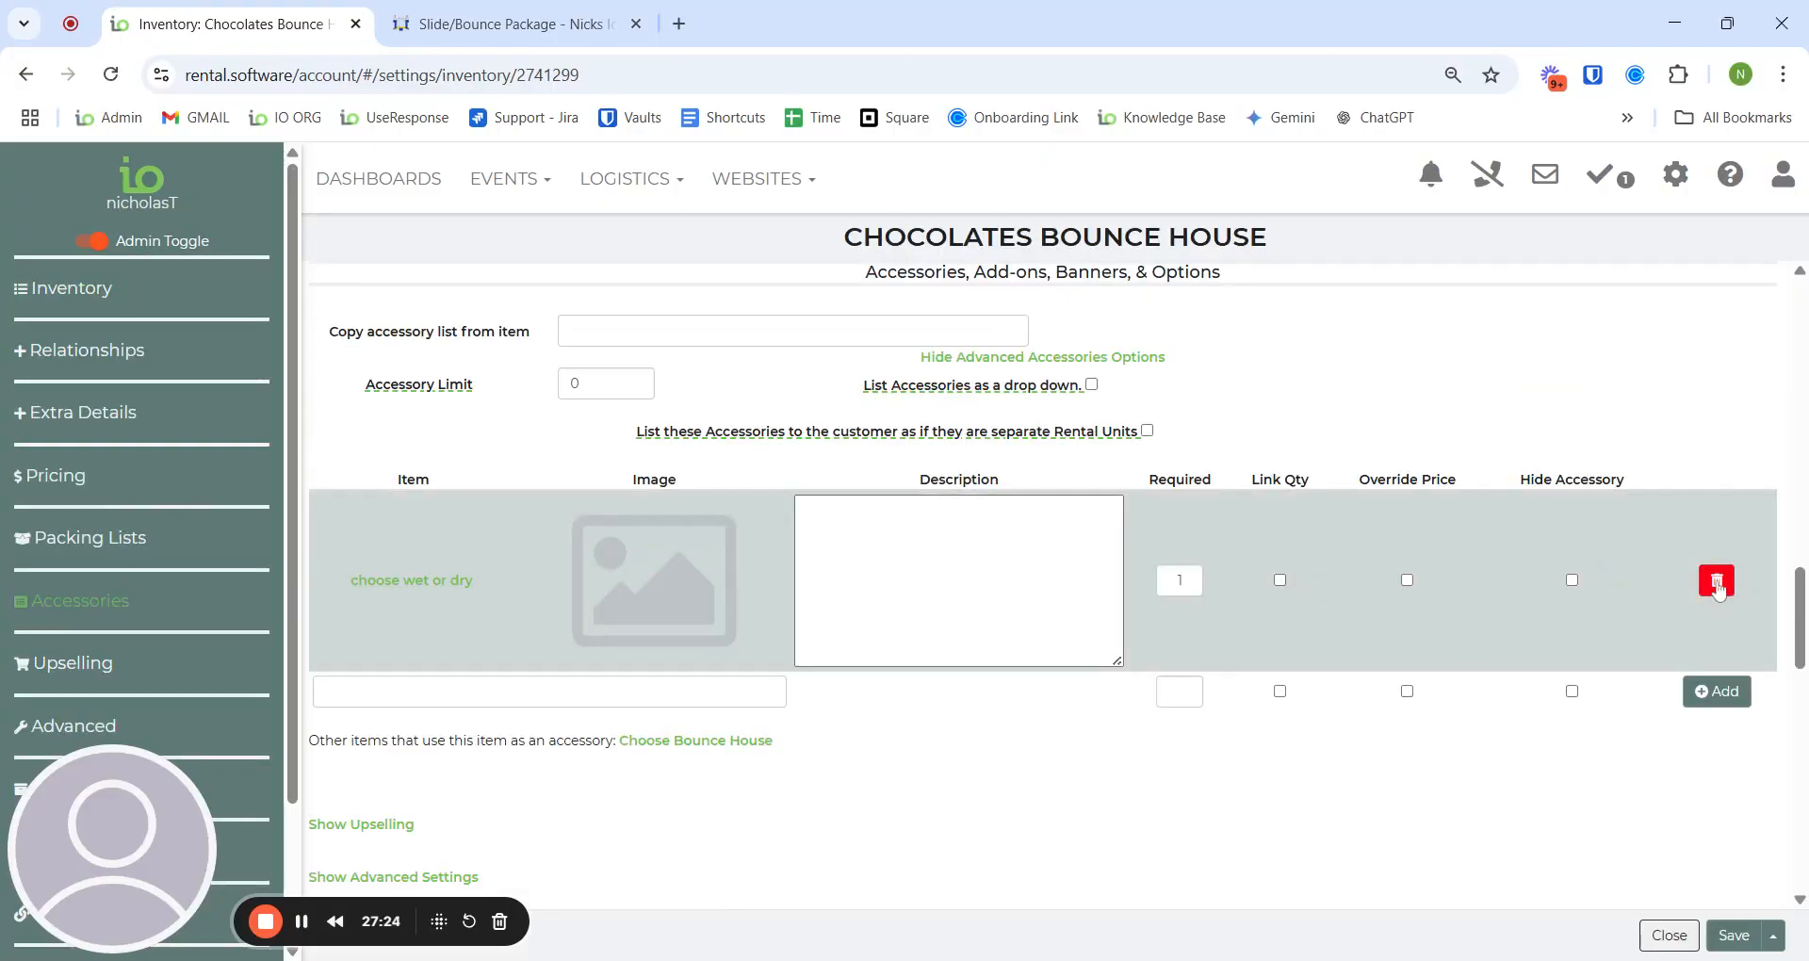
{"action": "left_click", "coordinate": [1717, 584]}
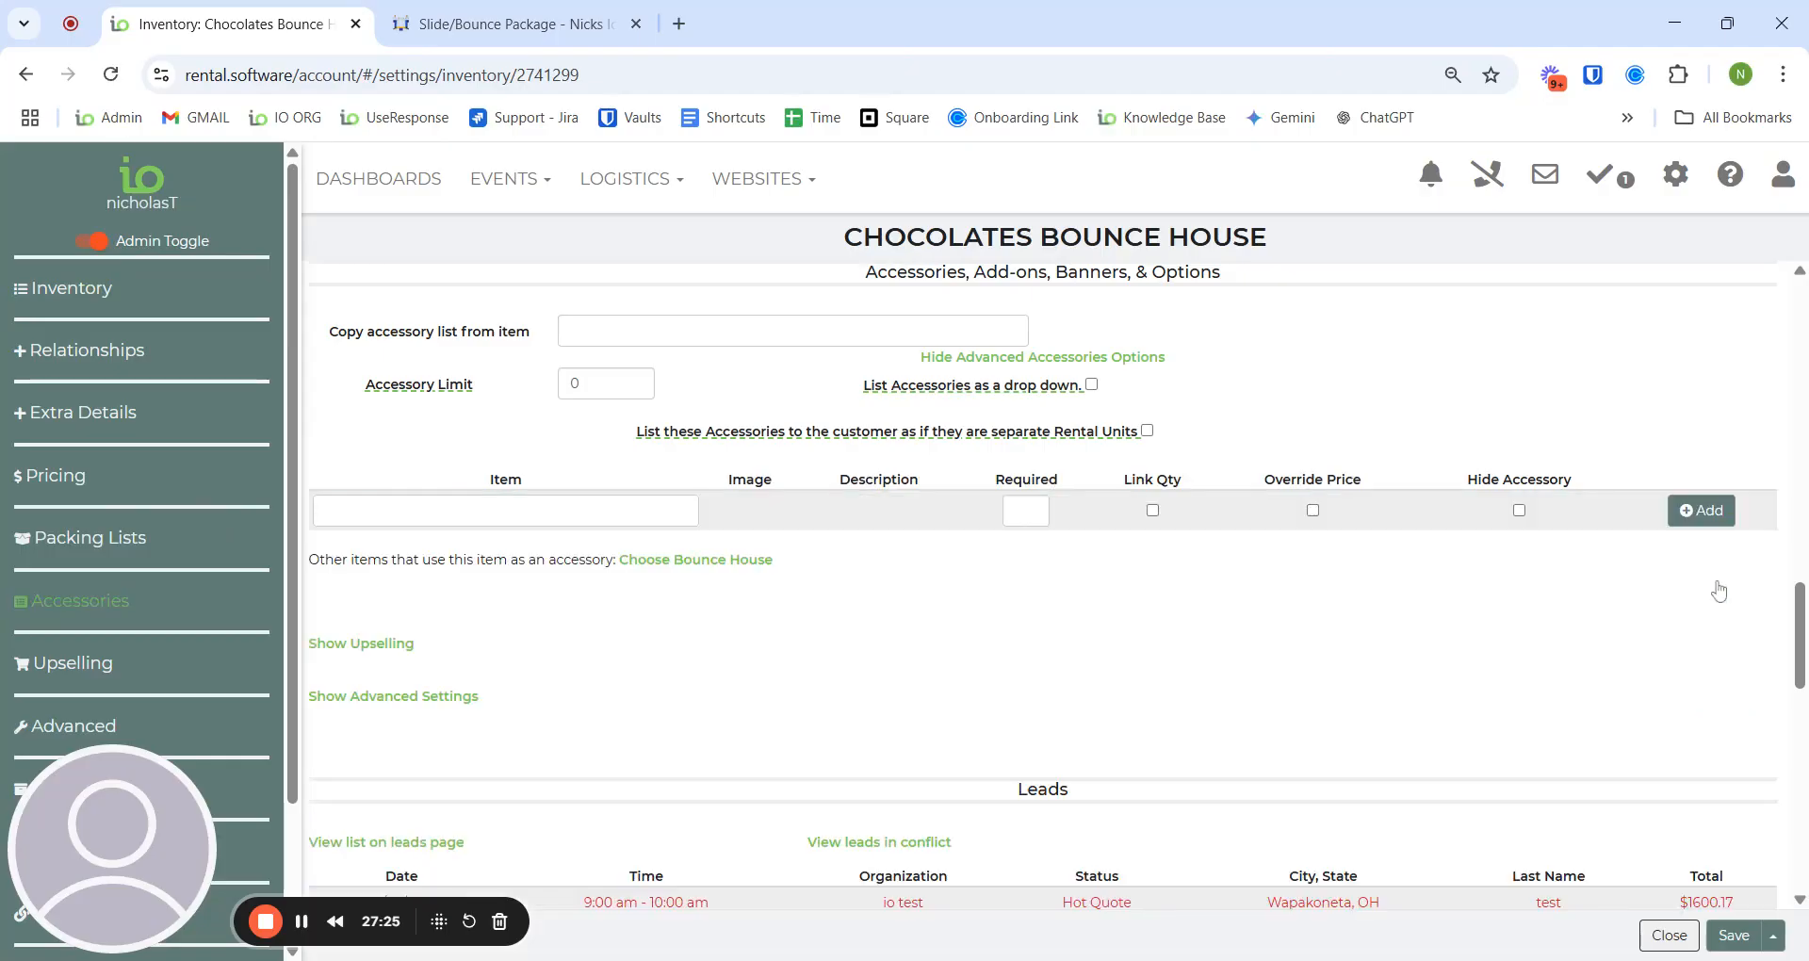
Step: Change the item's name to Chocolates Bounce House (for packages)
{"action": "scroll", "coordinate": [1016, 516], "scroll_direction": "up", "scroll_amount": 18}
{"action": "left_click", "coordinate": [624, 291]}
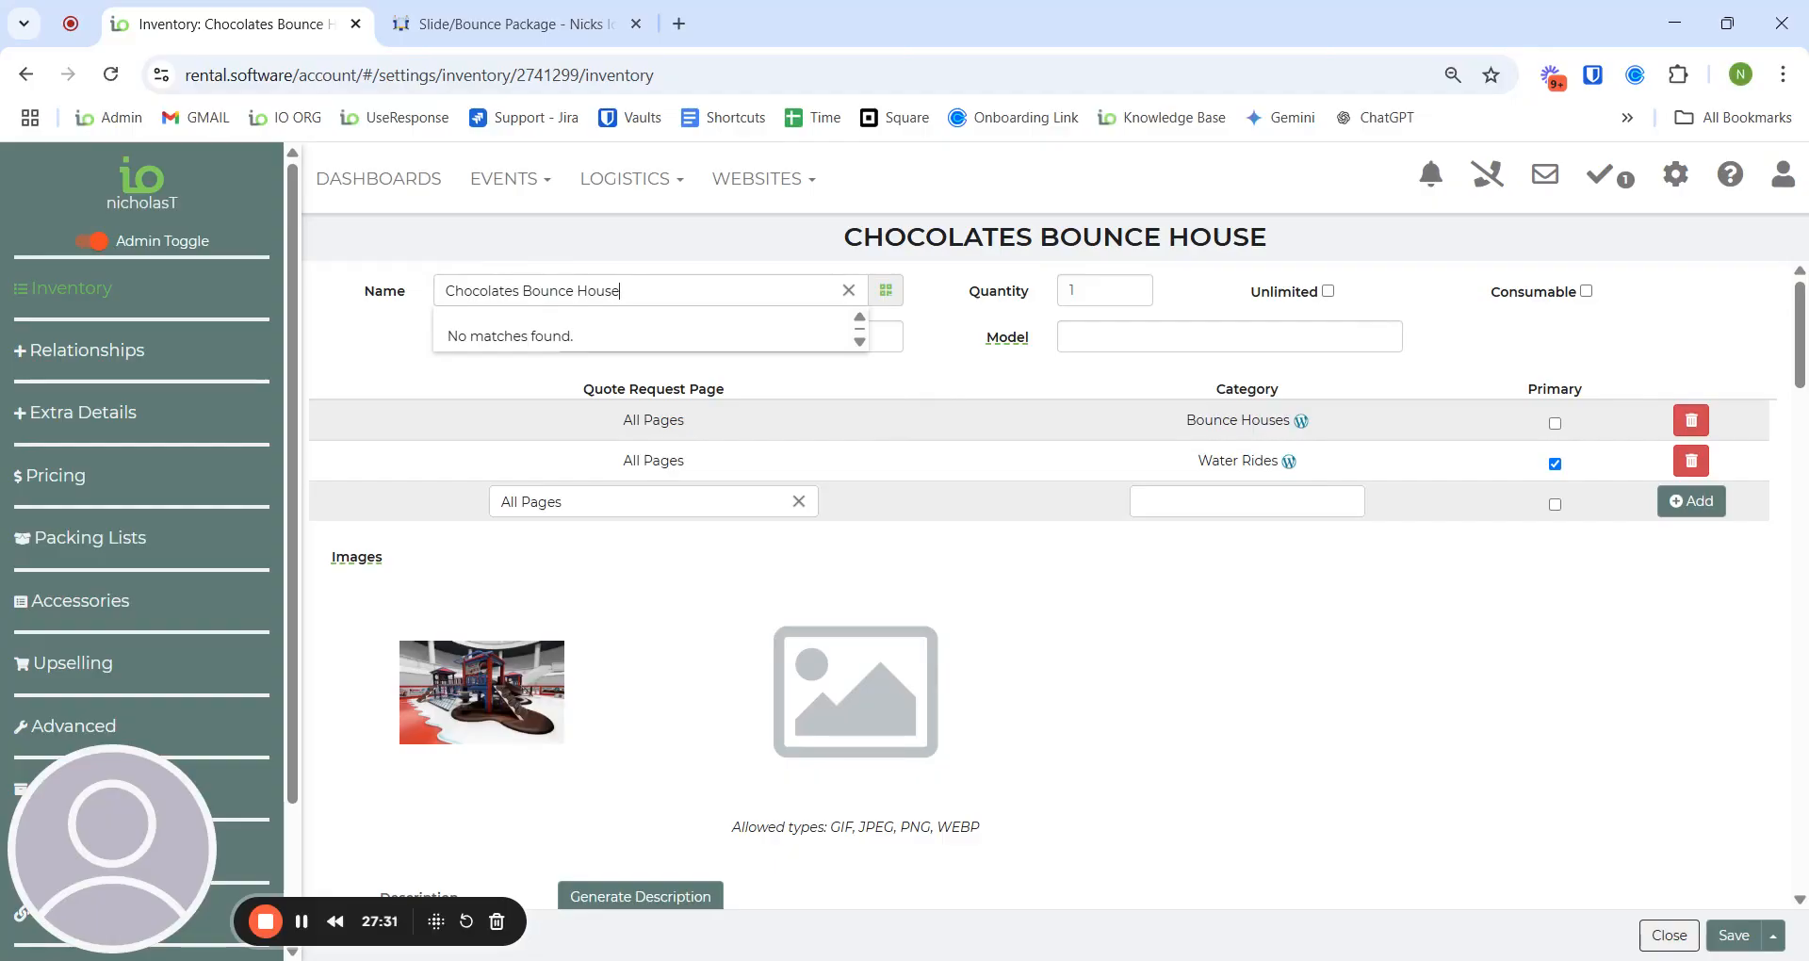
{"action": "type", "text": "(for package"}
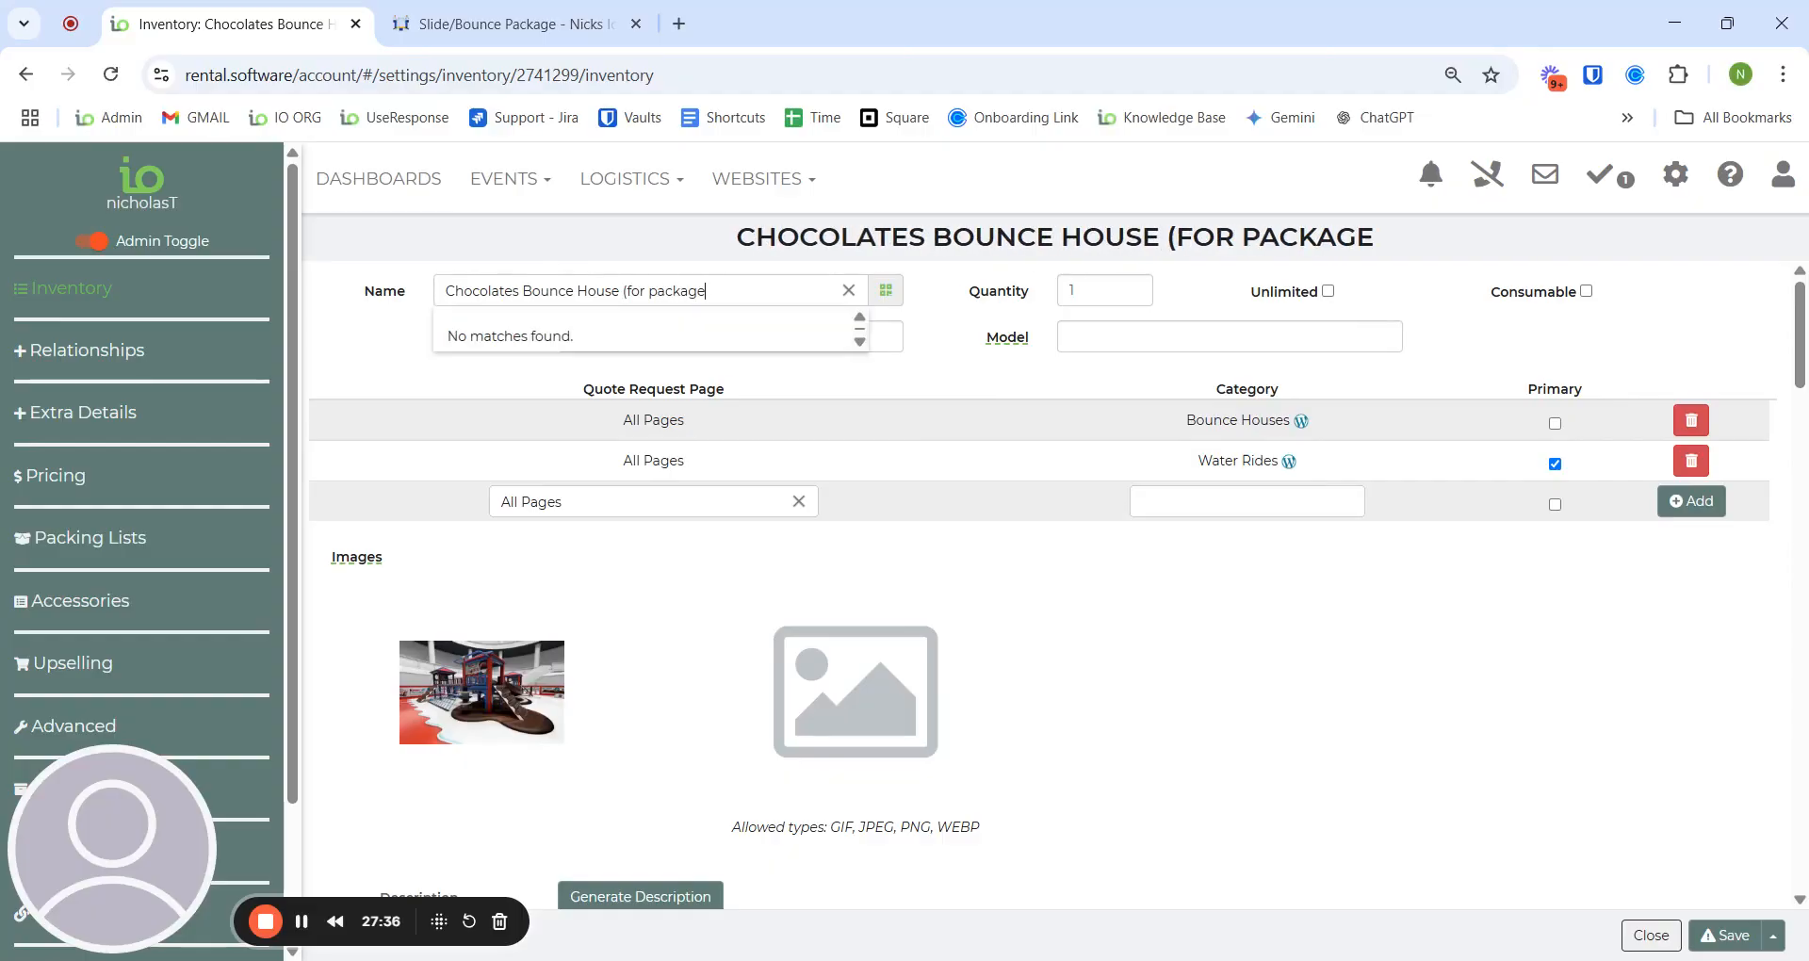
{"action": "type", "text": "s)"}
{"action": "left_click", "coordinate": [1301, 735]}
{"action": "left_click", "coordinate": [137, 380]}
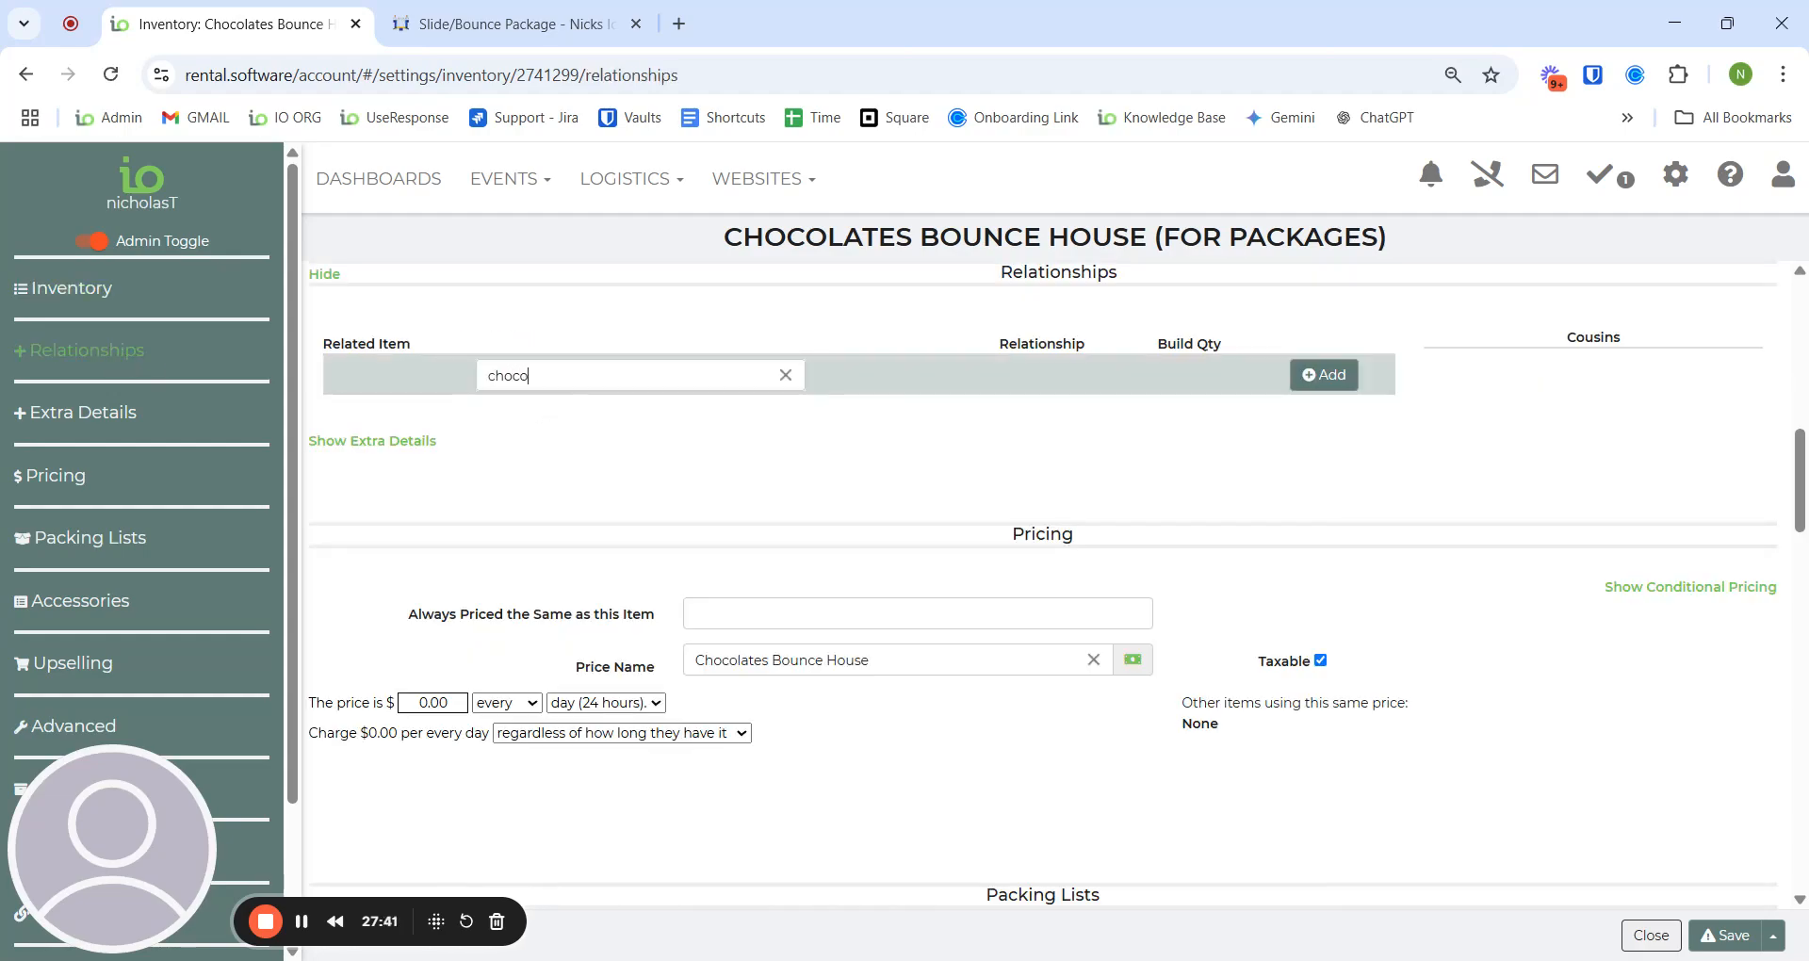
{"action": "key", "text": "BackSpace"}
{"action": "key", "text": "BackSpace"}
{"action": "key", "text": "BackSpace"}
{"action": "key", "text": "BackSpace"}
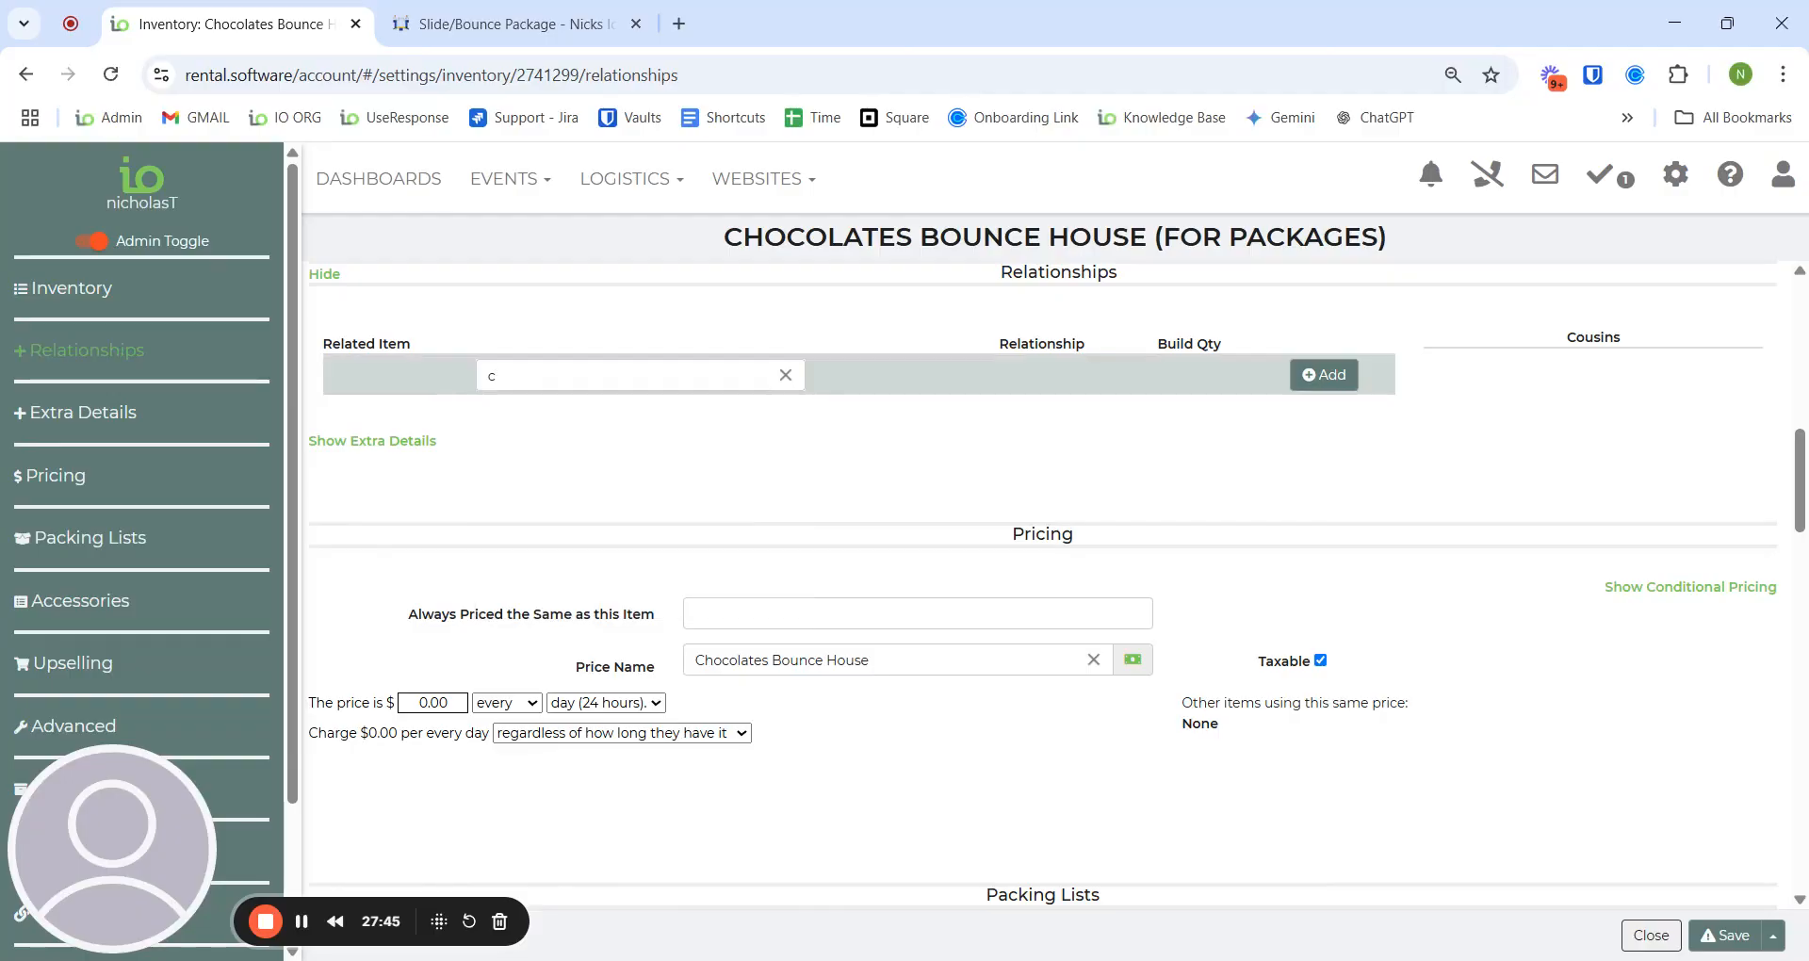
{"action": "key", "text": "BackSpace"}
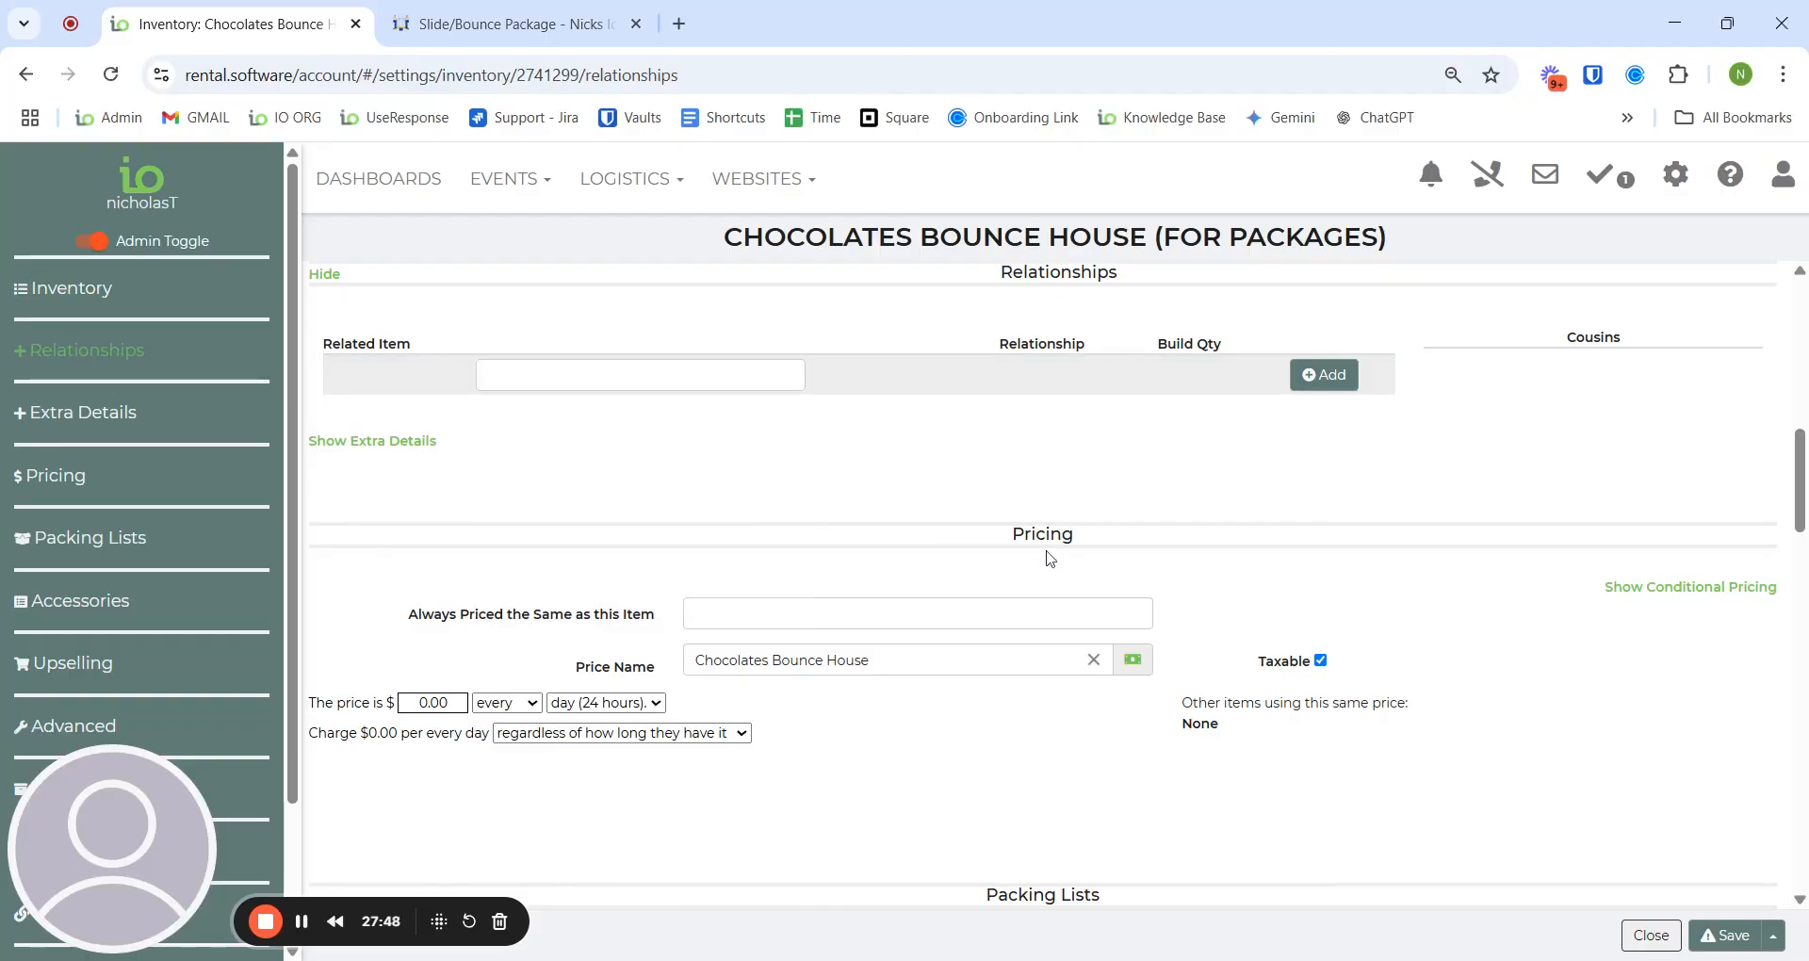
Step: Save the Chocolates Bounce House (for packages) item as a copy with its price linked to the original
{"action": "left_click", "coordinate": [1781, 942]}
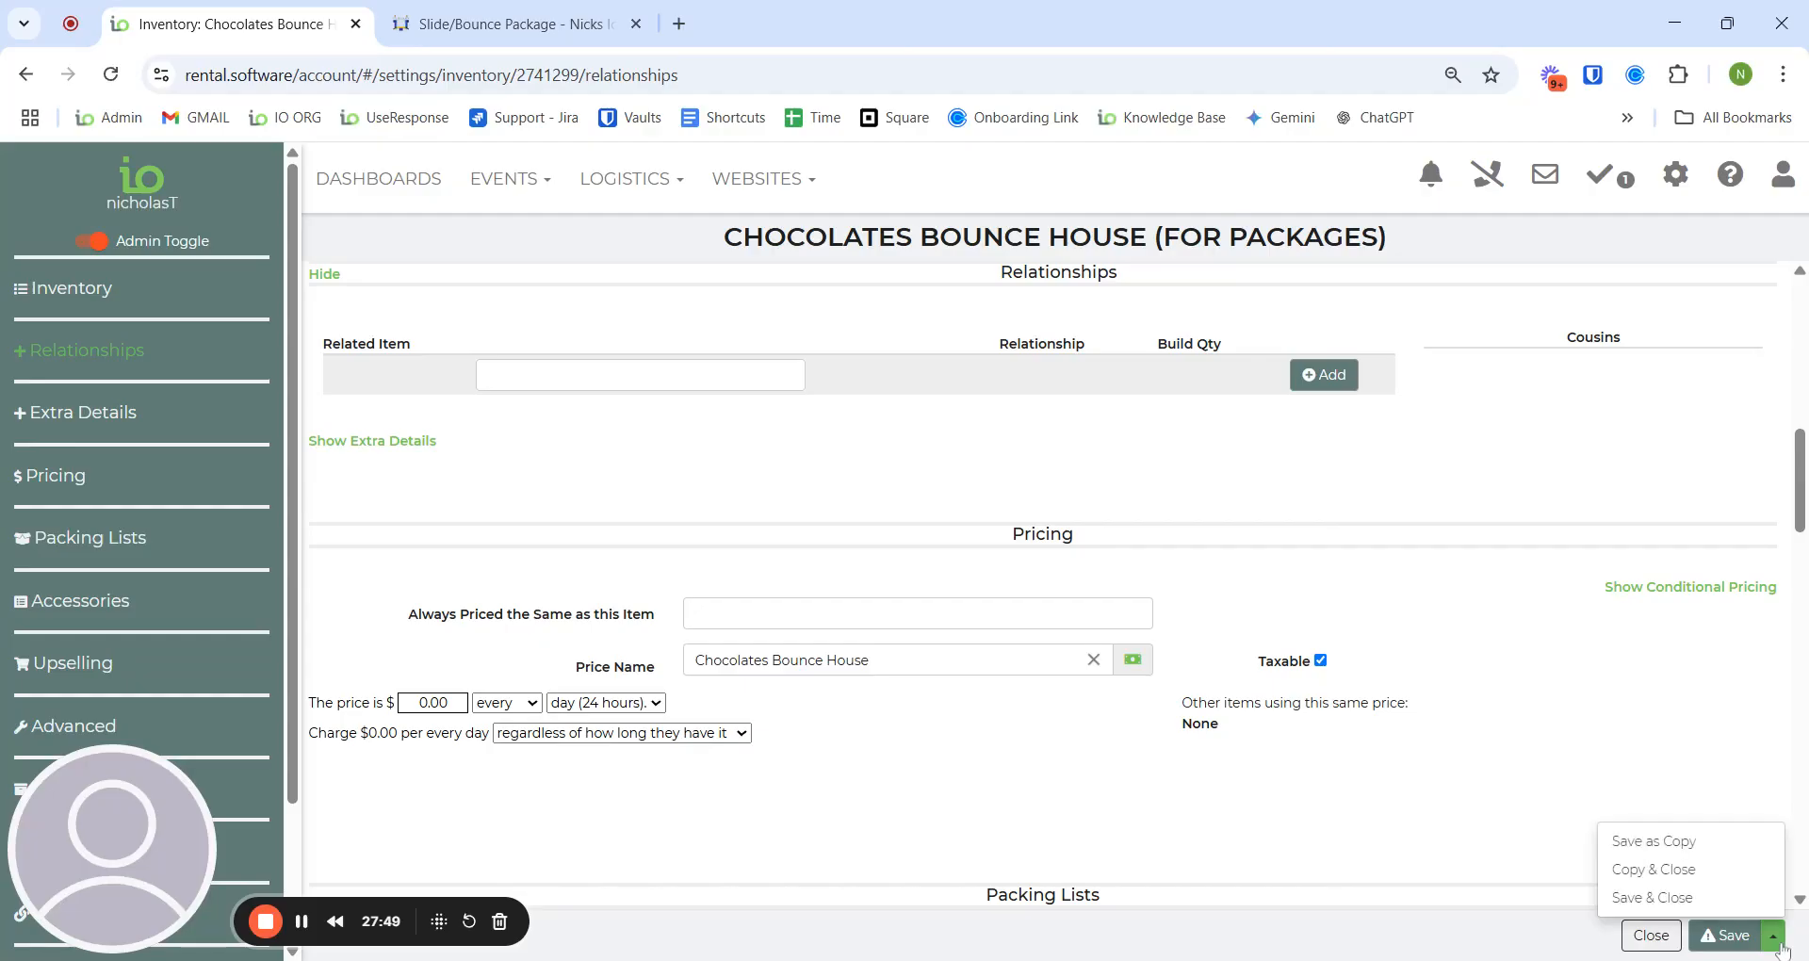
{"action": "left_click", "coordinate": [1693, 846]}
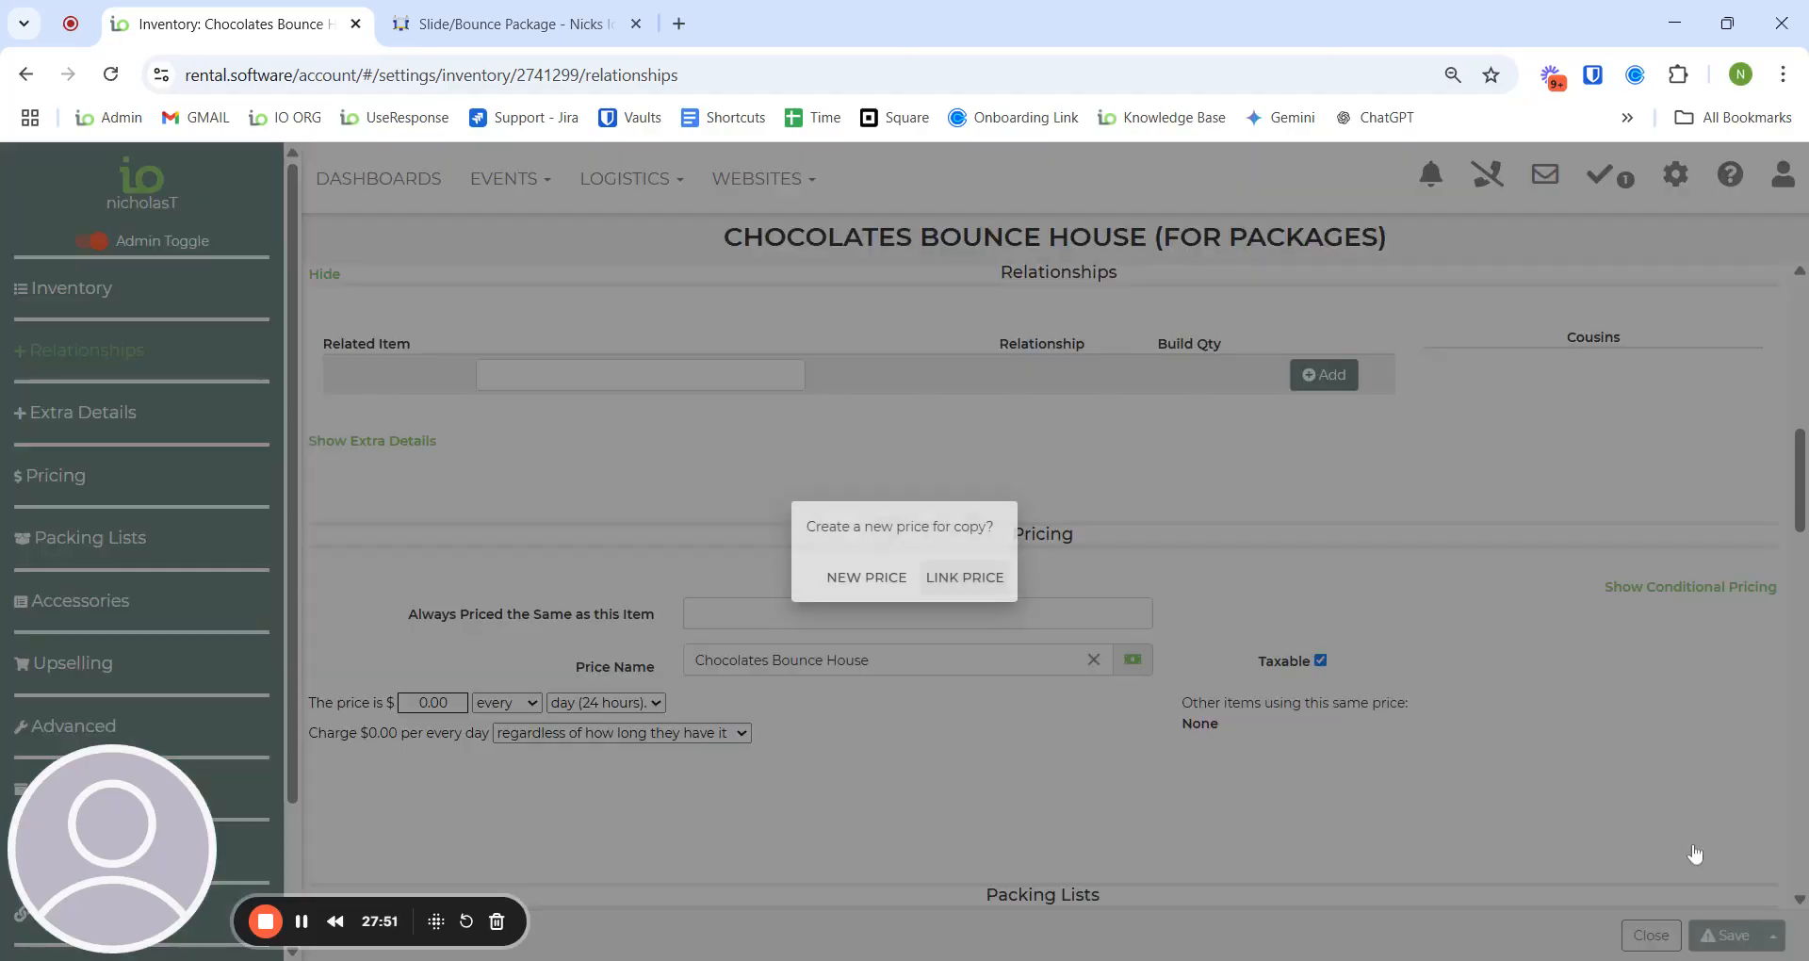
{"action": "left_click", "coordinate": [965, 578]}
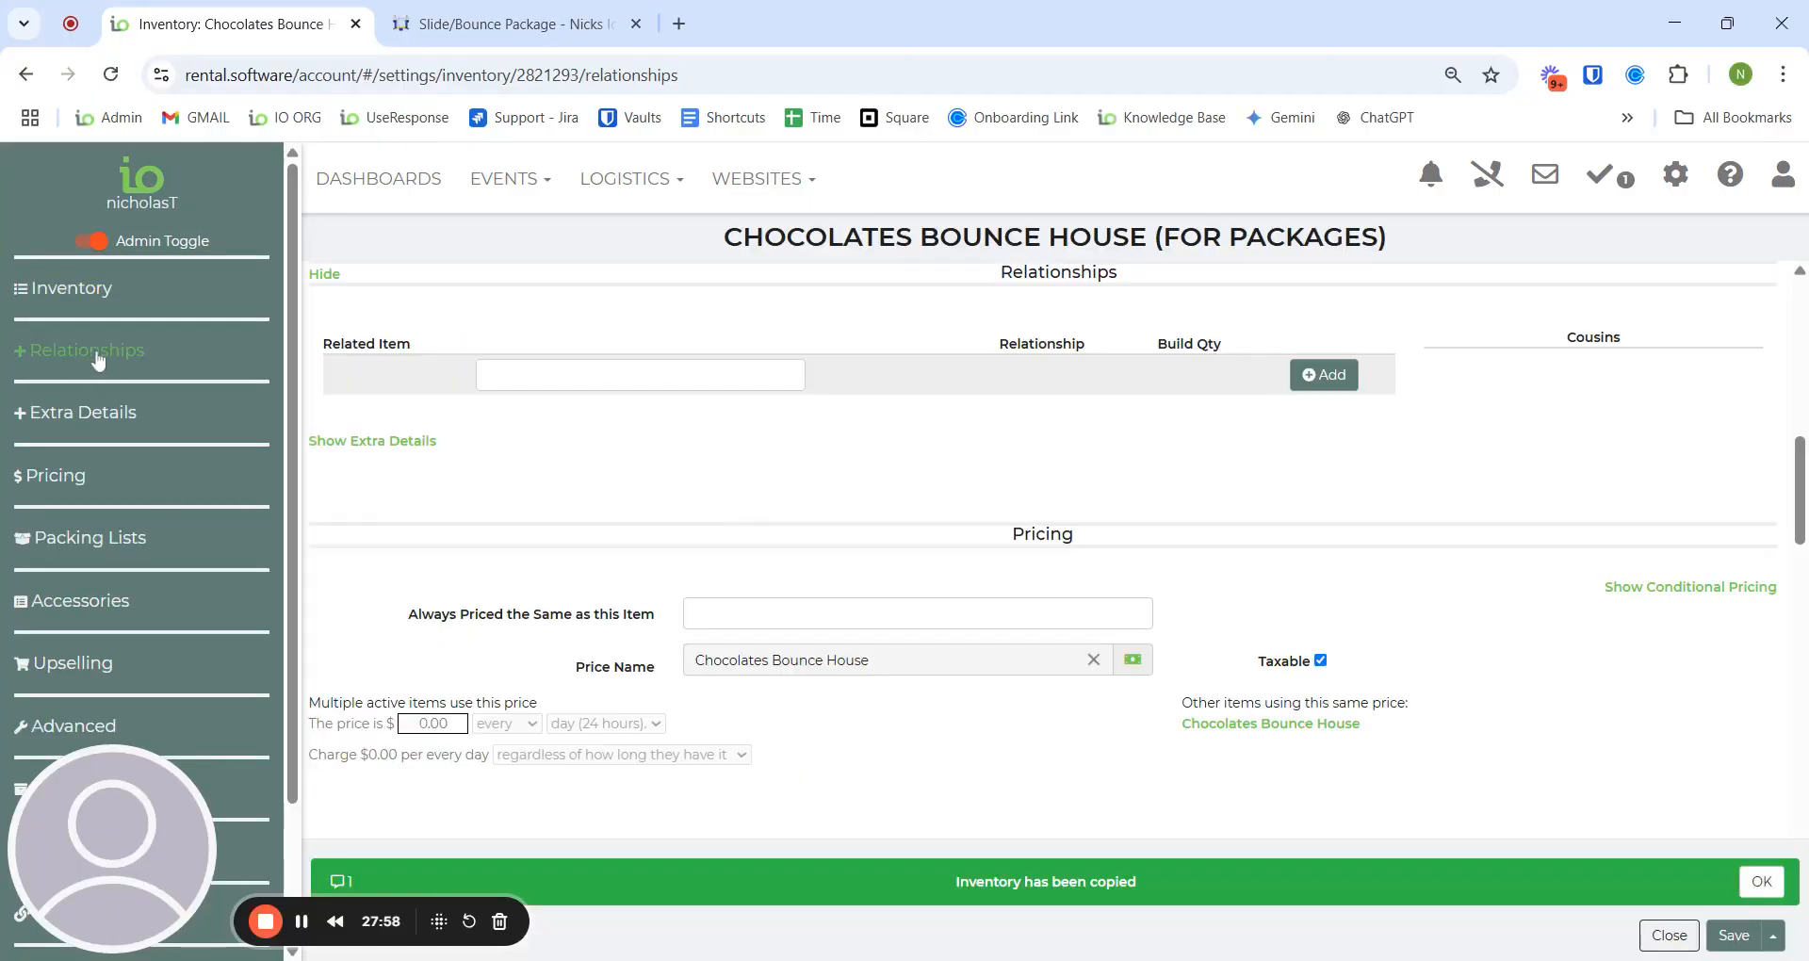
Step: Add the original Chocolates Bounce House as a related item of the packages copy
{"action": "type", "text": "choc"}
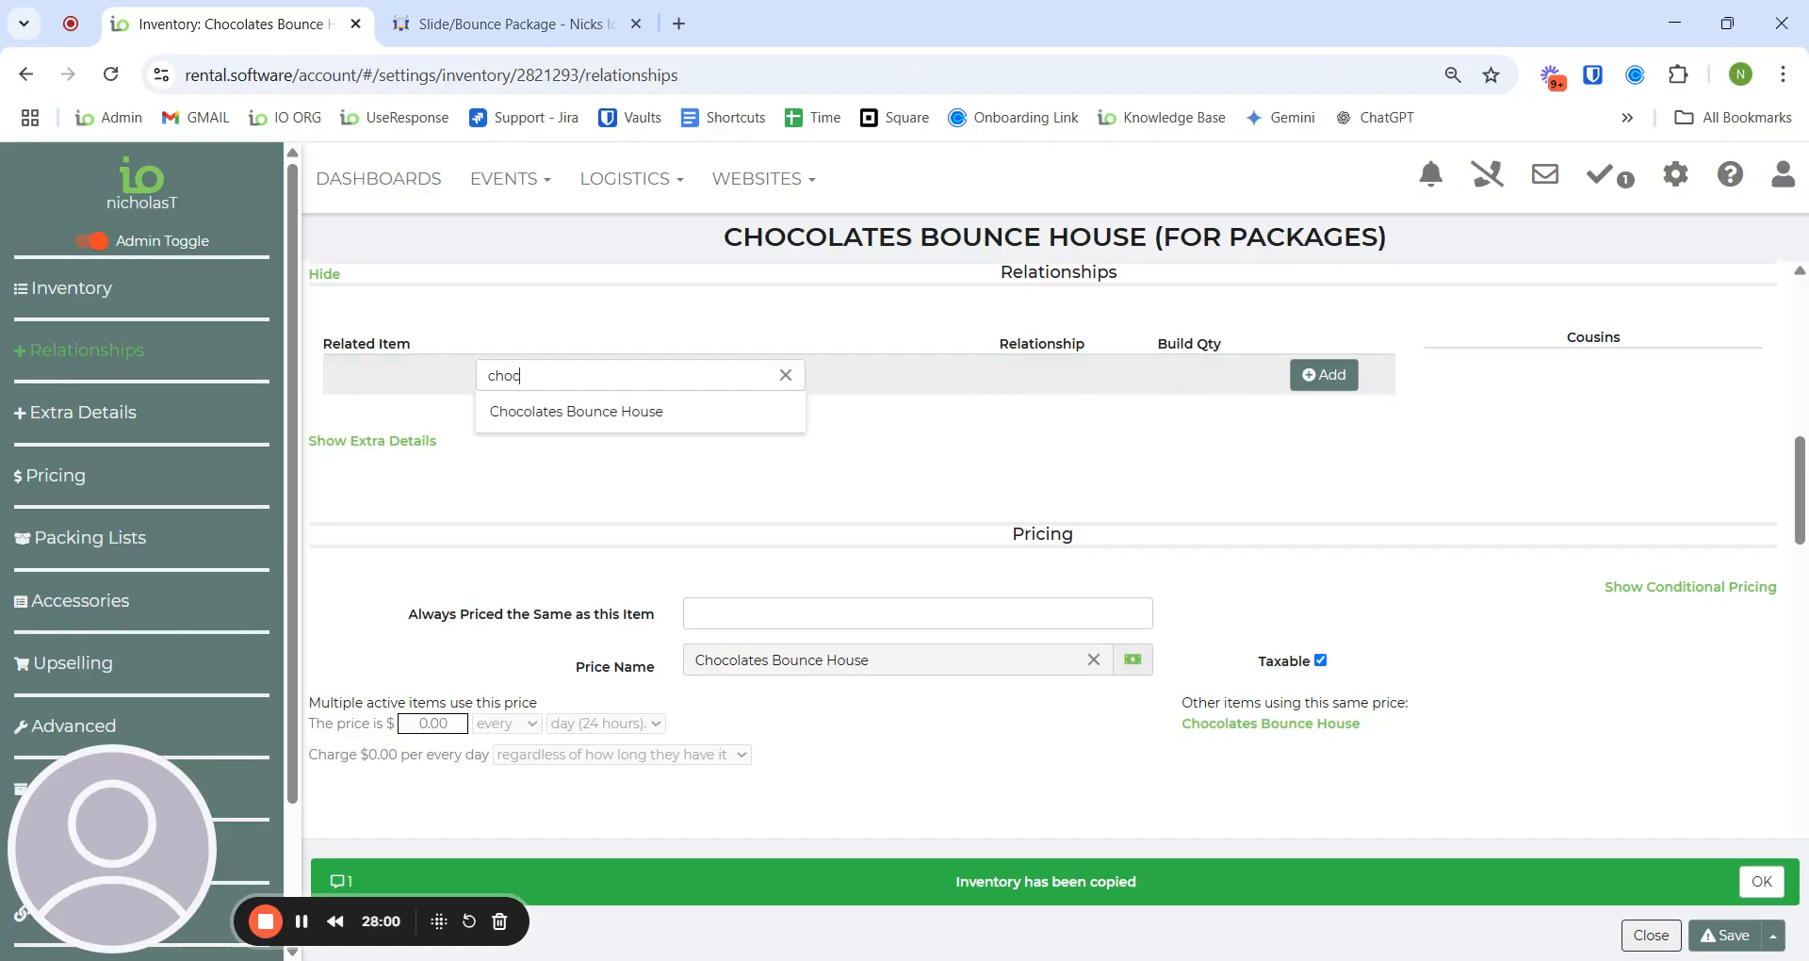
{"action": "left_click", "coordinate": [586, 411]}
{"action": "left_click", "coordinate": [1321, 377]}
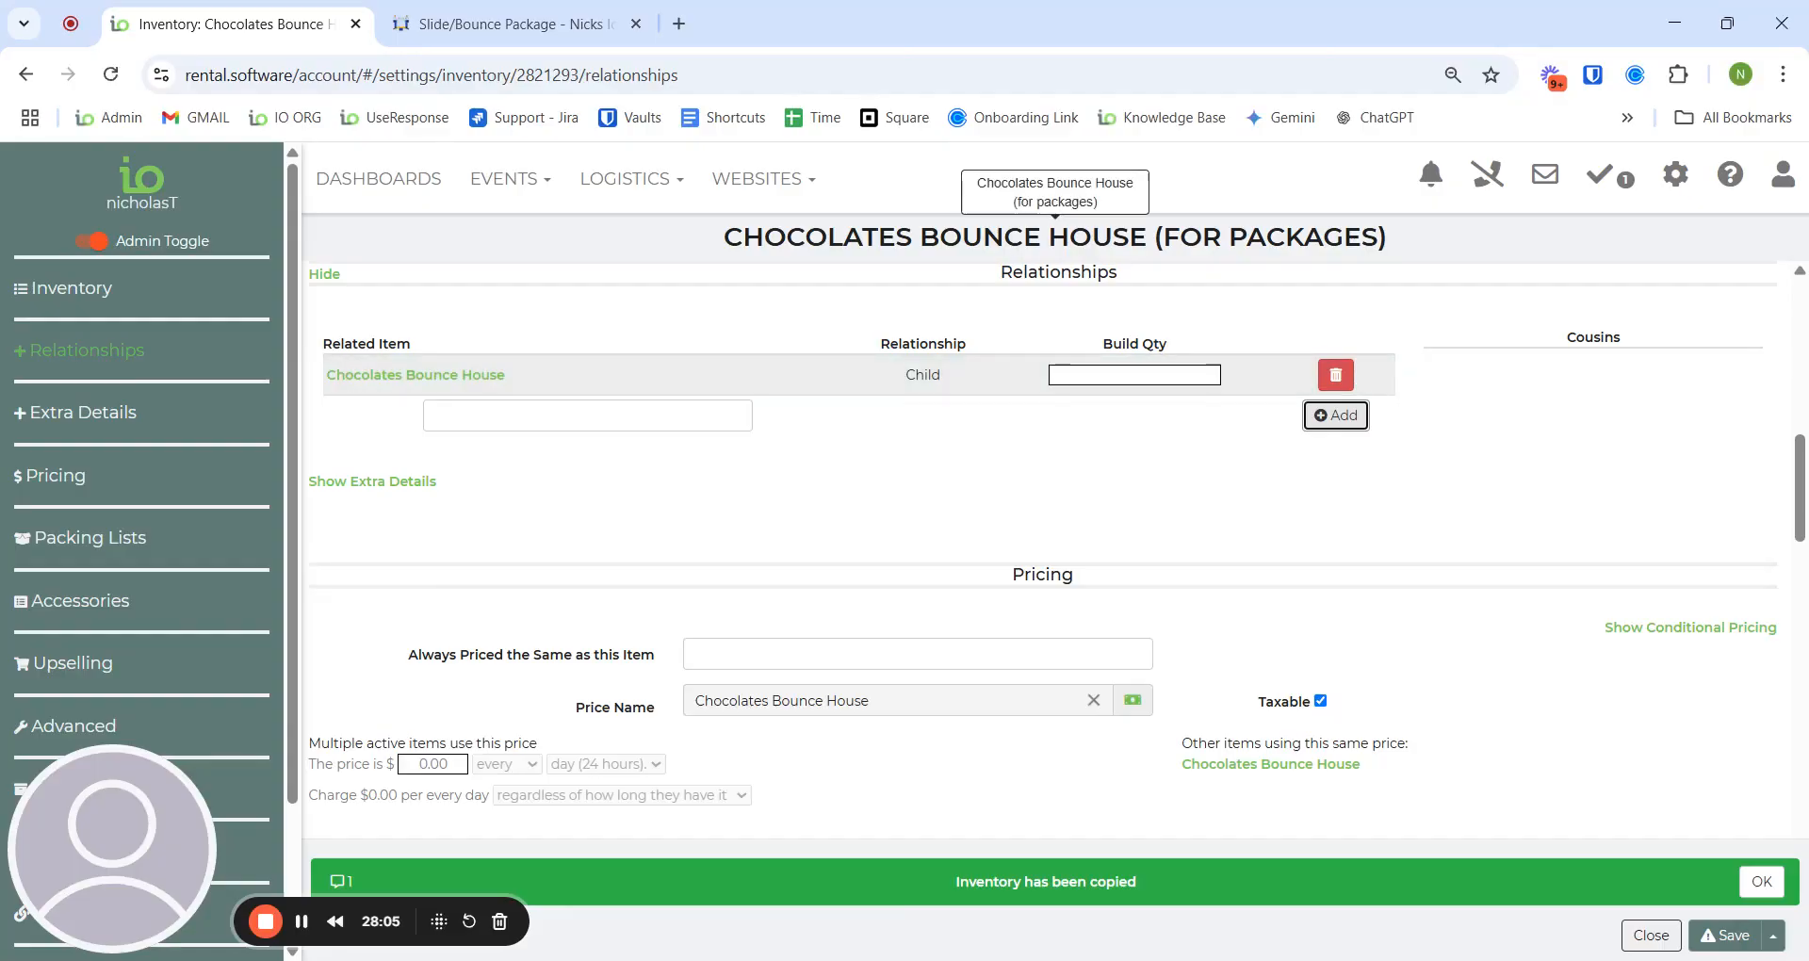
Step: Save the Chocolates Bounce House (for packages) item with its related original item
{"action": "left_click", "coordinate": [1728, 936]}
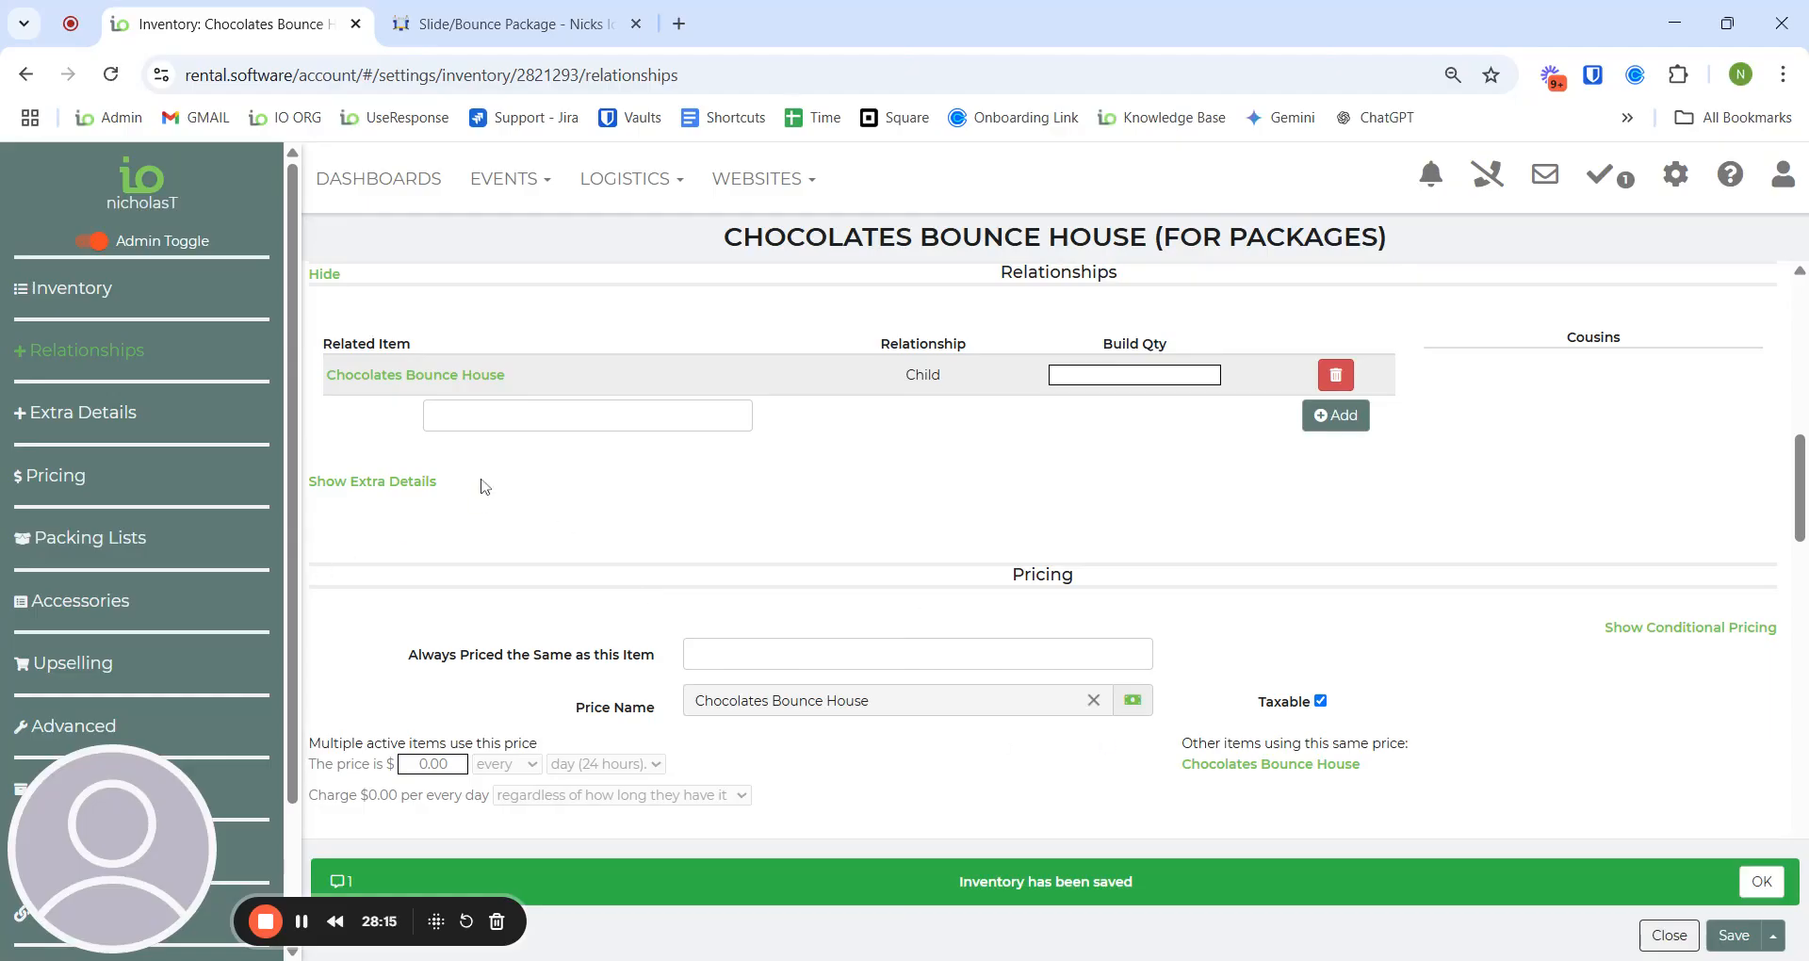
{"action": "scroll", "coordinate": [608, 565], "scroll_direction": "up", "scroll_amount": 4}
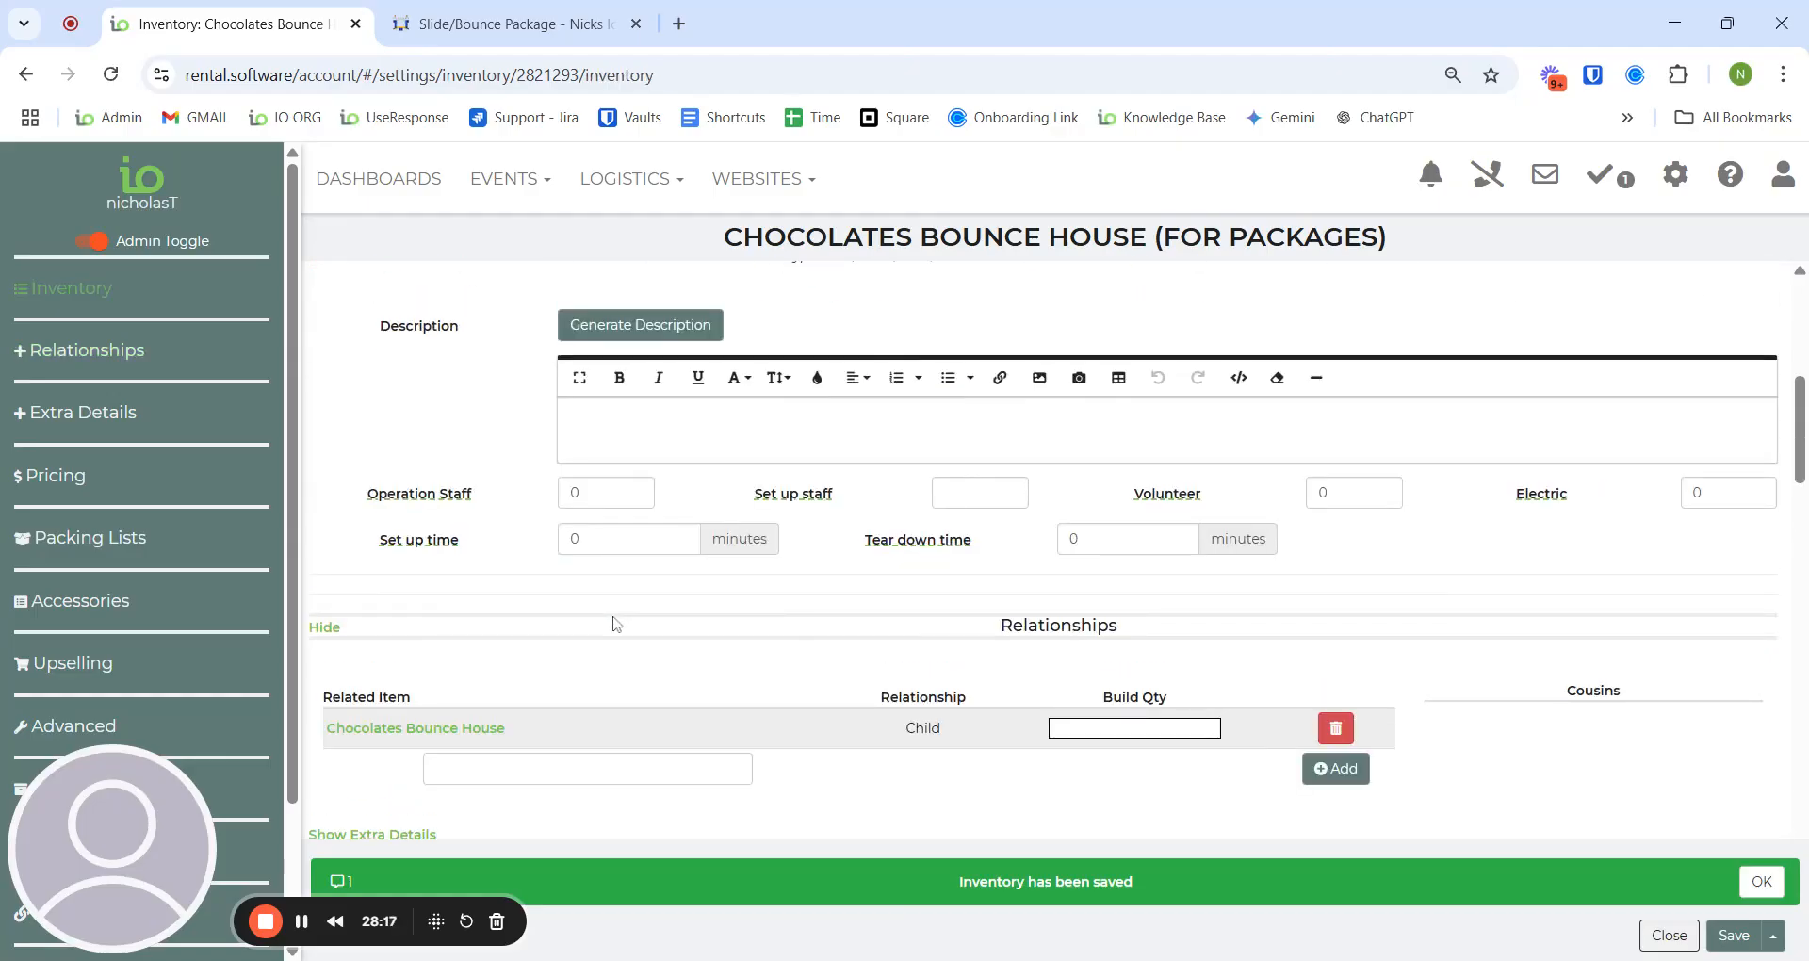
{"action": "scroll", "coordinate": [841, 648], "scroll_direction": "up", "scroll_amount": 2}
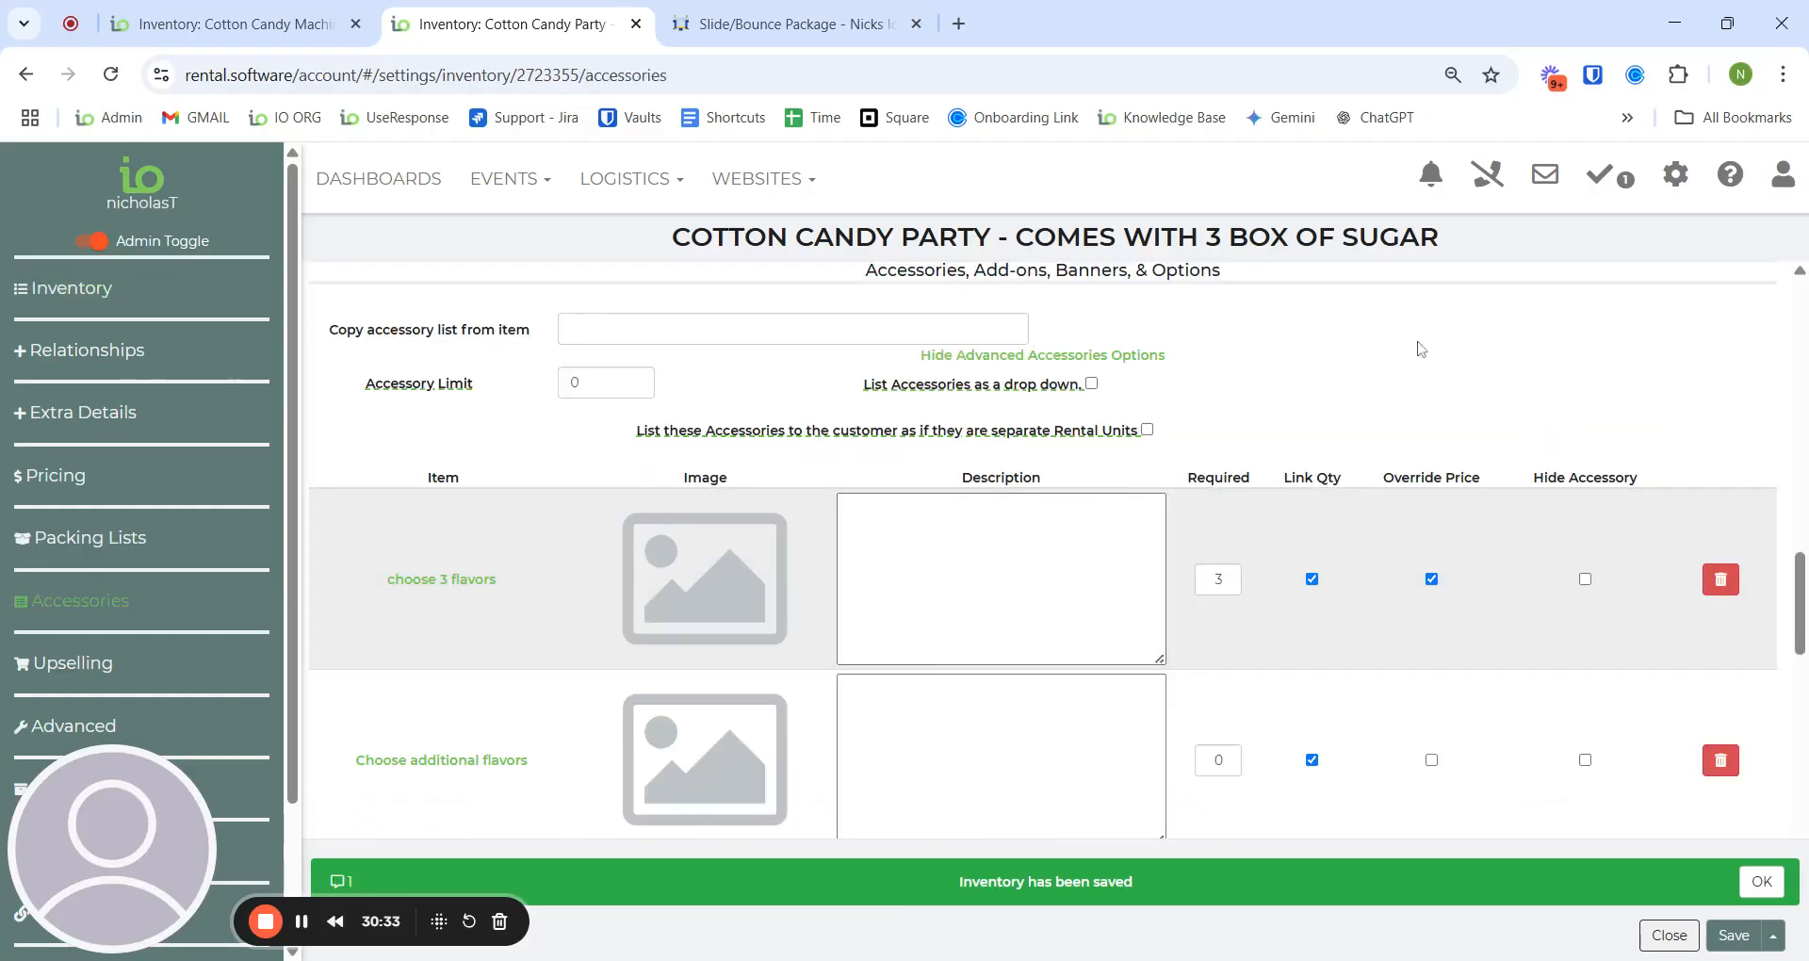
Step: Review the Cotton Candy Party's accessory options and open the accessory settings of its choose 3 flavors item
{"action": "scroll", "coordinate": [1418, 349], "scroll_direction": "down", "scroll_amount": 1}
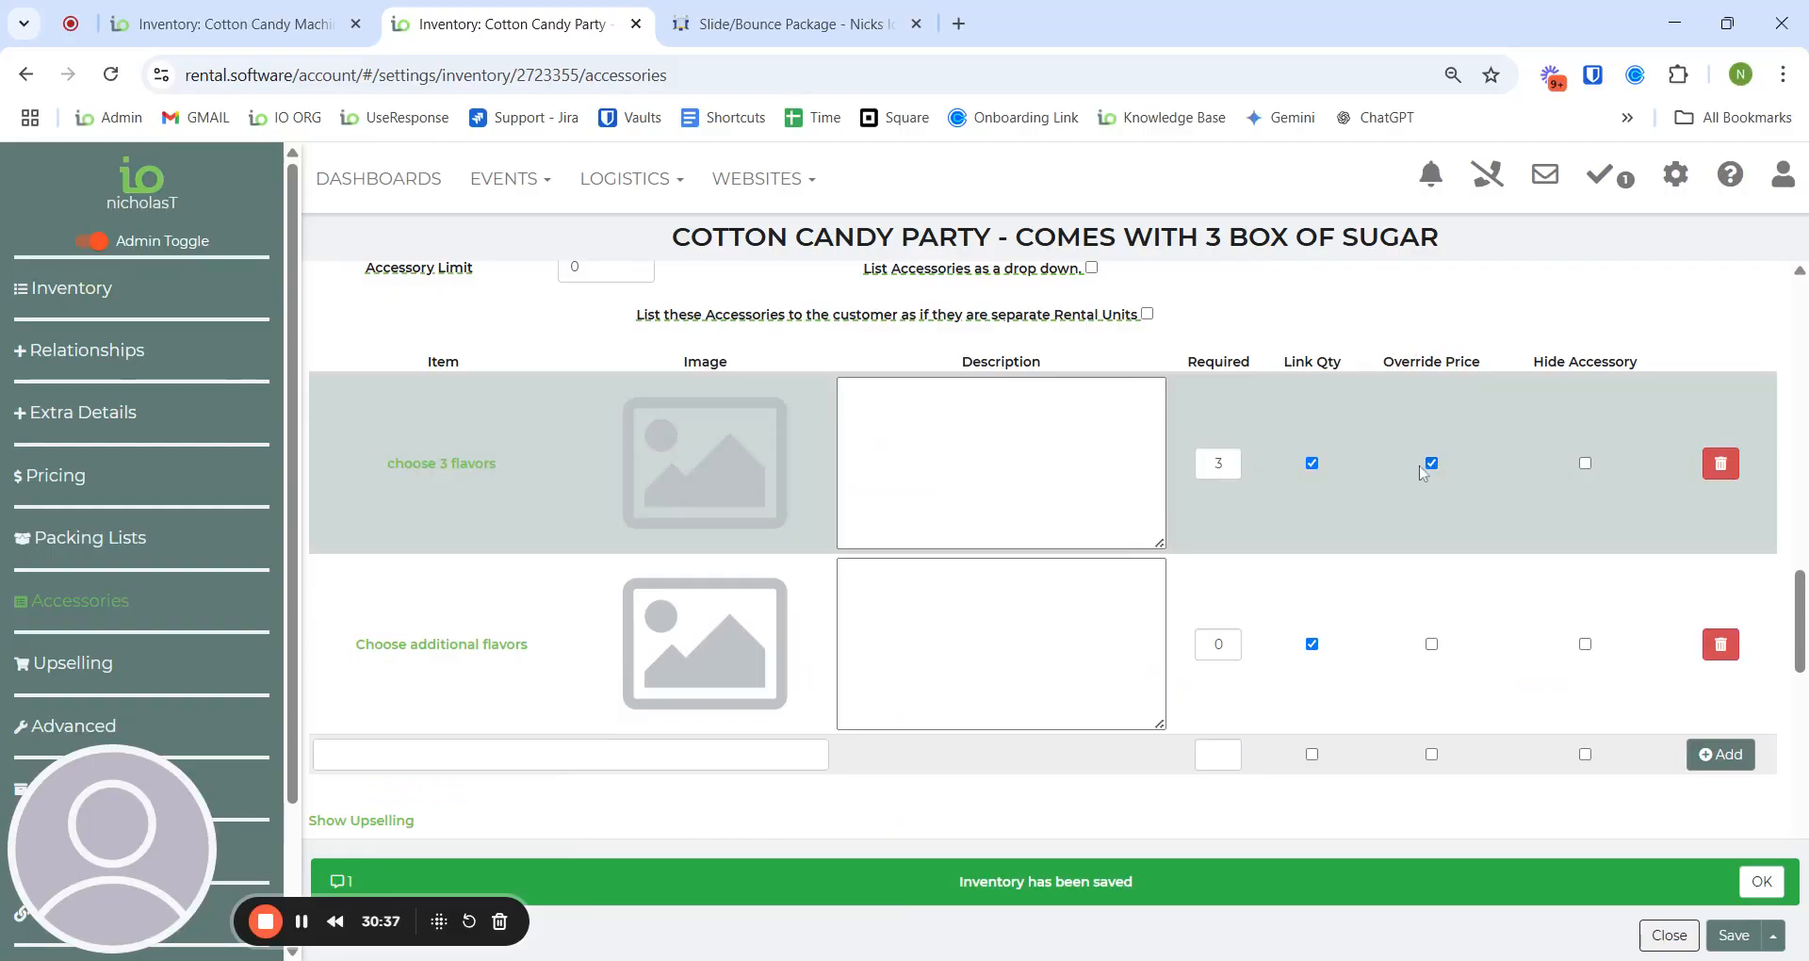
{"action": "scroll", "coordinate": [1395, 334], "scroll_direction": "up", "scroll_amount": 1}
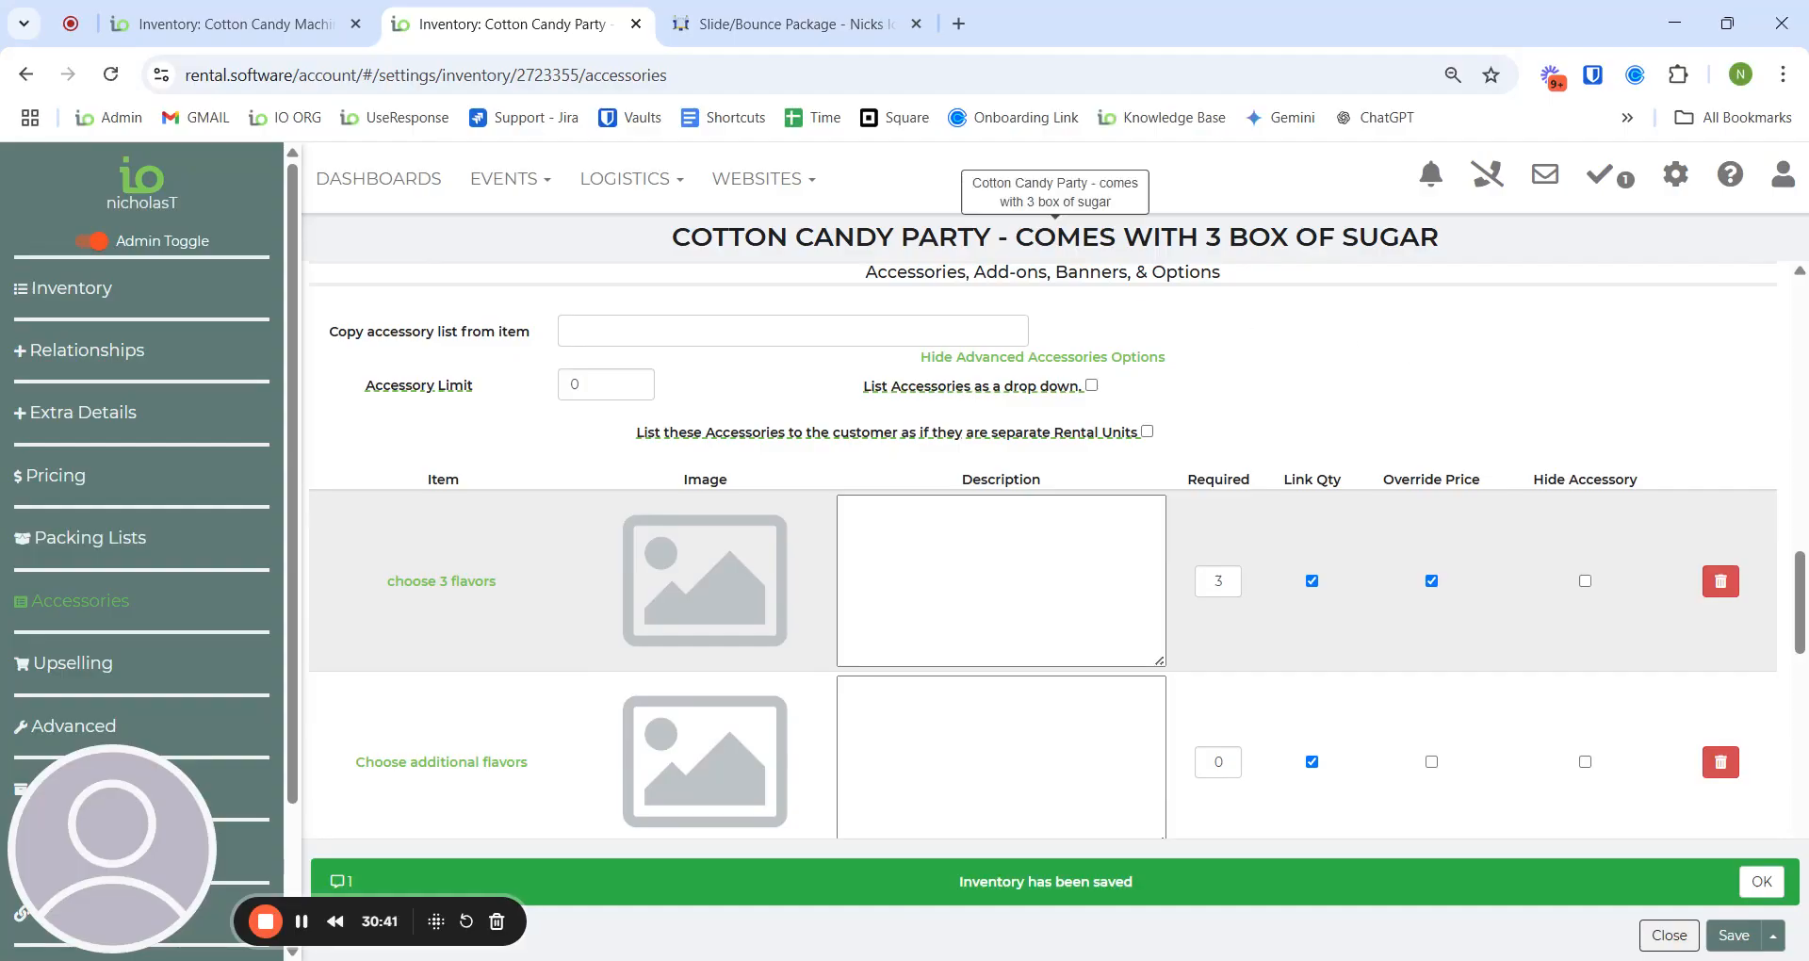
{"action": "scroll", "coordinate": [1357, 343], "scroll_direction": "down", "scroll_amount": 1}
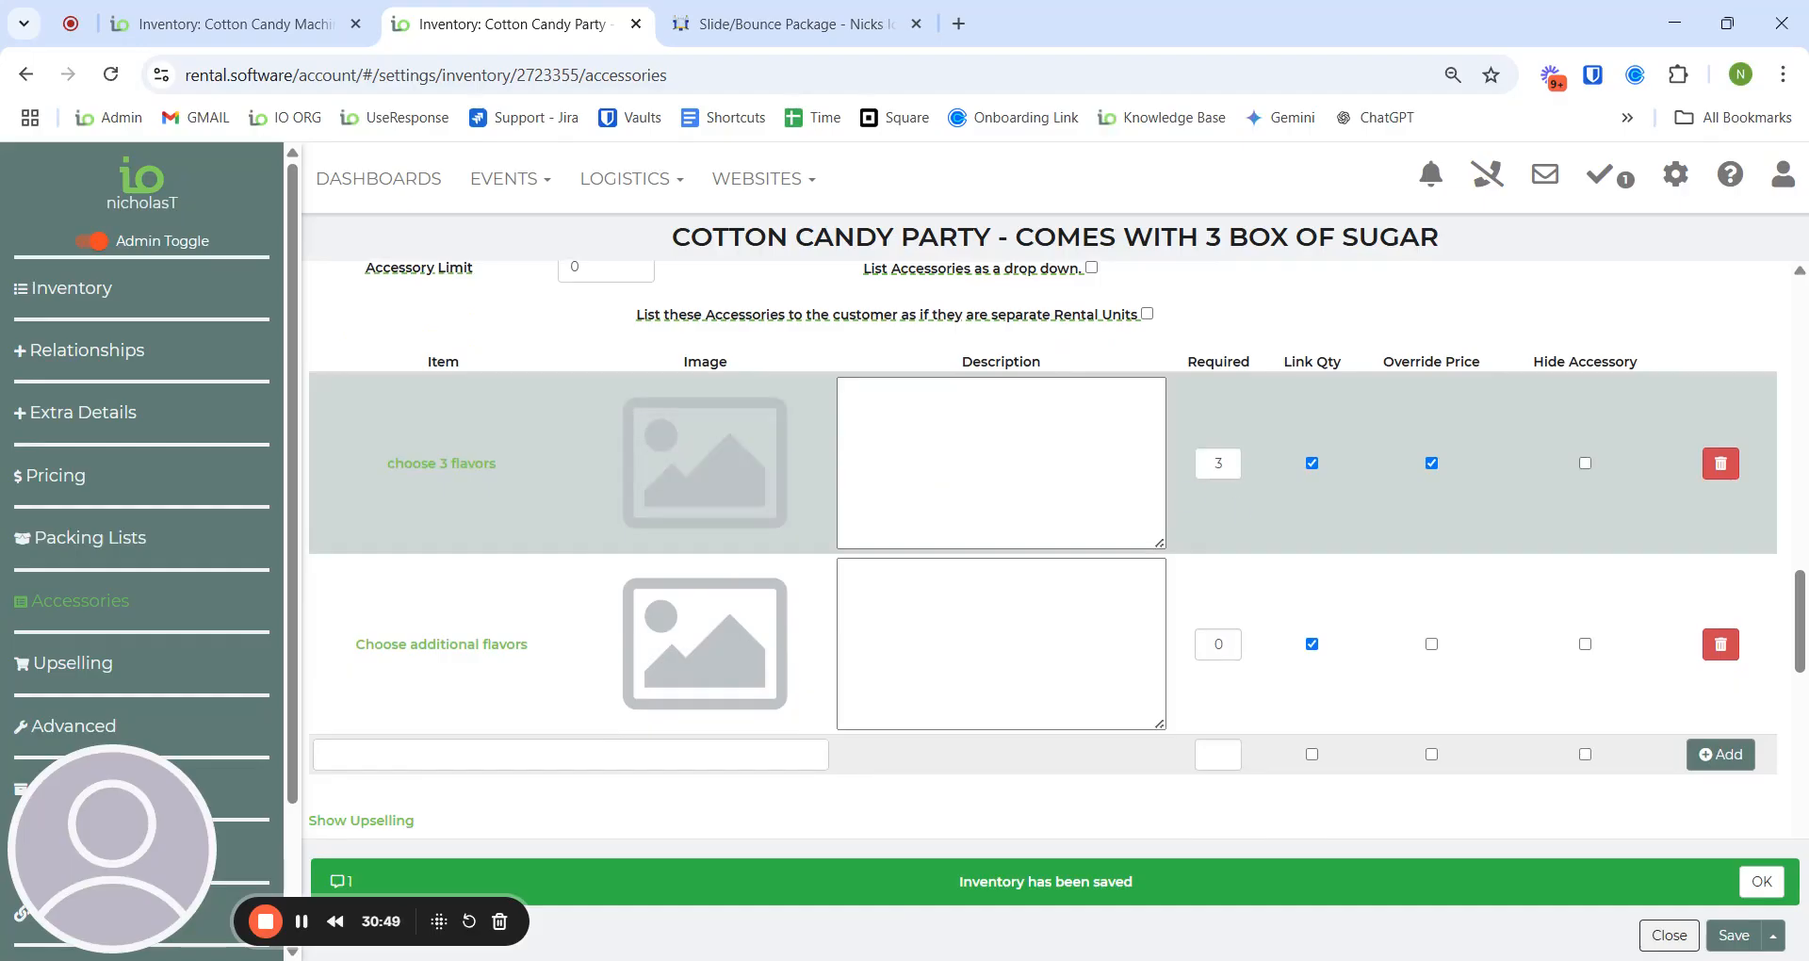
{"action": "left_click", "coordinate": [436, 466]}
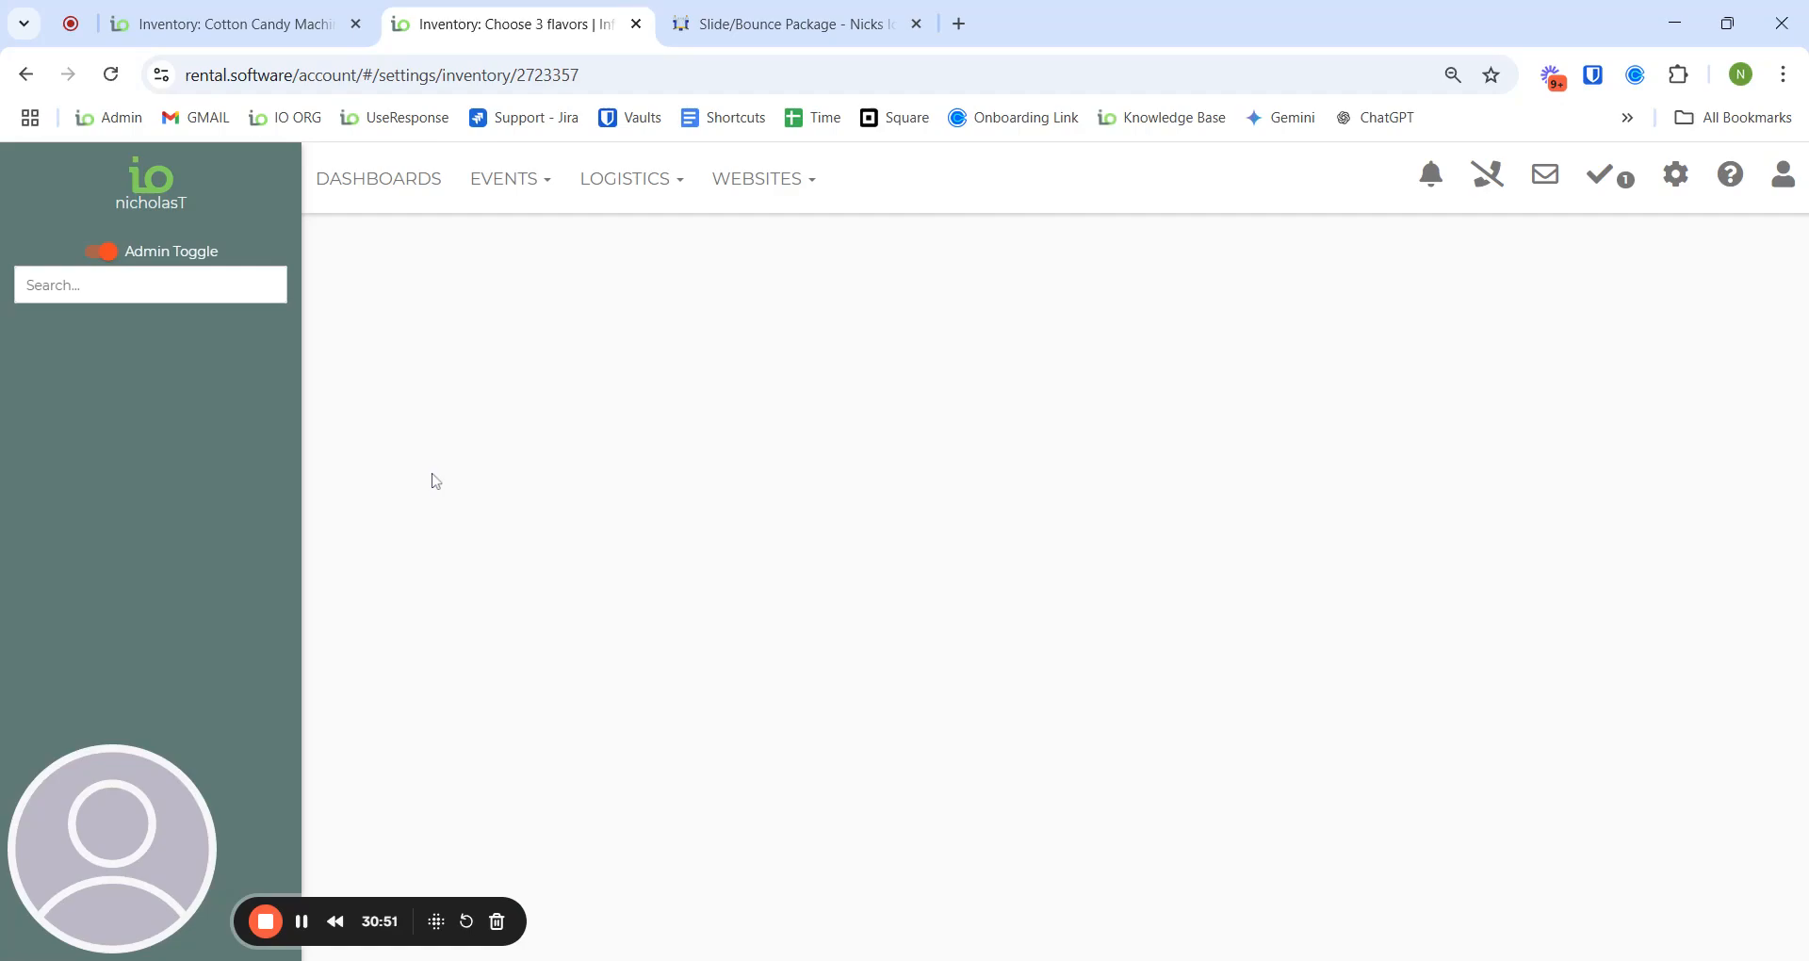
{"action": "left_click", "coordinate": [121, 601]}
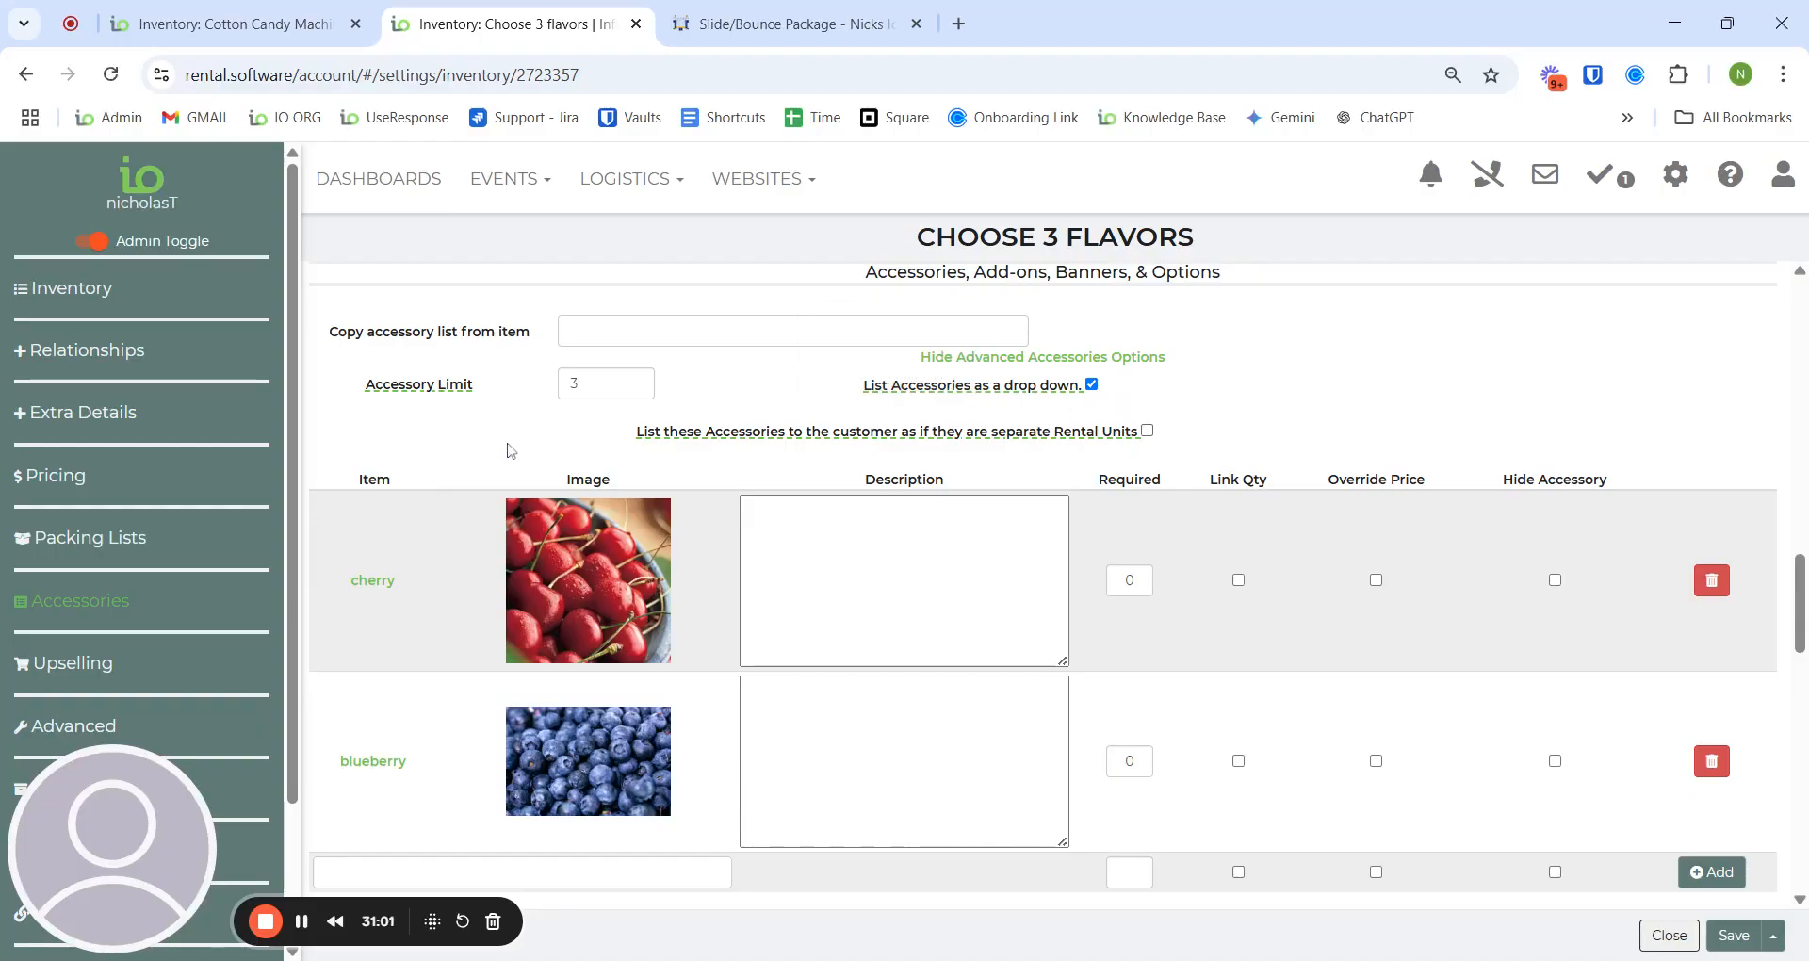
Step: Return to the Cotton Candy Party item and show its accessory list down to Choose additional flavors
{"action": "key", "text": "alt+Left"}
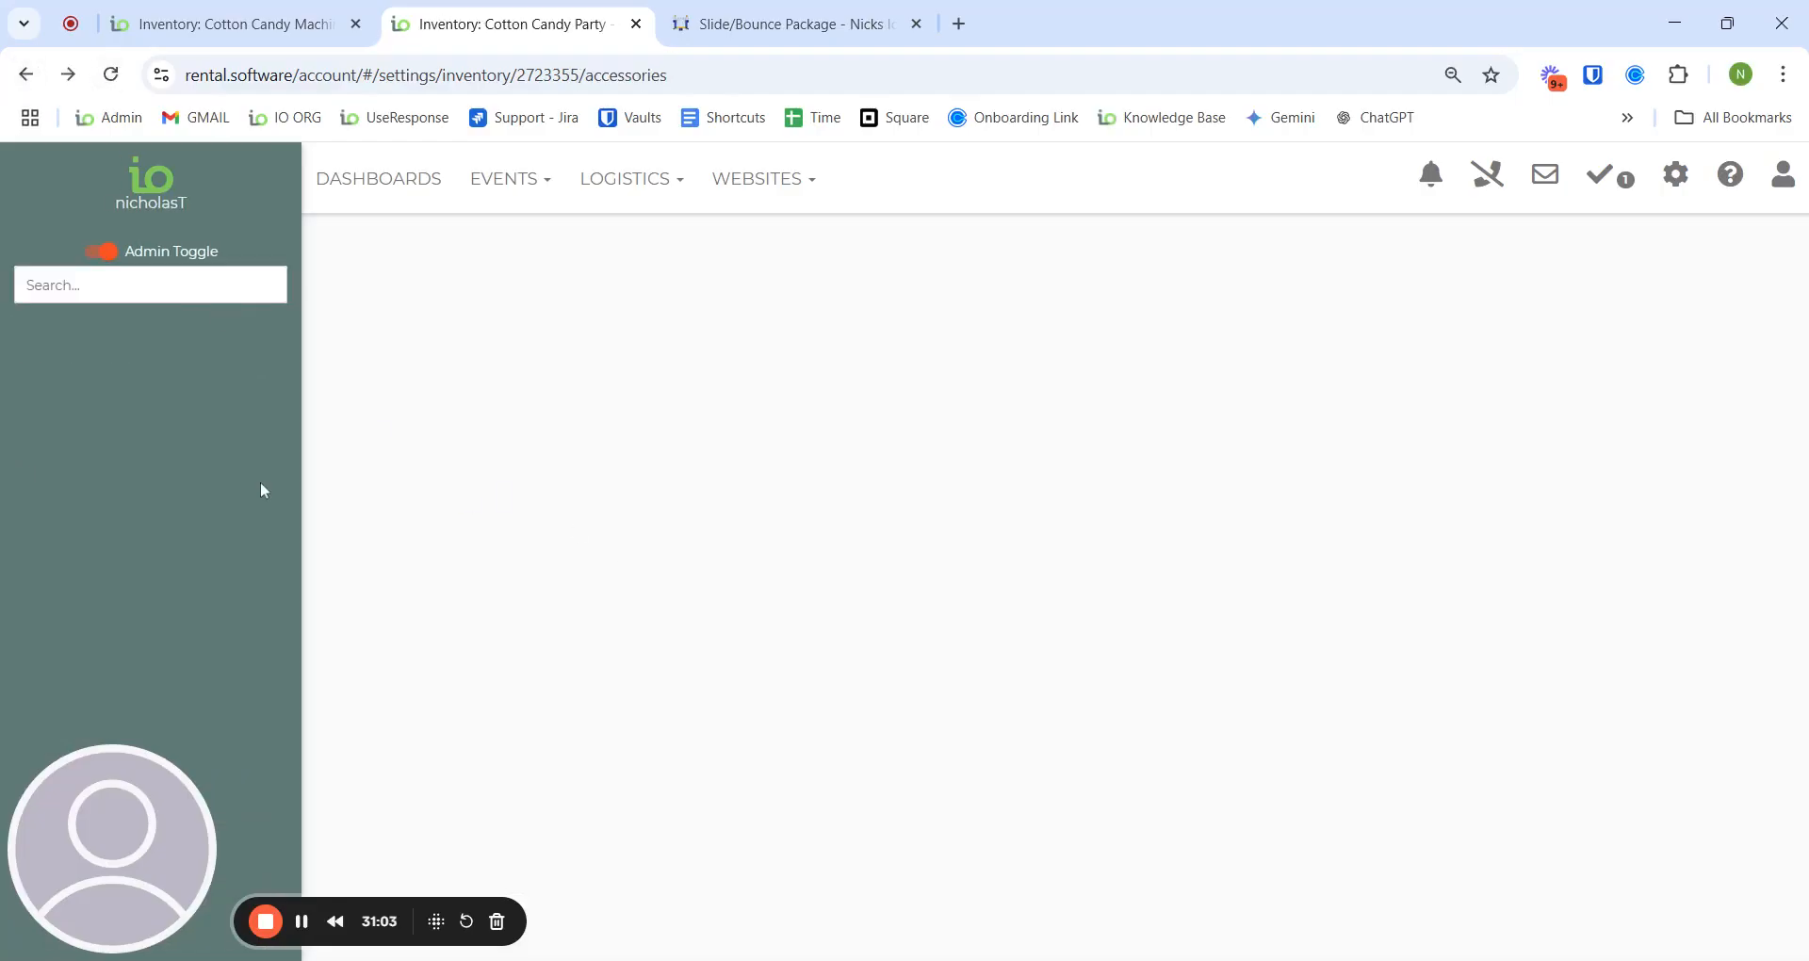
{"action": "left_click", "coordinate": [125, 602]}
{"action": "scroll", "coordinate": [547, 613], "scroll_direction": "down", "scroll_amount": 2}
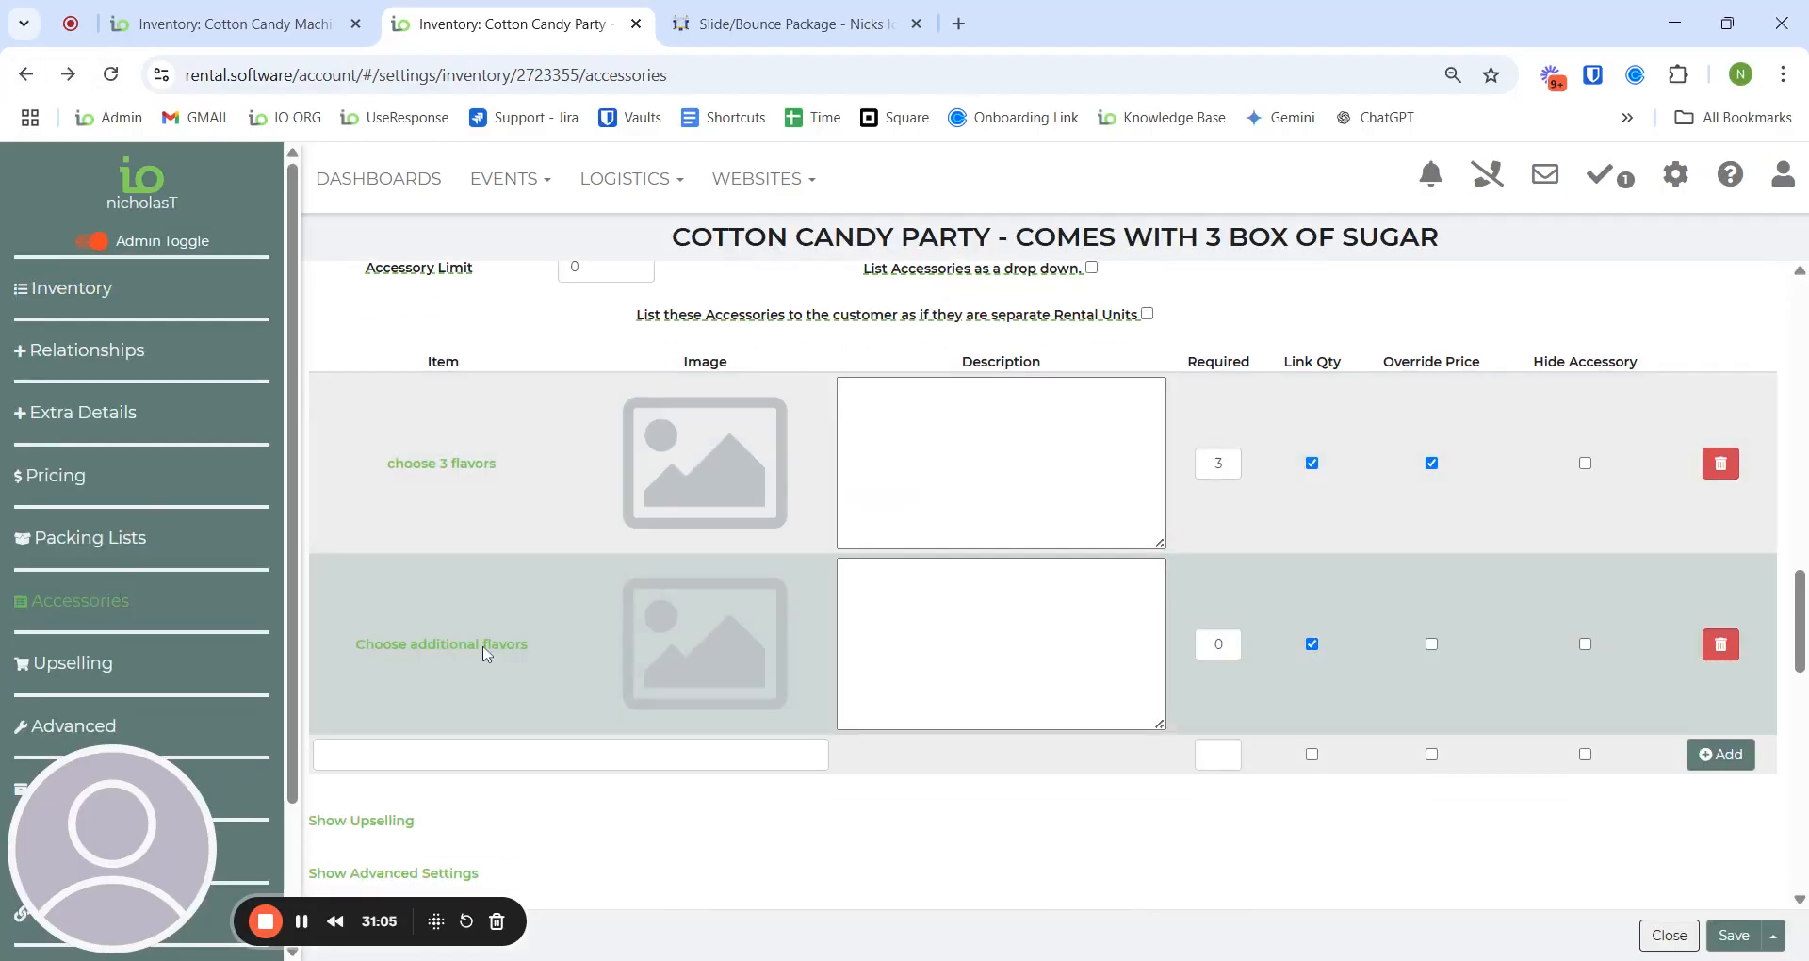